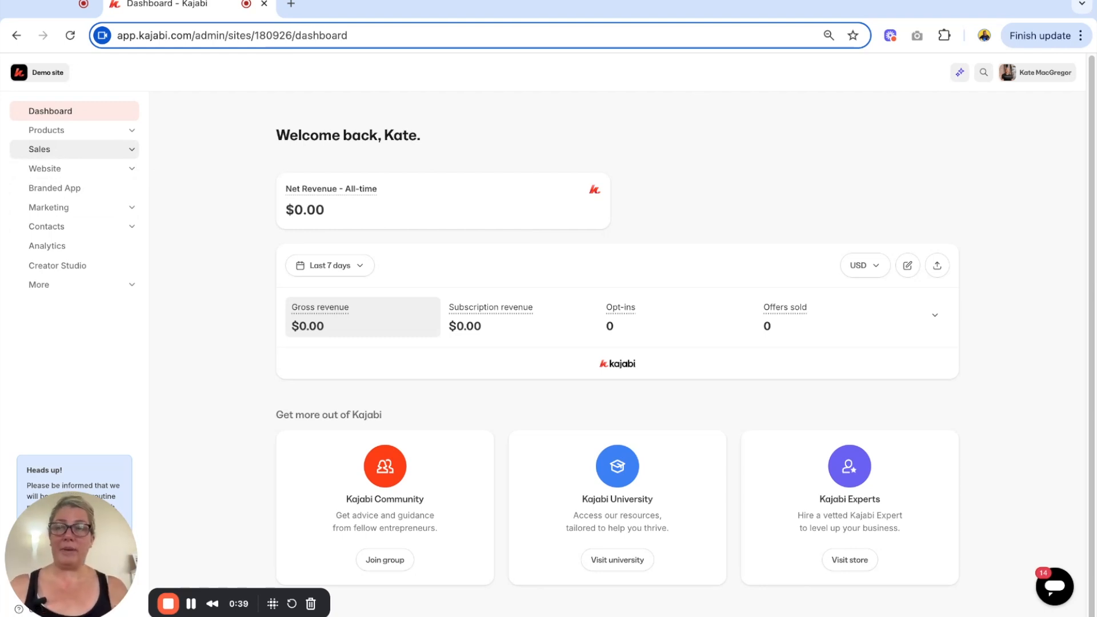
Step: Create a new marketing form titled "Quiz for a lead magnet"
{"action": "left_click", "coordinate": [131, 210]}
{"action": "left_click", "coordinate": [78, 330]}
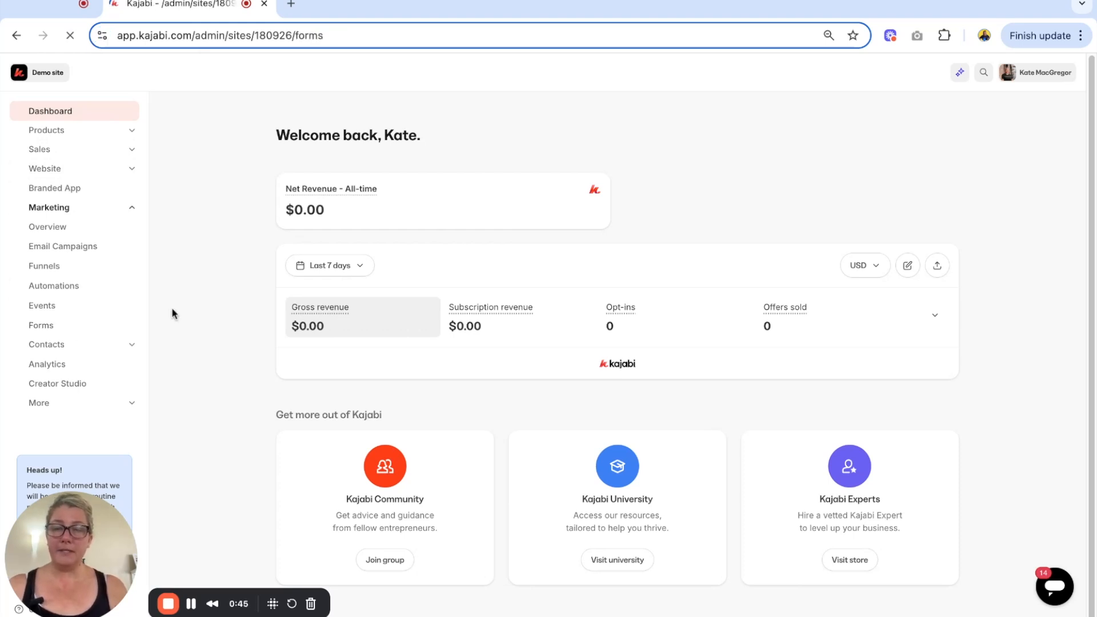
{"action": "left_click", "coordinate": [930, 124]}
{"action": "left_click", "coordinate": [567, 200]}
{"action": "type", "text": "Quiz for a lead magnet"}
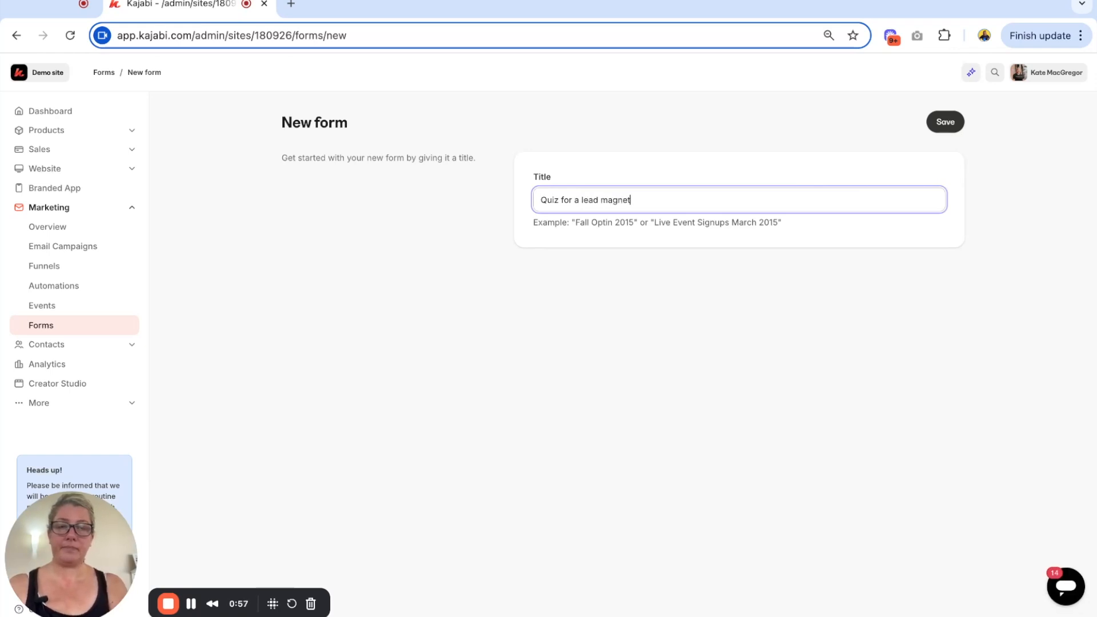
{"action": "left_click", "coordinate": [937, 126]}
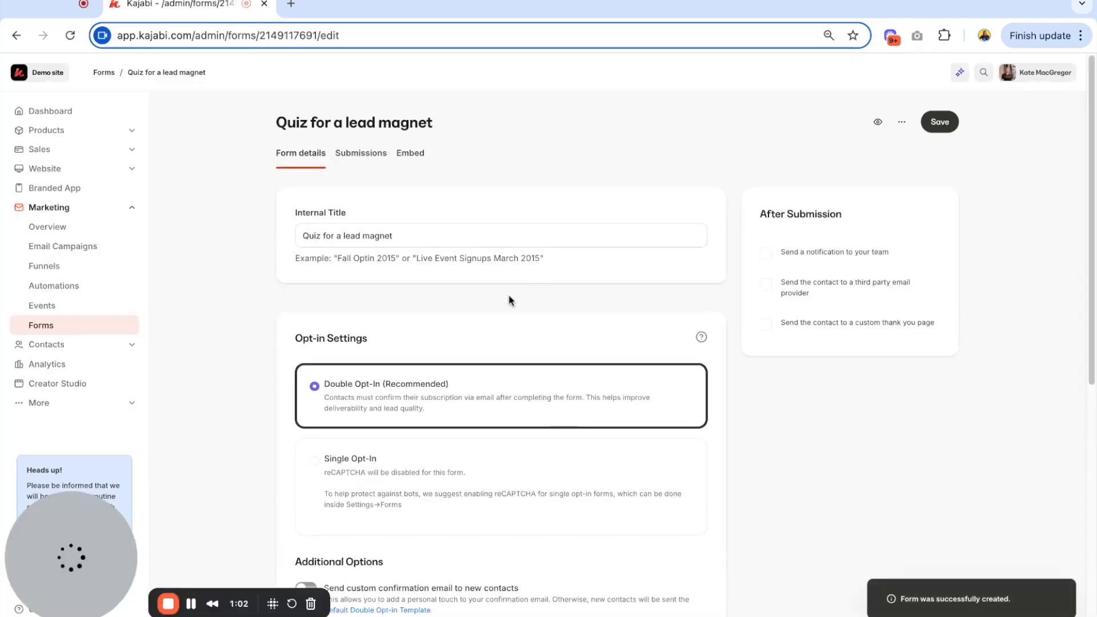
Step: Set the form's opt-in setting to Single Opt-In
{"action": "scroll", "coordinate": [549, 343], "scroll_direction": "down", "scroll_amount": 2}
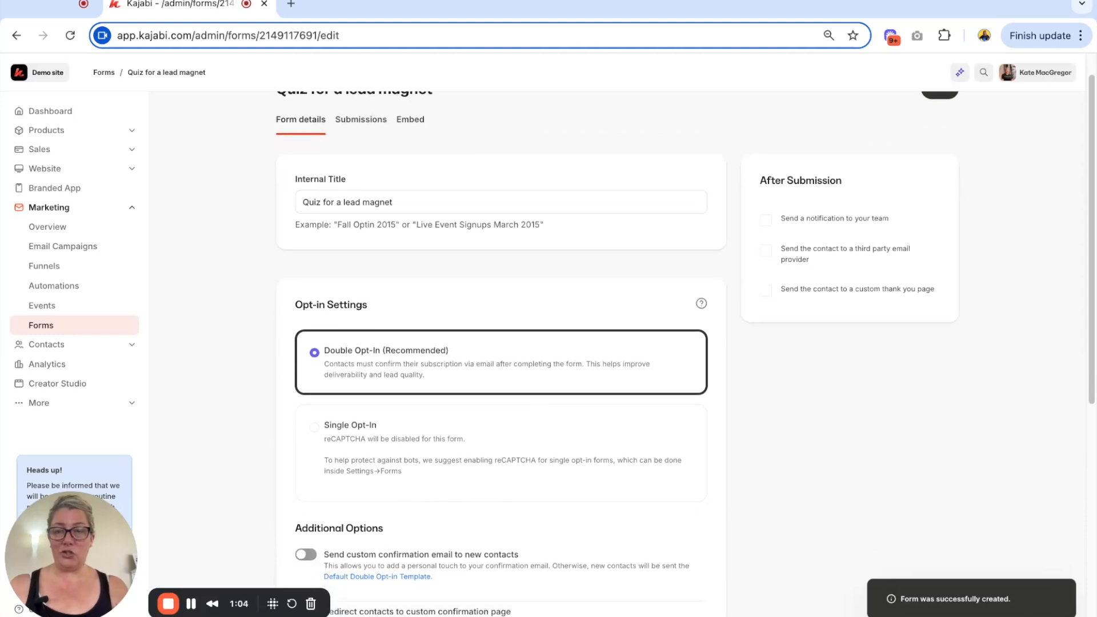
{"action": "scroll", "coordinate": [549, 343], "scroll_direction": "up", "scroll_amount": 1}
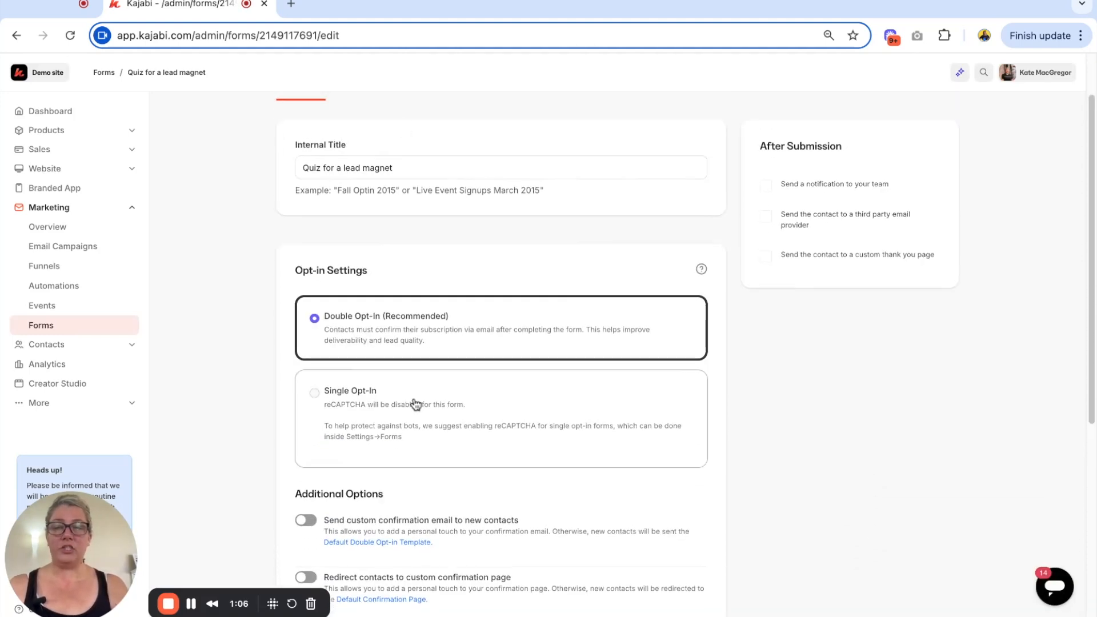
{"action": "scroll", "coordinate": [502, 404], "scroll_direction": "down", "scroll_amount": 1}
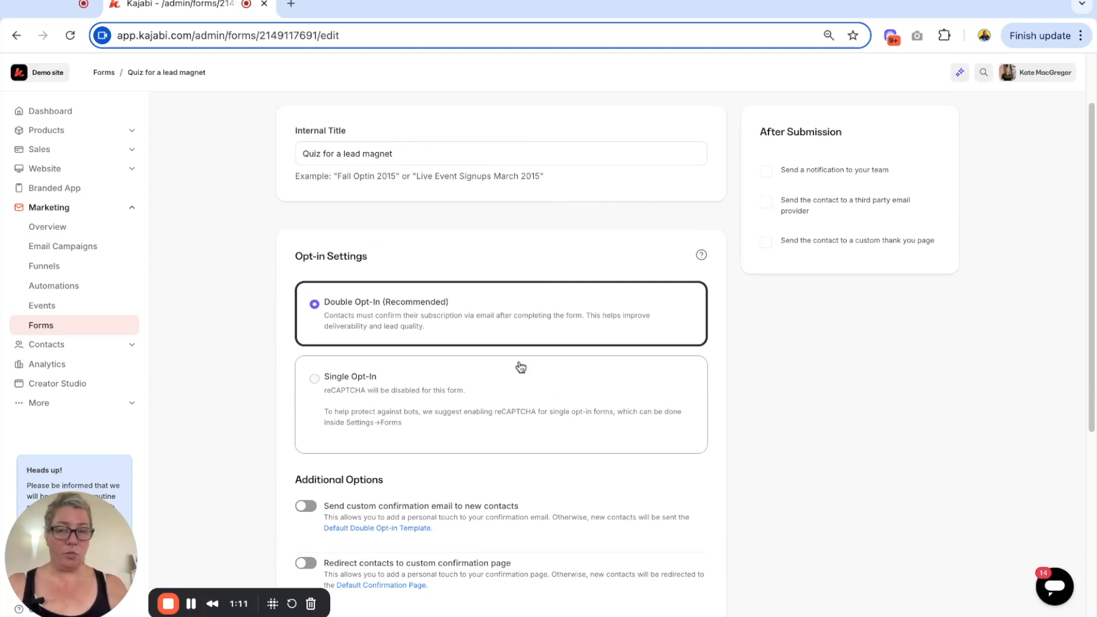
{"action": "scroll", "coordinate": [520, 367], "scroll_direction": "down", "scroll_amount": 1}
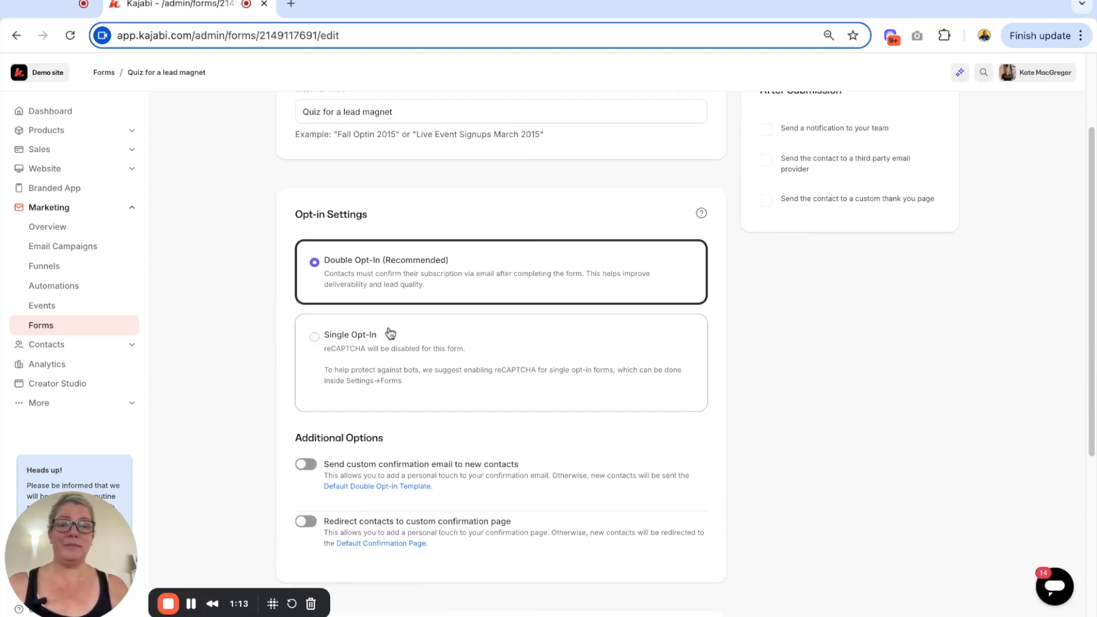
{"action": "scroll", "coordinate": [390, 333], "scroll_direction": "down", "scroll_amount": 1}
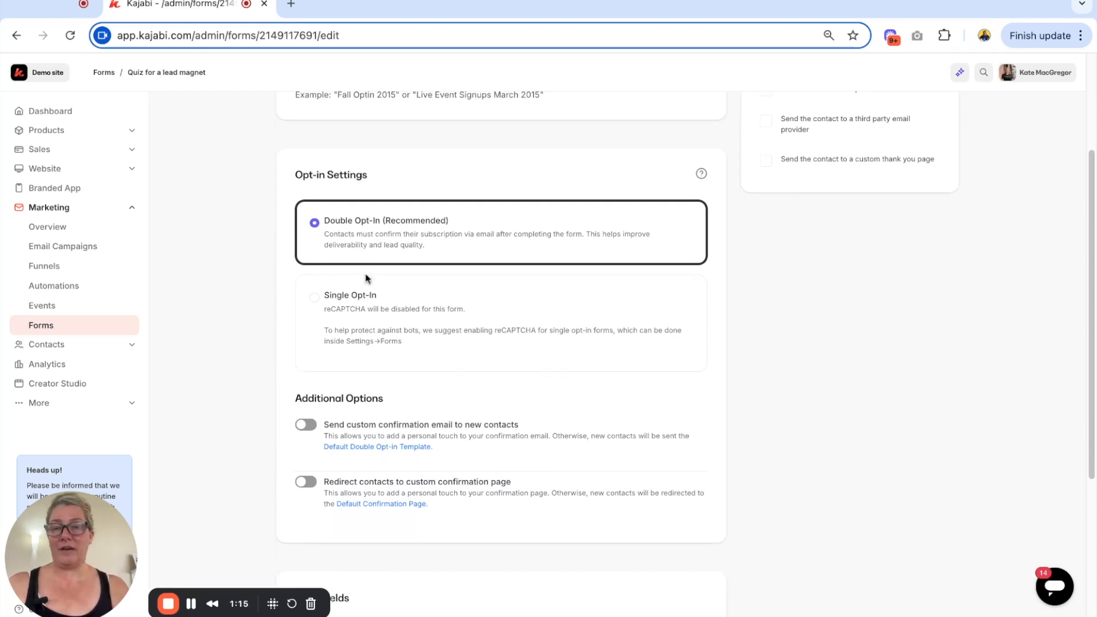
{"action": "scroll", "coordinate": [392, 318], "scroll_direction": "down", "scroll_amount": 2}
{"action": "left_click", "coordinate": [316, 216]}
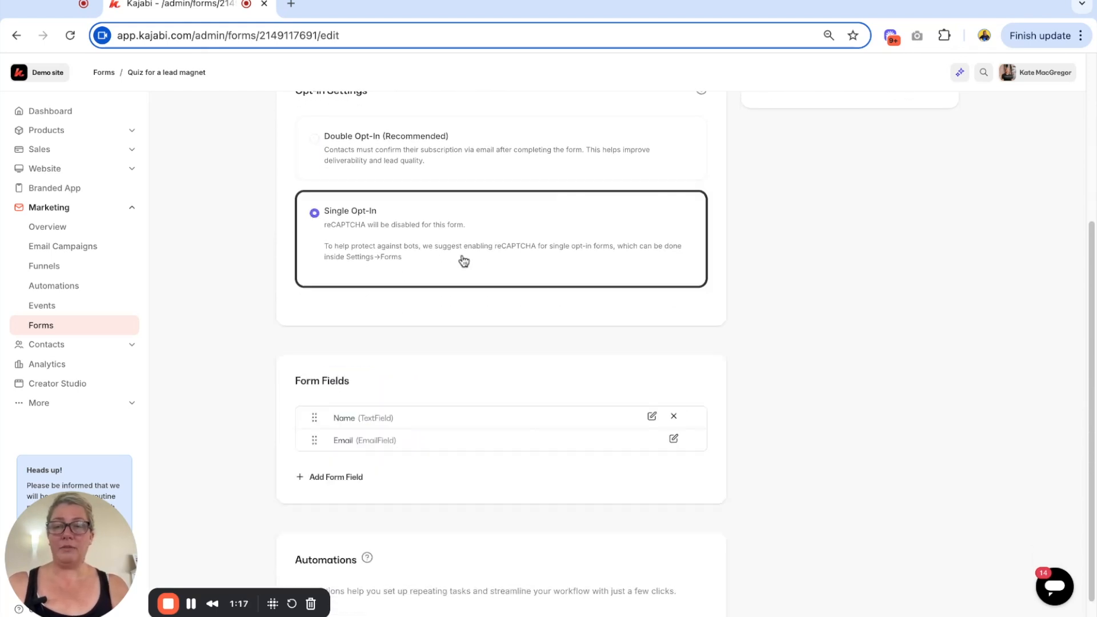
Step: Add a required Select Box field titled "How long have you been using Kajabi?" with choices 1-2 months, under year and over 1 year
{"action": "scroll", "coordinate": [461, 260], "scroll_direction": "down", "scroll_amount": 1}
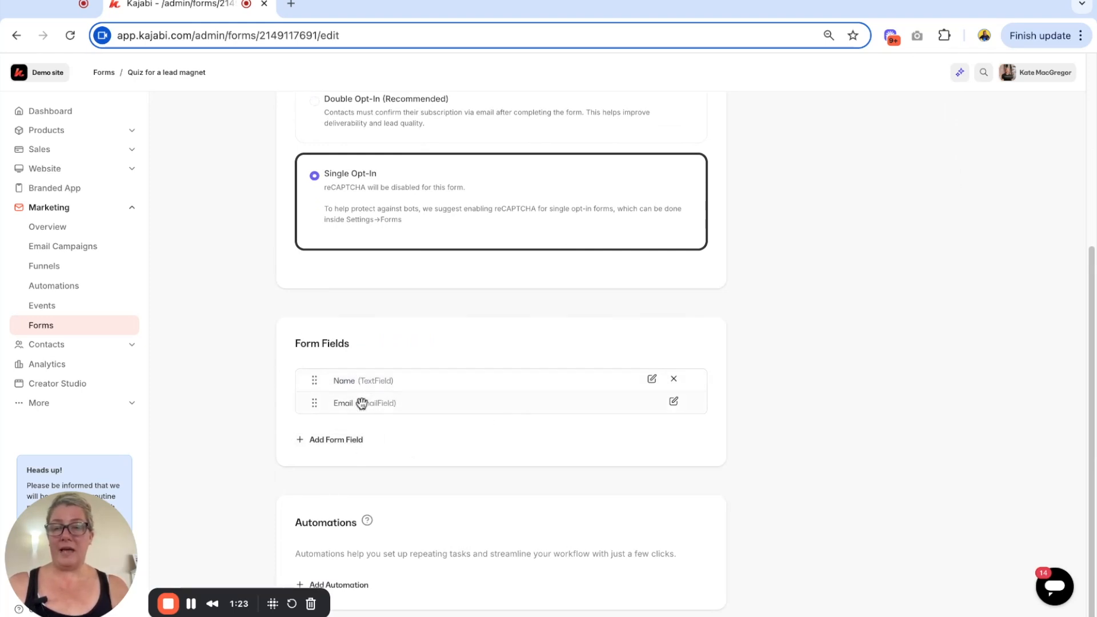
{"action": "left_click", "coordinate": [351, 444]}
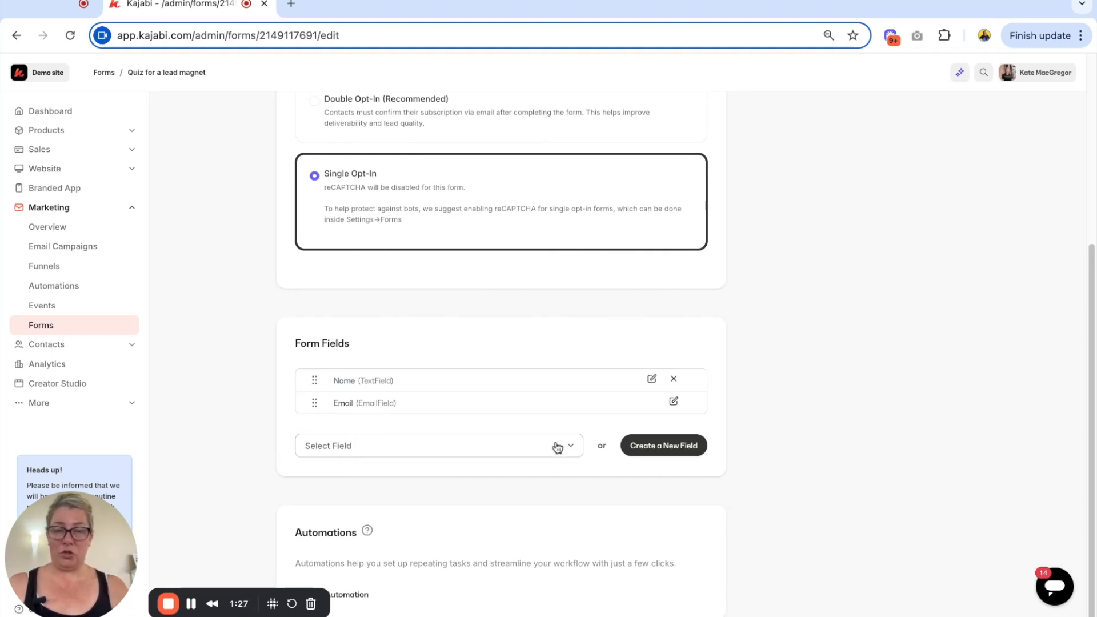
{"action": "left_click", "coordinate": [667, 448]}
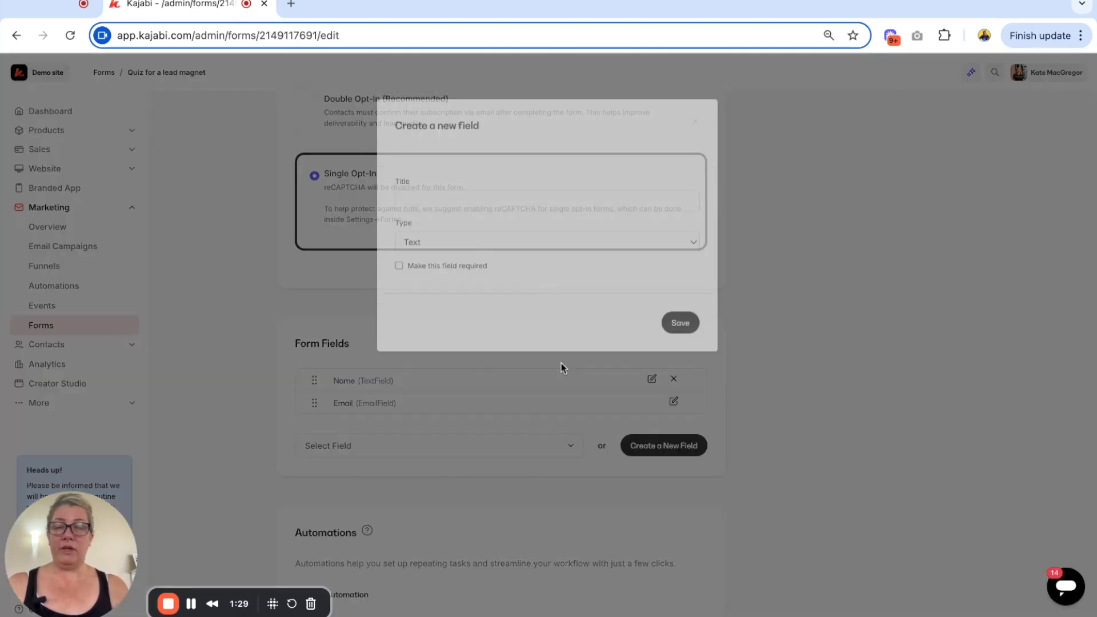
{"action": "left_click", "coordinate": [438, 217]}
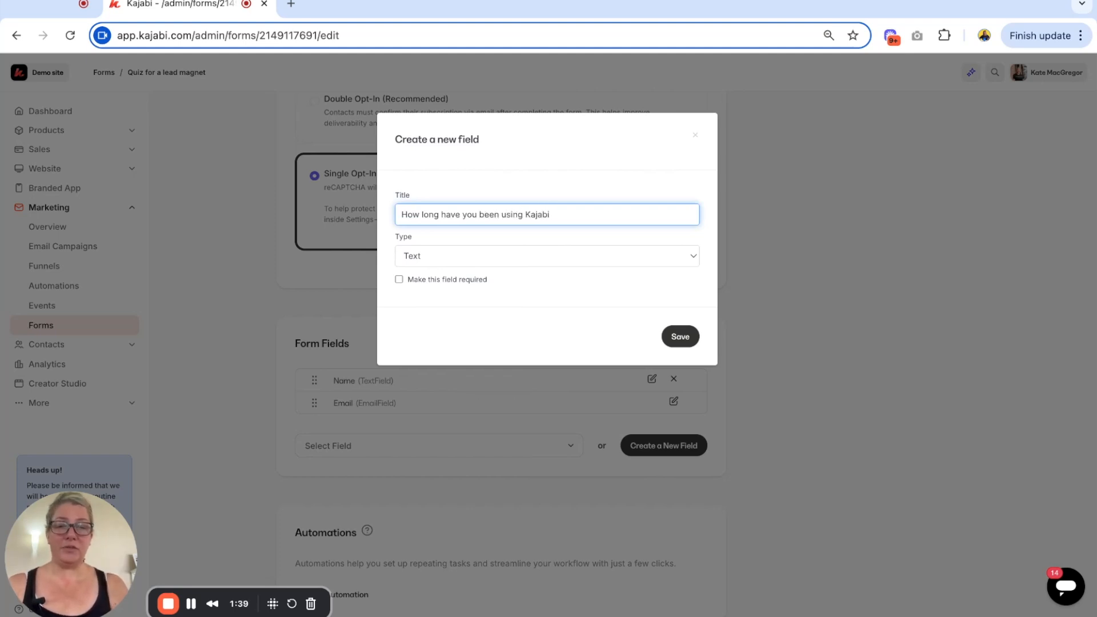
{"action": "left_click", "coordinate": [490, 256]}
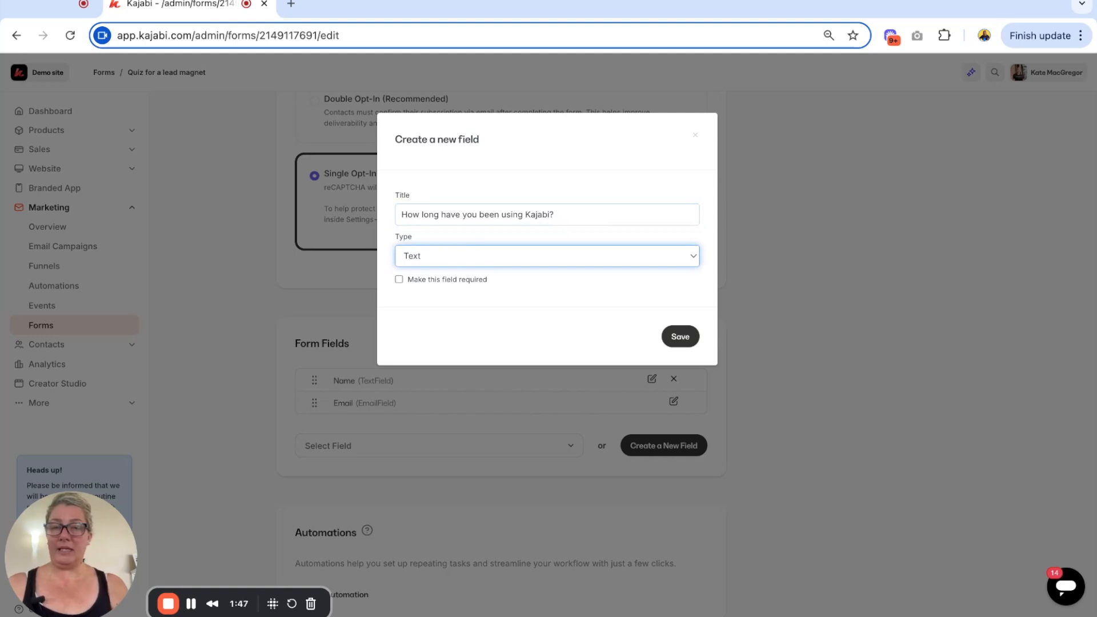
{"action": "left_click", "coordinate": [451, 318]}
{"action": "left_click", "coordinate": [427, 296]}
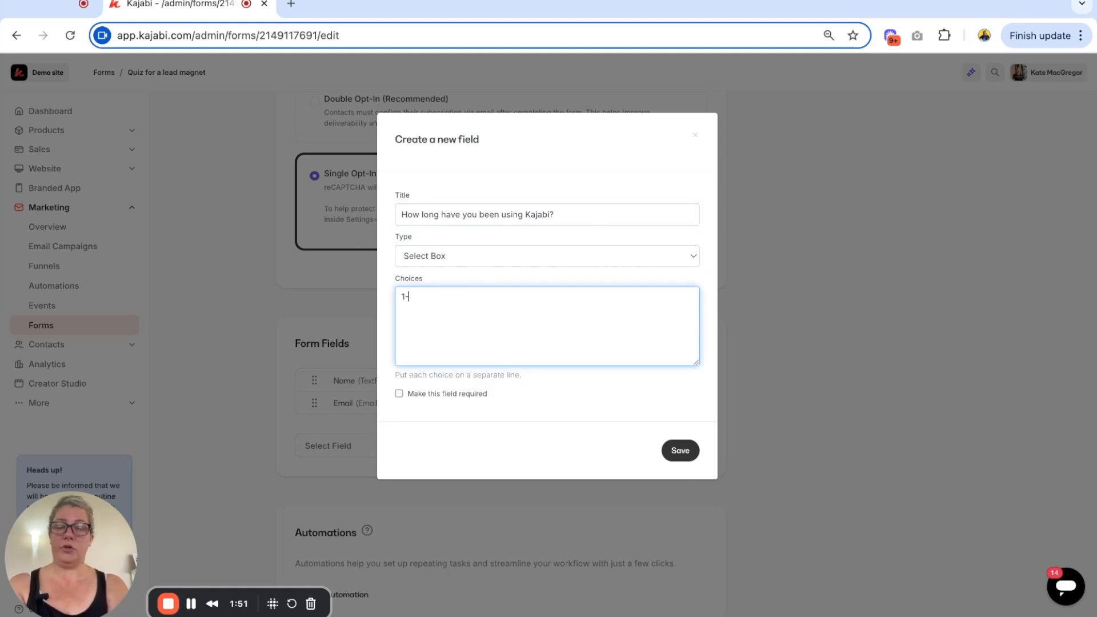
{"action": "type", "text": "1-2 months"}
{"action": "key", "text": "Return"}
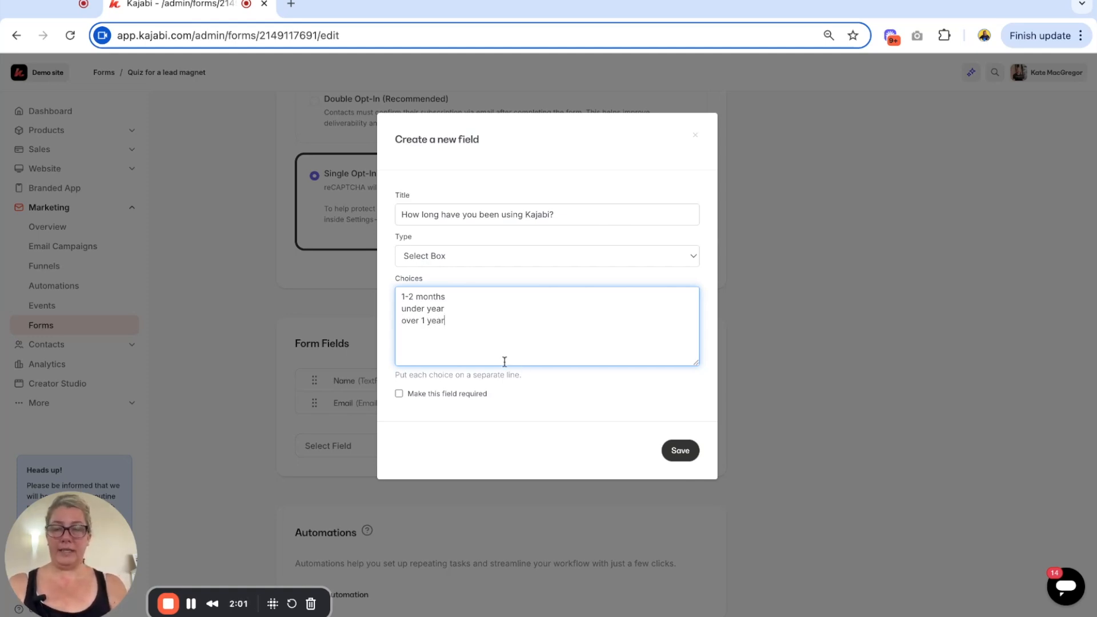
{"action": "left_click", "coordinate": [399, 394]}
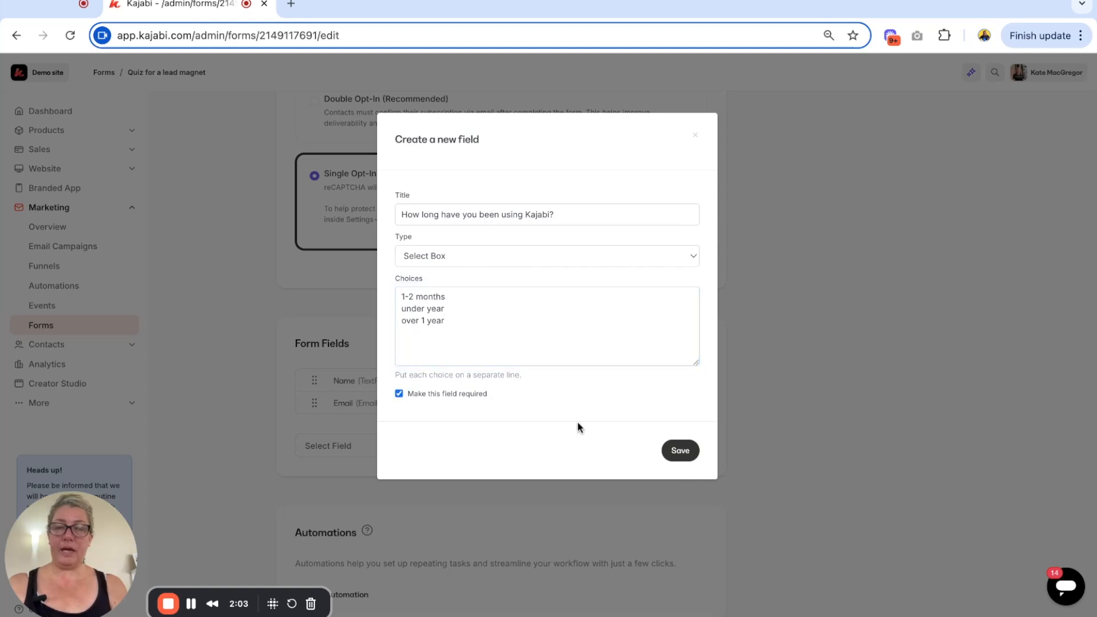
{"action": "left_click", "coordinate": [681, 451]}
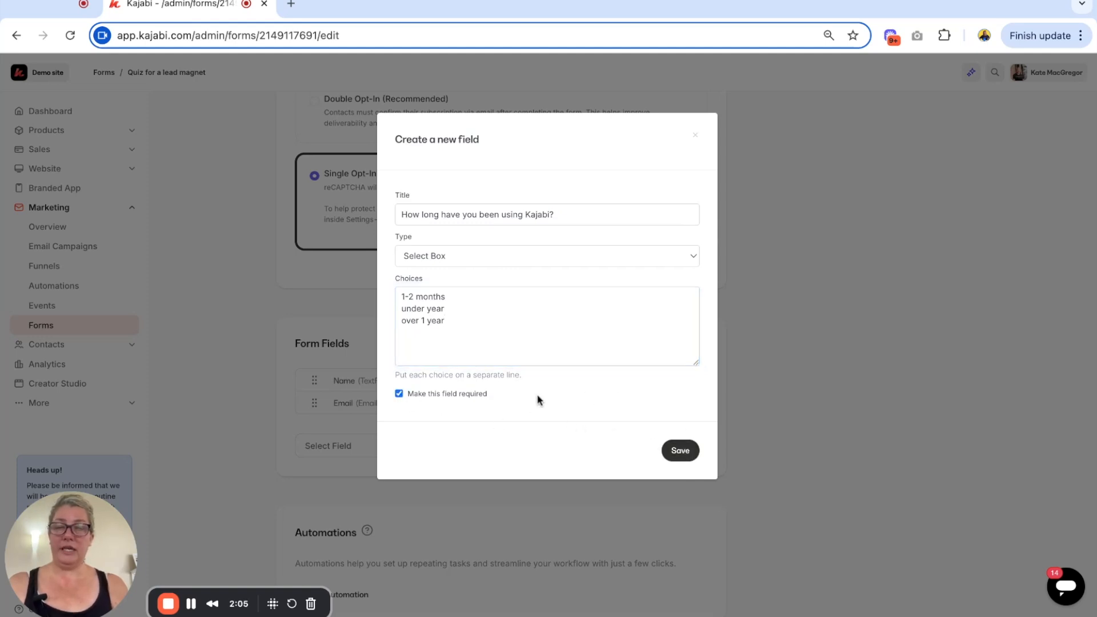
Step: Add a required Radio Buttons field, "On a scale of 1-5, how confident are you with the technical stuff in Kajabi?", with choices 1 to 5
{"action": "left_click", "coordinate": [342, 463]}
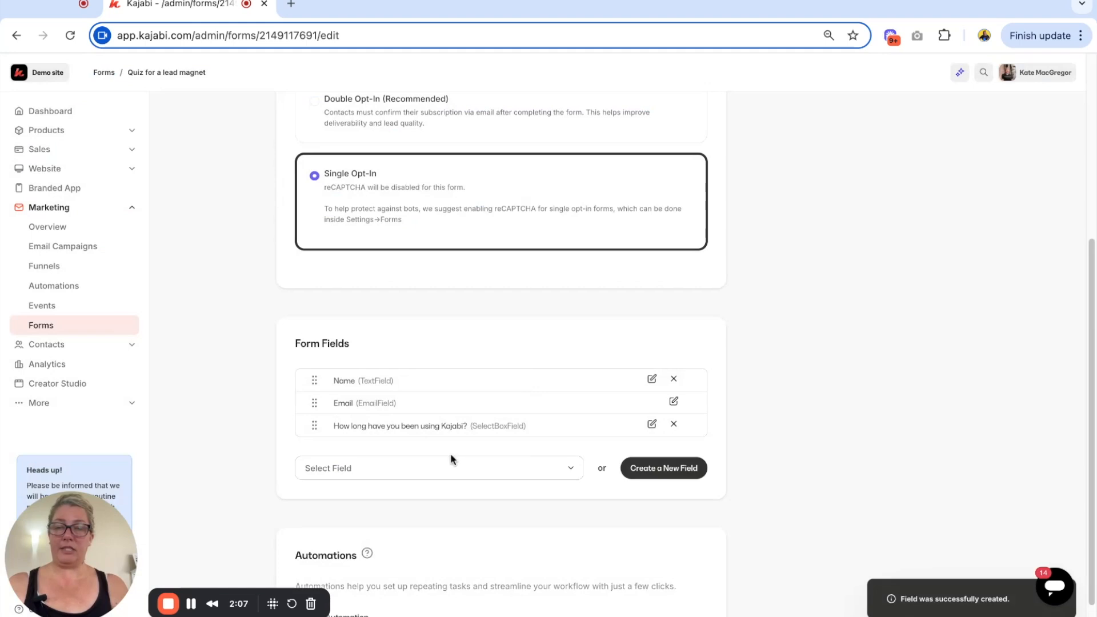
{"action": "left_click", "coordinate": [665, 470]}
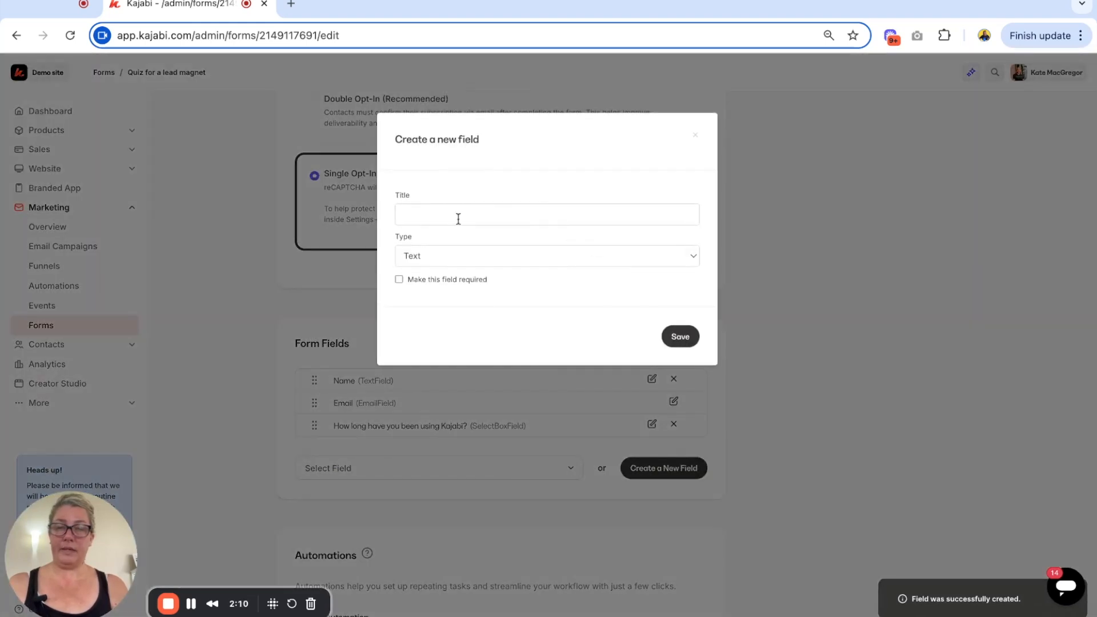
{"action": "left_click", "coordinate": [455, 214]}
{"action": "type", "text": "On a scale of 1-5, "}
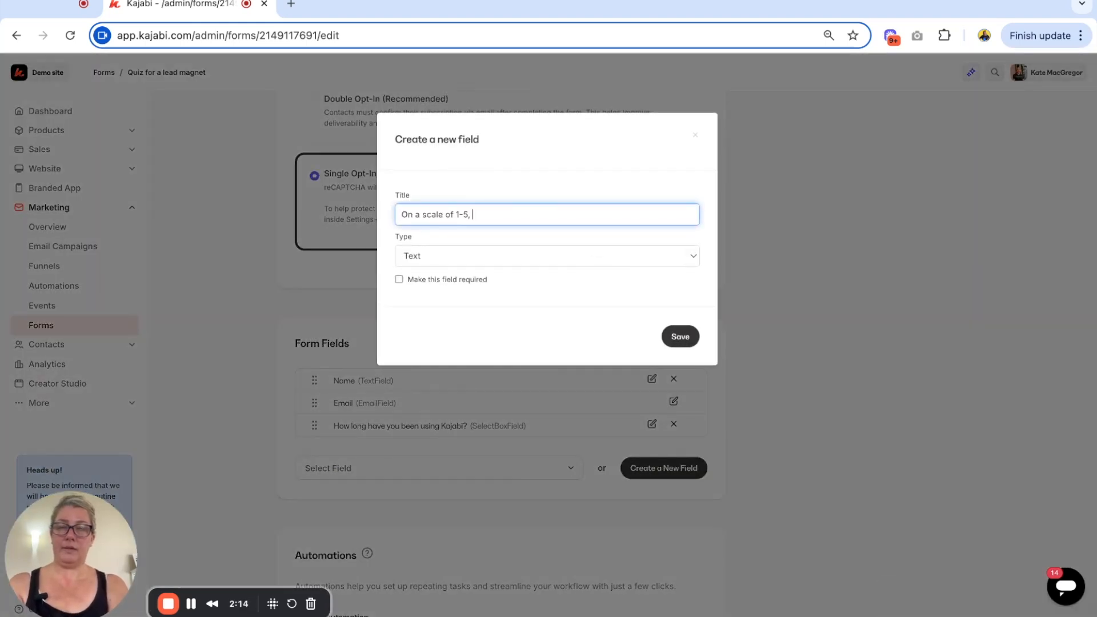
{"action": "type", "text": "how confident are you with techechnical stuff in Kajabi?"}
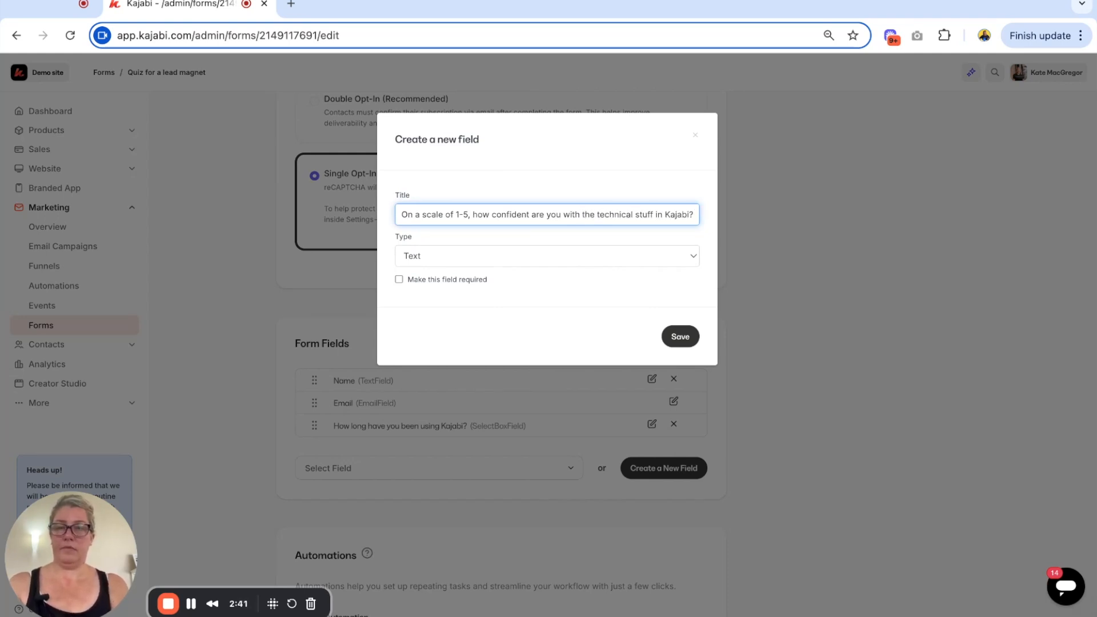
{"action": "left_click", "coordinate": [439, 261]}
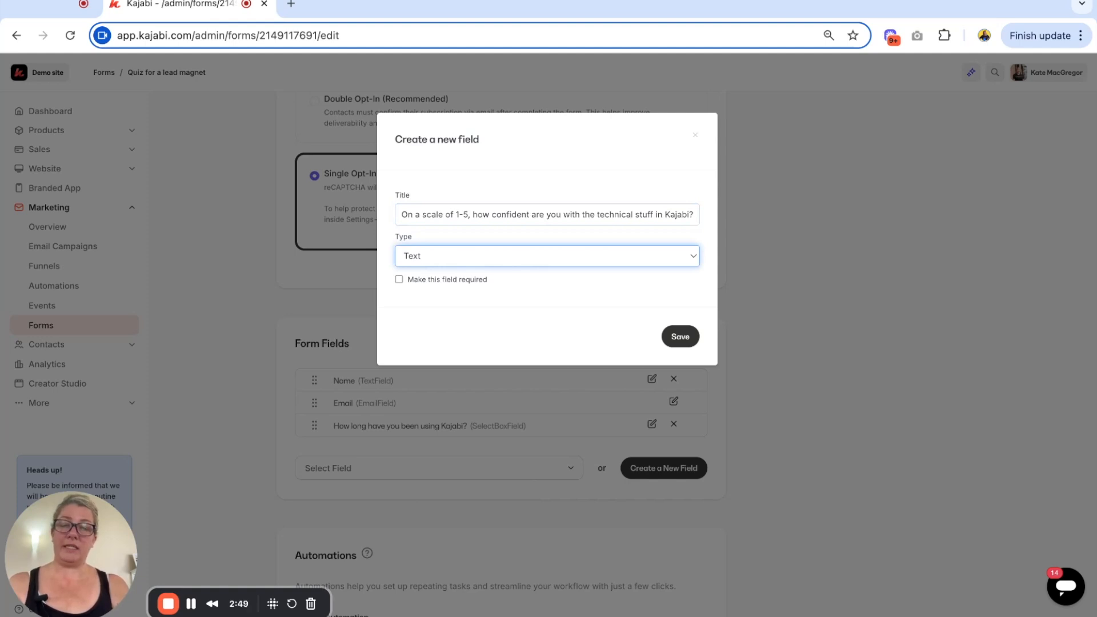
{"action": "left_click", "coordinate": [439, 286]}
{"action": "left_click", "coordinate": [436, 299]}
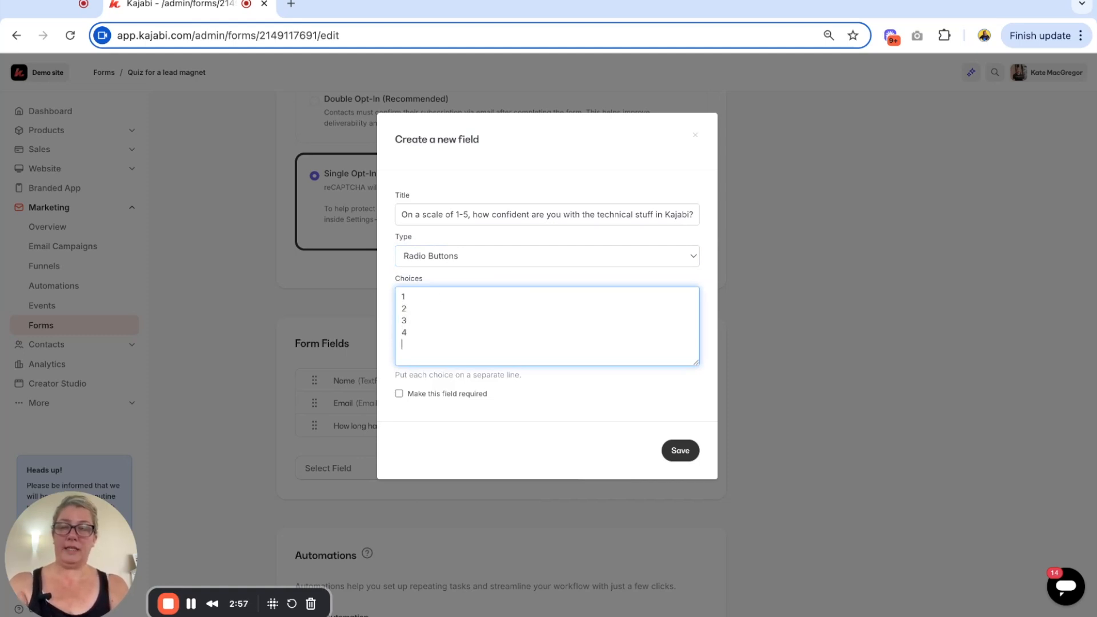
{"action": "left_click", "coordinate": [399, 393]}
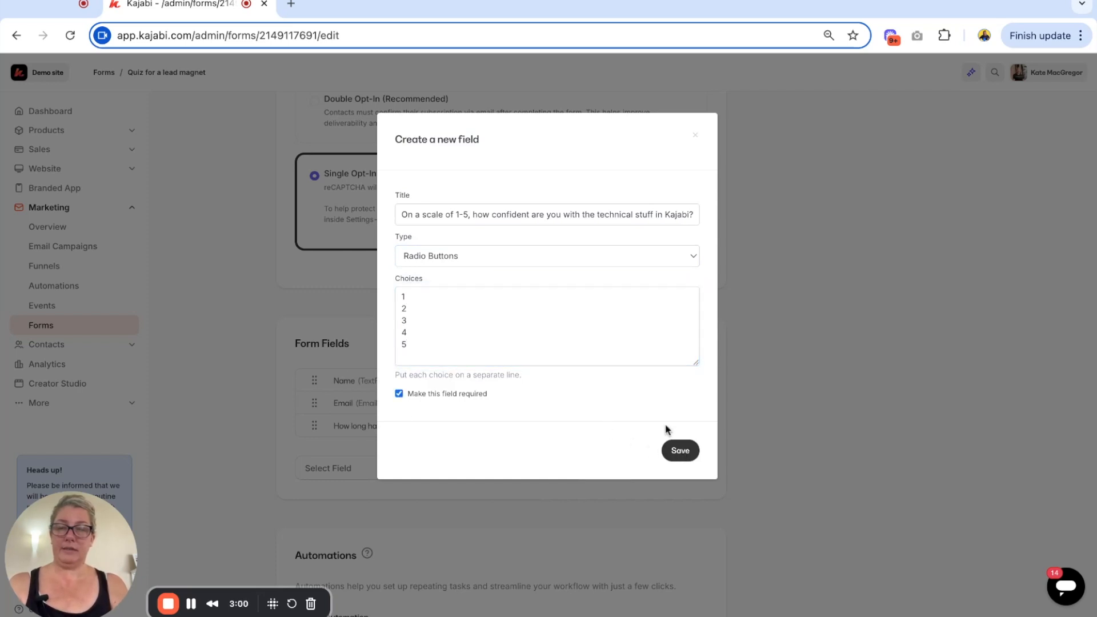
{"action": "left_click", "coordinate": [680, 450]}
Step: Add a Select Box field titled "How many people work in your business with you?" to the form
{"action": "left_click", "coordinate": [346, 499]}
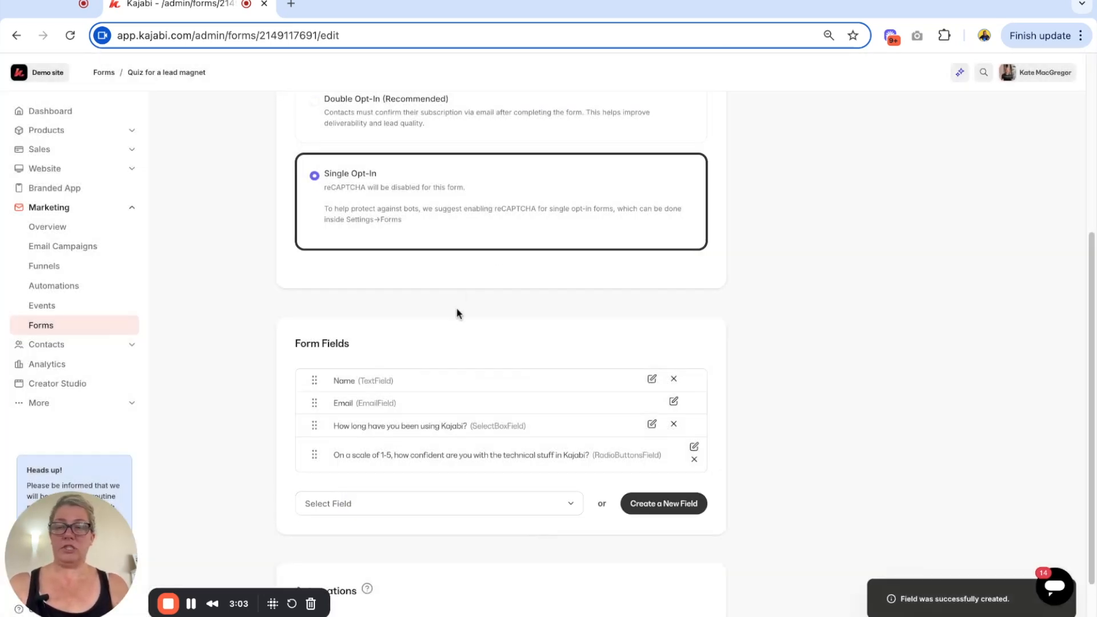
{"action": "left_click", "coordinate": [664, 503]}
{"action": "left_click", "coordinate": [445, 216]}
{"action": "type", "text": "How many people work in your business with you?"}
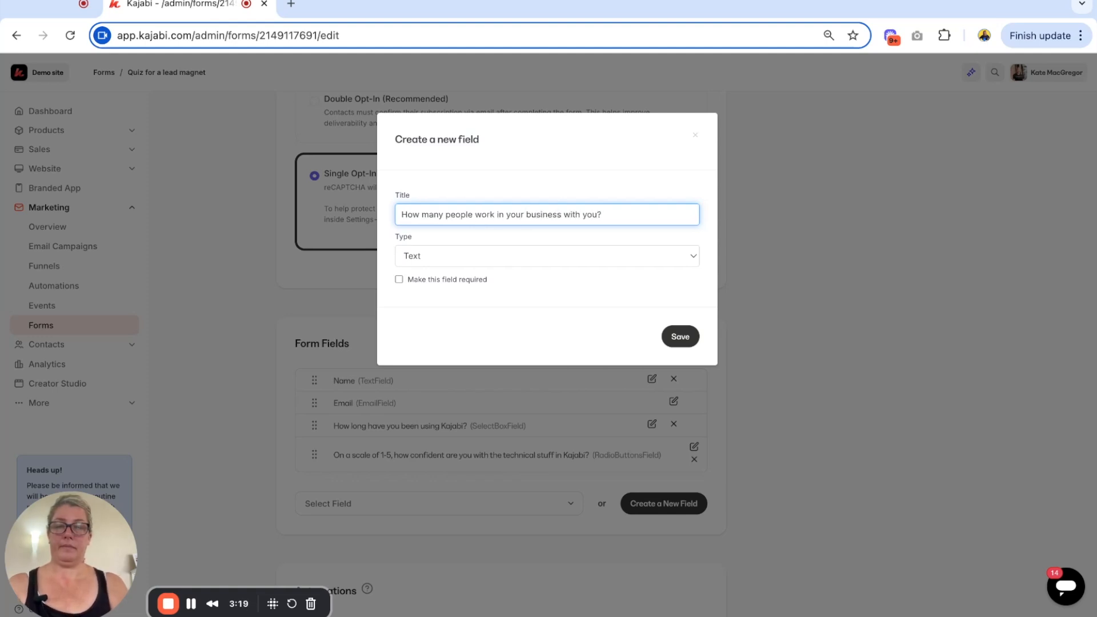
{"action": "left_click", "coordinate": [427, 254]}
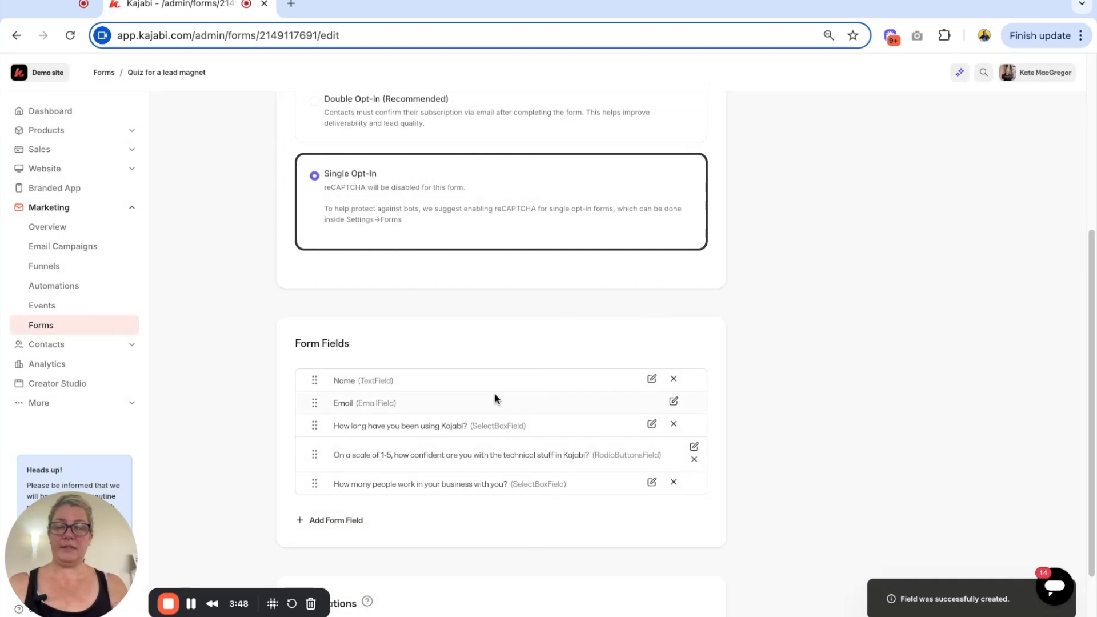
Step: Save the quiz form with its new opt-in setting and question fields
{"action": "scroll", "coordinate": [494, 398], "scroll_direction": "down", "scroll_amount": 2}
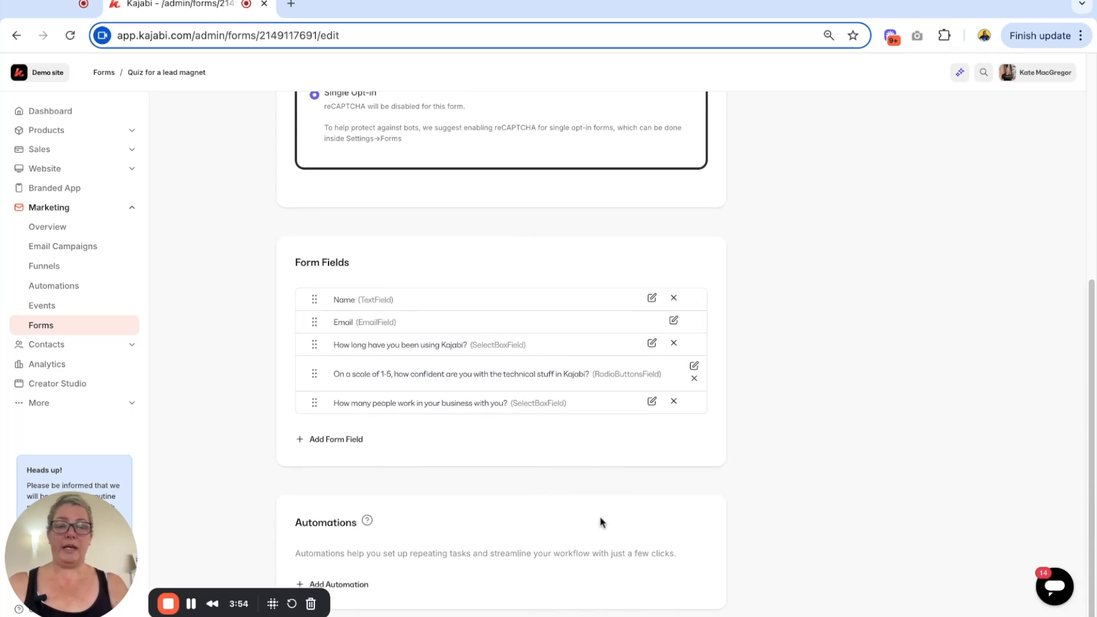
{"action": "scroll", "coordinate": [837, 512], "scroll_direction": "up", "scroll_amount": 6}
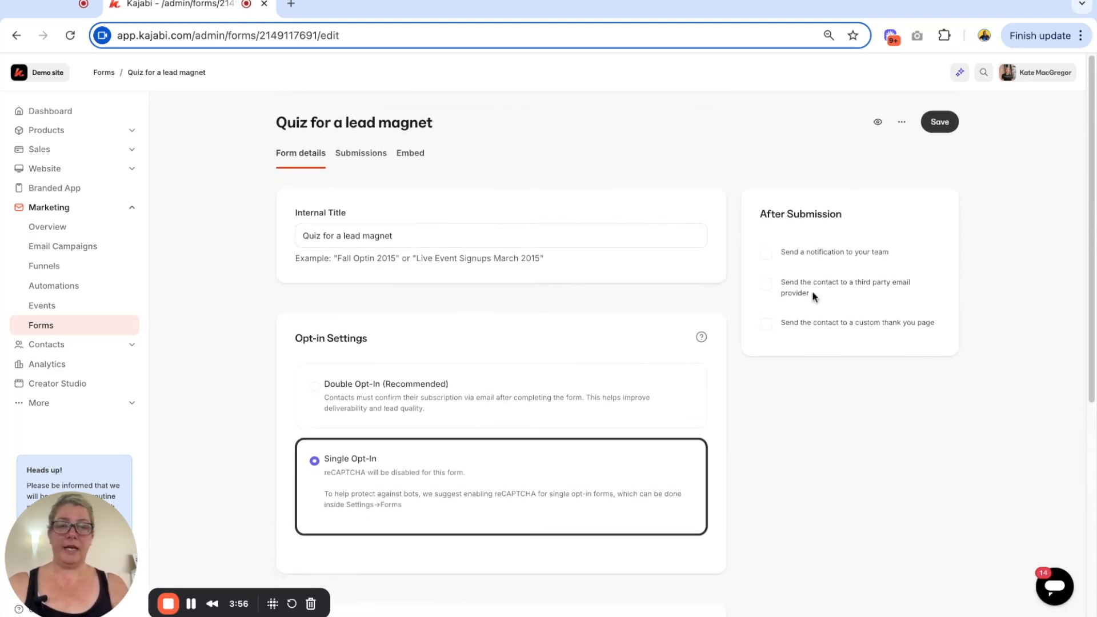
{"action": "left_click", "coordinate": [944, 125]}
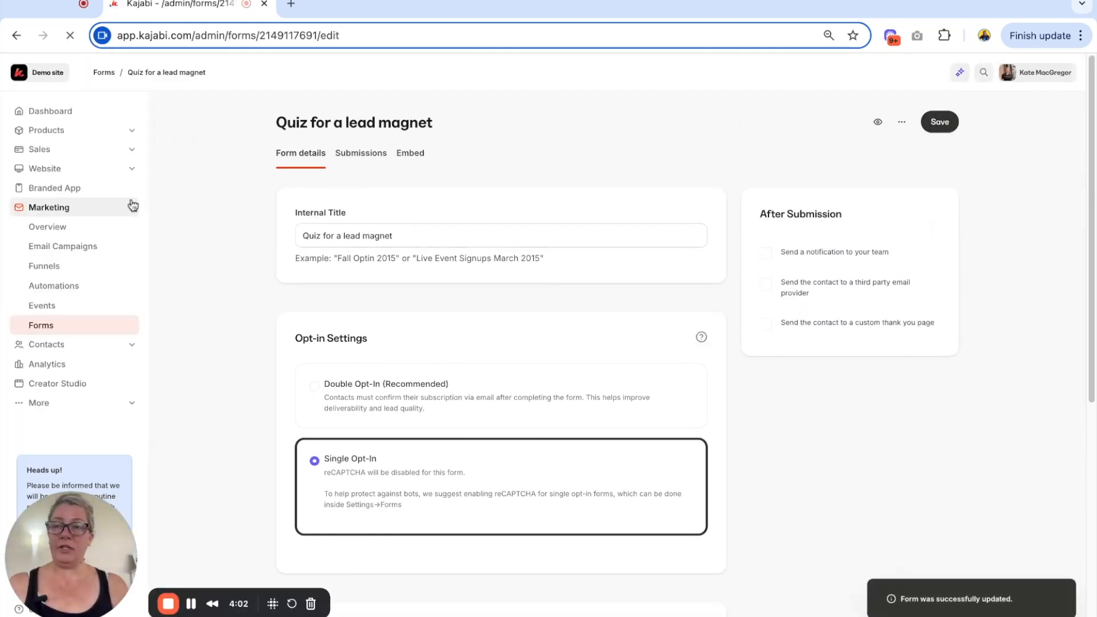
Step: Start a new landing page and browse the template gallery, showing all templates in the Coming soon category
{"action": "left_click", "coordinate": [132, 168]}
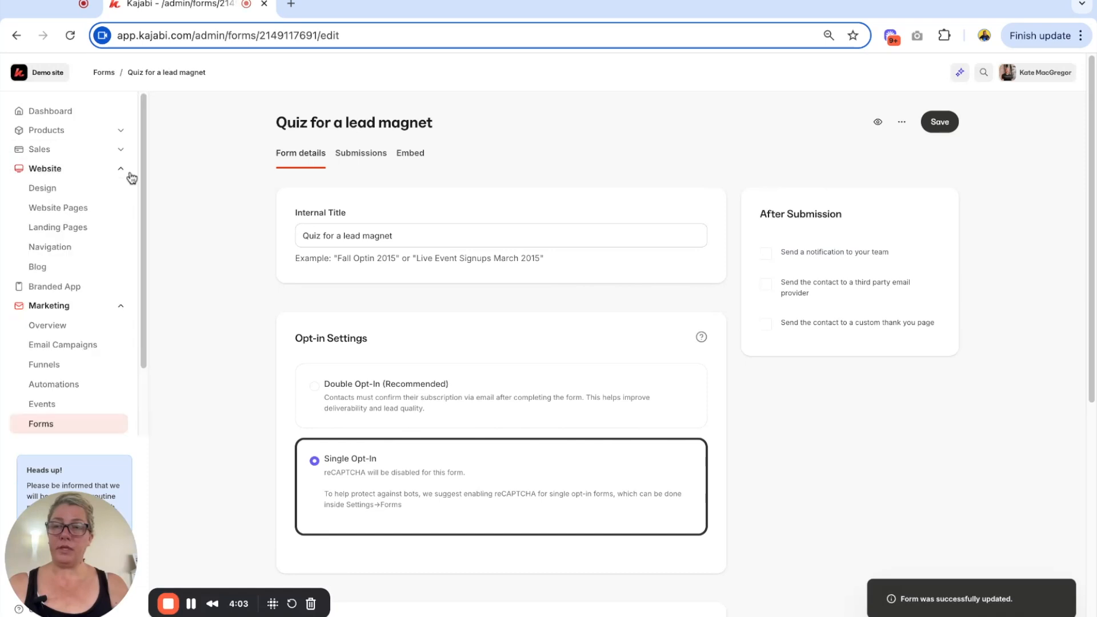
{"action": "left_click", "coordinate": [80, 229]}
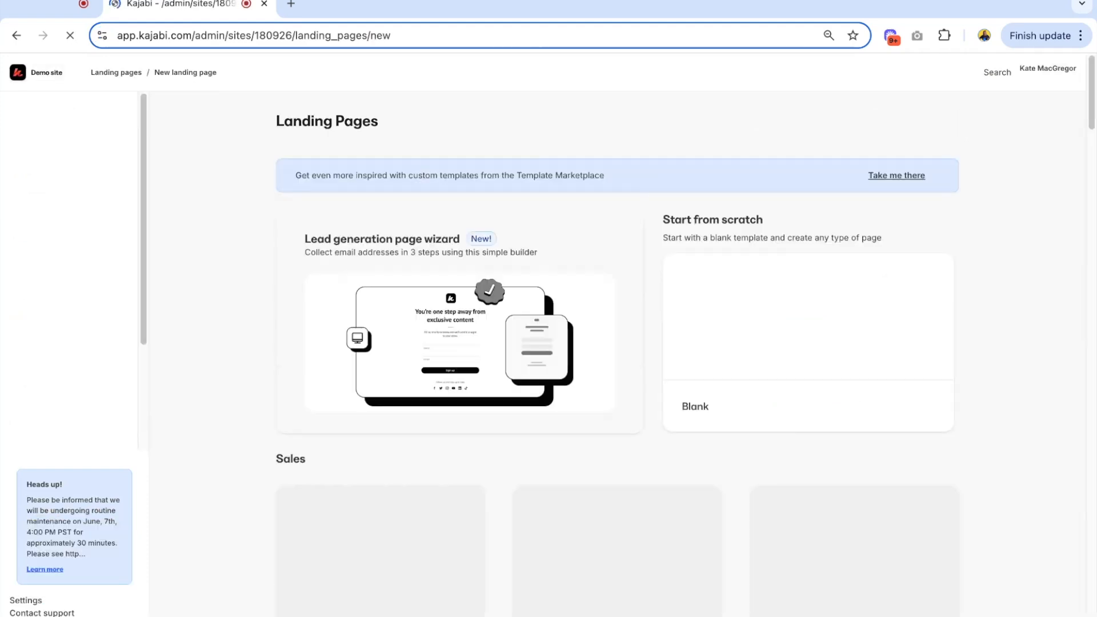
{"action": "scroll", "coordinate": [804, 353], "scroll_direction": "down", "scroll_amount": 10}
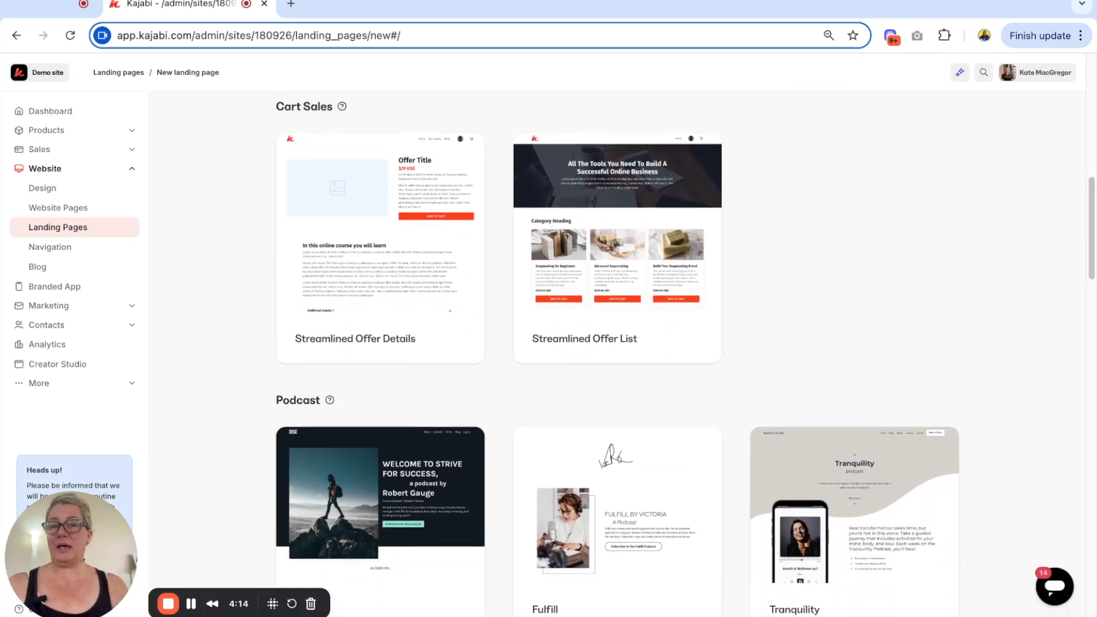
{"action": "scroll", "coordinate": [617, 354], "scroll_direction": "down", "scroll_amount": 5}
{"action": "scroll", "coordinate": [617, 354], "scroll_direction": "down", "scroll_amount": 10}
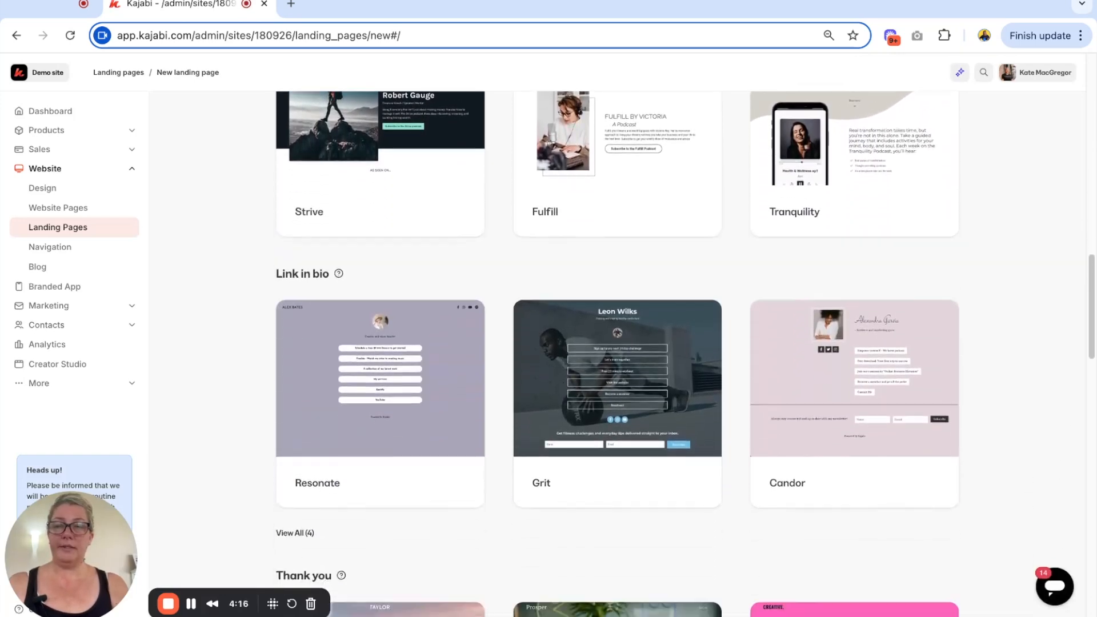
{"action": "scroll", "coordinate": [649, 247], "scroll_direction": "down", "scroll_amount": 5}
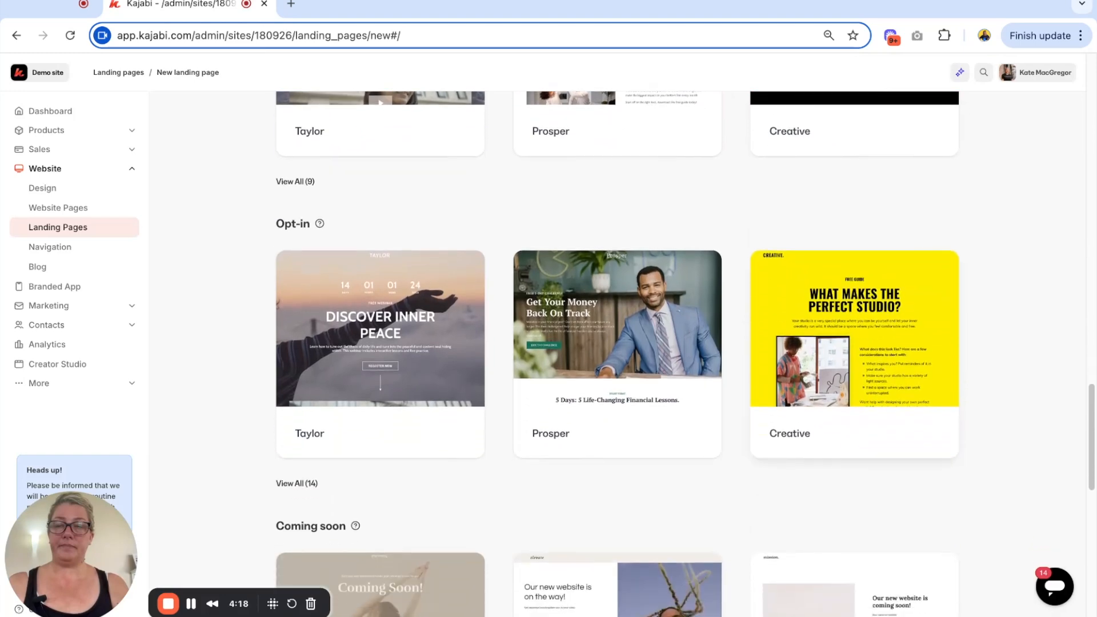
{"action": "scroll", "coordinate": [652, 248], "scroll_direction": "down", "scroll_amount": 5}
{"action": "scroll", "coordinate": [650, 248], "scroll_direction": "down", "scroll_amount": 5}
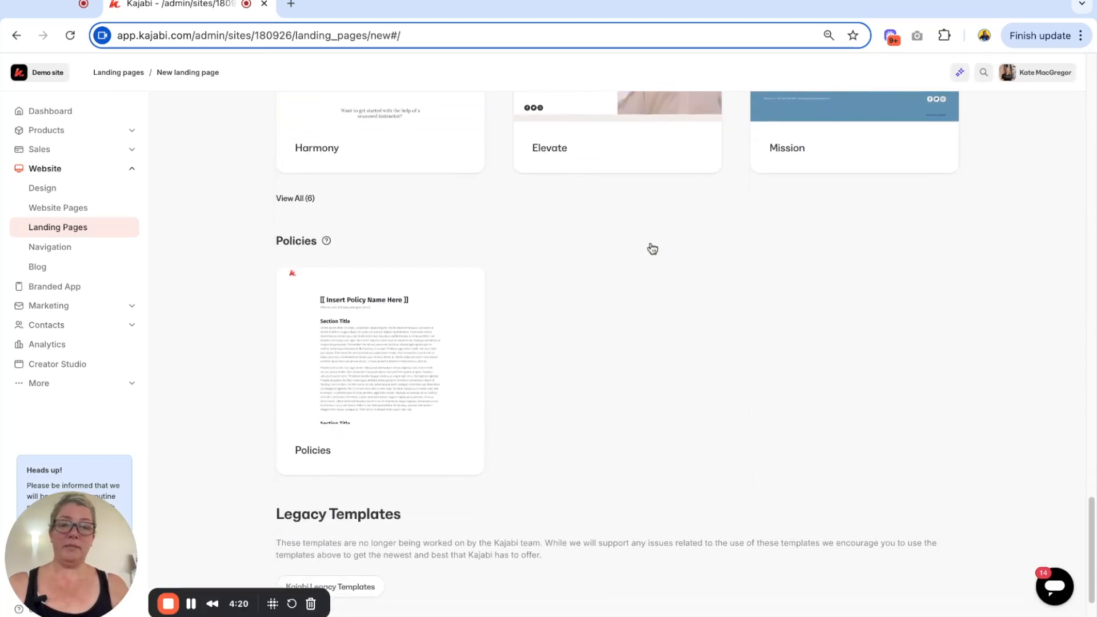
{"action": "scroll", "coordinate": [650, 248], "scroll_direction": "up", "scroll_amount": 10}
{"action": "scroll", "coordinate": [304, 500], "scroll_direction": "down", "scroll_amount": 2}
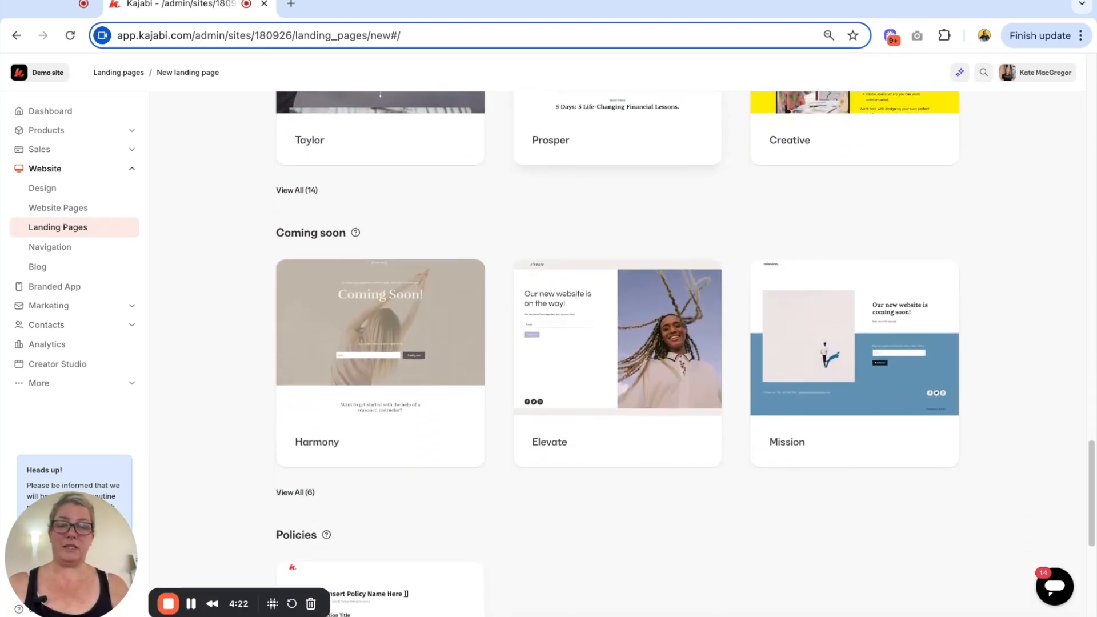
{"action": "scroll", "coordinate": [498, 481], "scroll_direction": "down", "scroll_amount": 1}
{"action": "scroll", "coordinate": [499, 481], "scroll_direction": "down", "scroll_amount": 5}
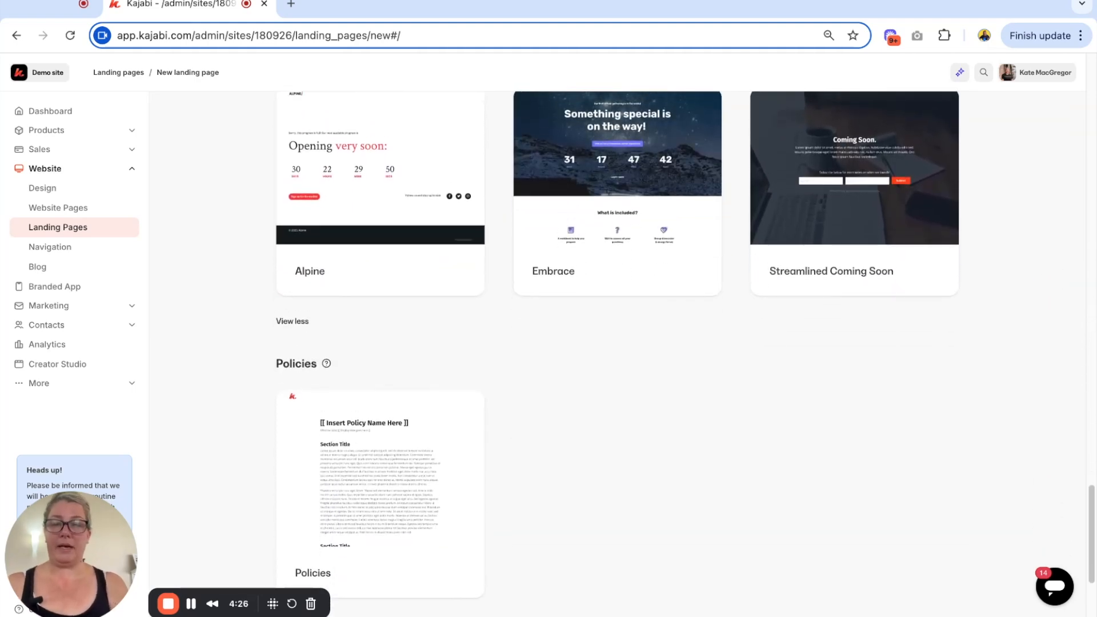
Step: Create a landing page titled "Quiz LM" from the Streamlined Coming Soon template
{"action": "scroll", "coordinate": [669, 349], "scroll_direction": "up", "scroll_amount": 7}
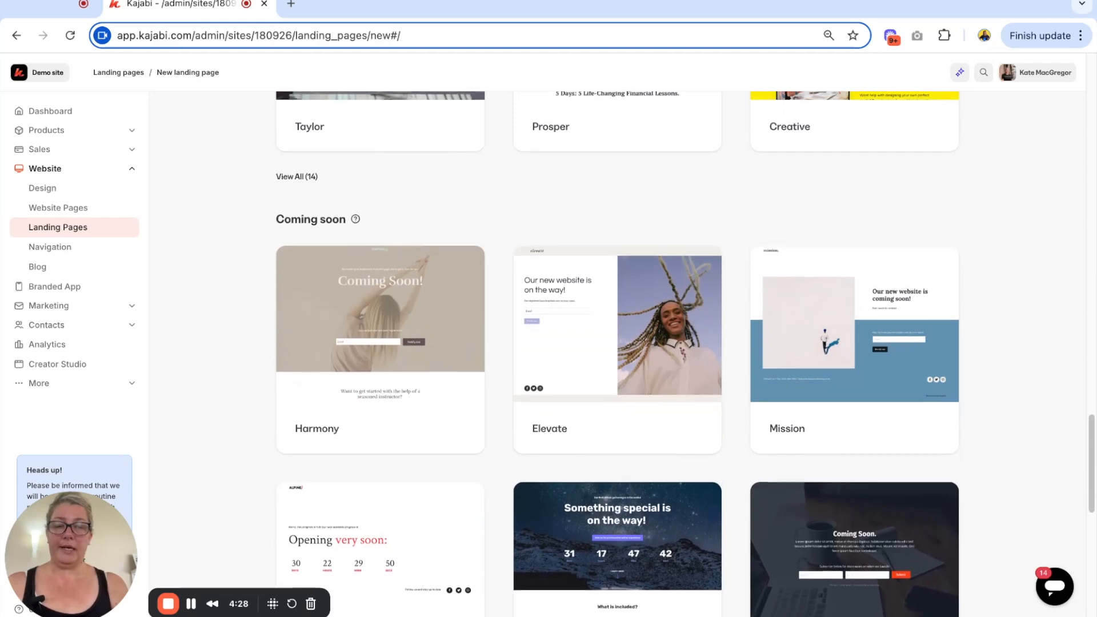
{"action": "scroll", "coordinate": [685, 400], "scroll_direction": "down", "scroll_amount": 2}
{"action": "left_click", "coordinate": [766, 480]}
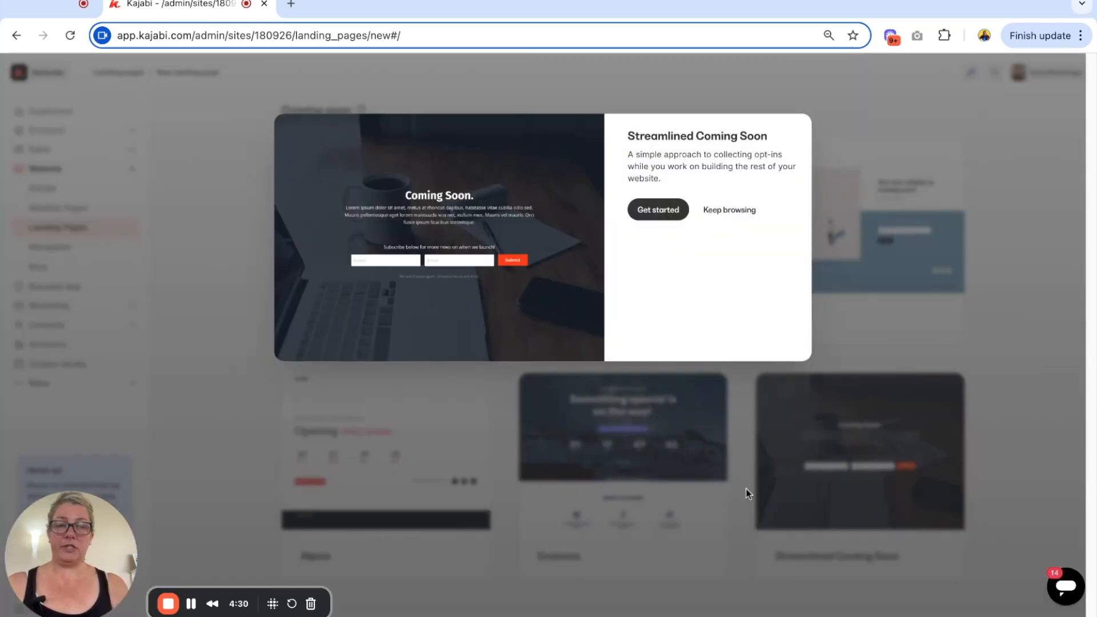
{"action": "left_click", "coordinate": [675, 214]}
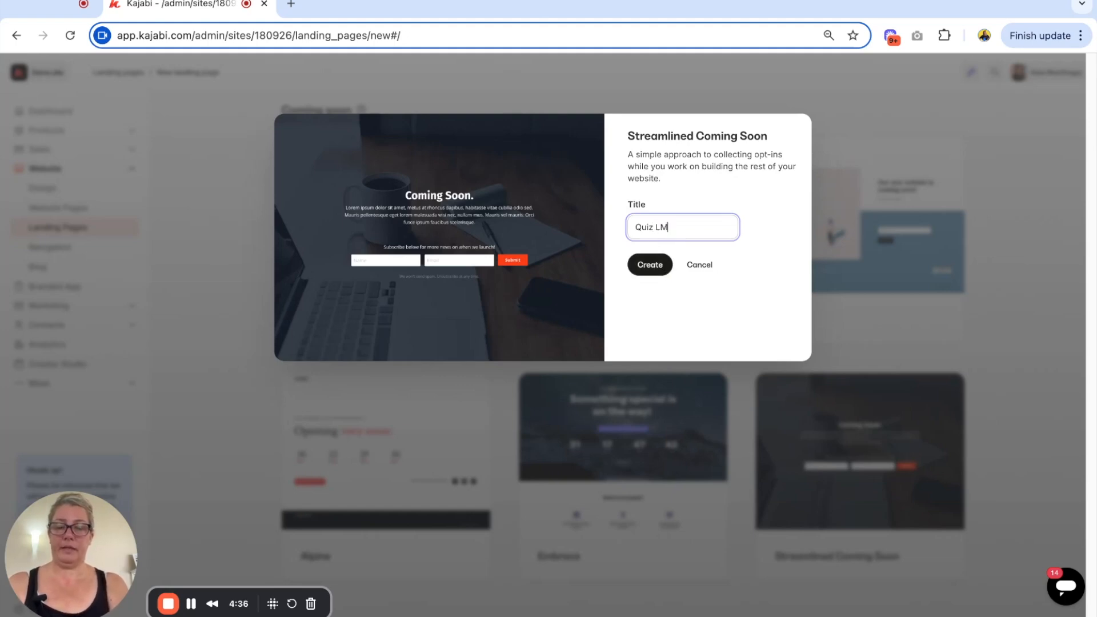
{"action": "left_click", "coordinate": [654, 268]}
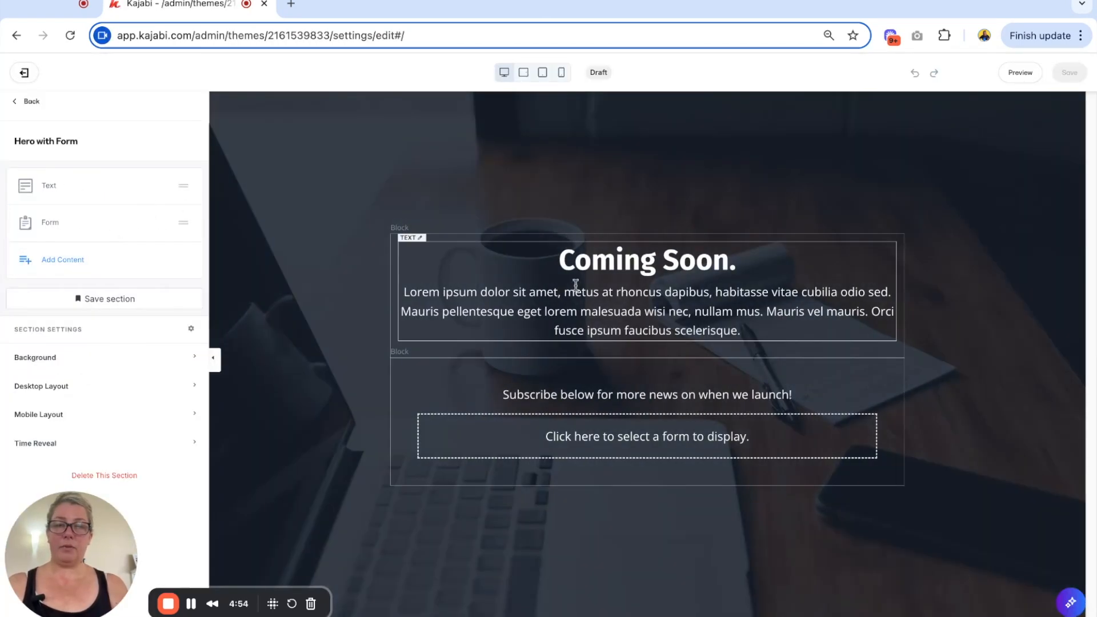
Step: Change the hero section's heading text to "Take the Quiz."
{"action": "left_click", "coordinate": [441, 273]}
{"action": "scroll", "coordinate": [86, 319], "scroll_direction": "down", "scroll_amount": 3}
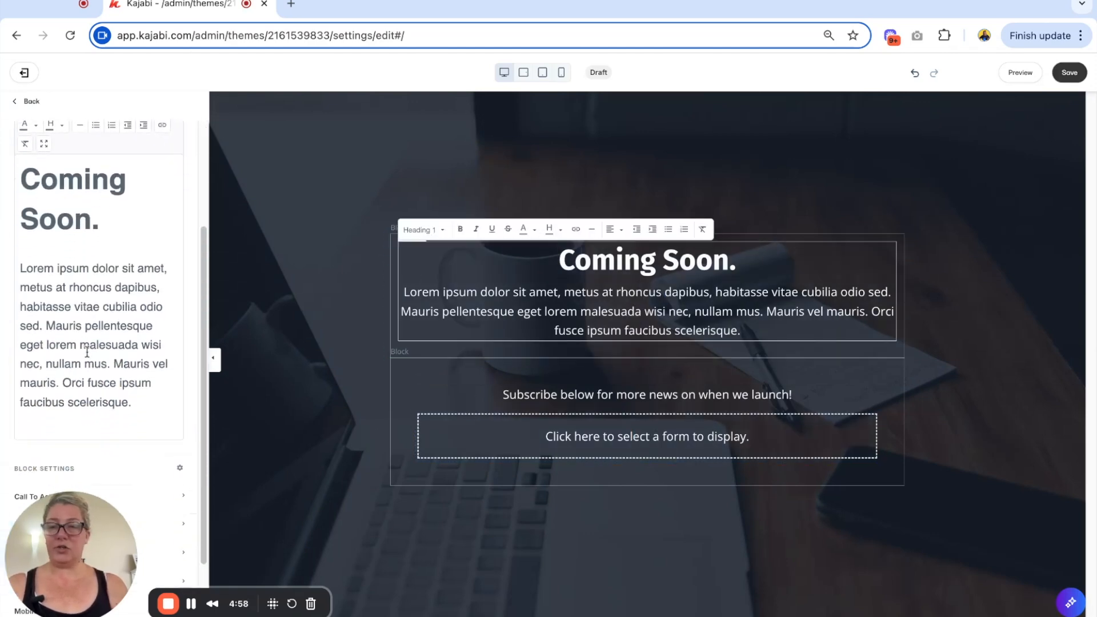
{"action": "left_click_drag", "start_coordinate": [92, 220], "coordinate": [17, 127]}
{"action": "type", "text": "Take th"}
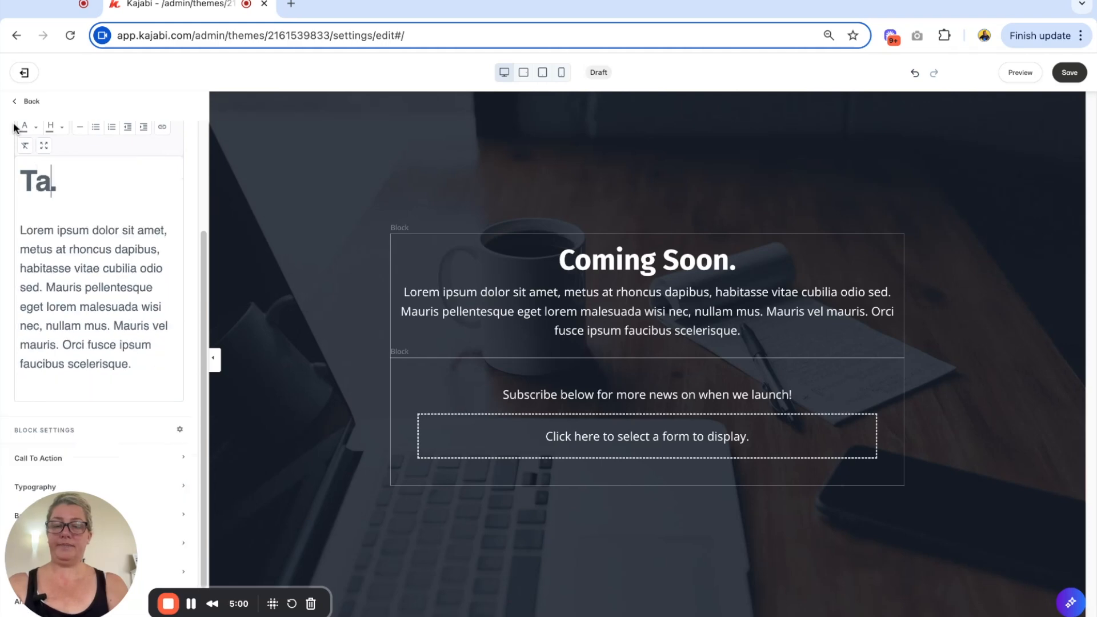
{"action": "type", "text": "e Quiz"}
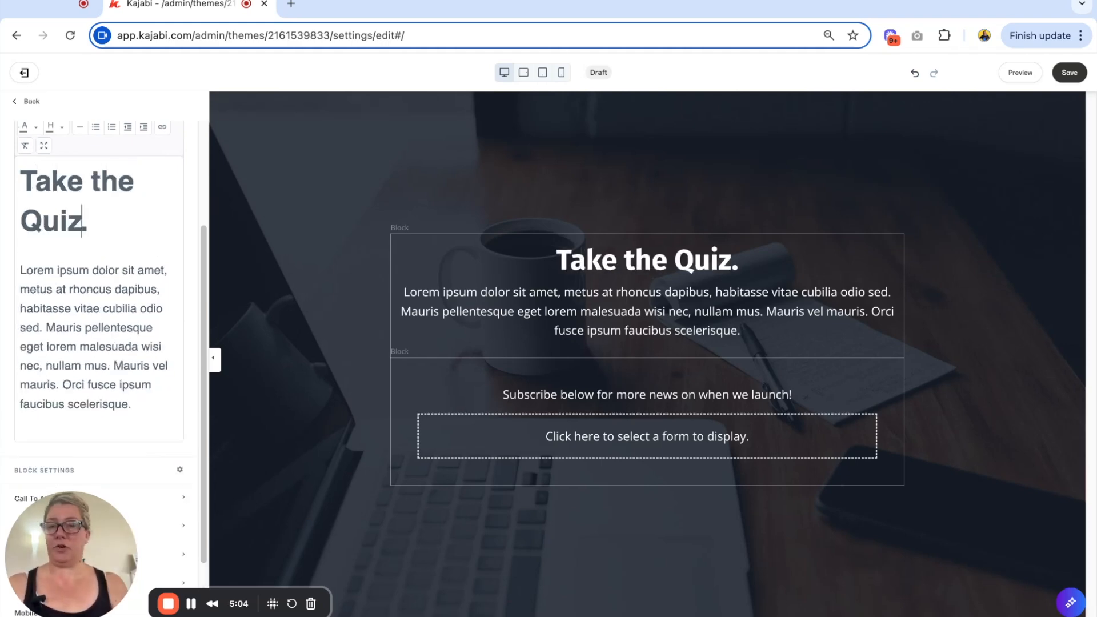
Step: Assign the "Quiz for a lead magnet" form to the hero's form block and save the page
{"action": "left_click", "coordinate": [500, 423]}
{"action": "left_click", "coordinate": [116, 154]}
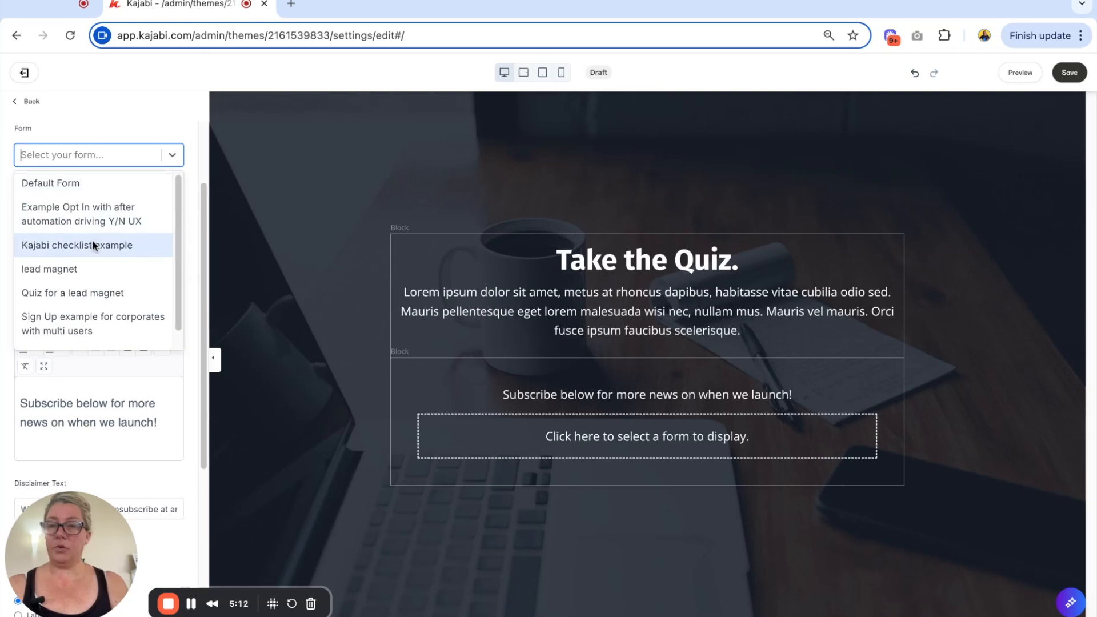
{"action": "scroll", "coordinate": [93, 246], "scroll_direction": "down", "scroll_amount": 1}
{"action": "left_click", "coordinate": [92, 285]}
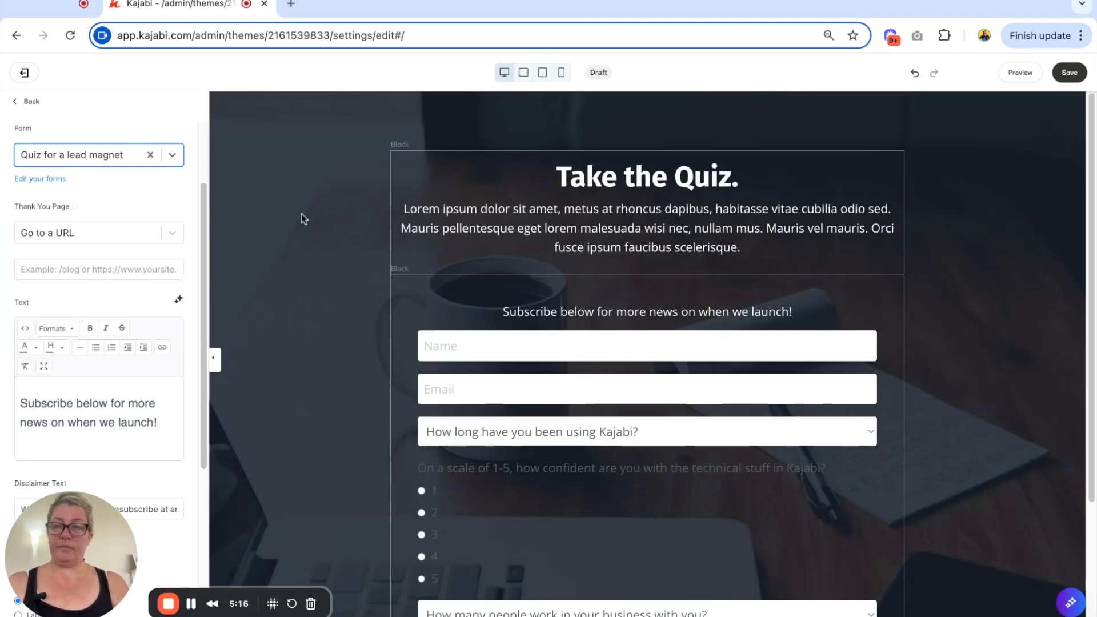
{"action": "left_click", "coordinate": [1070, 73]}
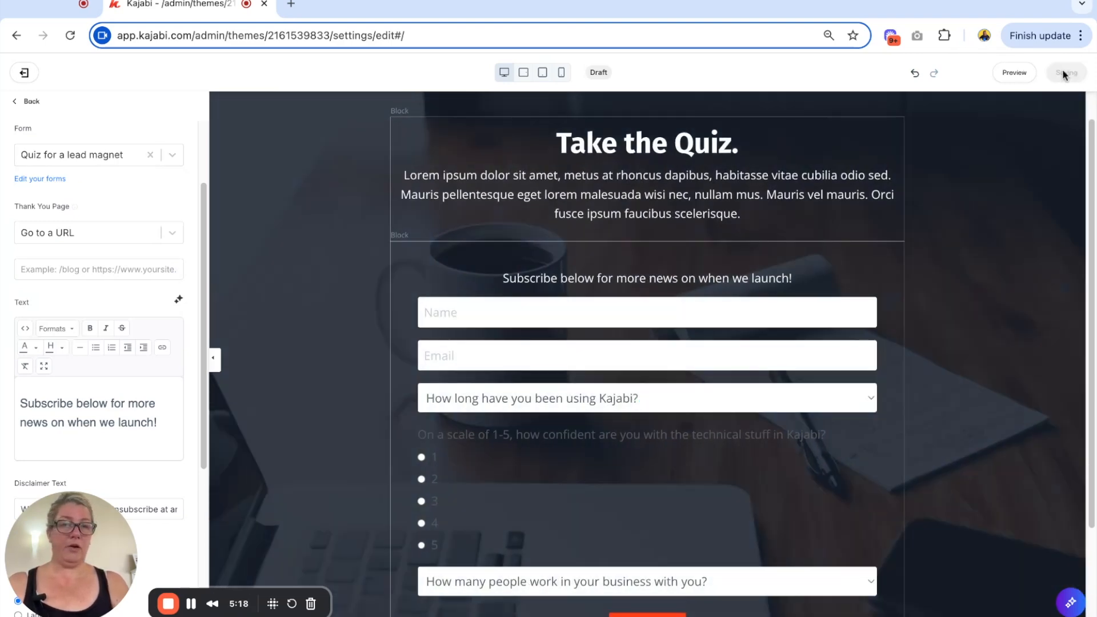
Step: Preview the landing page and examine how the quiz questions read against the dark background
{"action": "left_click", "coordinate": [1019, 73]}
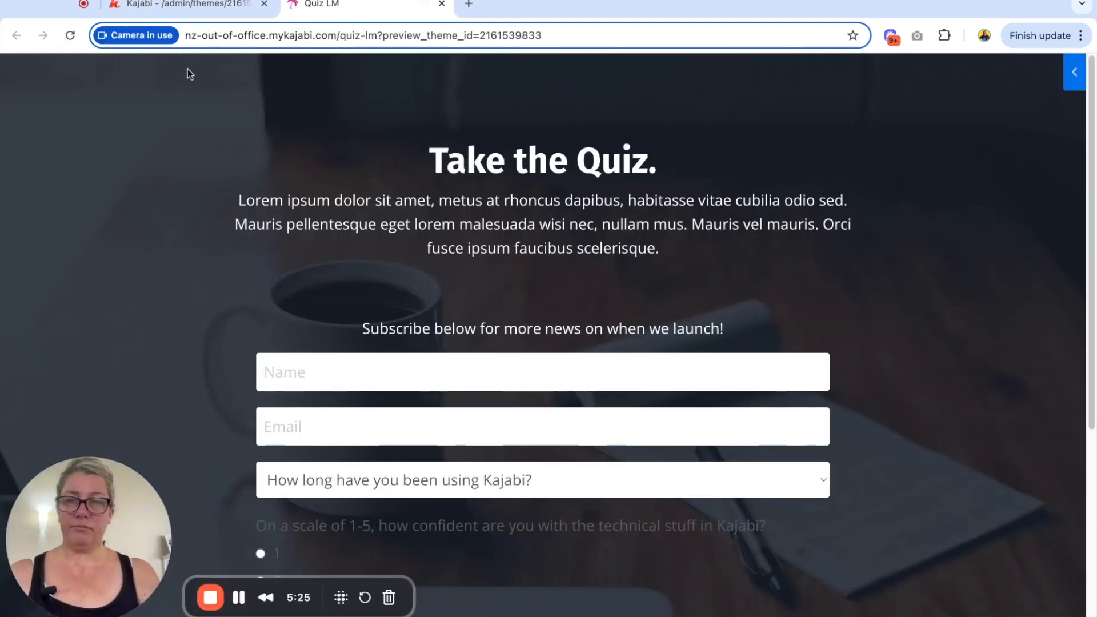
{"action": "scroll", "coordinate": [308, 224], "scroll_direction": "down", "scroll_amount": 1}
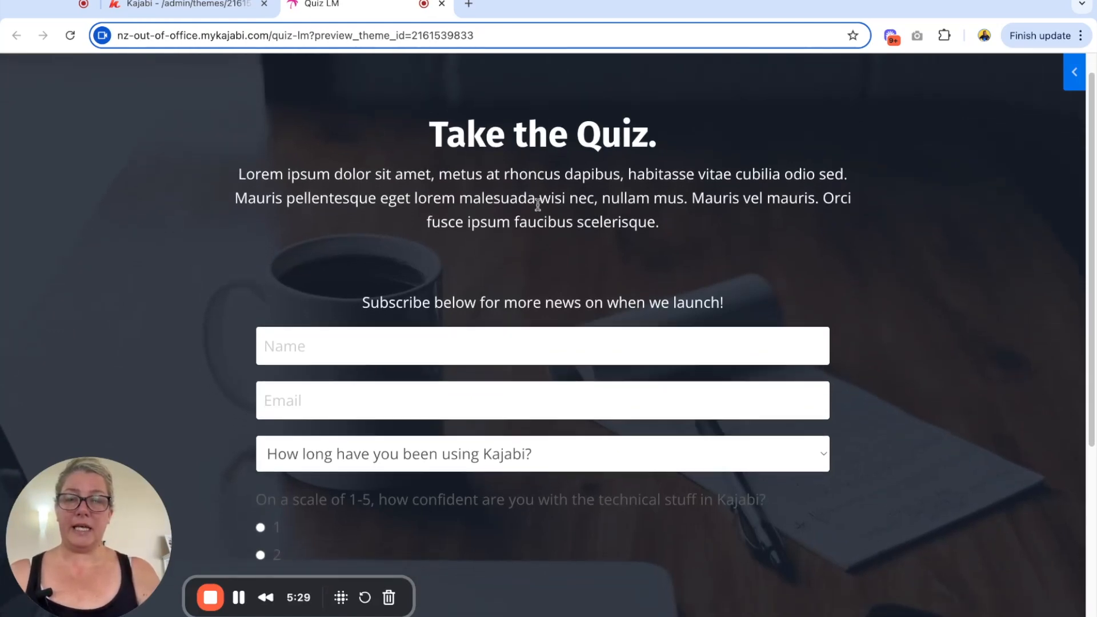
{"action": "scroll", "coordinate": [434, 166], "scroll_direction": "down", "scroll_amount": 5}
{"action": "scroll", "coordinate": [327, 179], "scroll_direction": "down", "scroll_amount": 1}
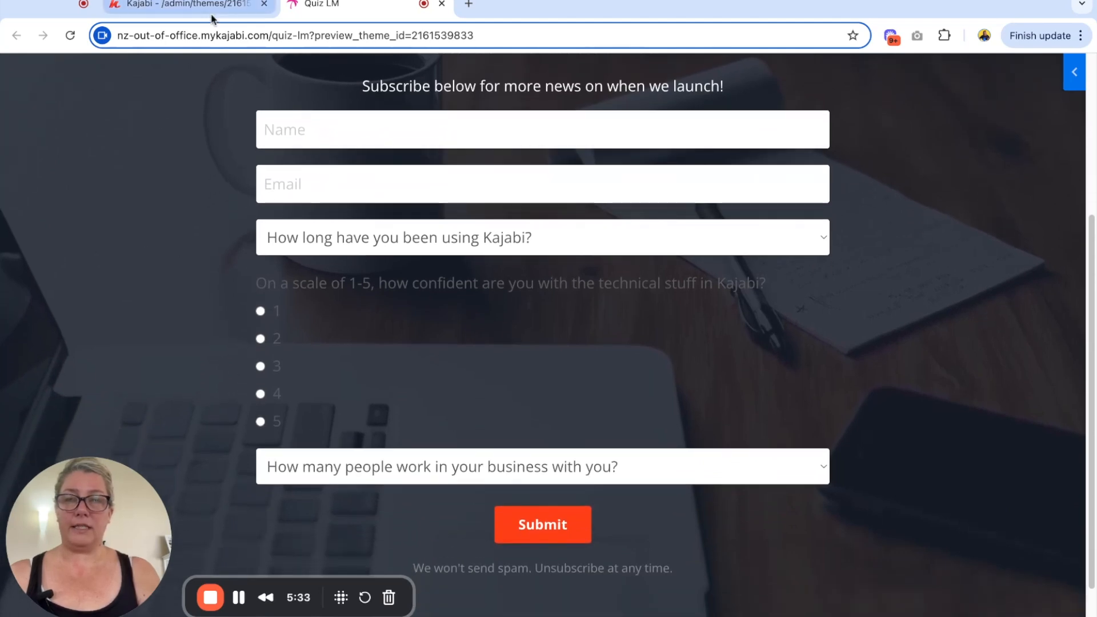
Step: Return to the page editor, set the hero section's background color to white (FFFFFF) and save the page
{"action": "left_click", "coordinate": [188, 5]}
{"action": "left_click", "coordinate": [362, 269]}
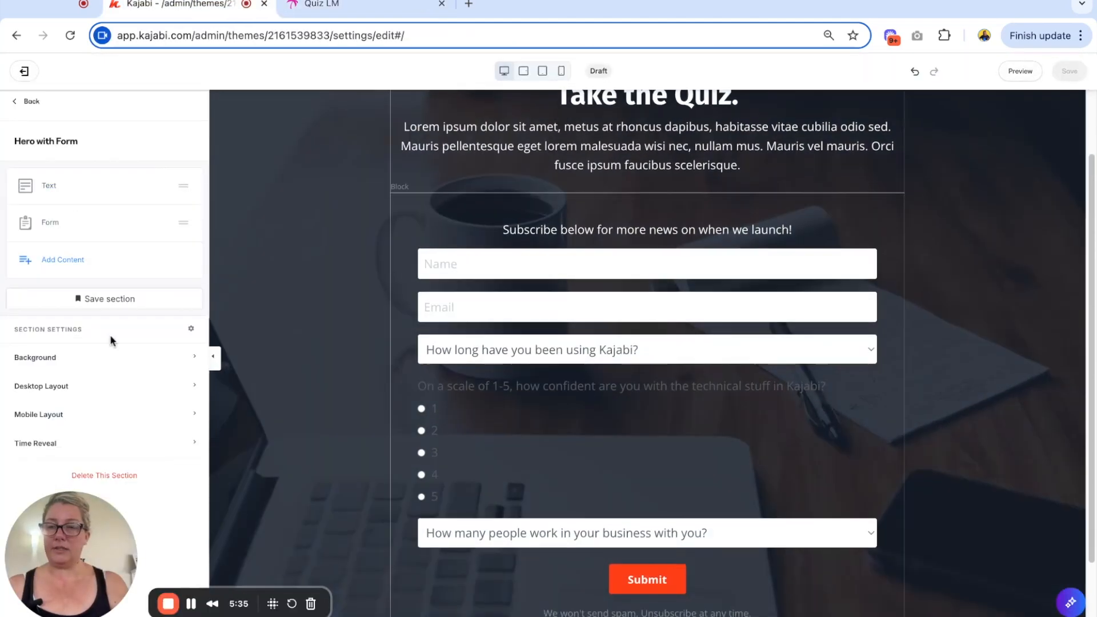
{"action": "left_click", "coordinate": [94, 359]}
{"action": "scroll", "coordinate": [95, 362], "scroll_direction": "down", "scroll_amount": 6}
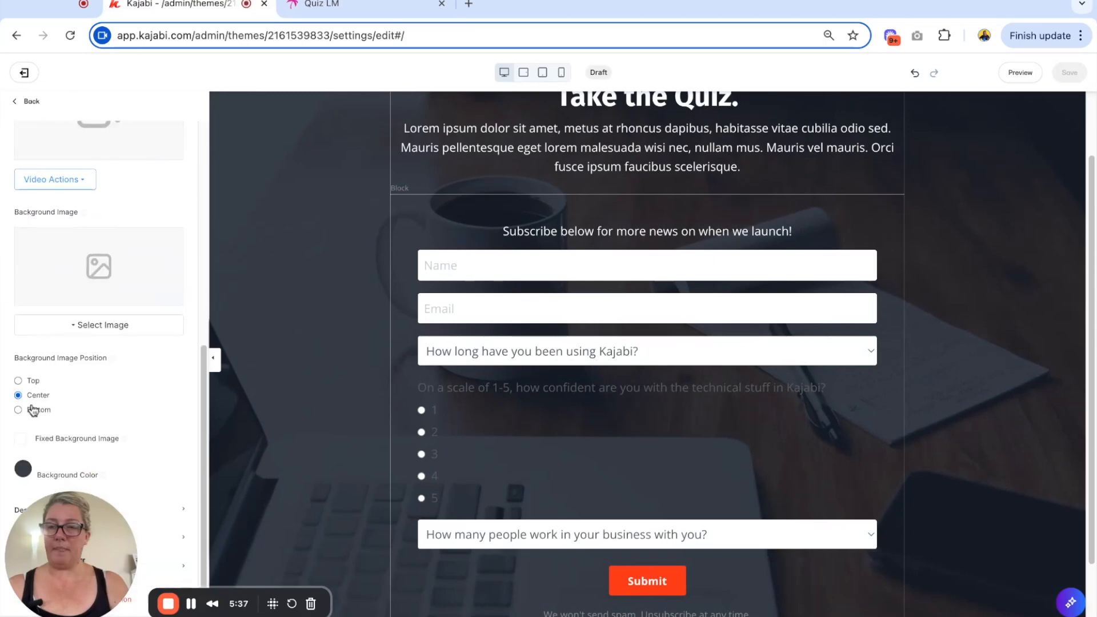
{"action": "left_click", "coordinate": [23, 469]}
{"action": "left_click", "coordinate": [102, 397]}
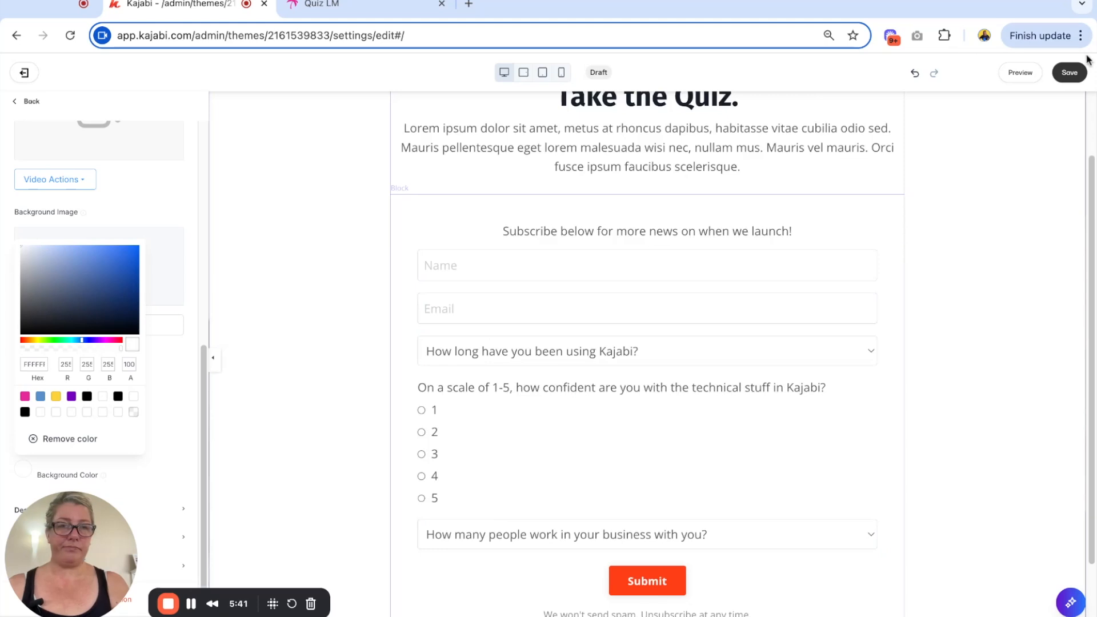
{"action": "left_click", "coordinate": [1068, 73]}
Step: Preview the page again and test the form with a name, an email, "under year" and confidence level 4
{"action": "left_click", "coordinate": [1020, 73]}
{"action": "scroll", "coordinate": [456, 200], "scroll_direction": "down", "scroll_amount": 4}
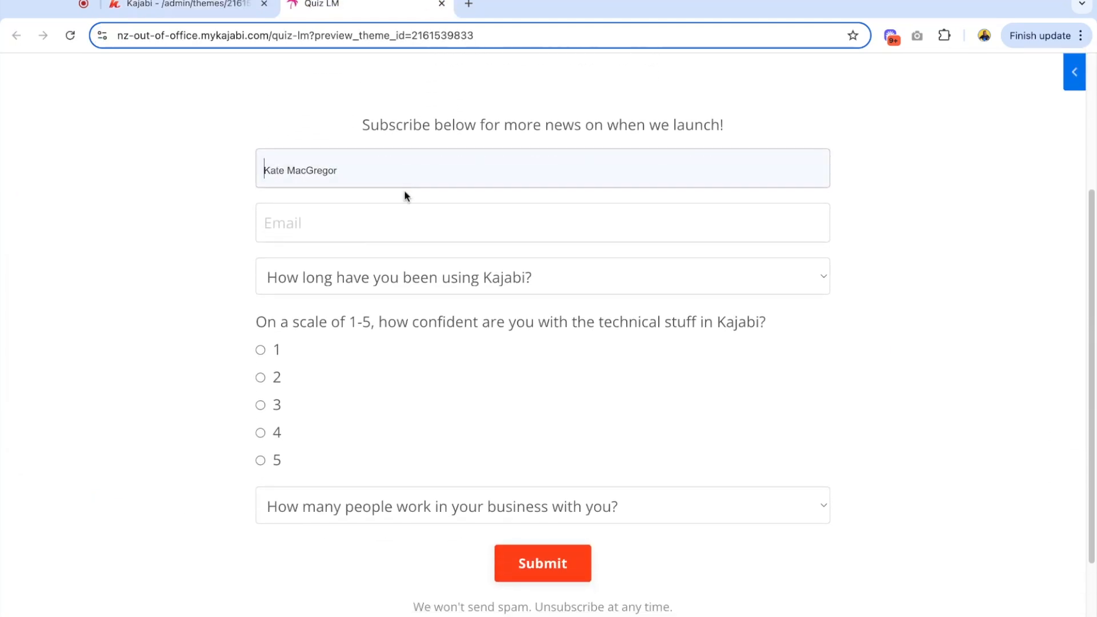
{"action": "left_click", "coordinate": [403, 190]}
{"action": "left_click", "coordinate": [333, 215]}
{"action": "left_click", "coordinate": [380, 269]}
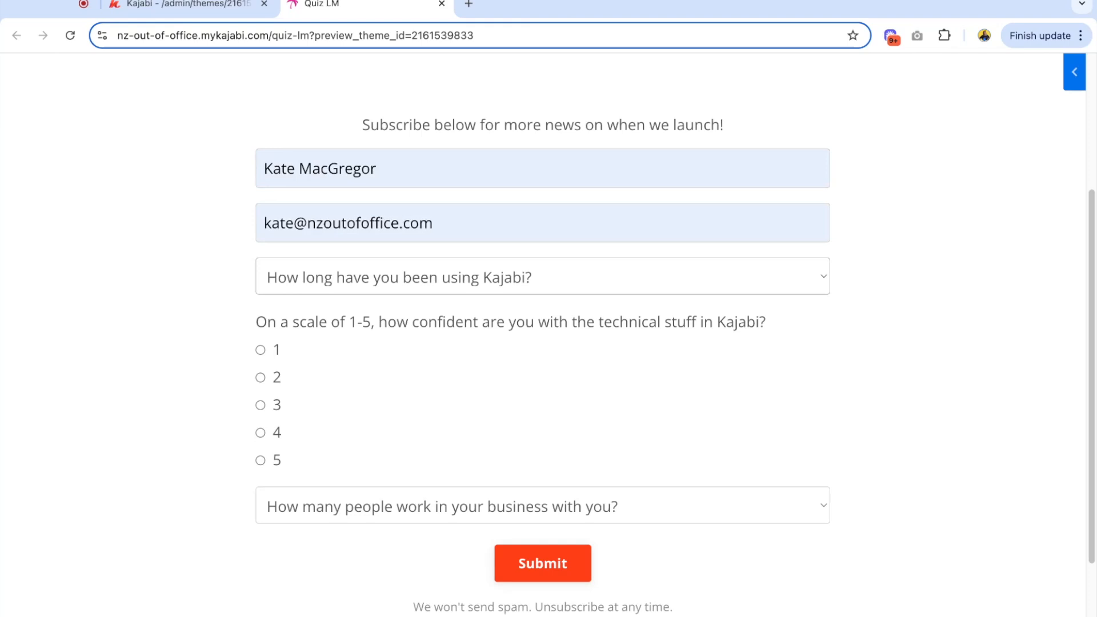
{"action": "left_click", "coordinate": [308, 302]}
{"action": "scroll", "coordinate": [220, 352], "scroll_direction": "down", "scroll_amount": 2}
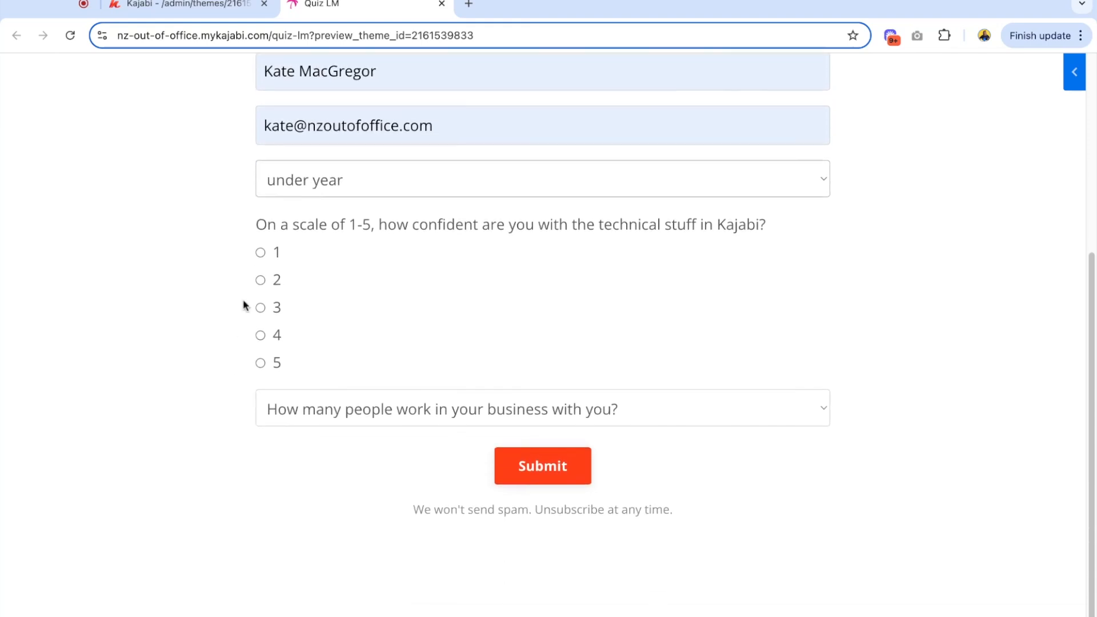
{"action": "left_click", "coordinate": [262, 311]}
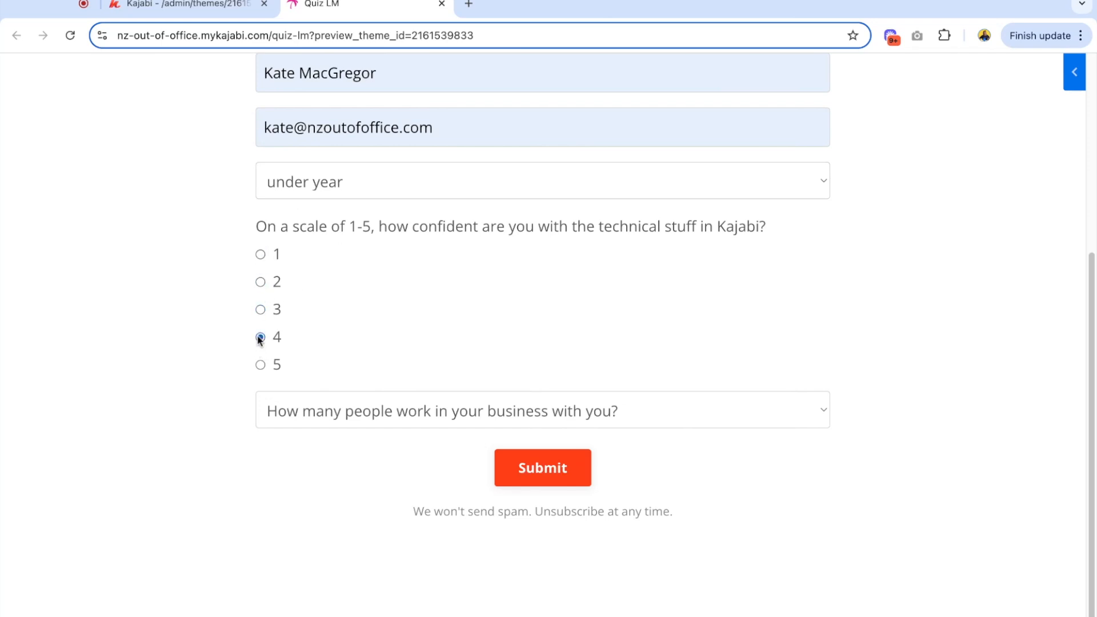
Step: Test the question about people working in the business with answer 5, the unanswered option and finally 4
{"action": "left_click", "coordinate": [339, 406]}
{"action": "left_click", "coordinate": [317, 478]}
{"action": "scroll", "coordinate": [398, 327], "scroll_direction": "down", "scroll_amount": 1}
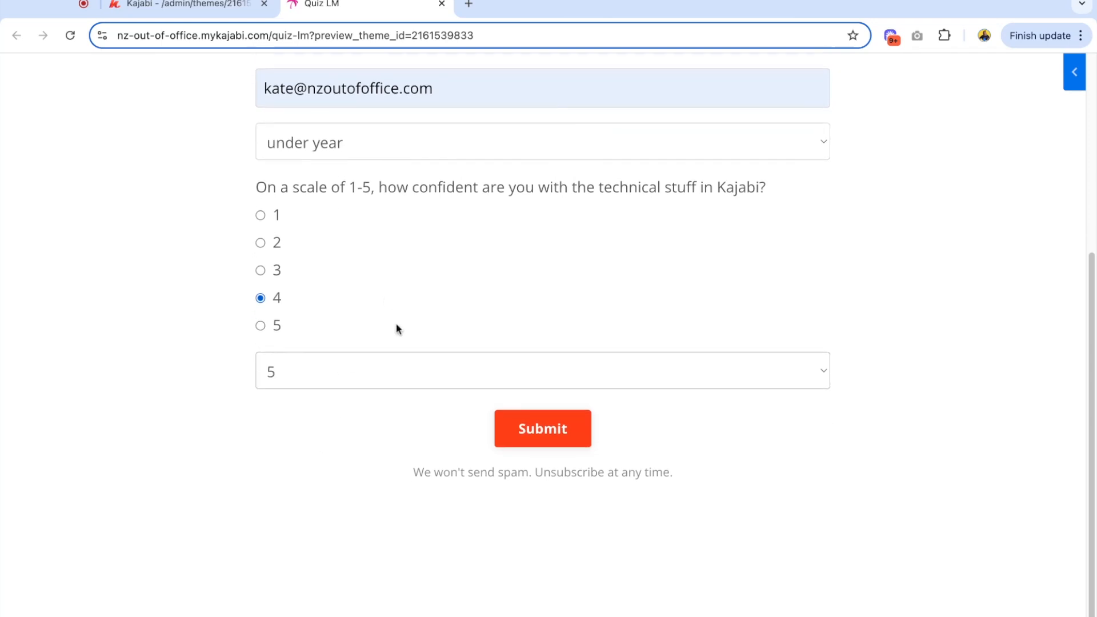
{"action": "scroll", "coordinate": [397, 329], "scroll_direction": "up", "scroll_amount": 2}
{"action": "scroll", "coordinate": [398, 328], "scroll_direction": "down", "scroll_amount": 3}
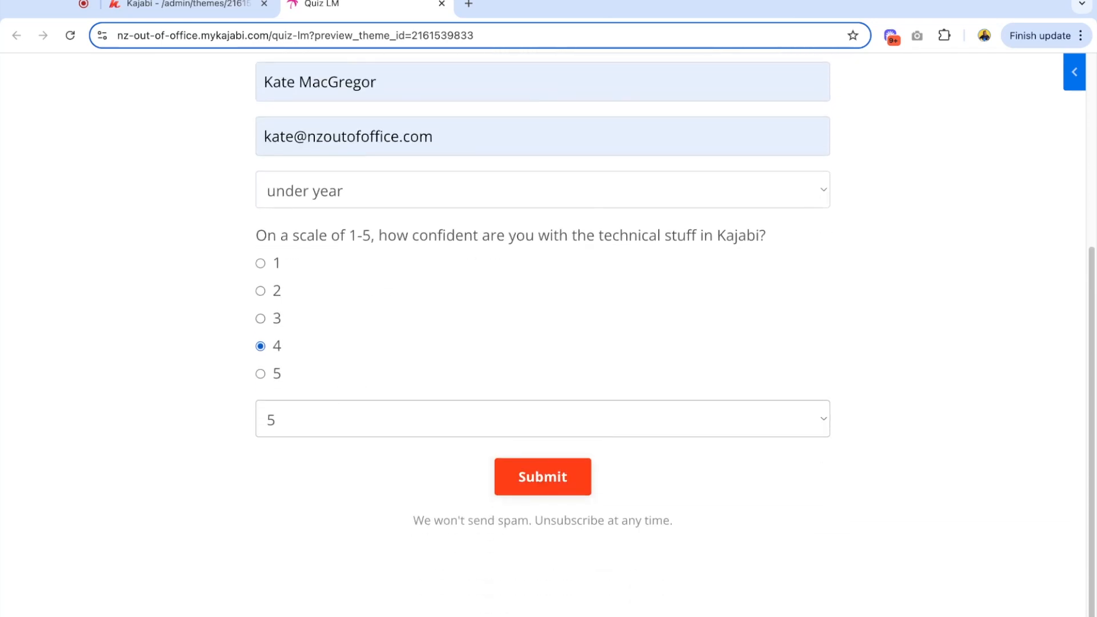
{"action": "left_click", "coordinate": [328, 413]}
{"action": "left_click", "coordinate": [320, 345]}
{"action": "scroll", "coordinate": [189, 332], "scroll_direction": "up", "scroll_amount": 1}
{"action": "scroll", "coordinate": [189, 332], "scroll_direction": "down", "scroll_amount": 1}
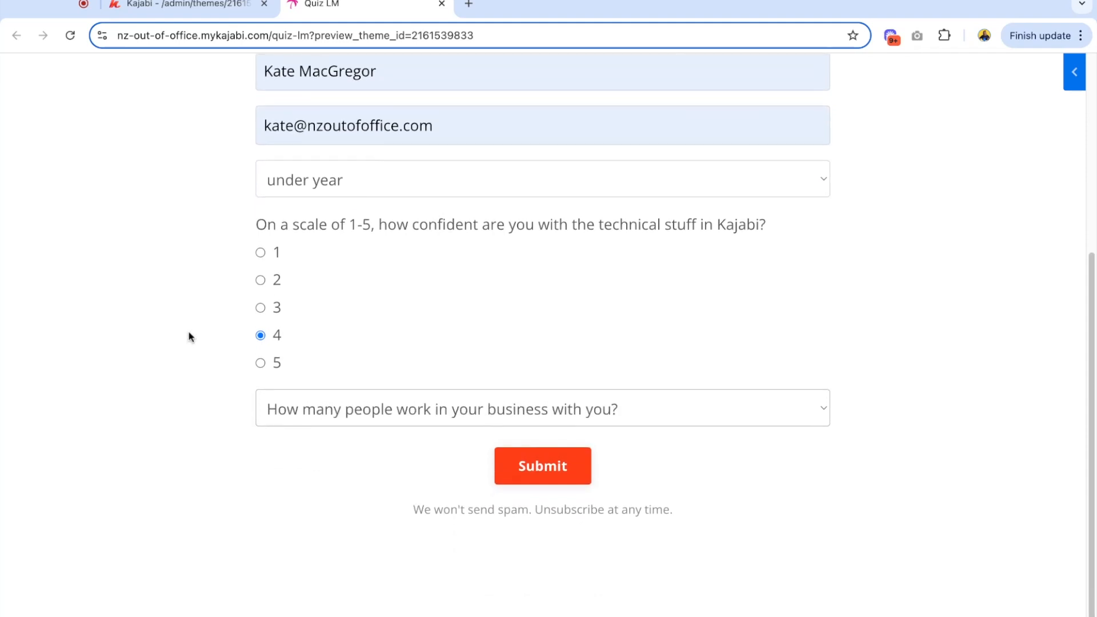
{"action": "left_click", "coordinate": [271, 416]}
{"action": "scroll", "coordinate": [371, 391], "scroll_direction": "up", "scroll_amount": 3}
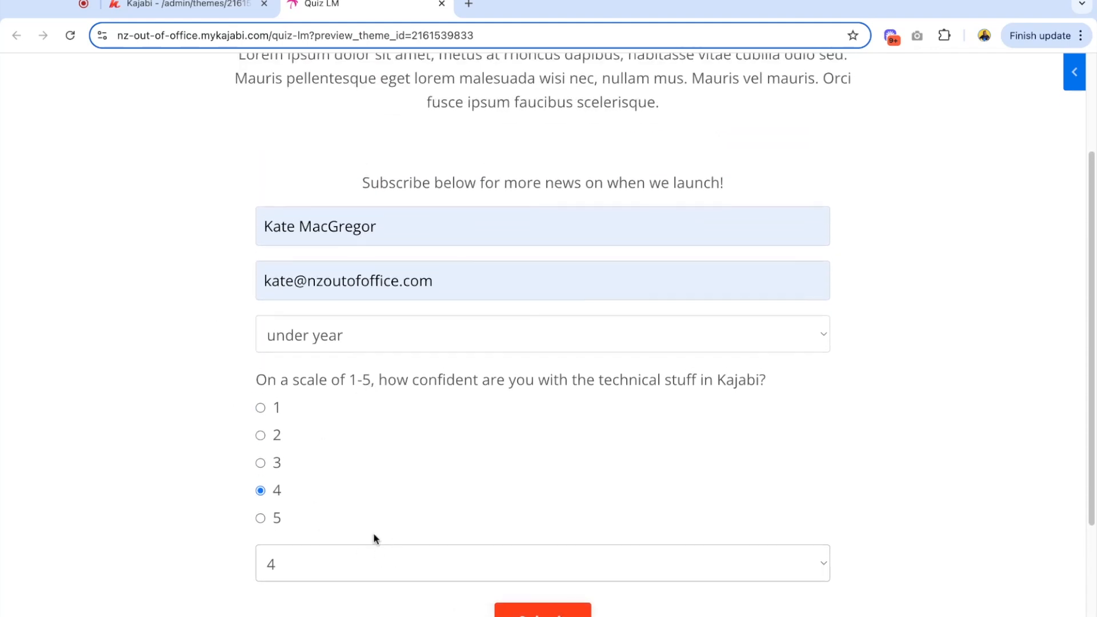
Step: Return to the page editor and set the form block's Input Label option to Labels
{"action": "left_click", "coordinate": [215, 3]}
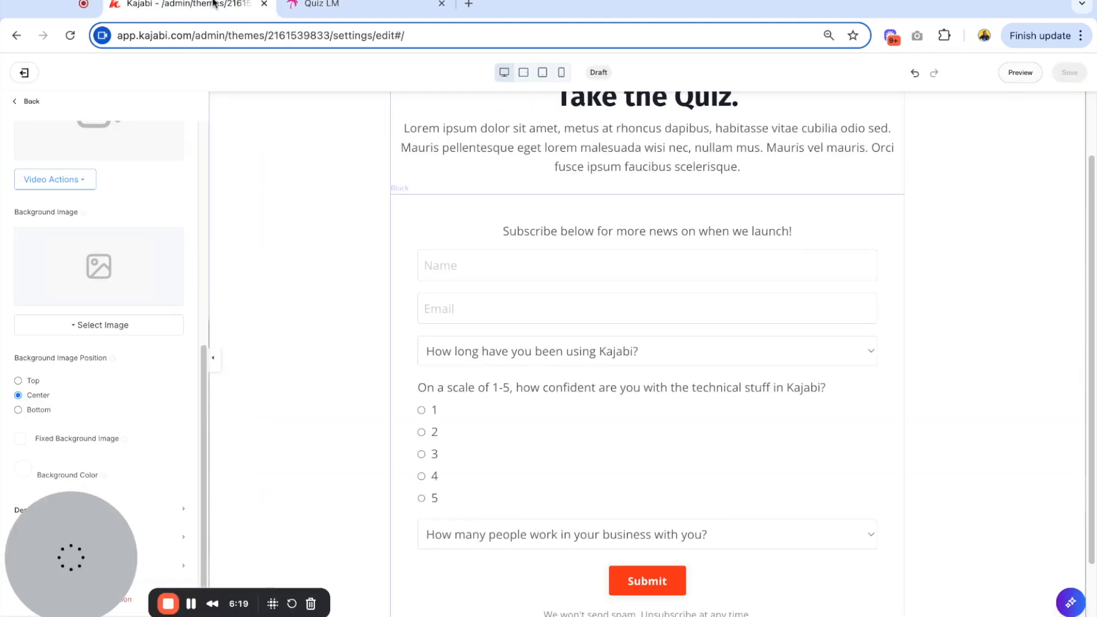
{"action": "left_click", "coordinate": [515, 312]}
{"action": "scroll", "coordinate": [74, 324], "scroll_direction": "down", "scroll_amount": 6}
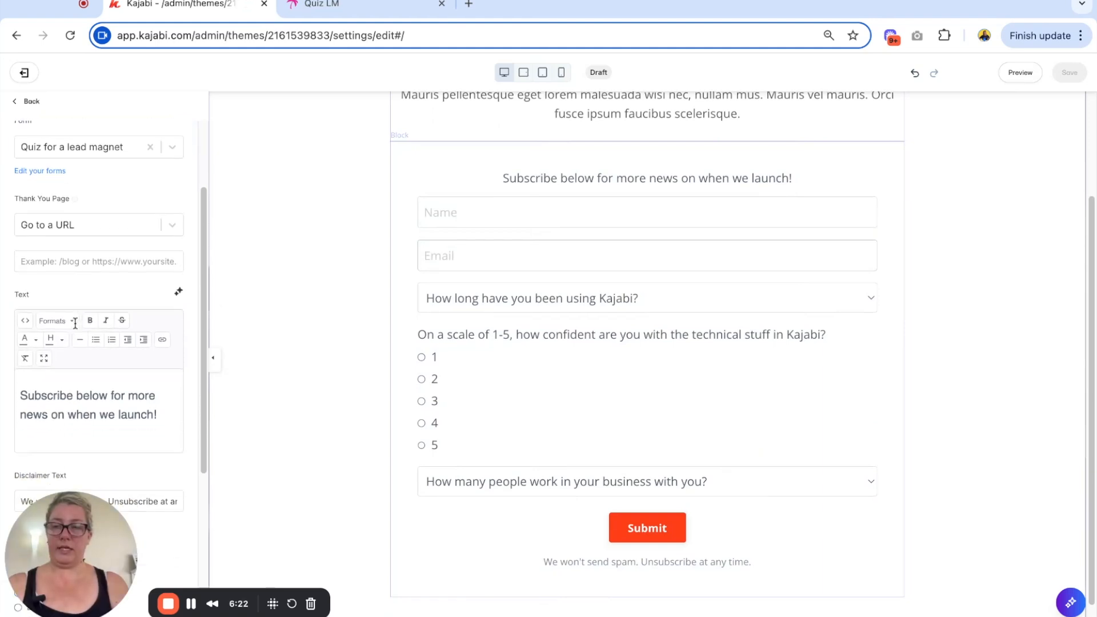
{"action": "left_click", "coordinate": [18, 343]}
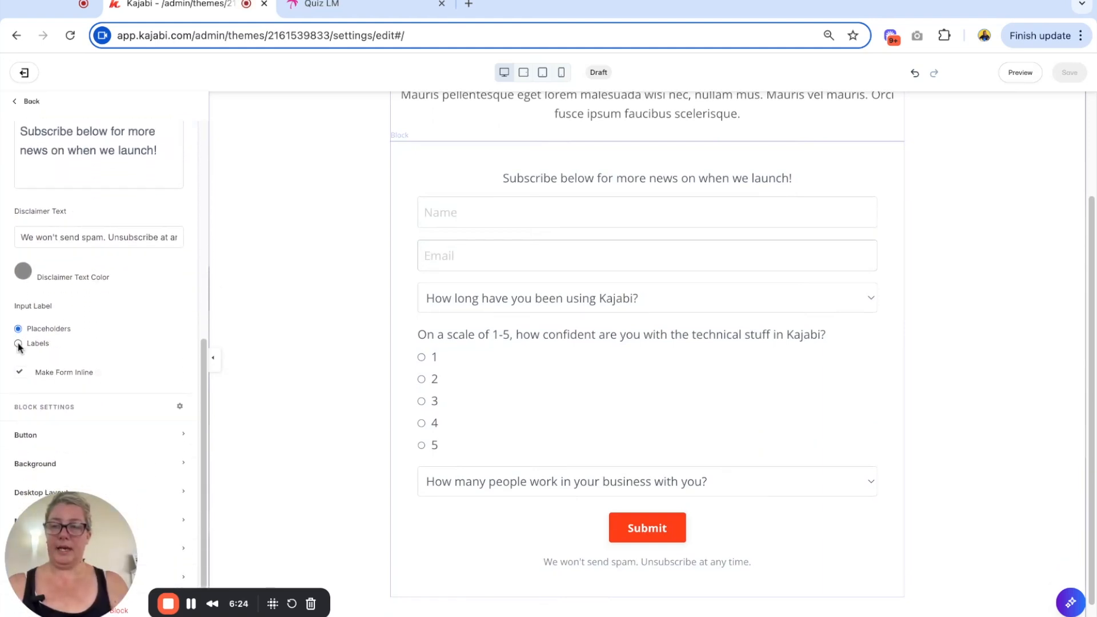
Step: Save the page and, in its preview, answer "under year" for time using Kajabi and 4 for people in the business
{"action": "left_click", "coordinate": [1069, 72]}
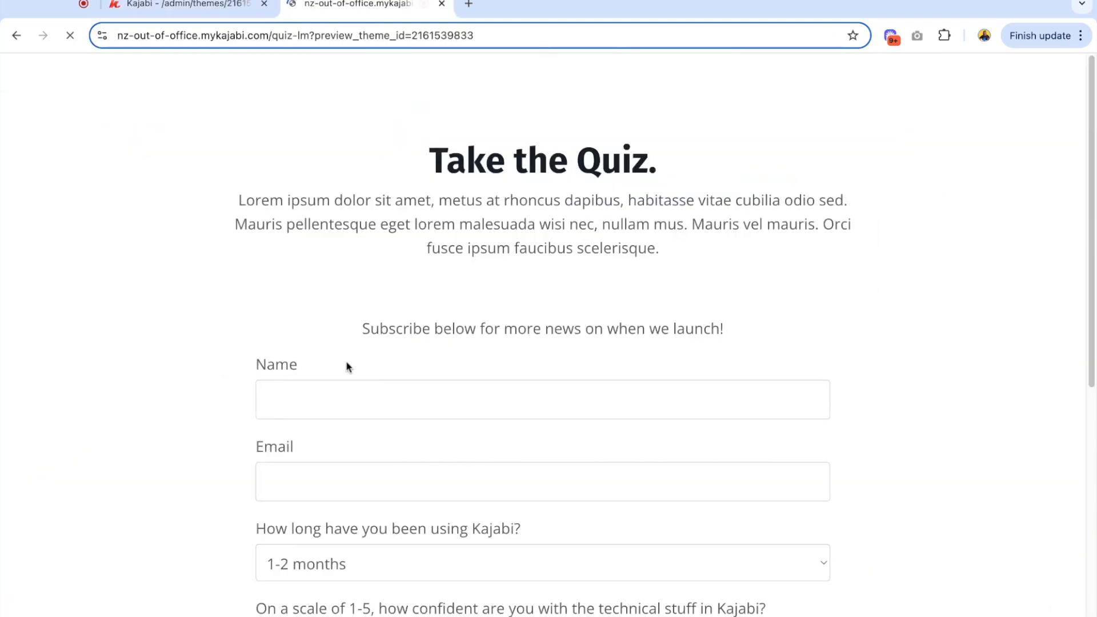
{"action": "scroll", "coordinate": [345, 440], "scroll_direction": "down", "scroll_amount": 3}
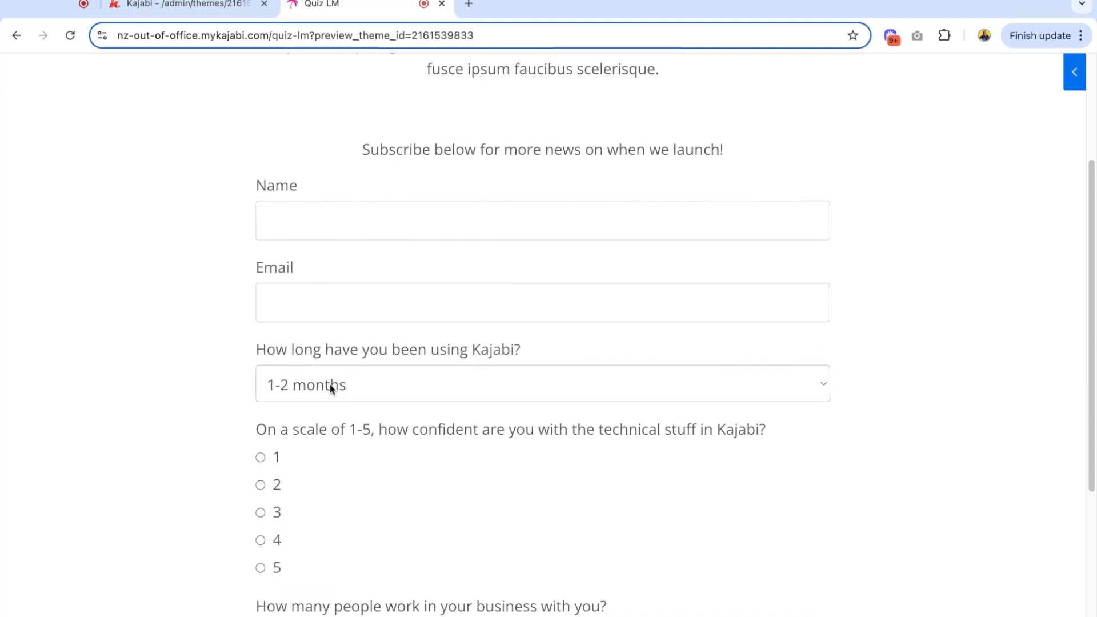
{"action": "left_click", "coordinate": [264, 399]}
{"action": "scroll", "coordinate": [264, 398], "scroll_direction": "down", "scroll_amount": 4}
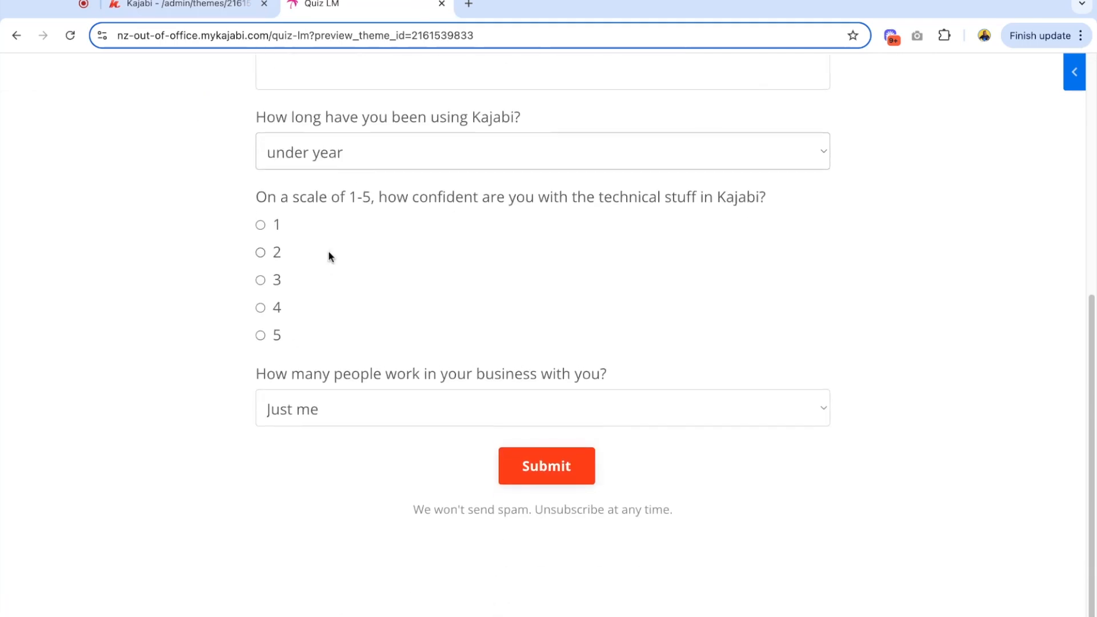
{"action": "left_click", "coordinate": [302, 422]}
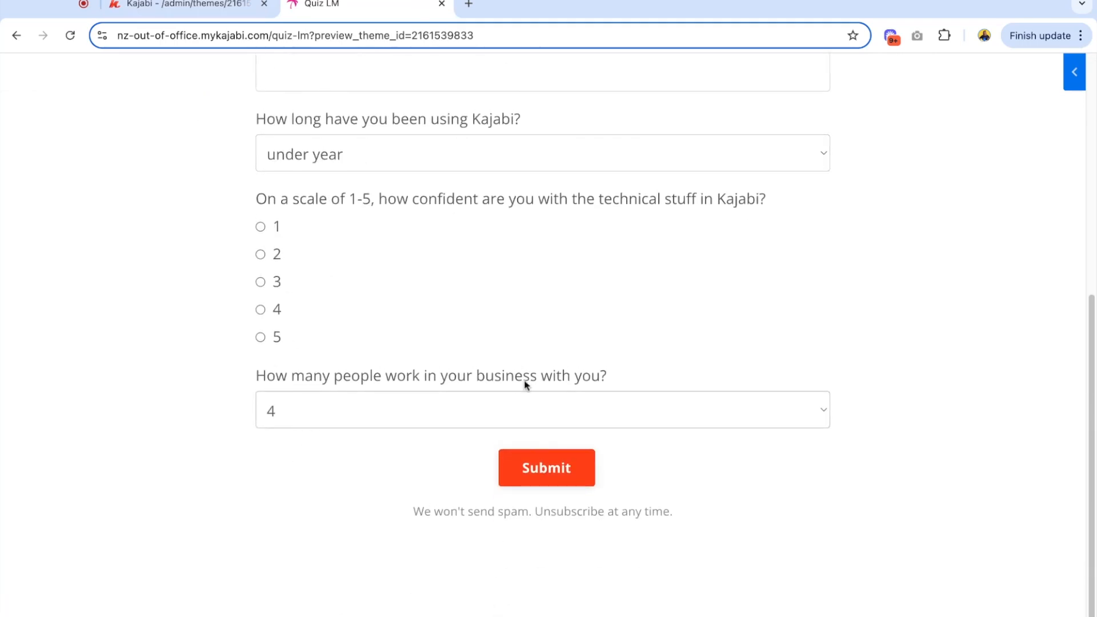
{"action": "scroll", "coordinate": [524, 384], "scroll_direction": "up", "scroll_amount": 7}
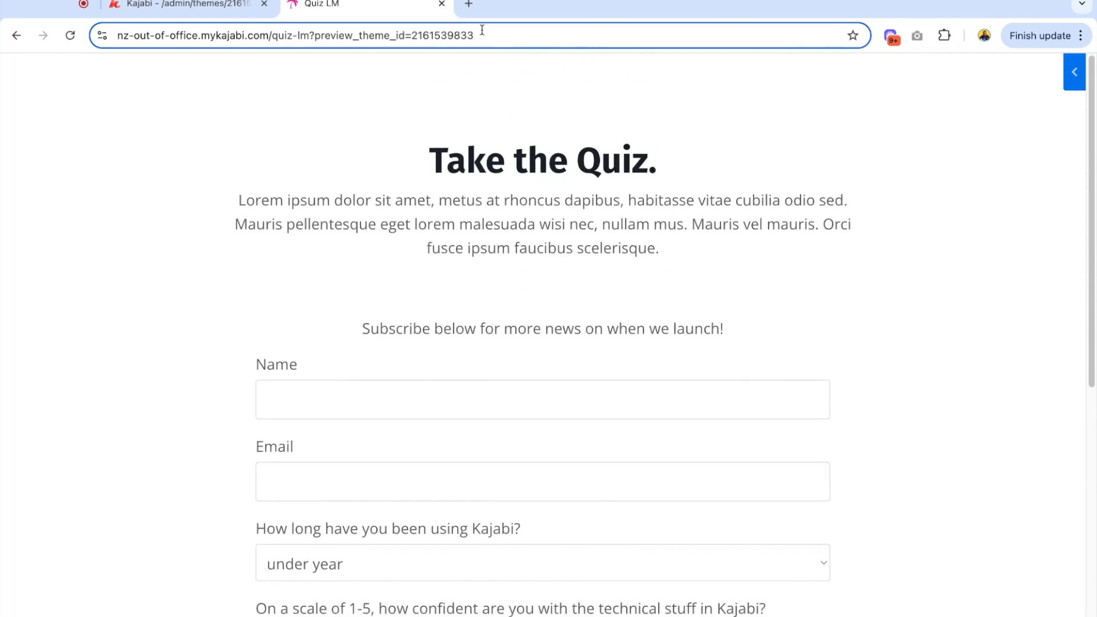
{"action": "left_click", "coordinate": [423, 35]}
{"action": "left_click", "coordinate": [331, 35]}
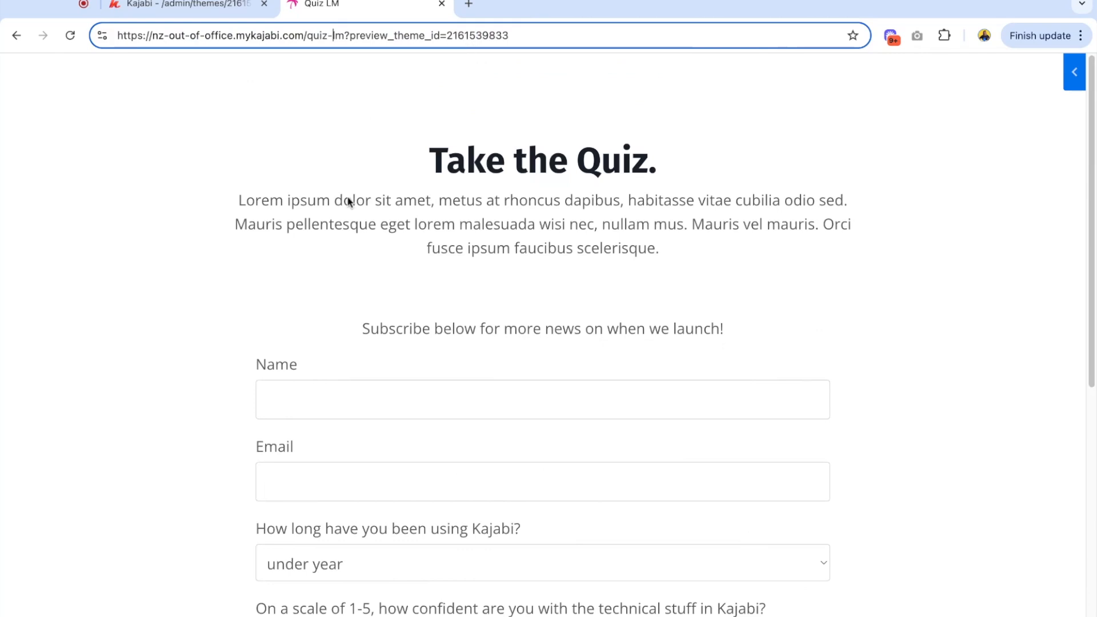
{"action": "scroll", "coordinate": [750, 236], "scroll_direction": "down", "scroll_amount": 3}
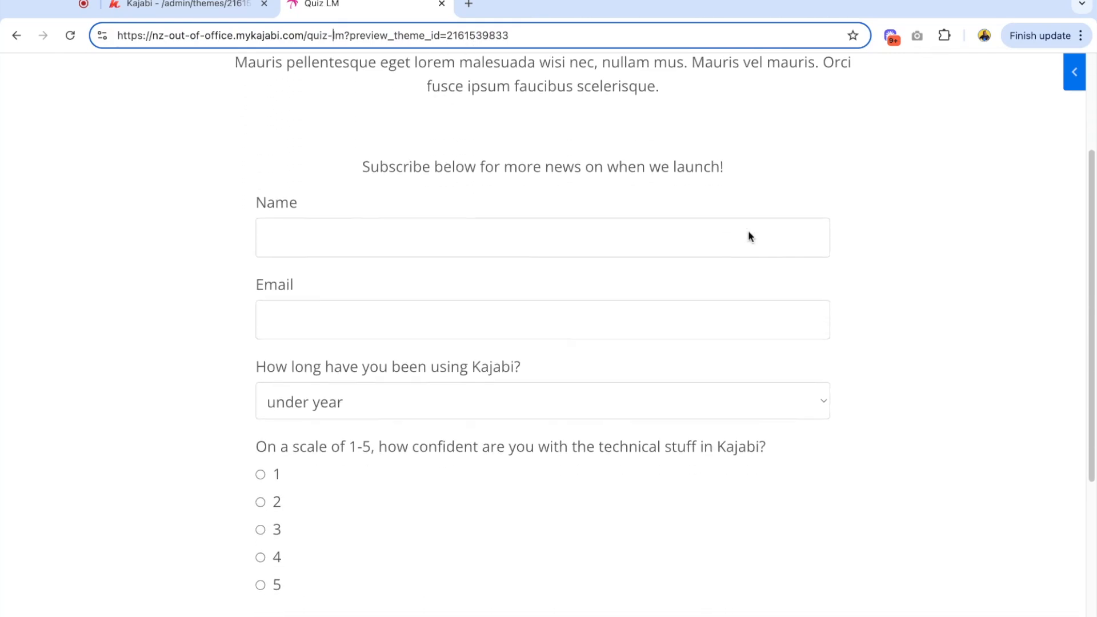
{"action": "scroll", "coordinate": [750, 235], "scroll_direction": "down", "scroll_amount": 5}
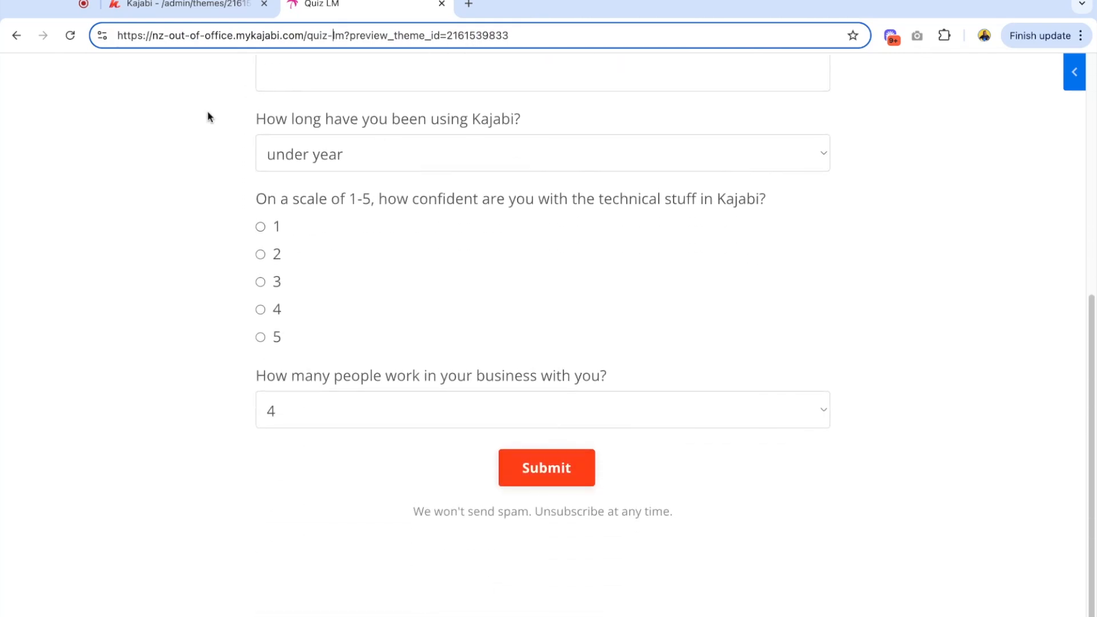
{"action": "left_click", "coordinate": [212, 5]}
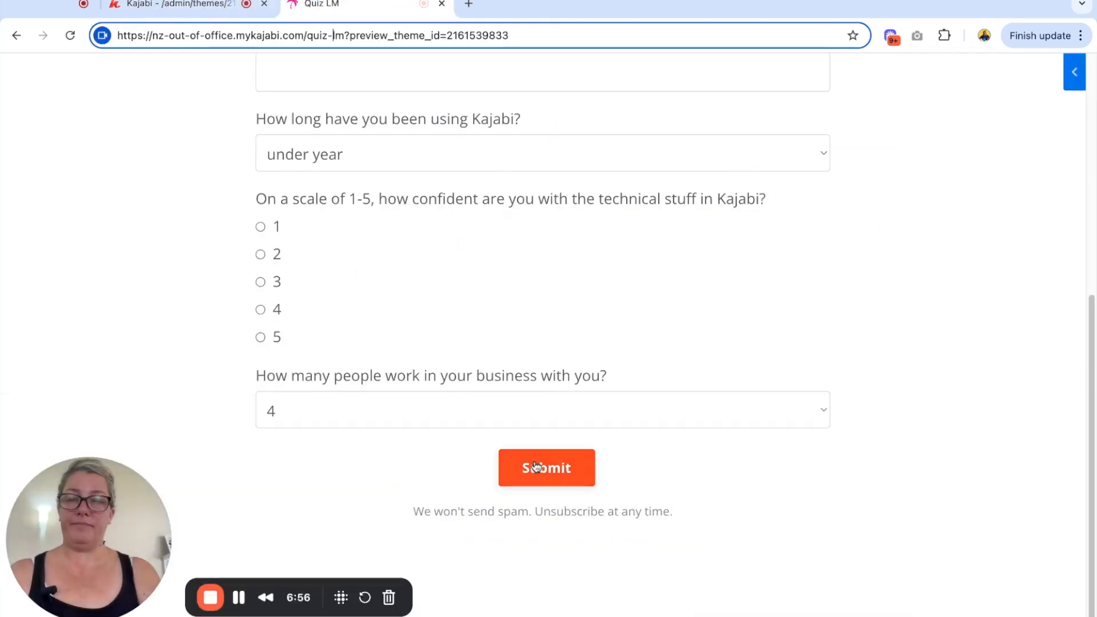
Step: Try to submit the previewed form, and fill in the contact's full name and e-mail
{"action": "left_click", "coordinate": [543, 465]}
{"action": "left_click", "coordinate": [426, 354]}
{"action": "left_click", "coordinate": [424, 382]}
{"action": "left_click", "coordinate": [364, 421]}
{"action": "left_click", "coordinate": [362, 453]}
Step: Answer the technical confidence question with 4 and submit the form
{"action": "scroll", "coordinate": [374, 480], "scroll_direction": "down", "scroll_amount": 5}
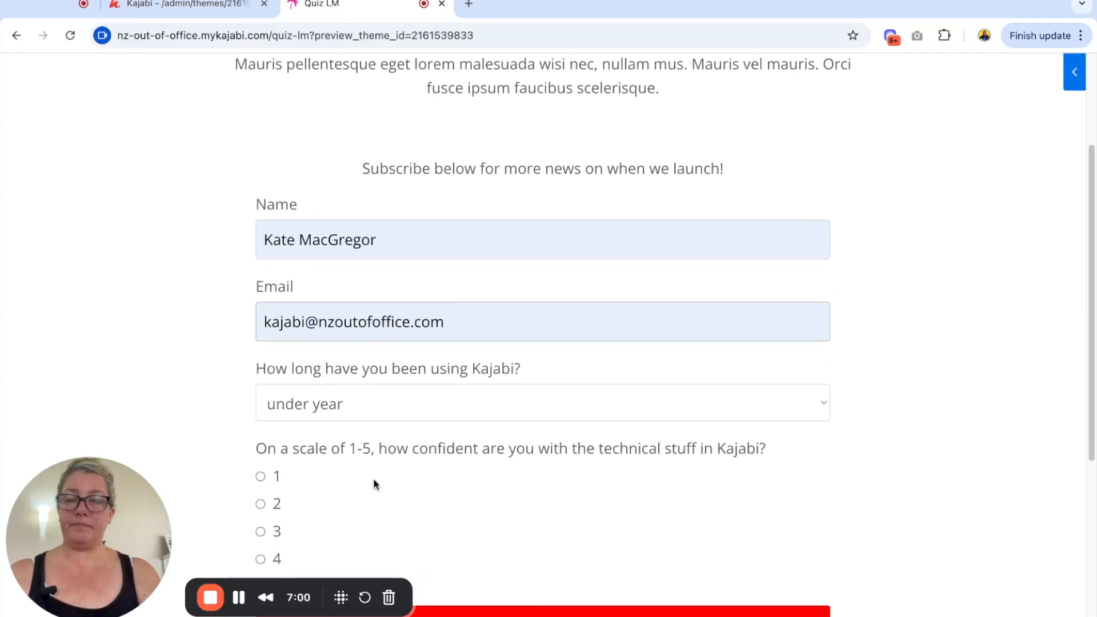
{"action": "scroll", "coordinate": [375, 485], "scroll_direction": "down", "scroll_amount": 2}
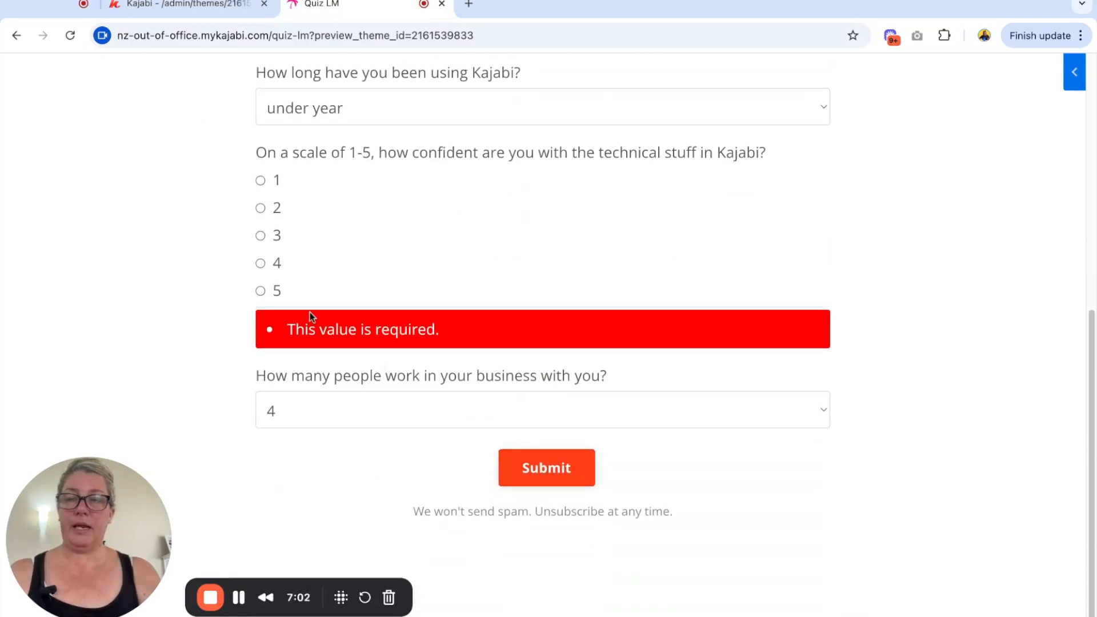
{"action": "left_click", "coordinate": [260, 262]}
{"action": "left_click", "coordinate": [564, 468]}
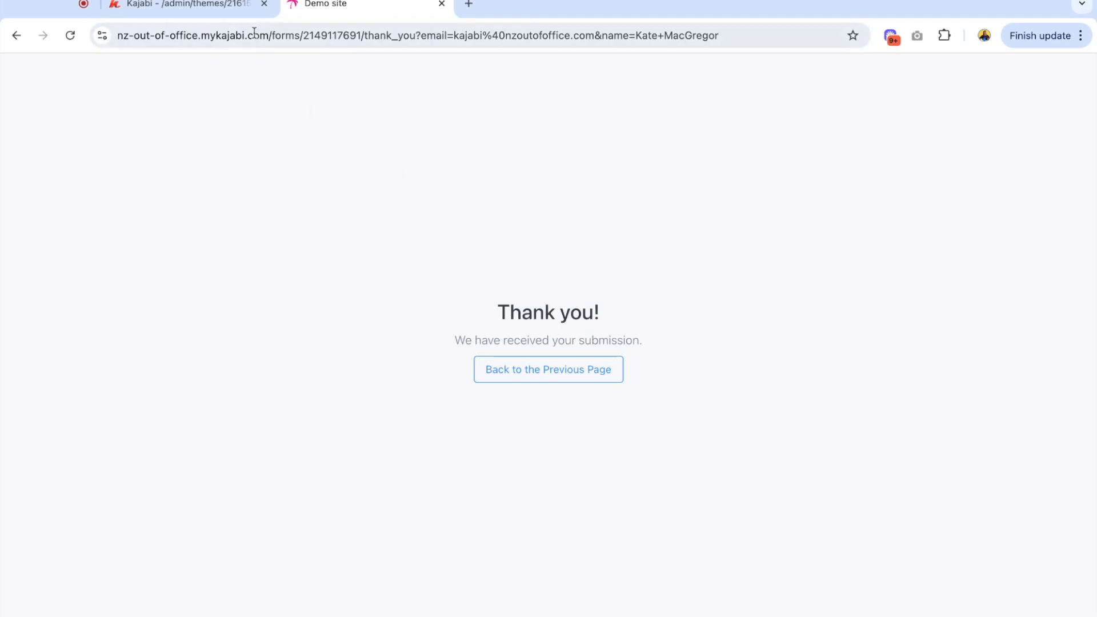
Step: In the page editor, make the form's Thank You Page the landing page "Free Kajabi Checklist - Thank You Page" and save
{"action": "left_click", "coordinate": [223, 10]}
{"action": "scroll", "coordinate": [127, 240], "scroll_direction": "up", "scroll_amount": 5}
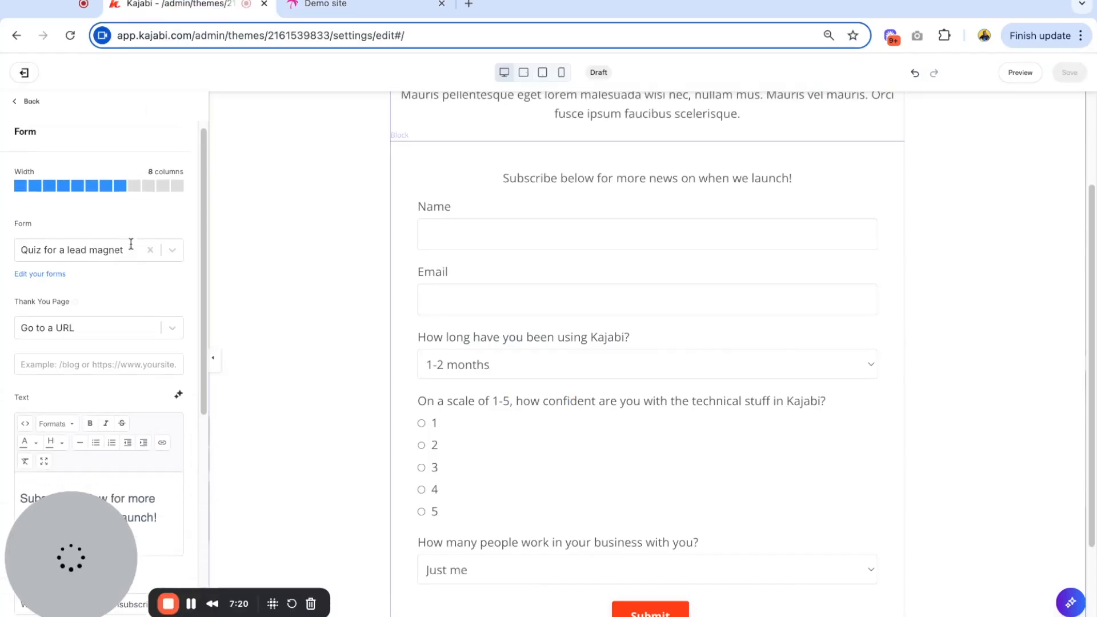
{"action": "scroll", "coordinate": [79, 169], "scroll_direction": "down", "scroll_amount": 2}
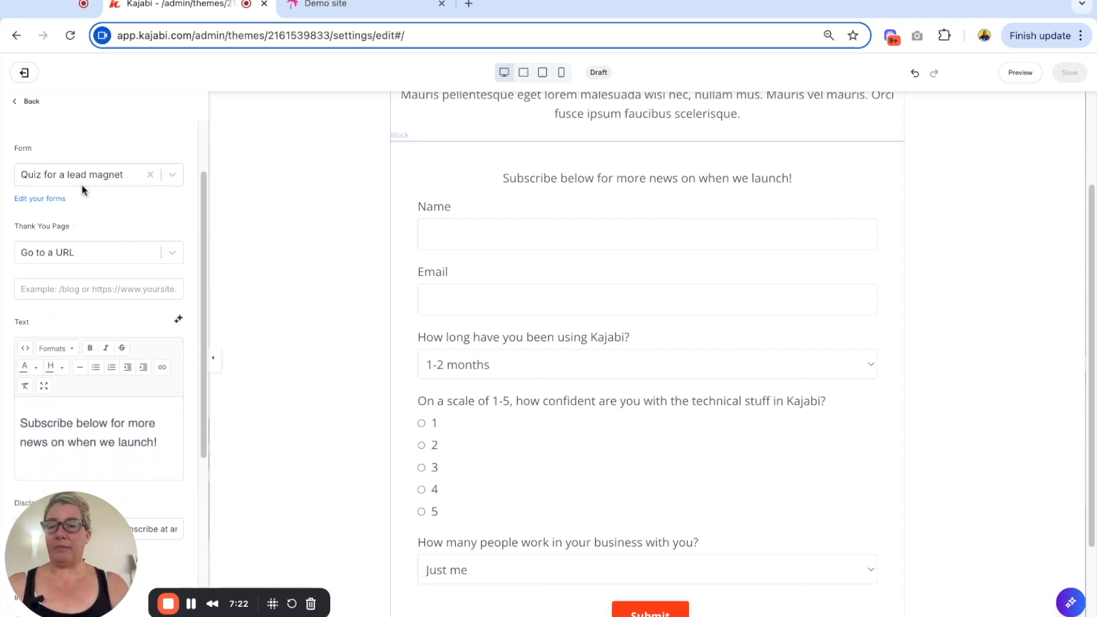
{"action": "left_click", "coordinate": [79, 254]}
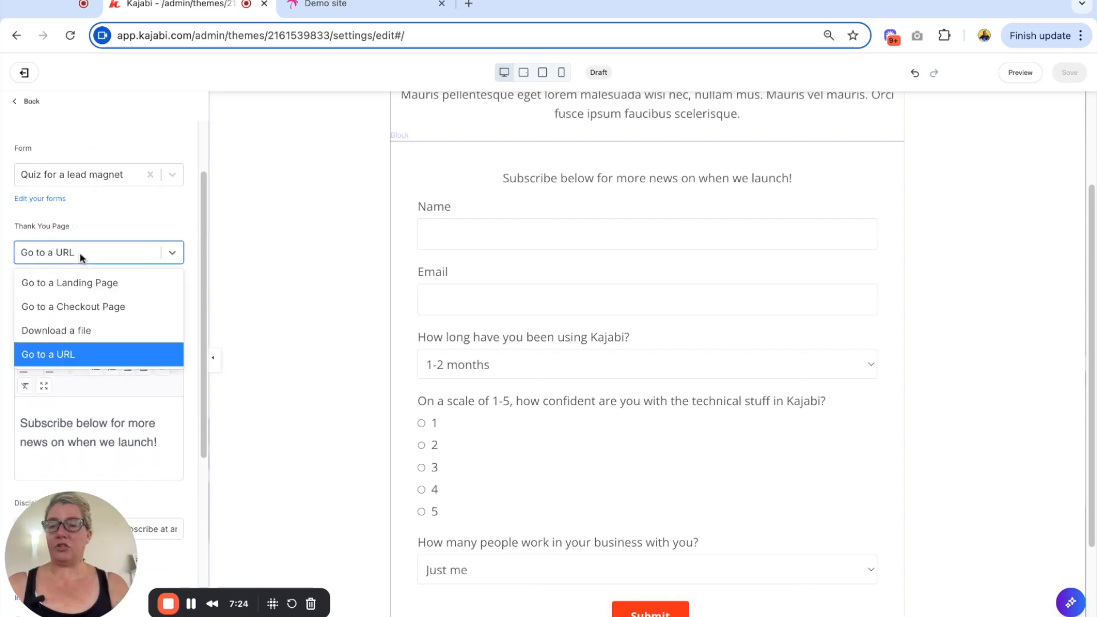
{"action": "left_click", "coordinate": [91, 286]}
{"action": "left_click", "coordinate": [74, 295]}
{"action": "type", "text": "thank"}
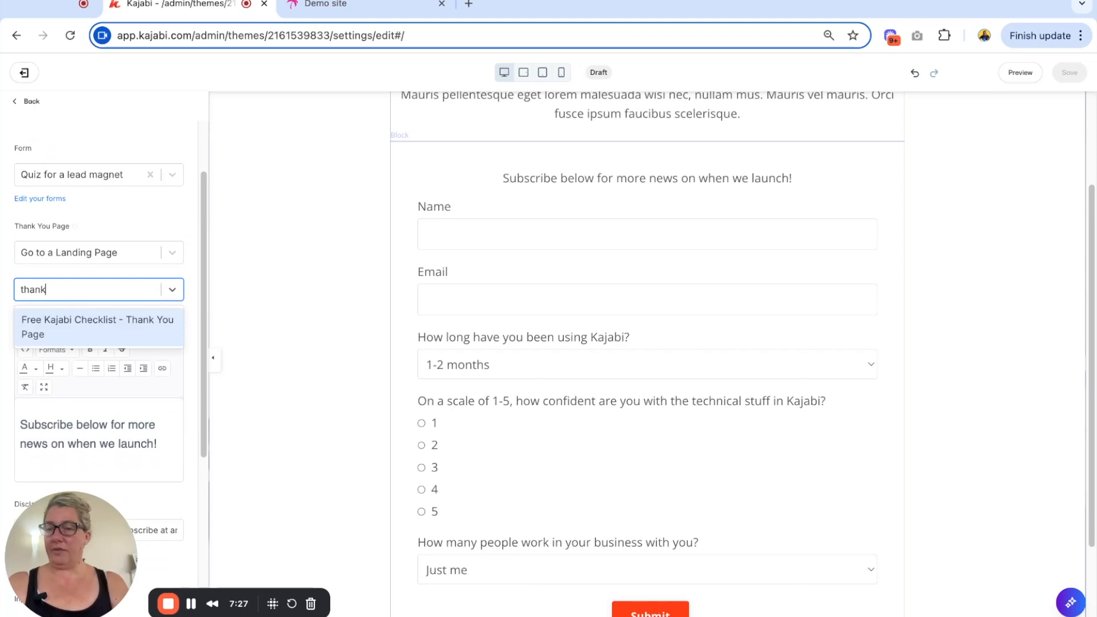
{"action": "left_click", "coordinate": [137, 326]}
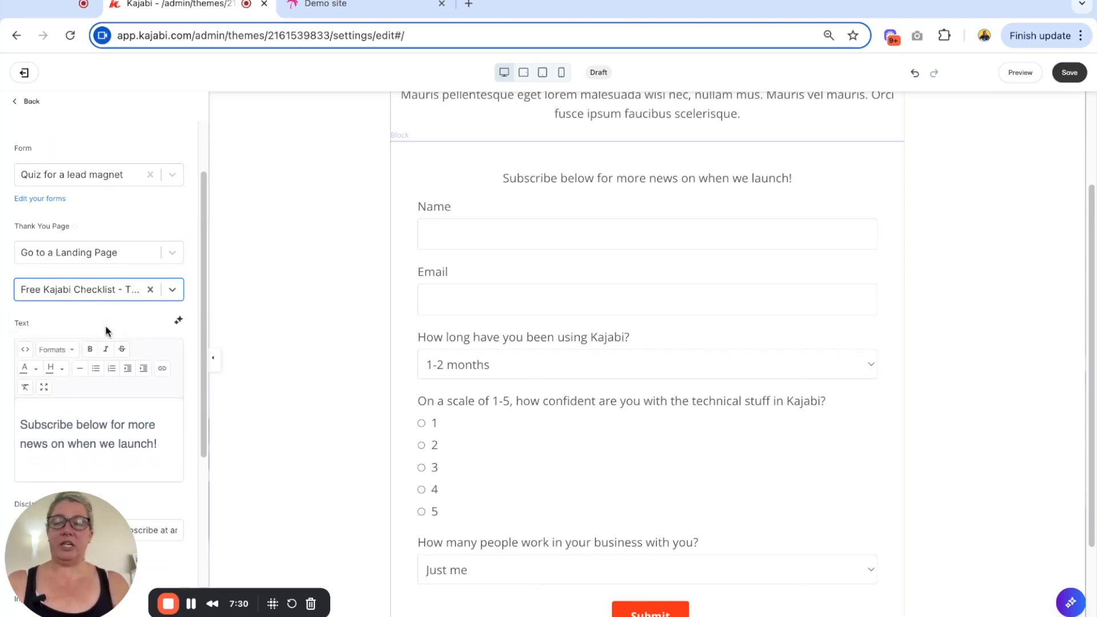
{"action": "left_click", "coordinate": [1069, 73]}
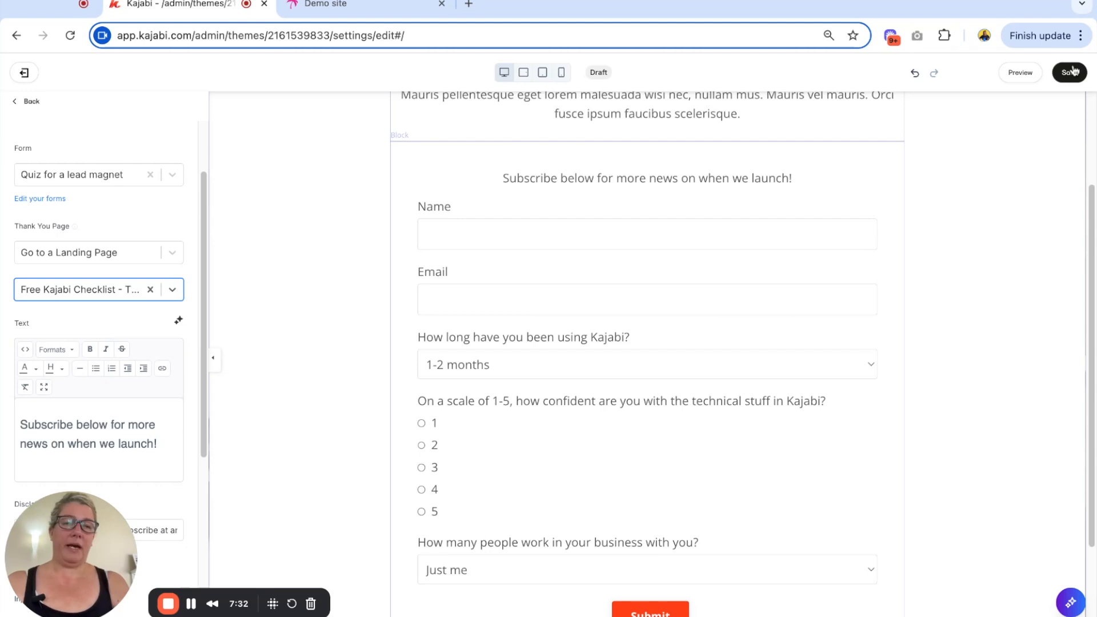
Step: Return to the previewed quiz form, submit it again with the same answers and look over the thank-you page
{"action": "left_click", "coordinate": [347, 7]}
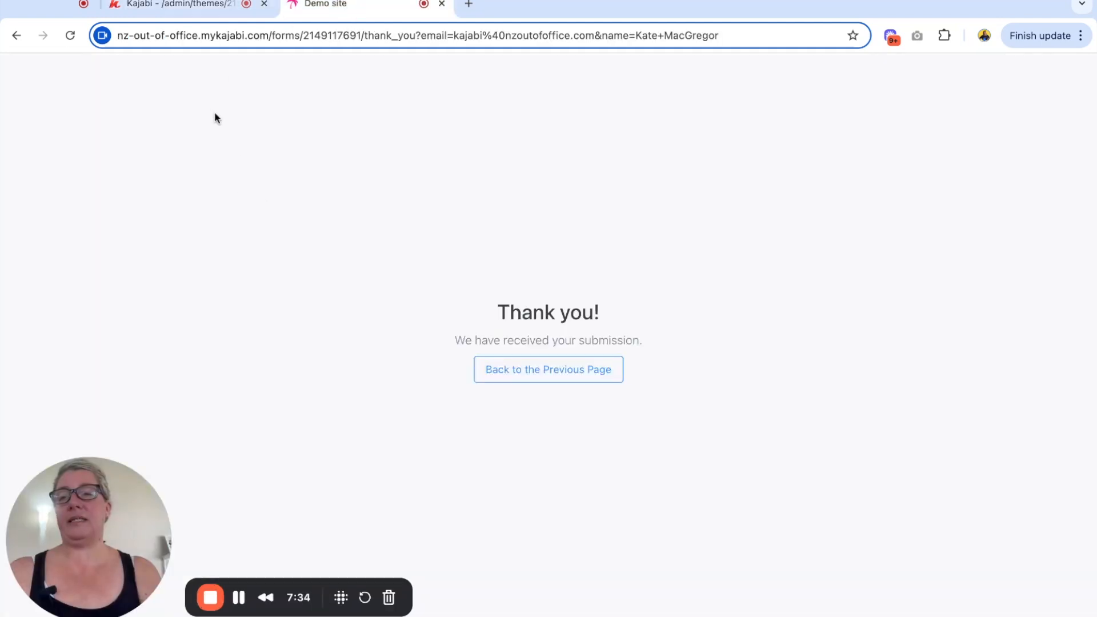
{"action": "left_click", "coordinate": [494, 379]}
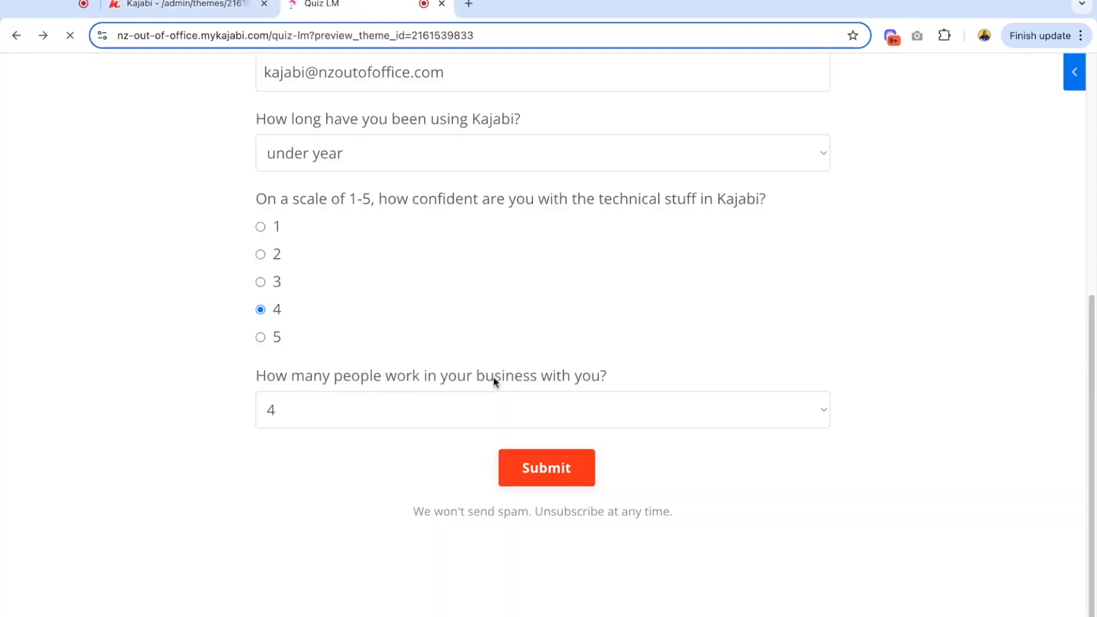
{"action": "scroll", "coordinate": [567, 343], "scroll_direction": "up", "scroll_amount": 3}
{"action": "scroll", "coordinate": [566, 343], "scroll_direction": "down", "scroll_amount": 3}
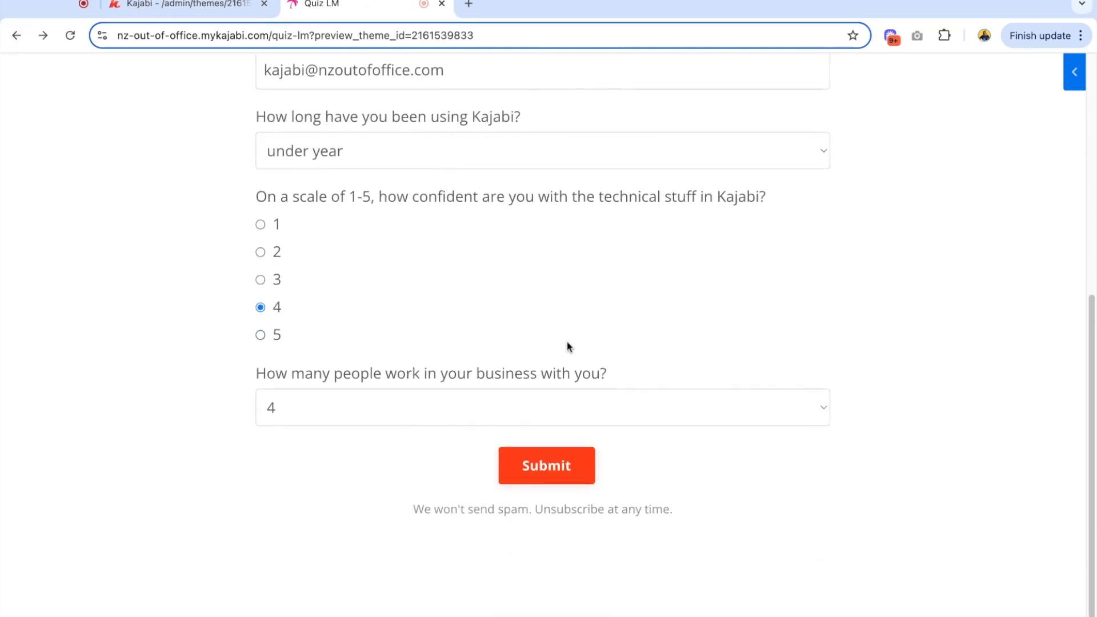
{"action": "left_click", "coordinate": [565, 470]}
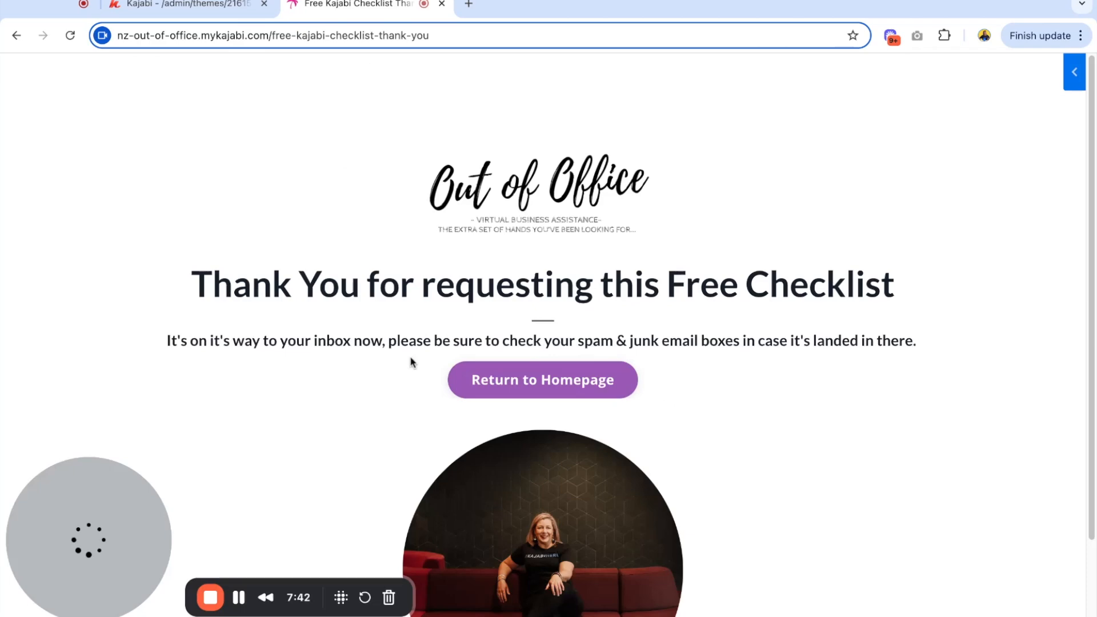
{"action": "scroll", "coordinate": [411, 362], "scroll_direction": "down", "scroll_amount": 2}
{"action": "scroll", "coordinate": [411, 361], "scroll_direction": "up", "scroll_amount": 2}
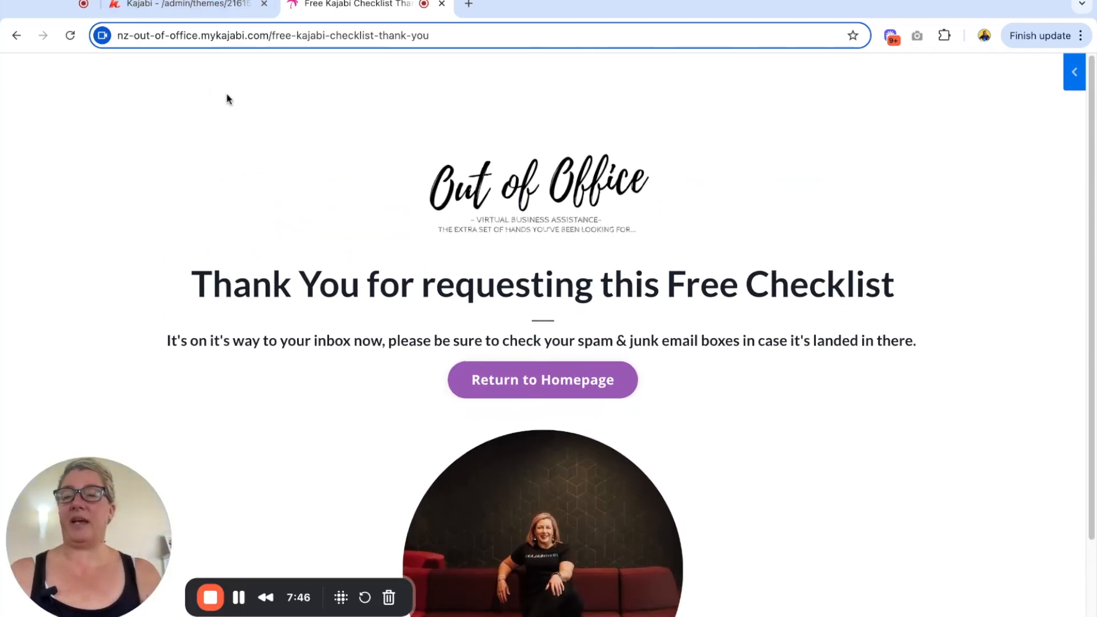
Step: Return to the page editor, exit it and open the site's list of all contacts
{"action": "left_click", "coordinate": [188, 4]}
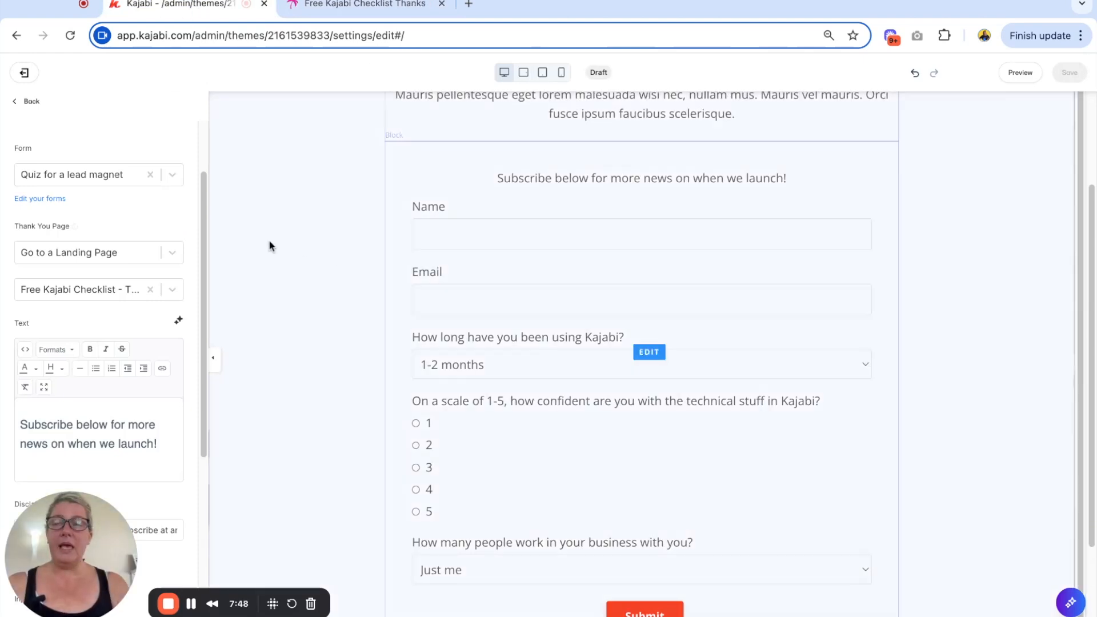
{"action": "scroll", "coordinate": [271, 245], "scroll_direction": "up", "scroll_amount": 2}
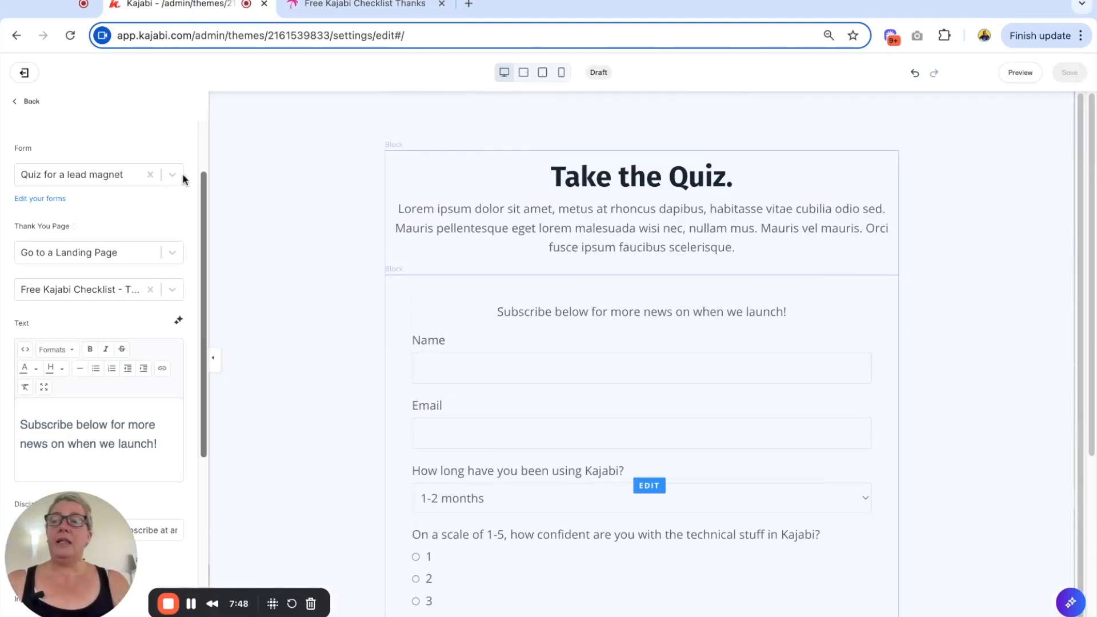
{"action": "left_click", "coordinate": [34, 103]}
{"action": "left_click", "coordinate": [25, 74]}
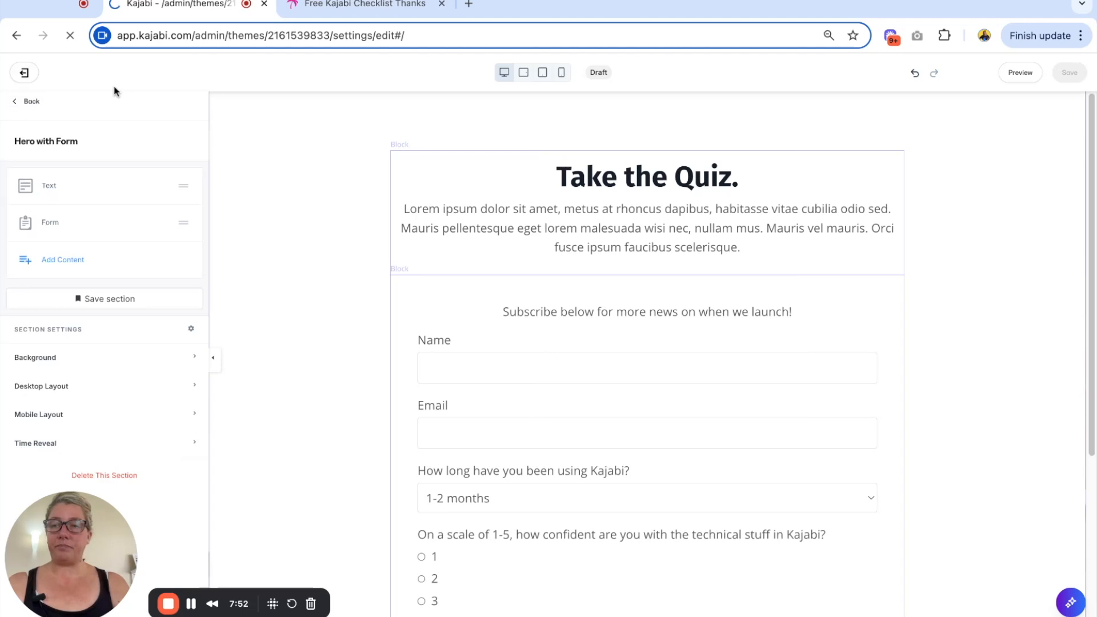
{"action": "left_click", "coordinate": [61, 325]}
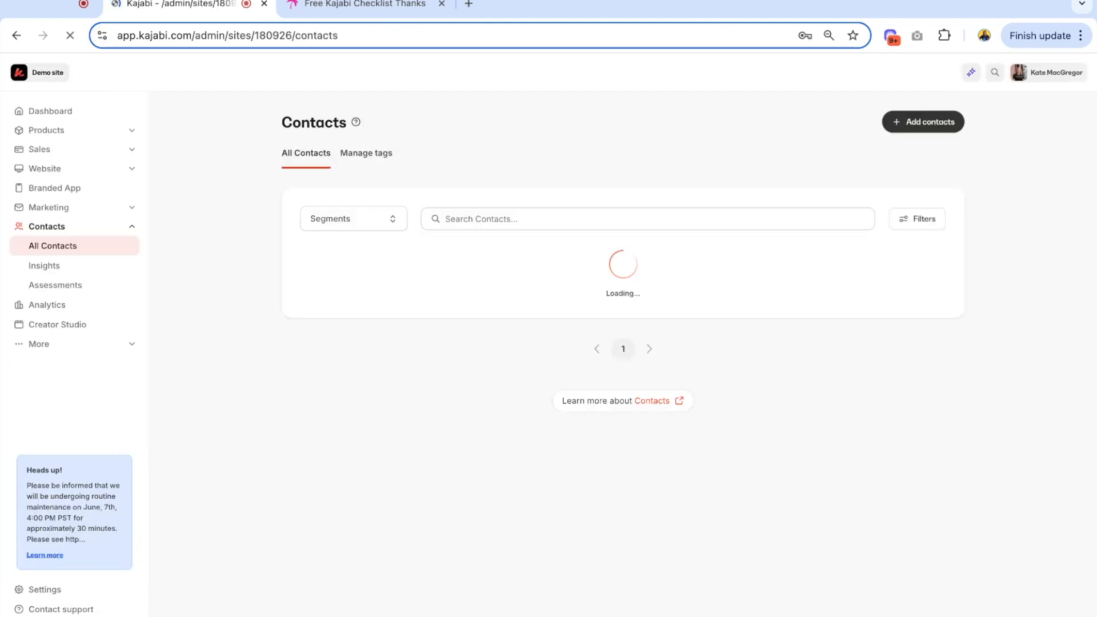
Step: Filter the contacts by Forms, Submitted, "Quiz for a lead magnet" and apply the filter
{"action": "left_click", "coordinate": [927, 223]}
{"action": "left_click", "coordinate": [593, 290]}
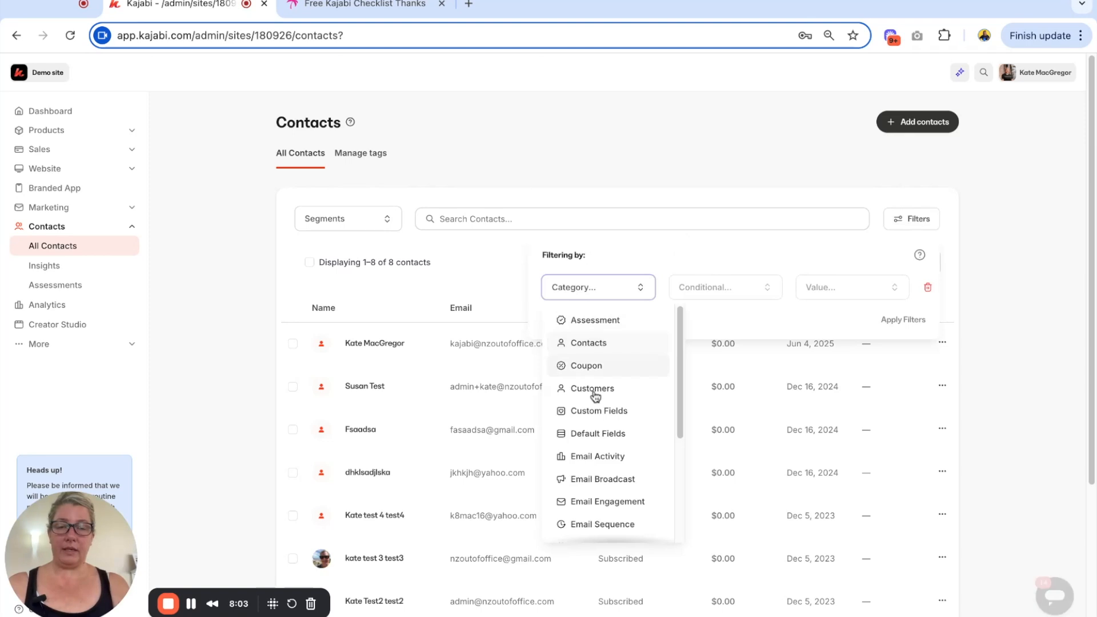
{"action": "scroll", "coordinate": [588, 434], "scroll_direction": "down", "scroll_amount": 3}
{"action": "left_click", "coordinate": [586, 472]}
{"action": "left_click", "coordinate": [752, 288]}
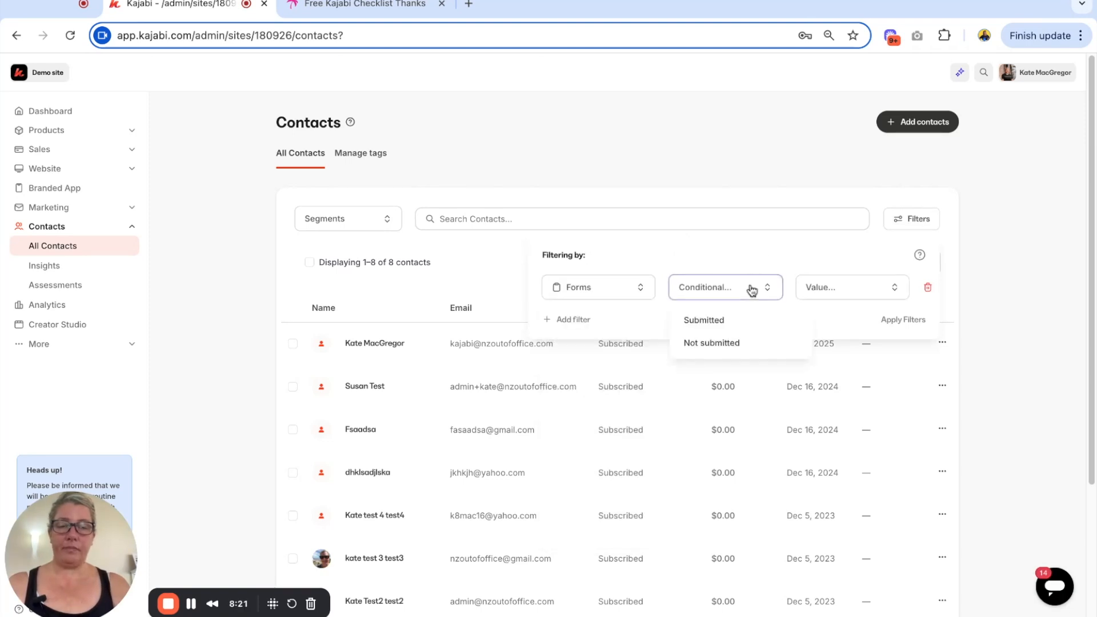
{"action": "left_click", "coordinate": [739, 318]}
{"action": "left_click", "coordinate": [825, 288]}
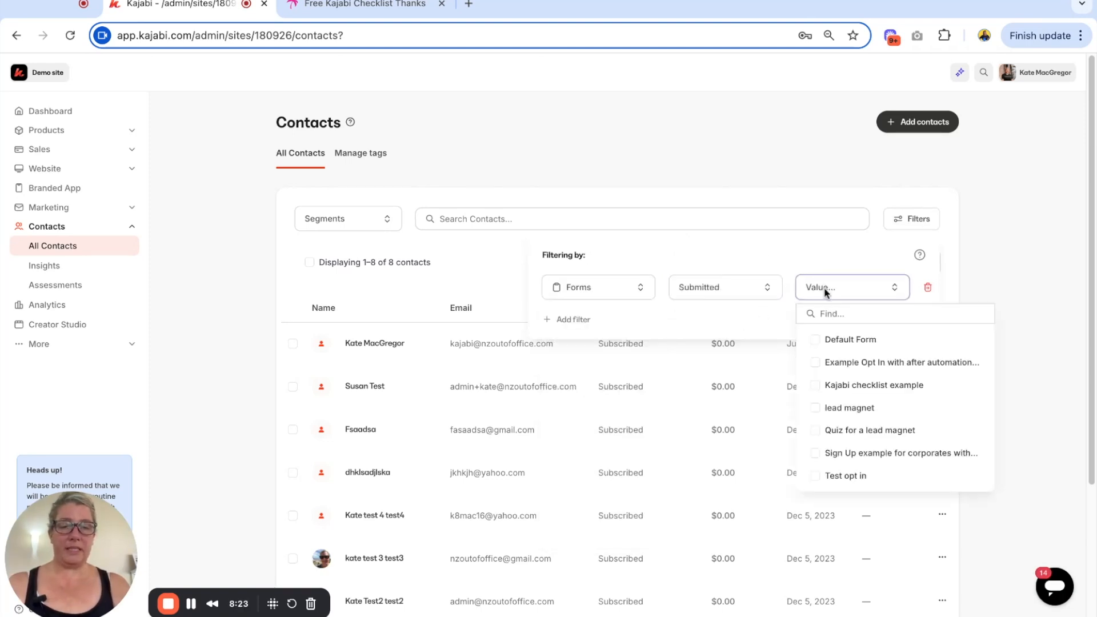
{"action": "left_click", "coordinate": [816, 434]}
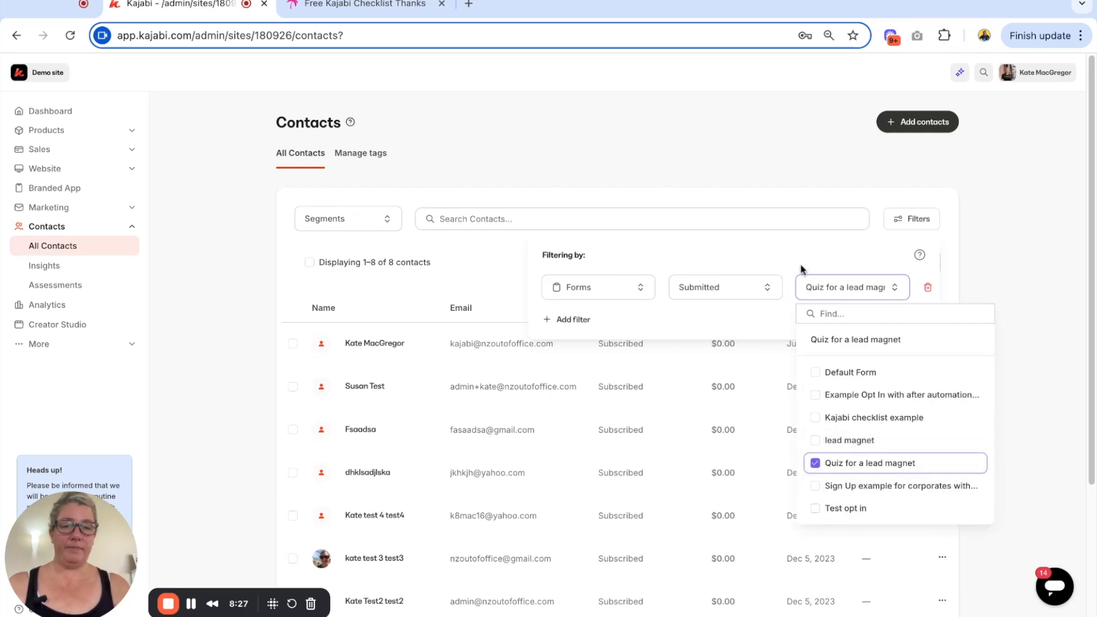
{"action": "left_click", "coordinate": [763, 322]}
{"action": "left_click", "coordinate": [903, 322]}
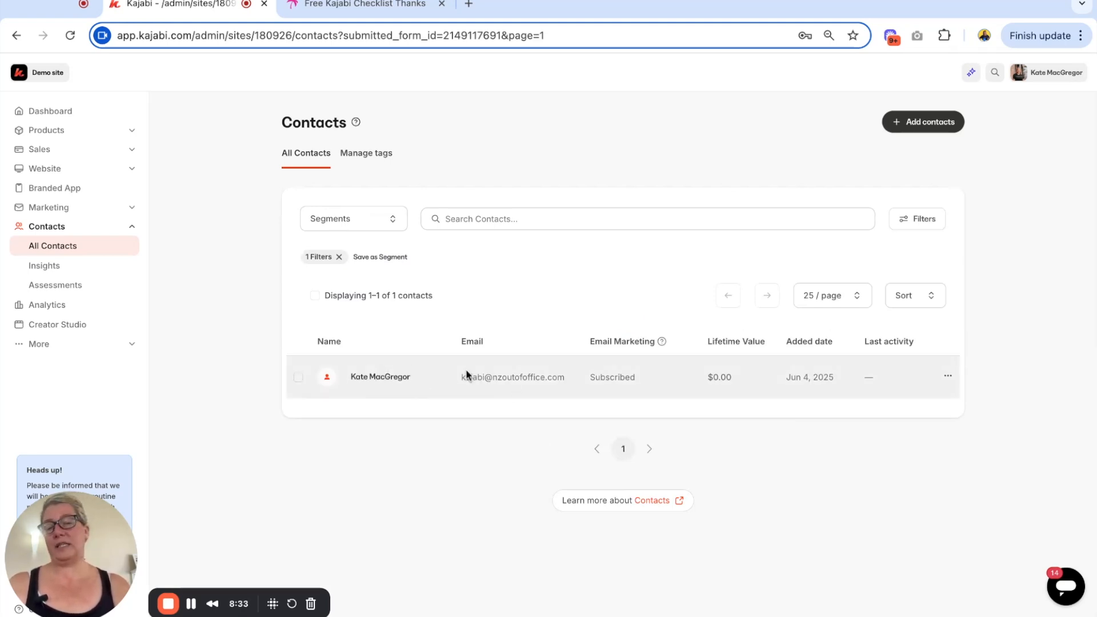
Step: Open the filtered contact's full profile and examine the quiz answers in its Info section
{"action": "left_click", "coordinate": [373, 379]}
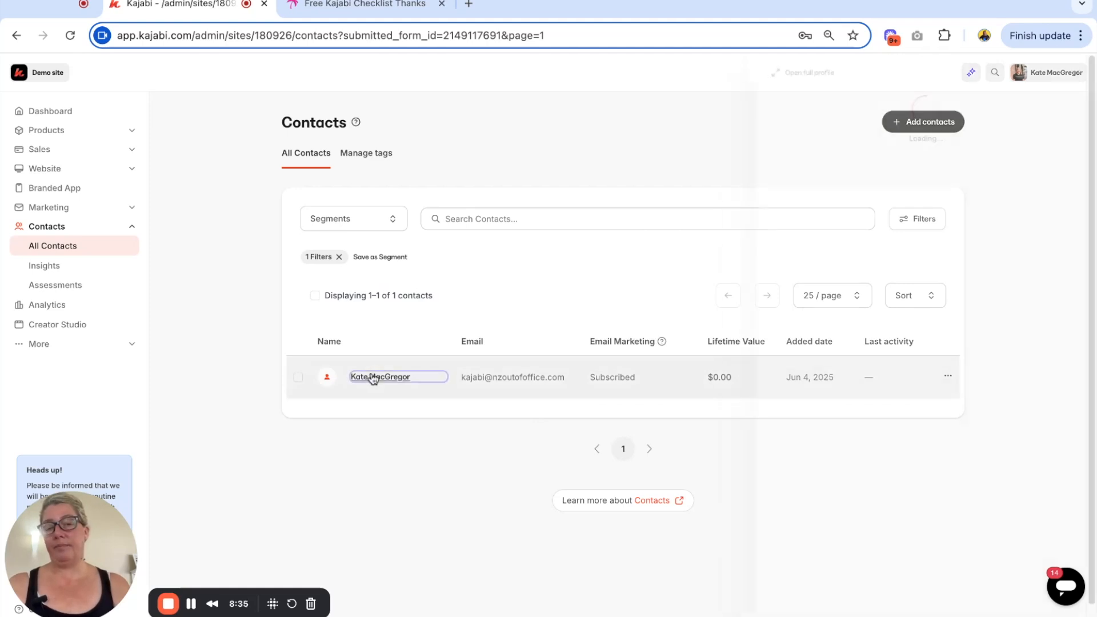
{"action": "left_click", "coordinate": [787, 80]}
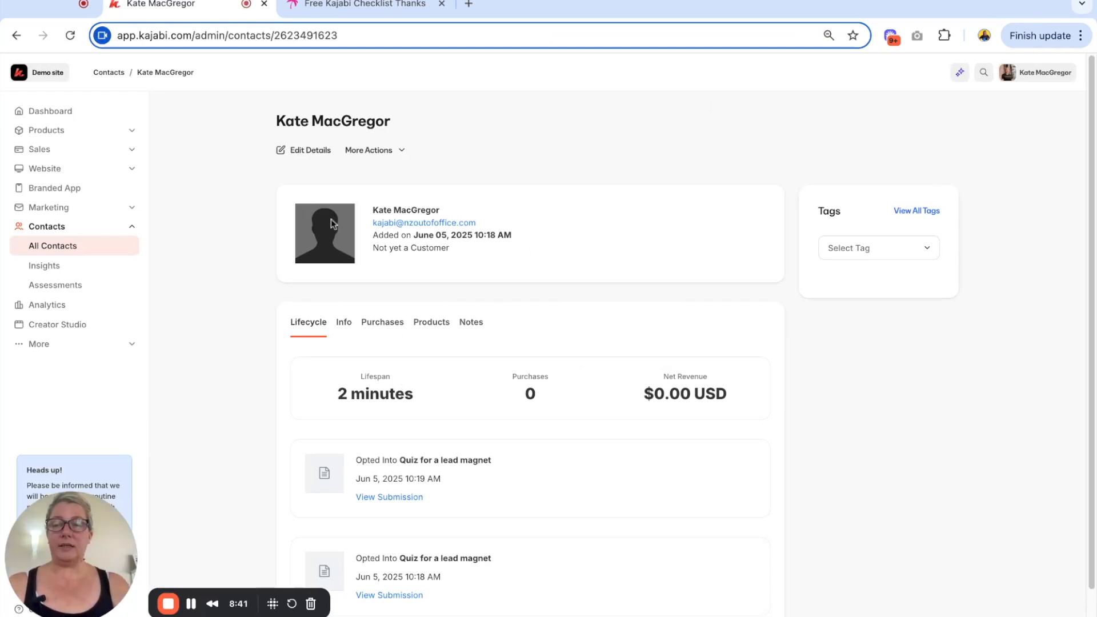
{"action": "left_click", "coordinate": [345, 323]}
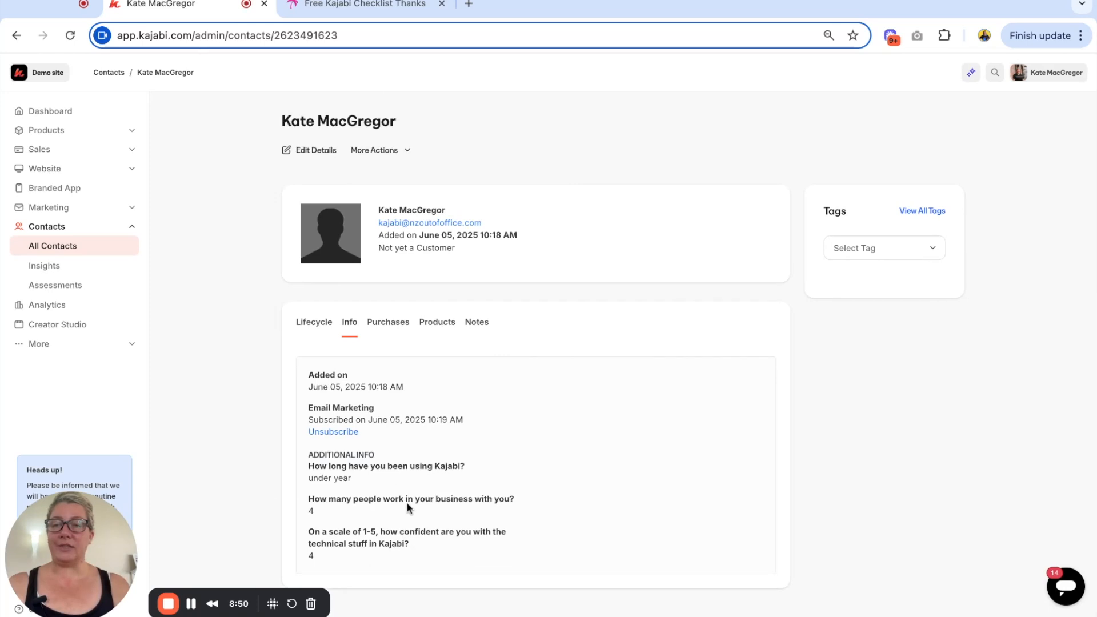
Step: Open the "Quiz for a lead magnet" form from the marketing forms and review its submissions
{"action": "left_click", "coordinate": [105, 209]}
{"action": "left_click", "coordinate": [66, 324]}
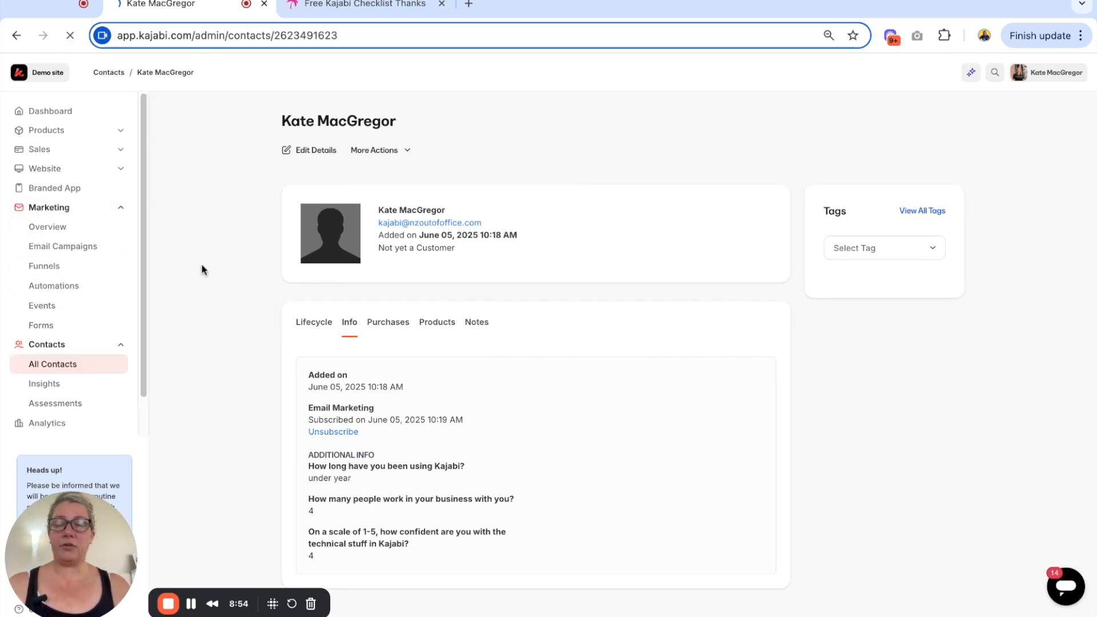
{"action": "left_click", "coordinate": [336, 241]}
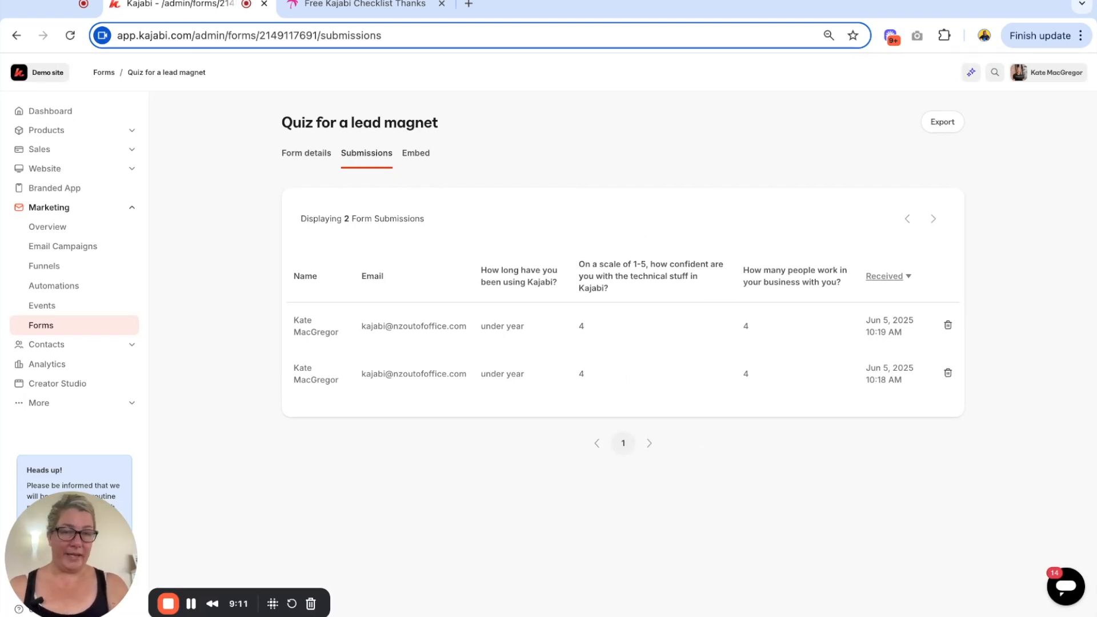
Step: Add and save an automation in the form's details that subscribes submitters to the email sequence "Welcome to the challenge"
{"action": "left_click", "coordinate": [316, 157]}
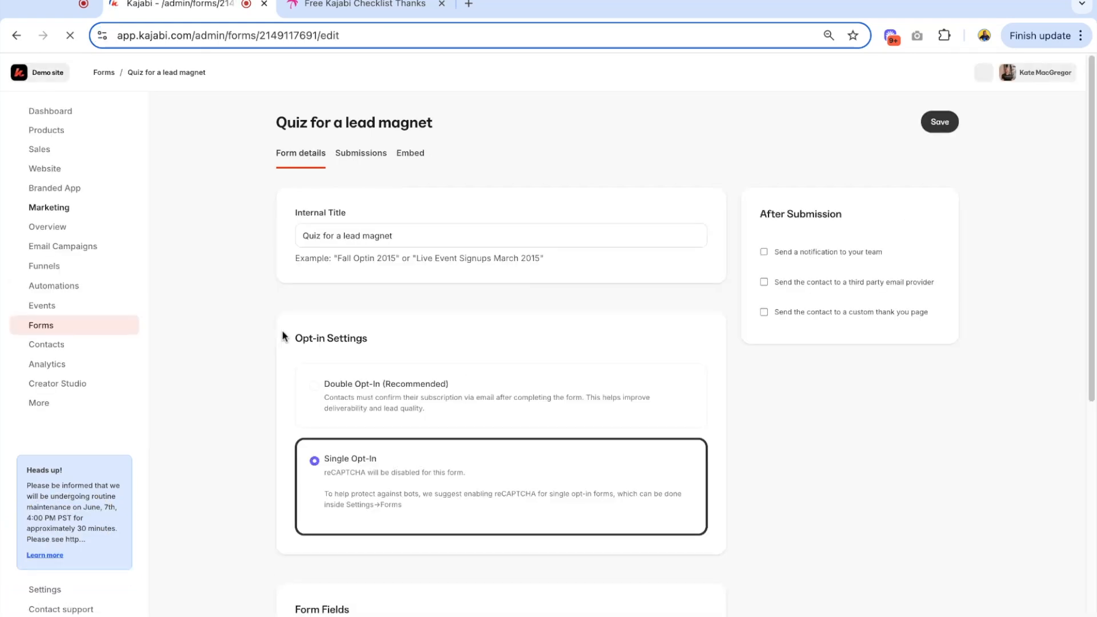
{"action": "scroll", "coordinate": [284, 336], "scroll_direction": "down", "scroll_amount": 6}
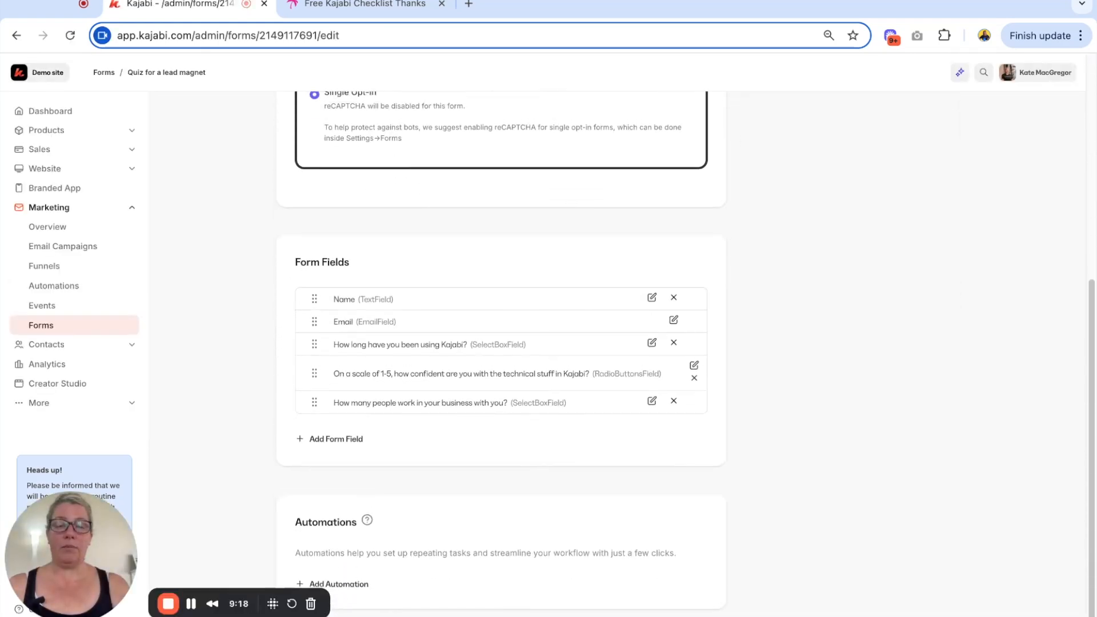
{"action": "left_click", "coordinate": [339, 584]}
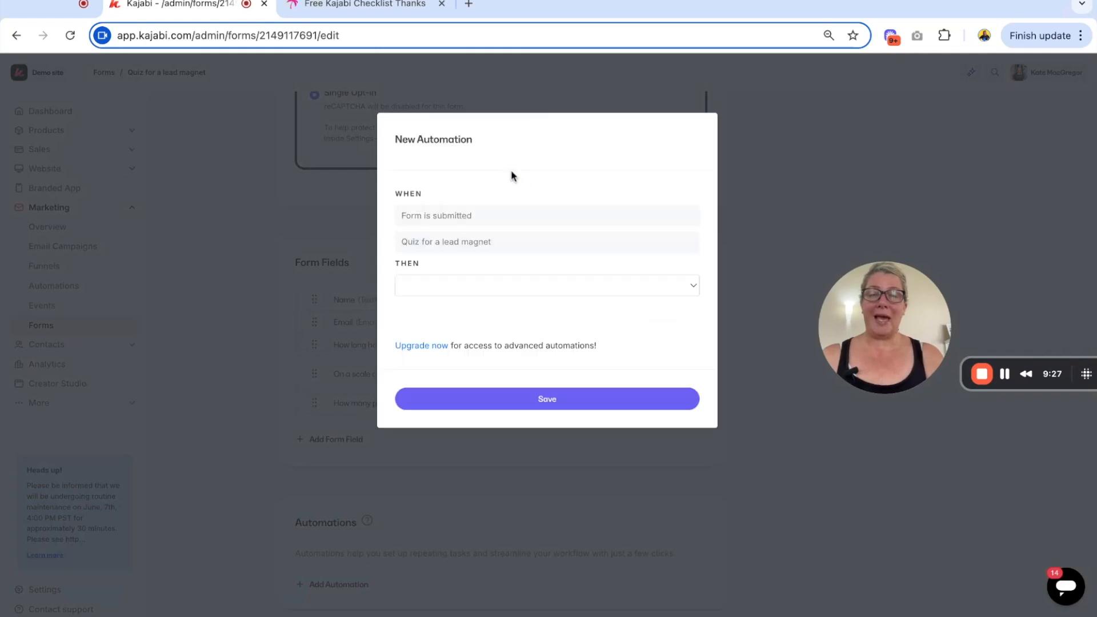
{"action": "left_click", "coordinate": [446, 286]}
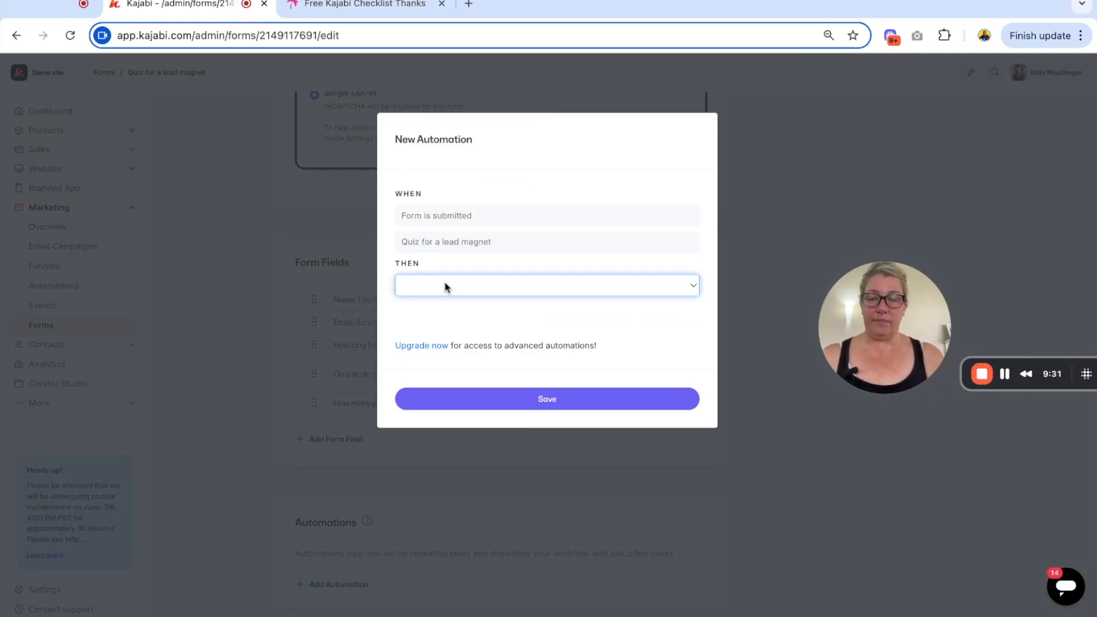
{"action": "left_click", "coordinate": [551, 365]}
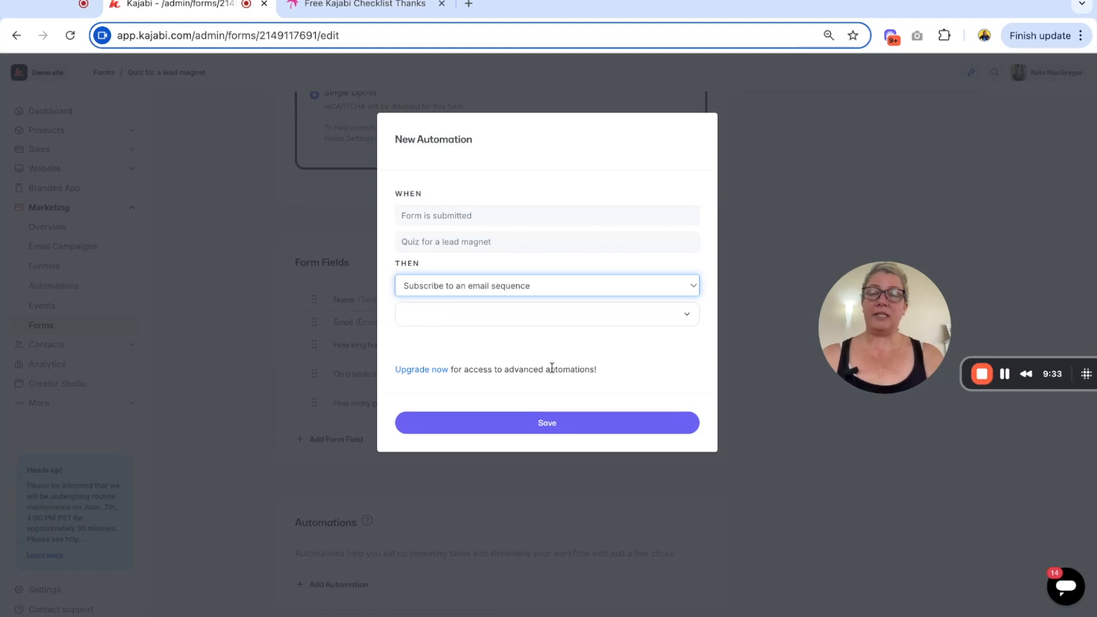
{"action": "left_click", "coordinate": [592, 320]}
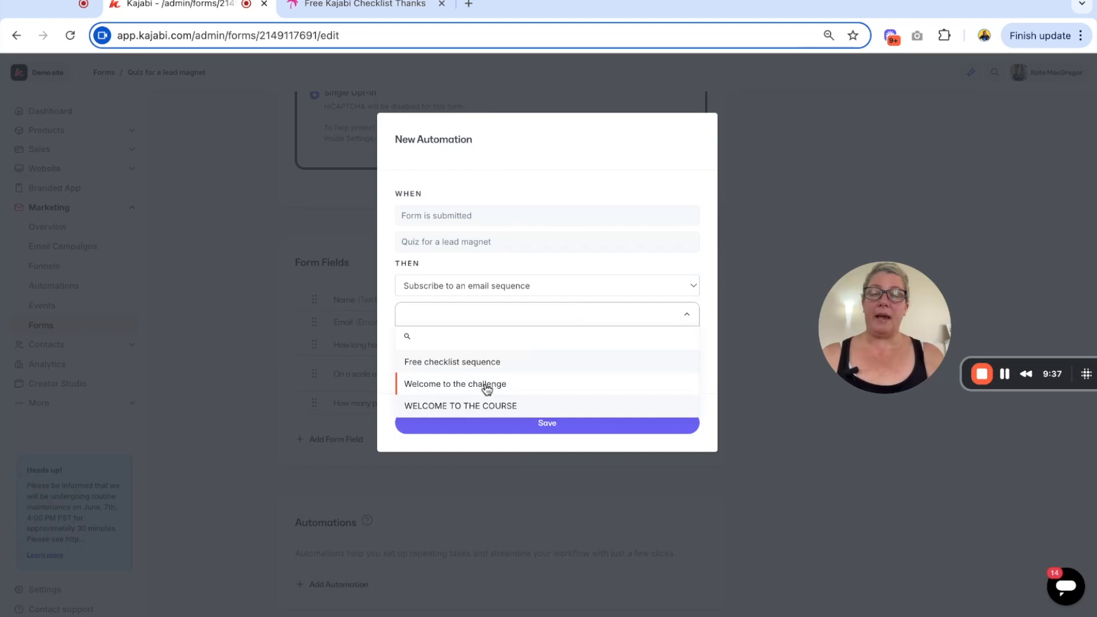
{"action": "left_click", "coordinate": [520, 385]}
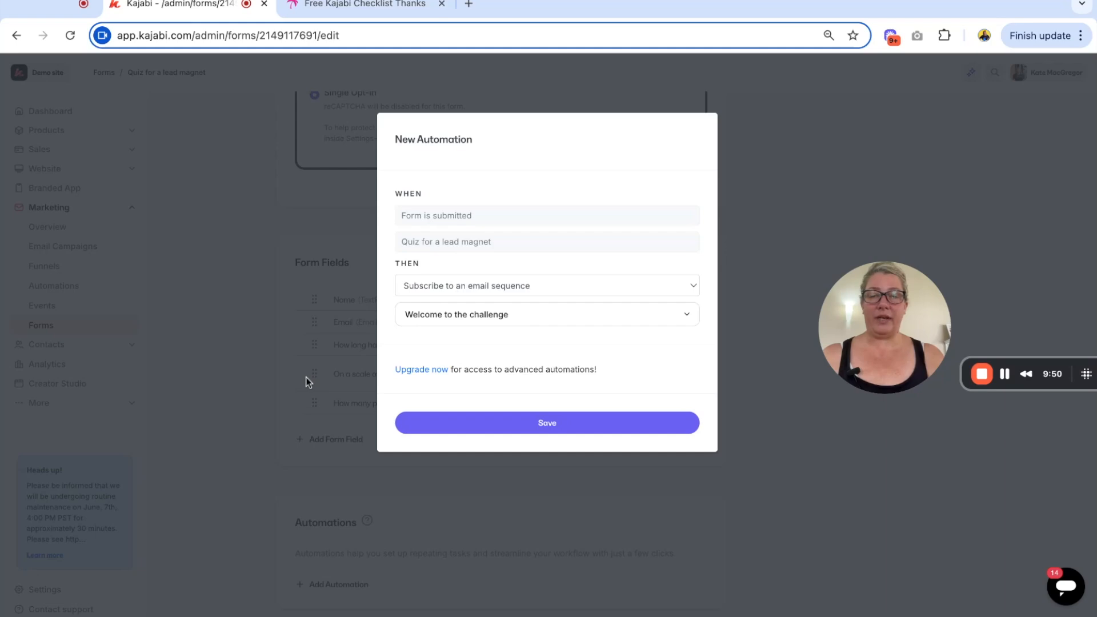
{"action": "scroll", "coordinate": [306, 377], "scroll_direction": "down", "scroll_amount": 2}
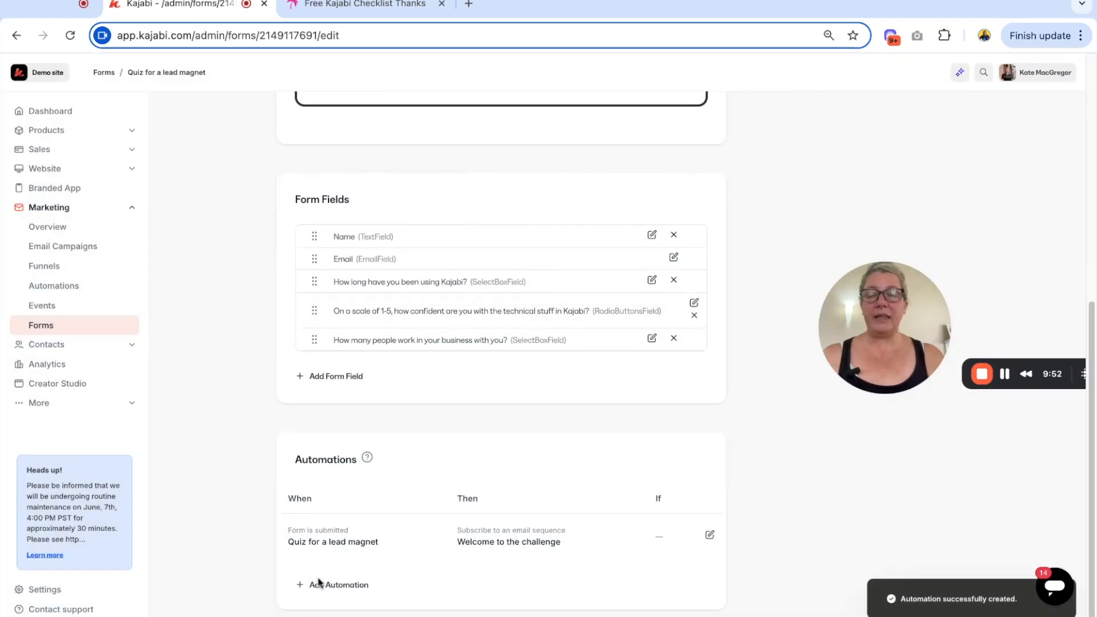
Step: Draft a second form automation that adds the tag Cookies on submission, and look through the available tags
{"action": "left_click", "coordinate": [320, 581]}
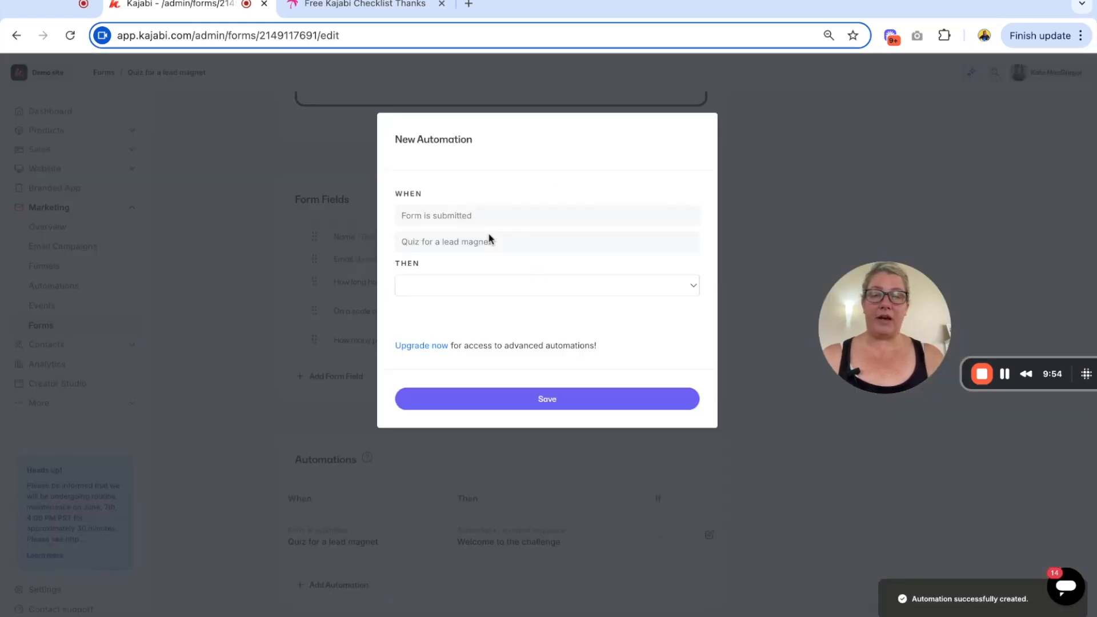
{"action": "left_click", "coordinate": [475, 286]}
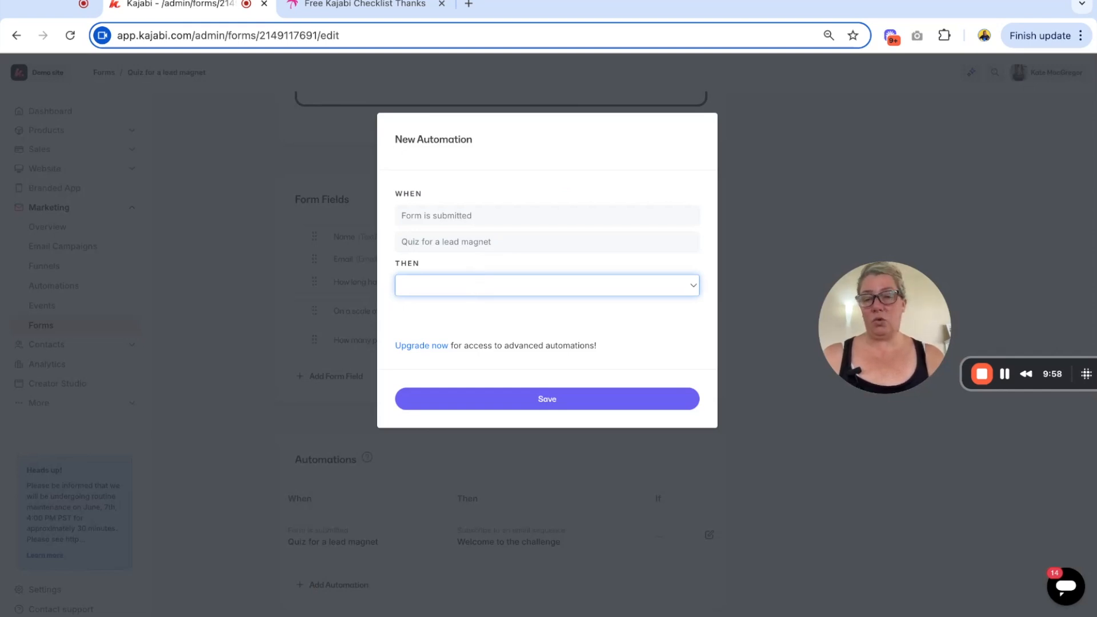
{"action": "key", "text": "Down"}
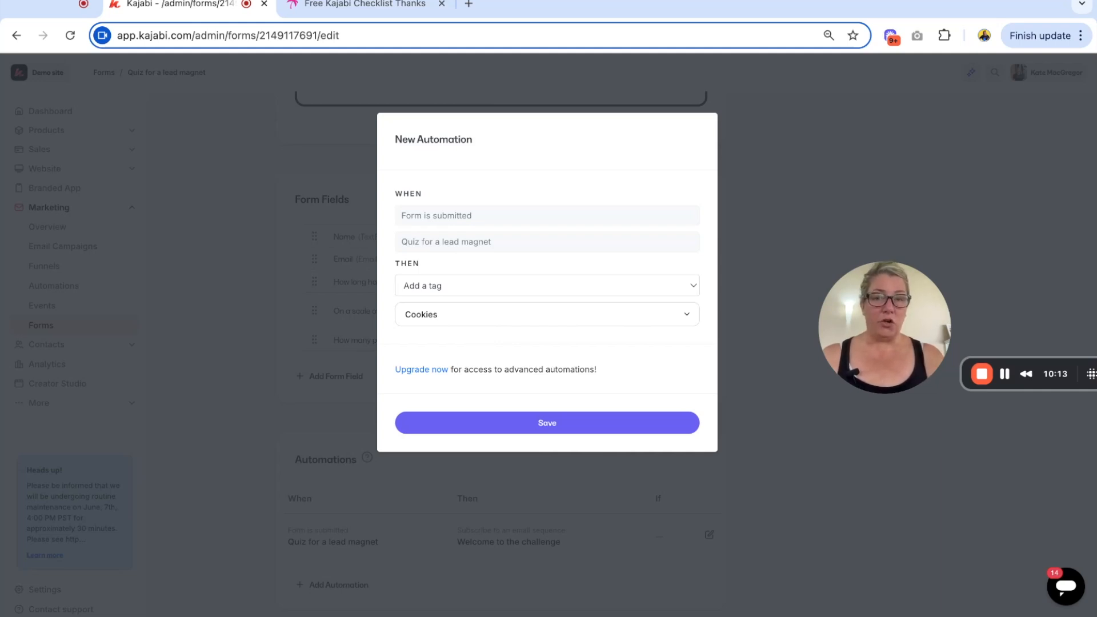
{"action": "left_click", "coordinate": [467, 314]}
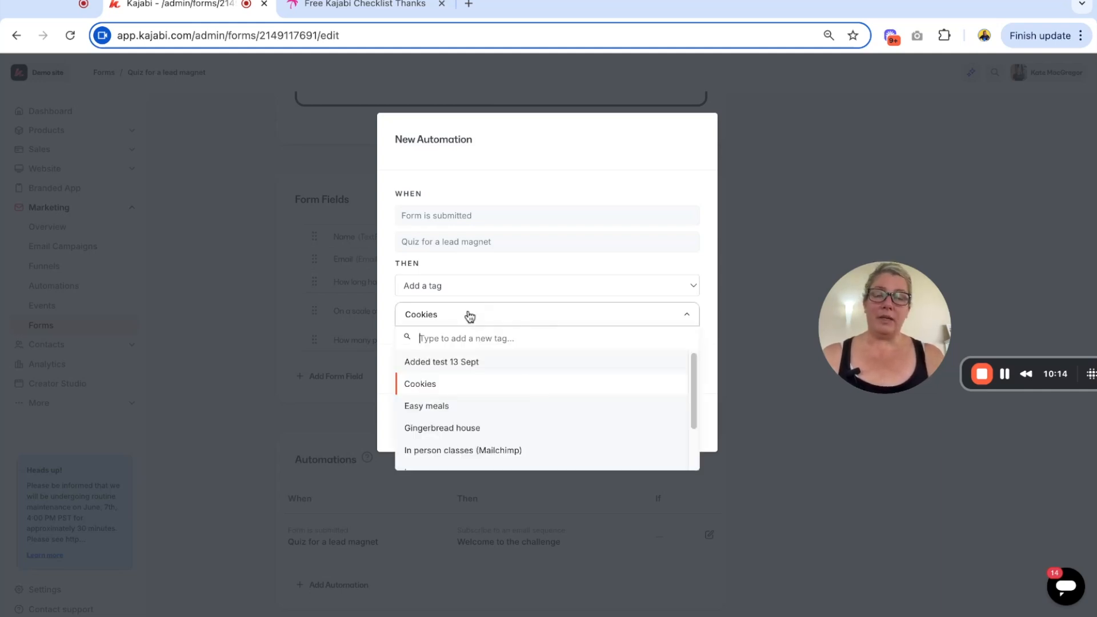
{"action": "left_click", "coordinate": [387, 311]}
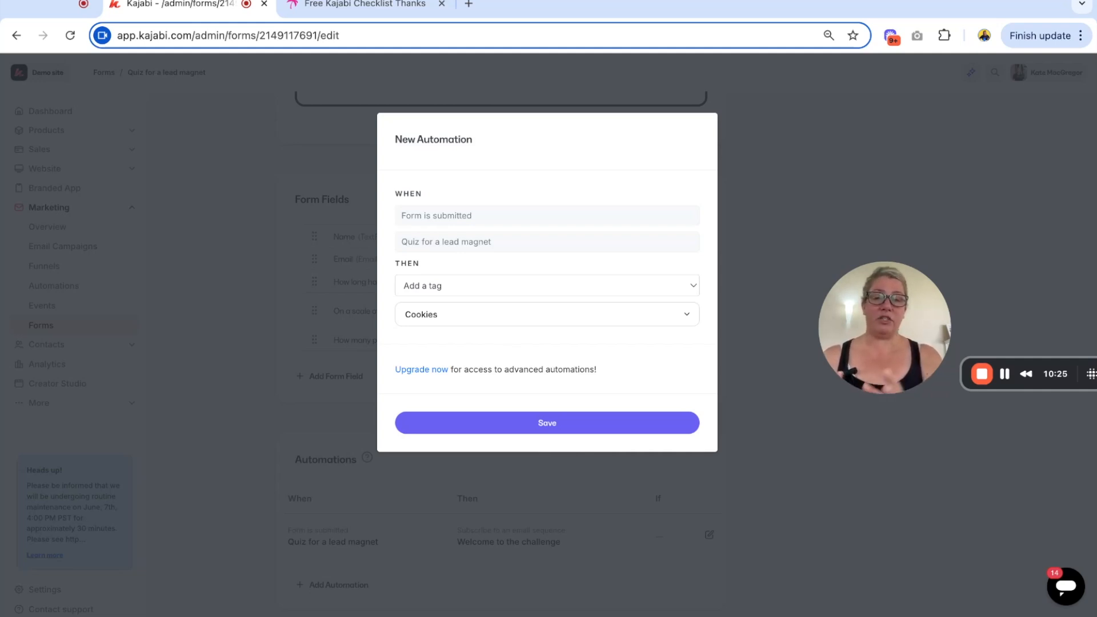
{"action": "left_click", "coordinate": [423, 317]}
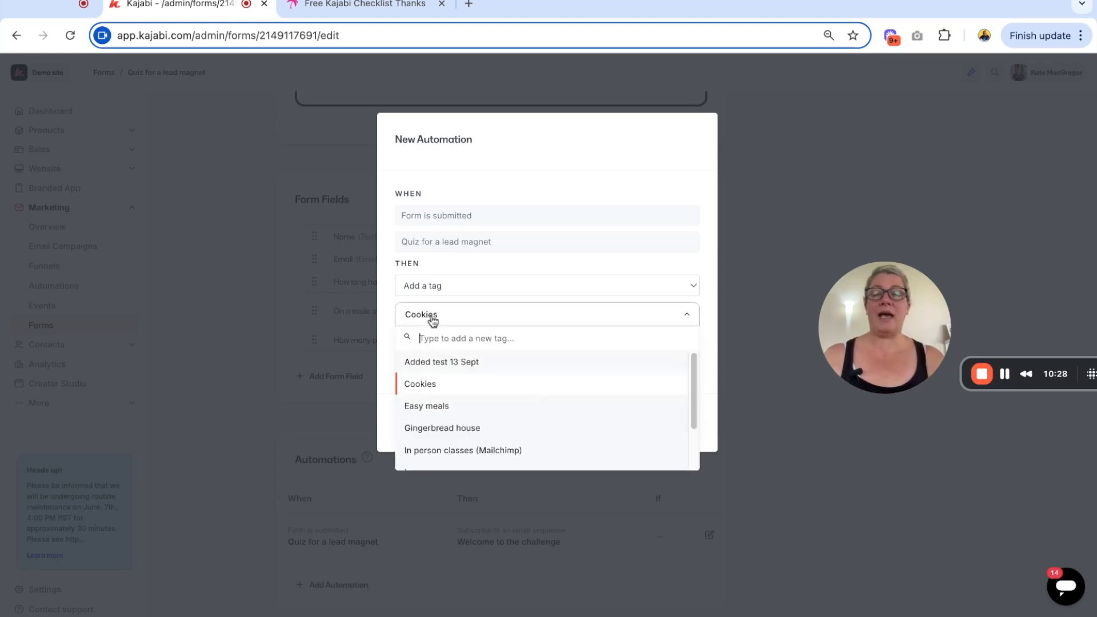
{"action": "left_click", "coordinate": [393, 322]}
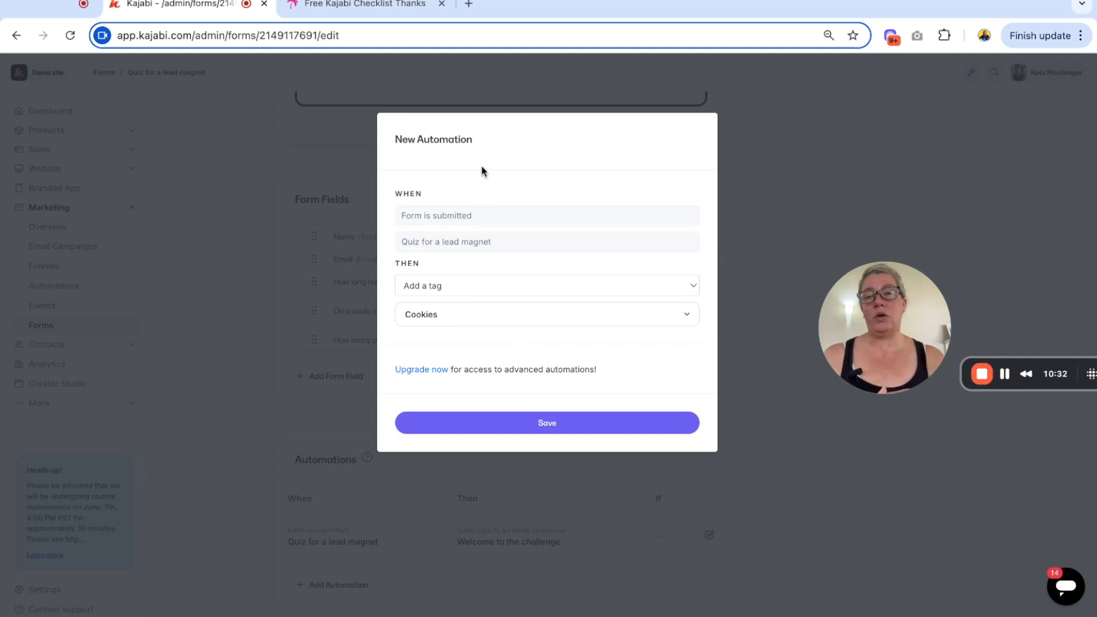
Step: Go back from the thank-you page to the quiz landing page to review it, and discard the form's unsaved tag automation
{"action": "left_click", "coordinate": [375, 10]}
{"action": "left_click", "coordinate": [16, 37]}
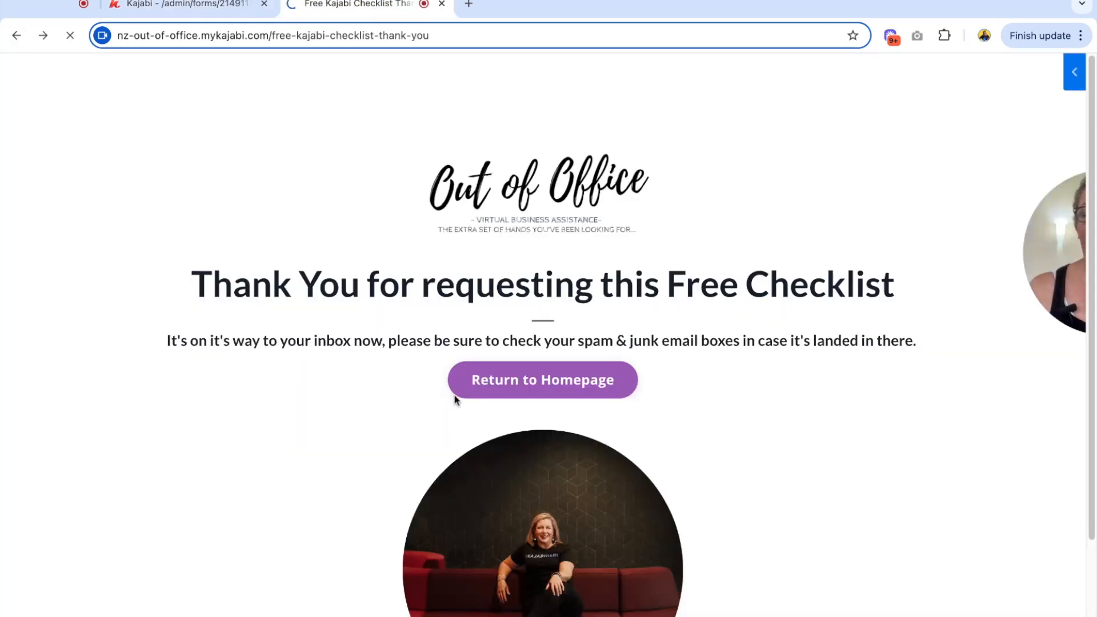
{"action": "scroll", "coordinate": [331, 225], "scroll_direction": "up", "scroll_amount": 4}
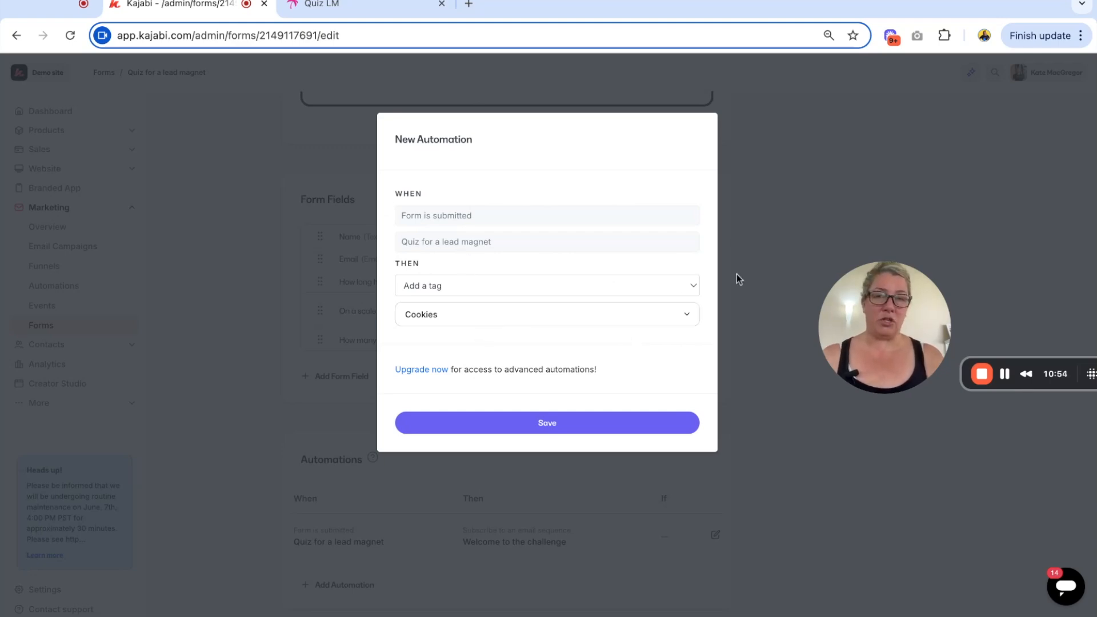
{"action": "left_click", "coordinate": [763, 223]}
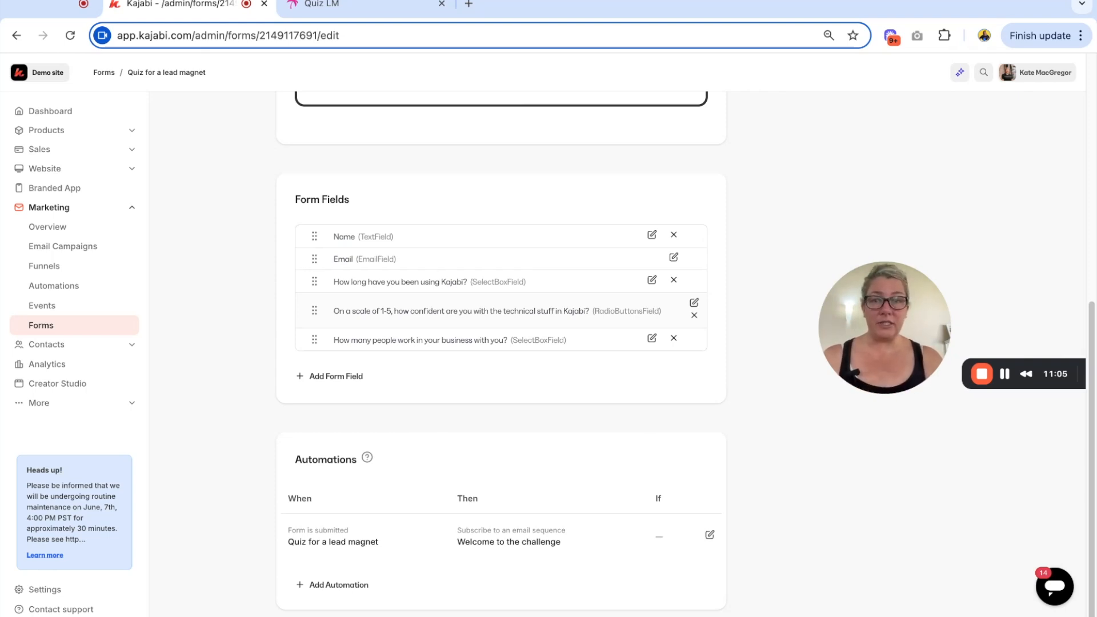
{"action": "scroll", "coordinate": [544, 557], "scroll_direction": "up", "scroll_amount": 3}
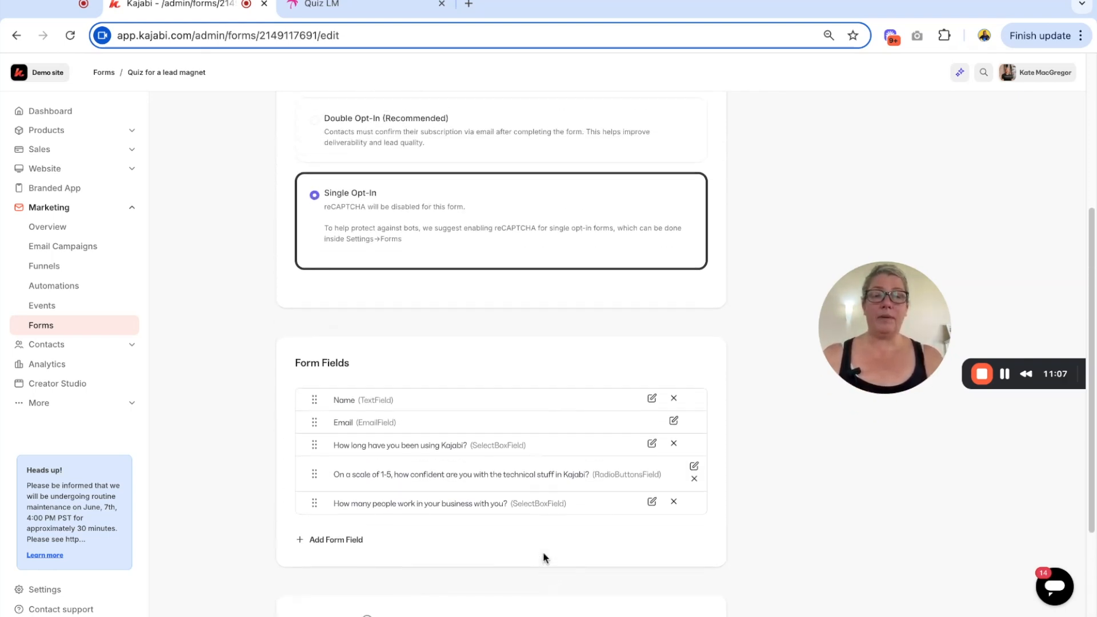
{"action": "scroll", "coordinate": [543, 557], "scroll_direction": "up", "scroll_amount": 5}
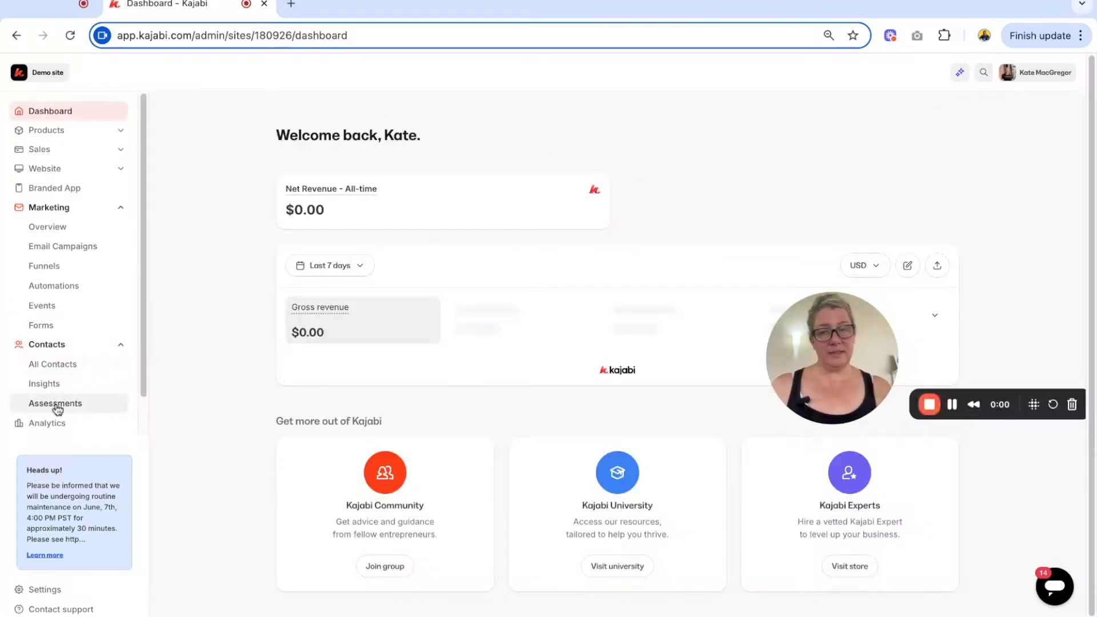
Step: Create and save a new assessment titled "Quiz example" with the description "Add a description in here"
{"action": "left_click", "coordinate": [57, 406]}
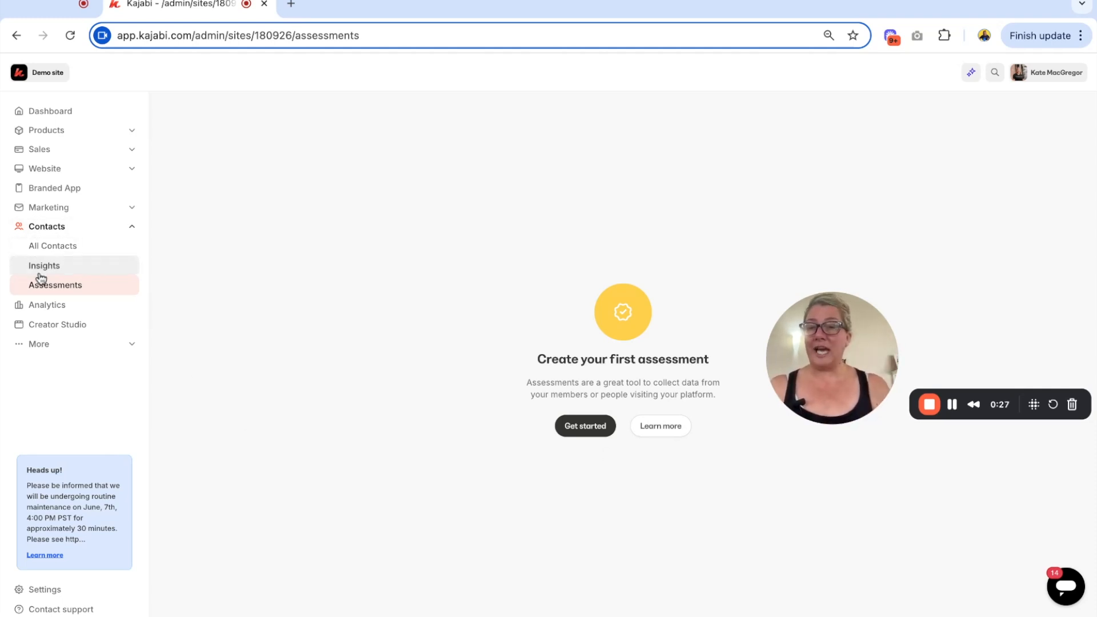
{"action": "left_click", "coordinate": [580, 429]}
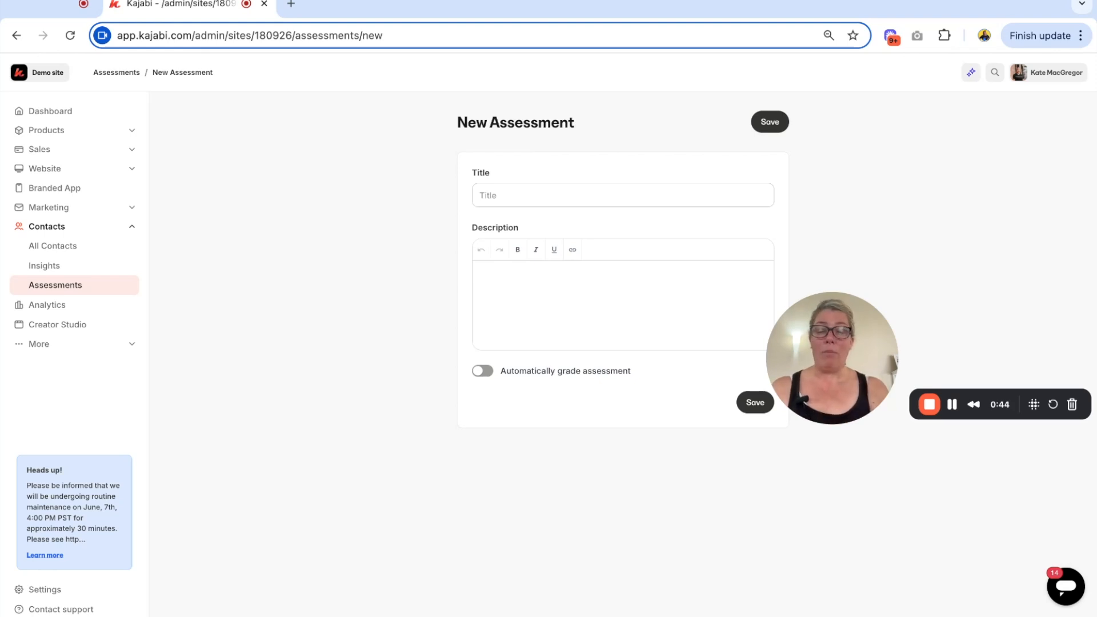
{"action": "left_click", "coordinate": [503, 195]}
{"action": "type", "text": "Quiz example"}
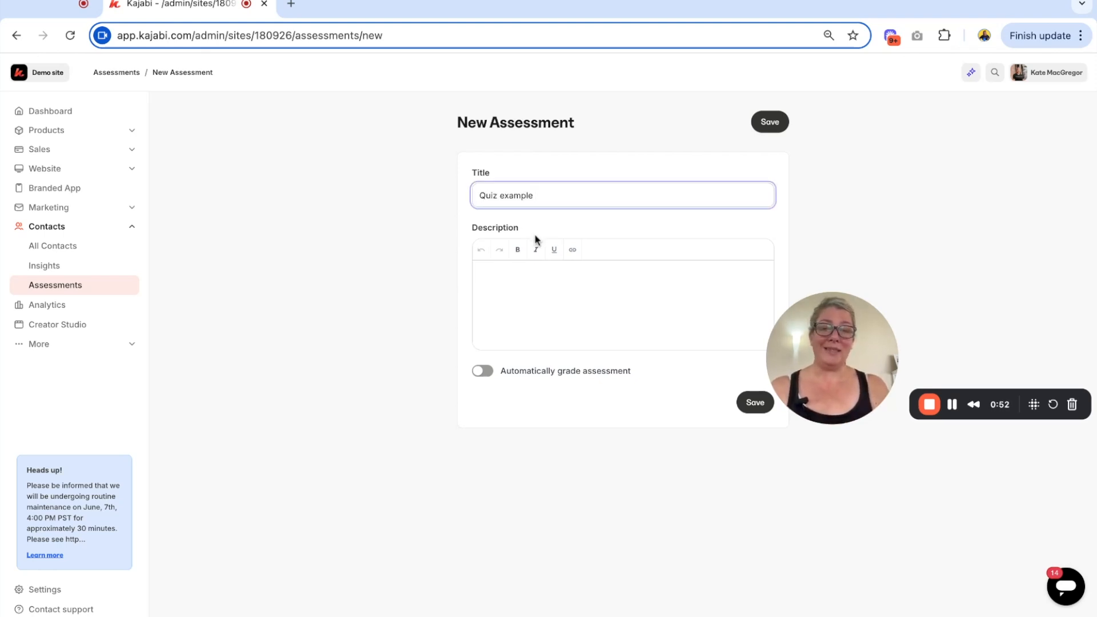
{"action": "left_click", "coordinate": [522, 281]}
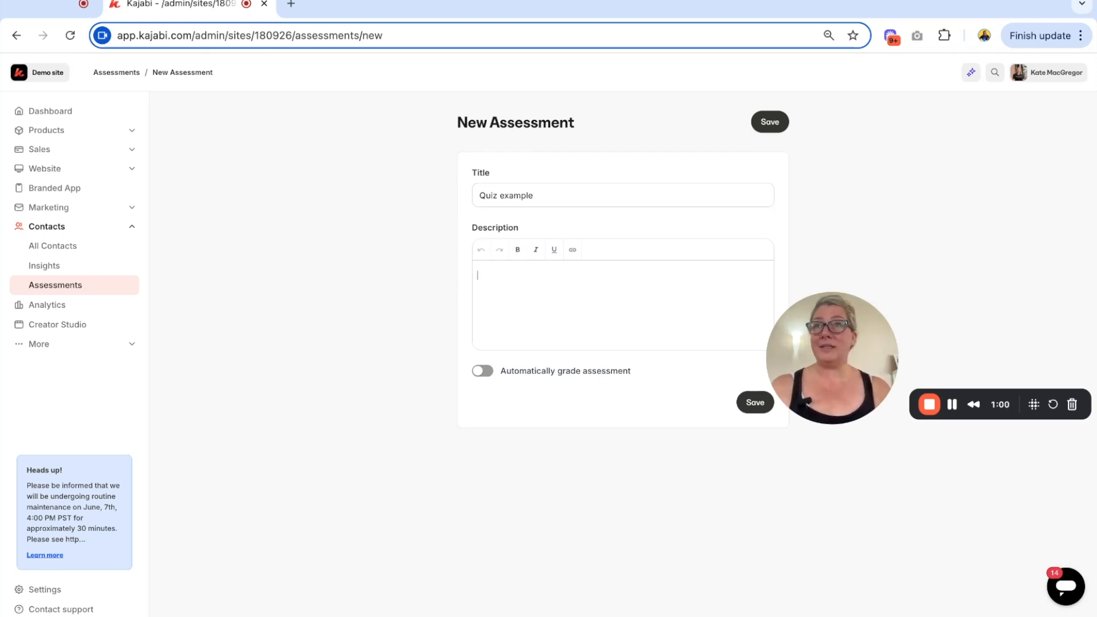
{"action": "type", "text": "Add "}
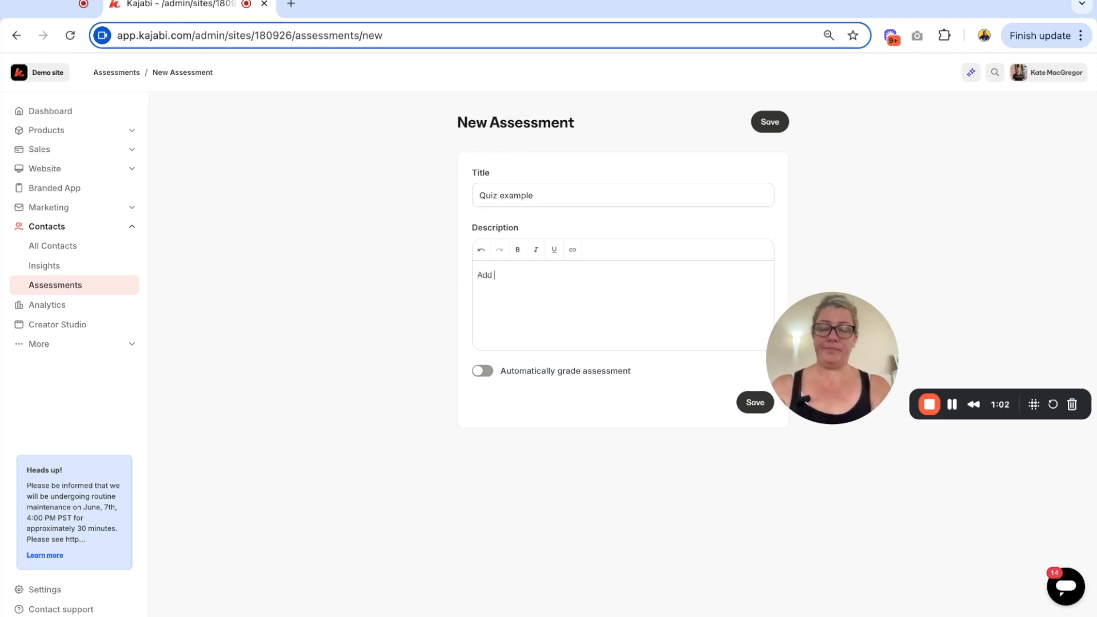
{"action": "type", "text": "a description in here"}
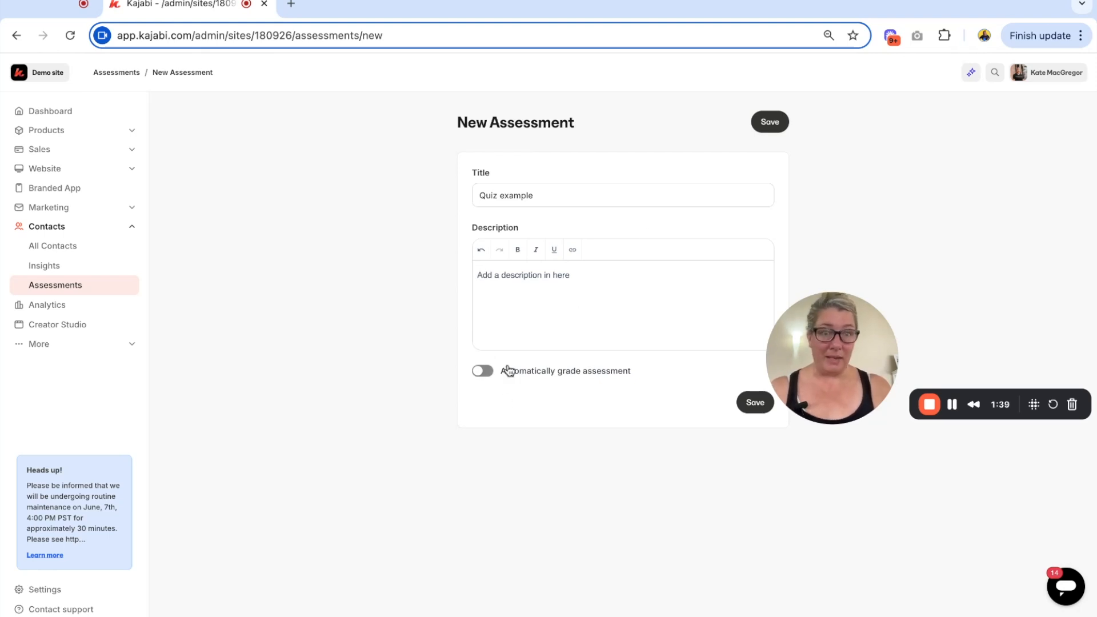
{"action": "left_click", "coordinate": [745, 407]}
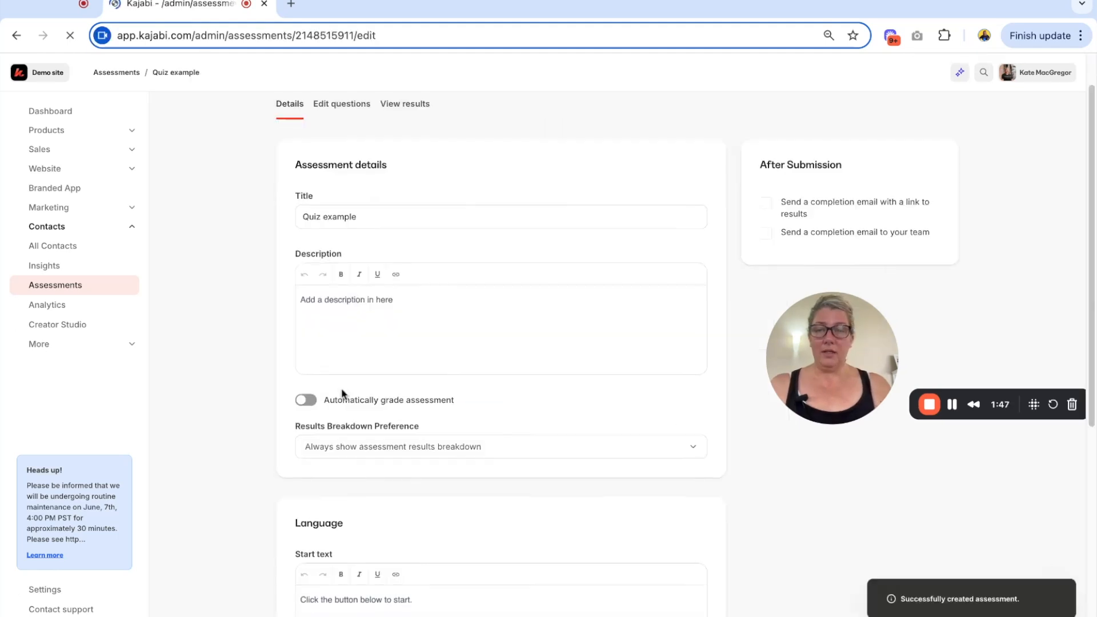
Step: Check the assessment's results breakdown preference and start text, and insert "Thanks - " before the existing completed text
{"action": "scroll", "coordinate": [340, 392], "scroll_direction": "down", "scroll_amount": 3}
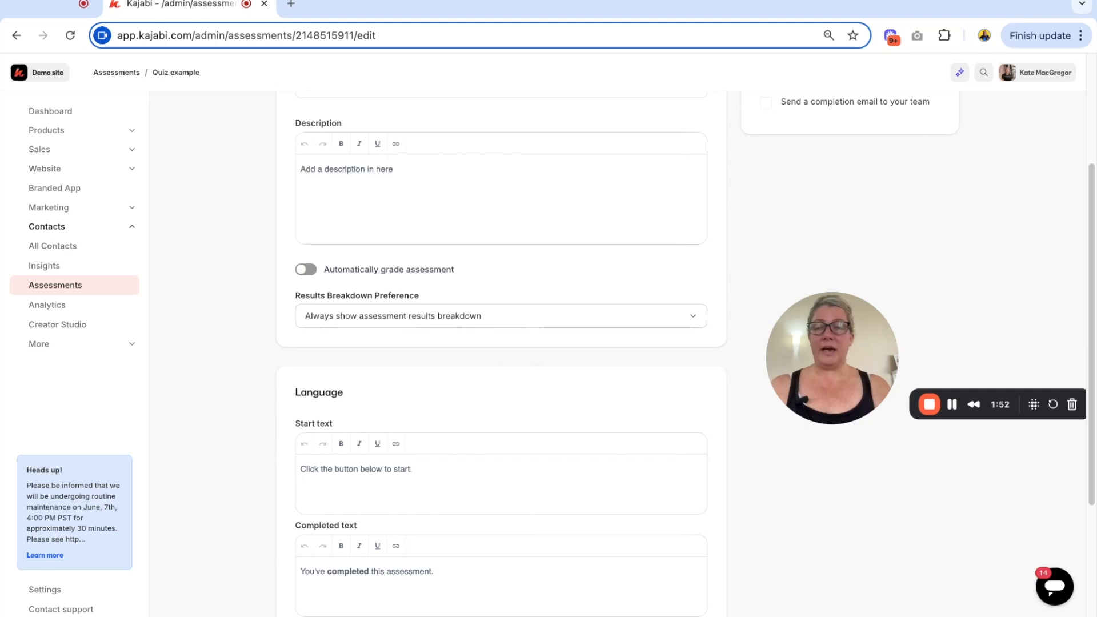
{"action": "left_click", "coordinate": [501, 316]}
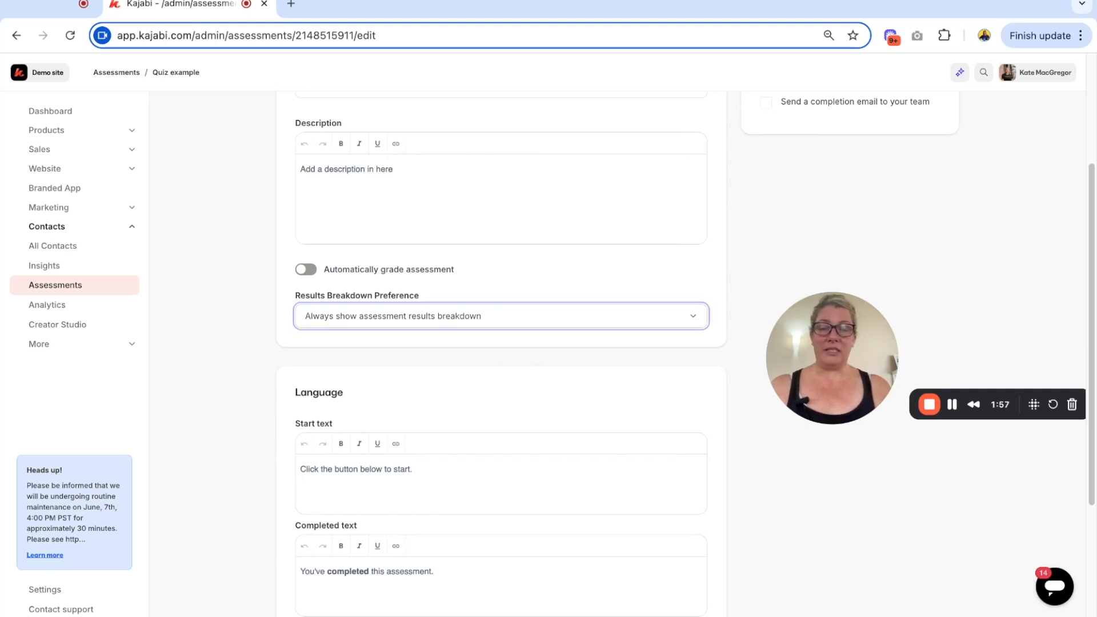
{"action": "scroll", "coordinate": [265, 336], "scroll_direction": "down", "scroll_amount": 3}
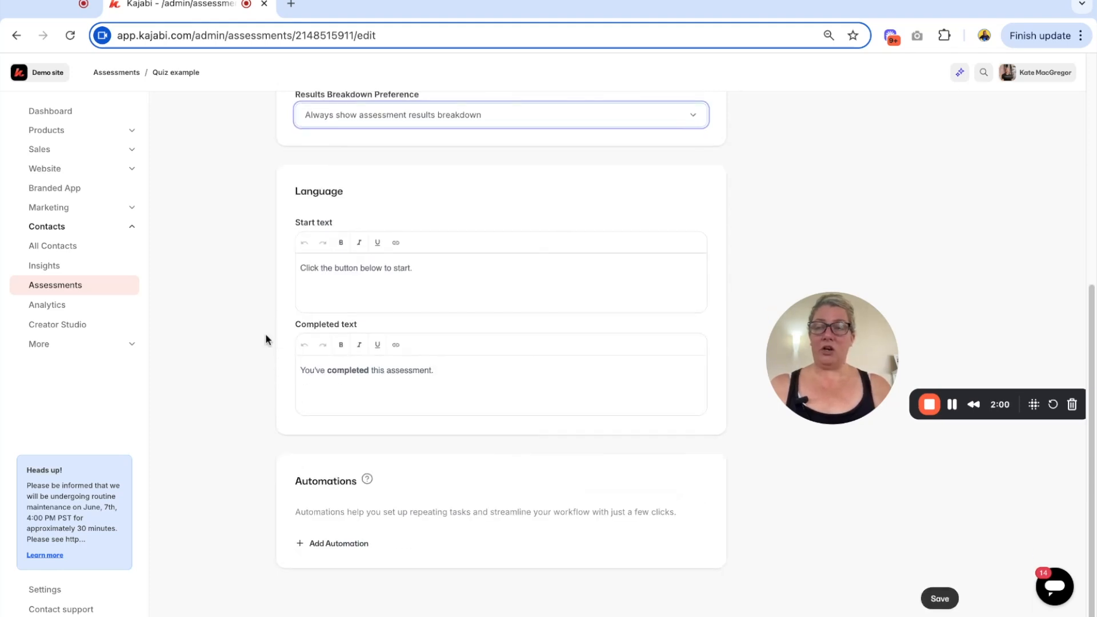
{"action": "left_click", "coordinate": [444, 271]}
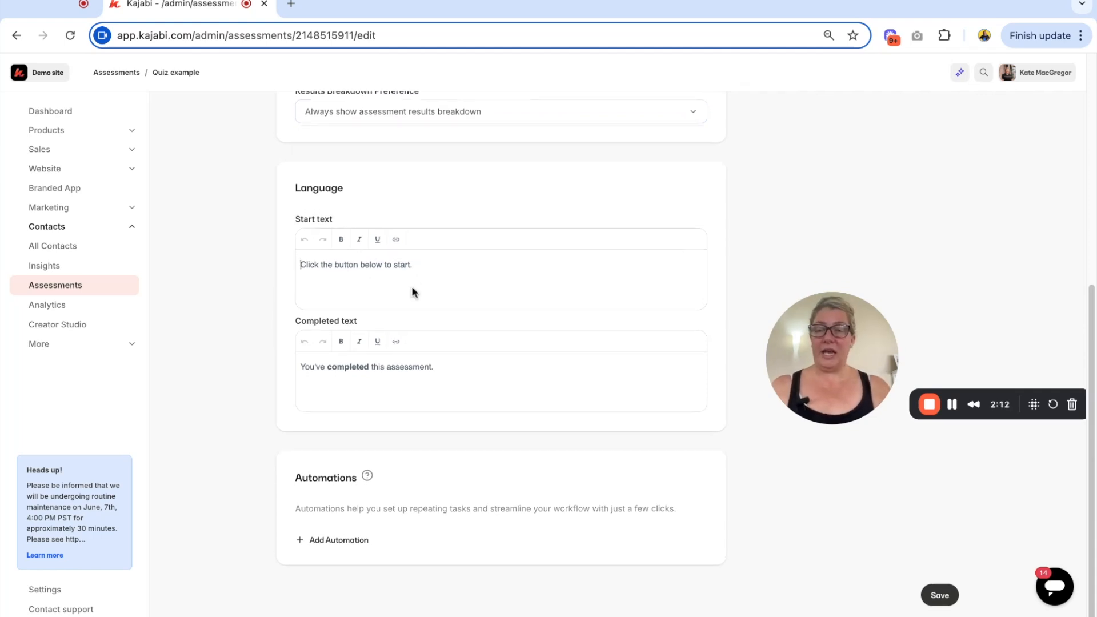
{"action": "left_click", "coordinate": [302, 369]}
{"action": "type", "text": "Thanks "}
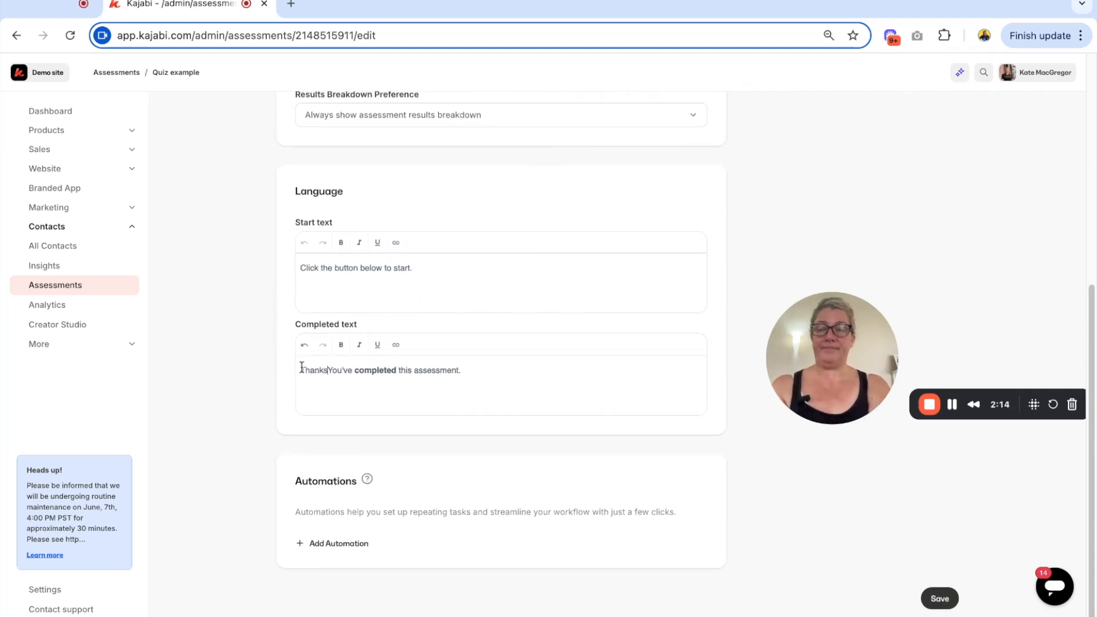
{"action": "type", "text": "-"}
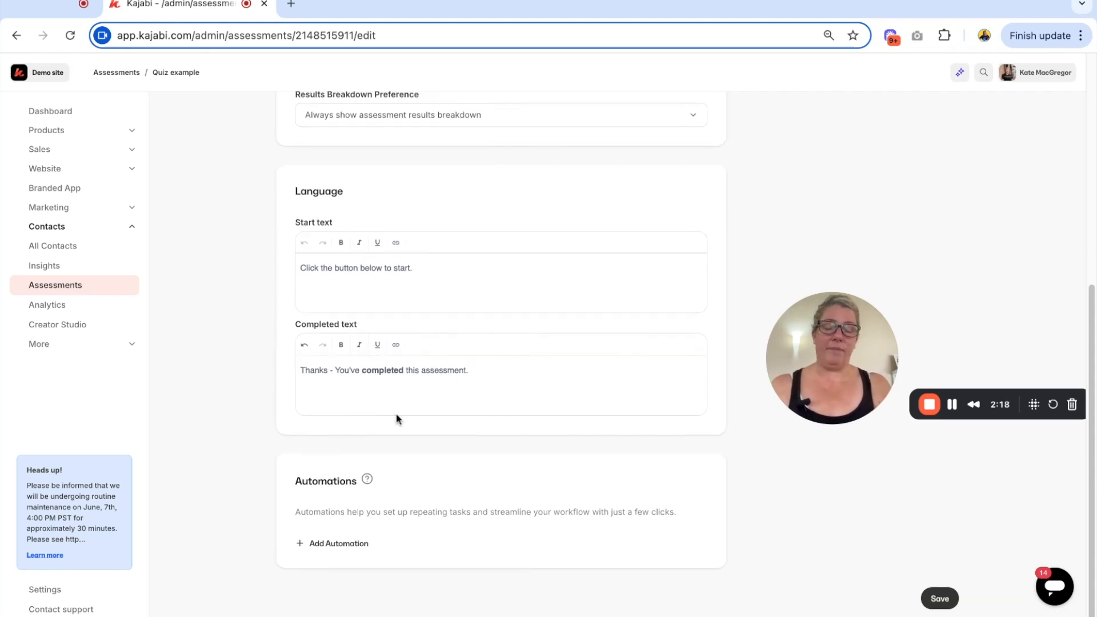
Step: Review the assessment's language and after-submission settings, and save the Quiz example details
{"action": "scroll", "coordinate": [397, 419], "scroll_direction": "up", "scroll_amount": 1}
{"action": "scroll", "coordinate": [394, 423], "scroll_direction": "down", "scroll_amount": 1}
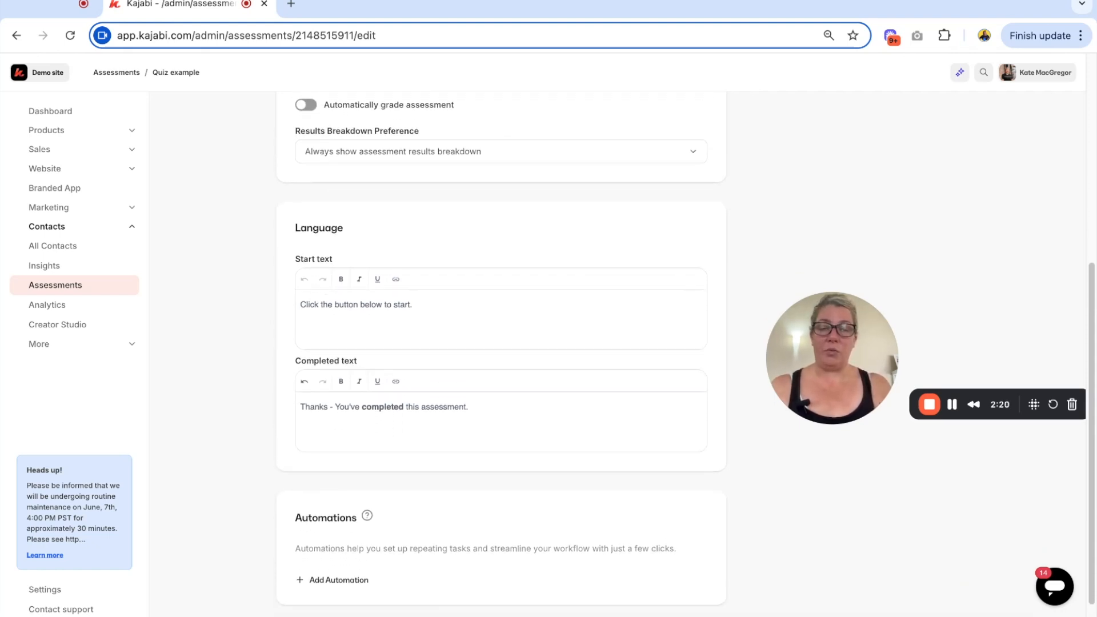
{"action": "scroll", "coordinate": [516, 464], "scroll_direction": "up", "scroll_amount": 8}
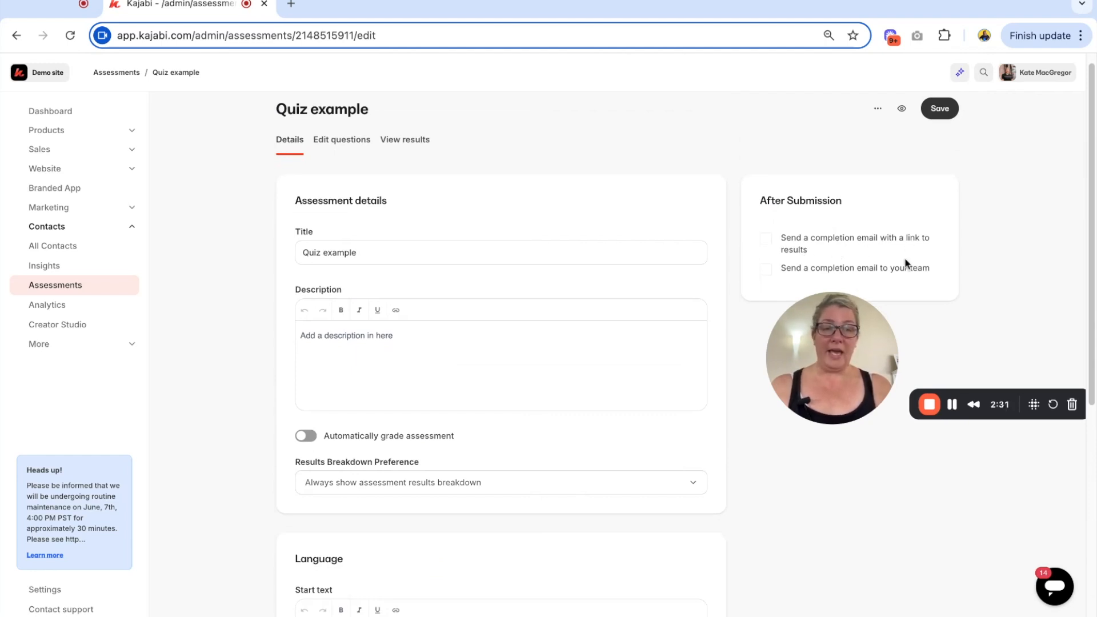
{"action": "left_click", "coordinate": [939, 109]}
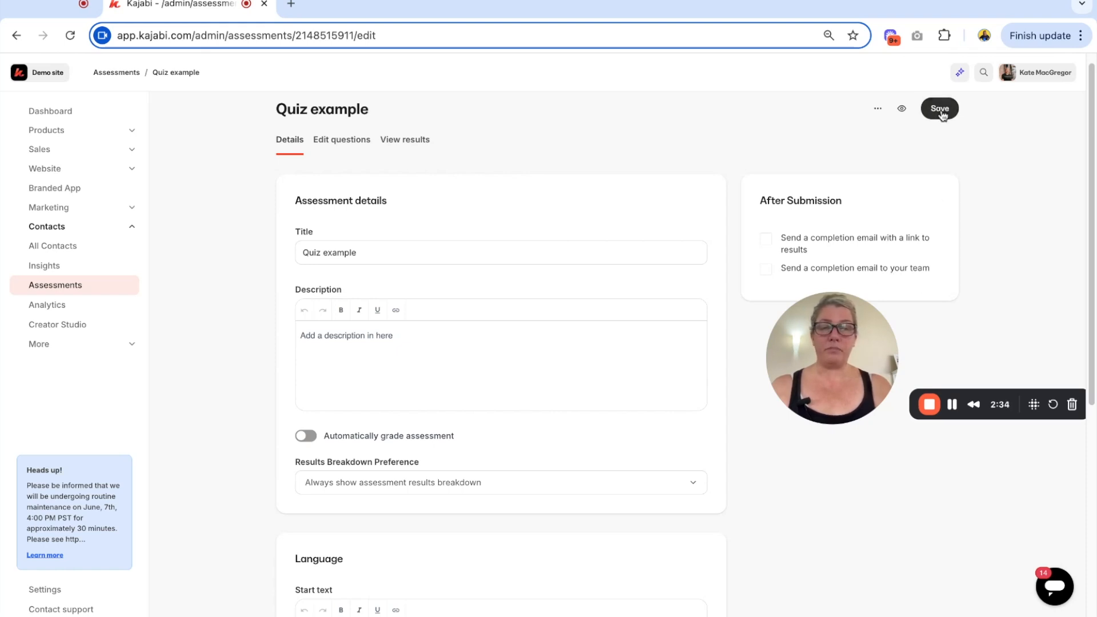
Step: Open the quiz's questions and add a multiple choice question reading "How long have you had Kajabi?"
{"action": "left_click", "coordinate": [346, 151]}
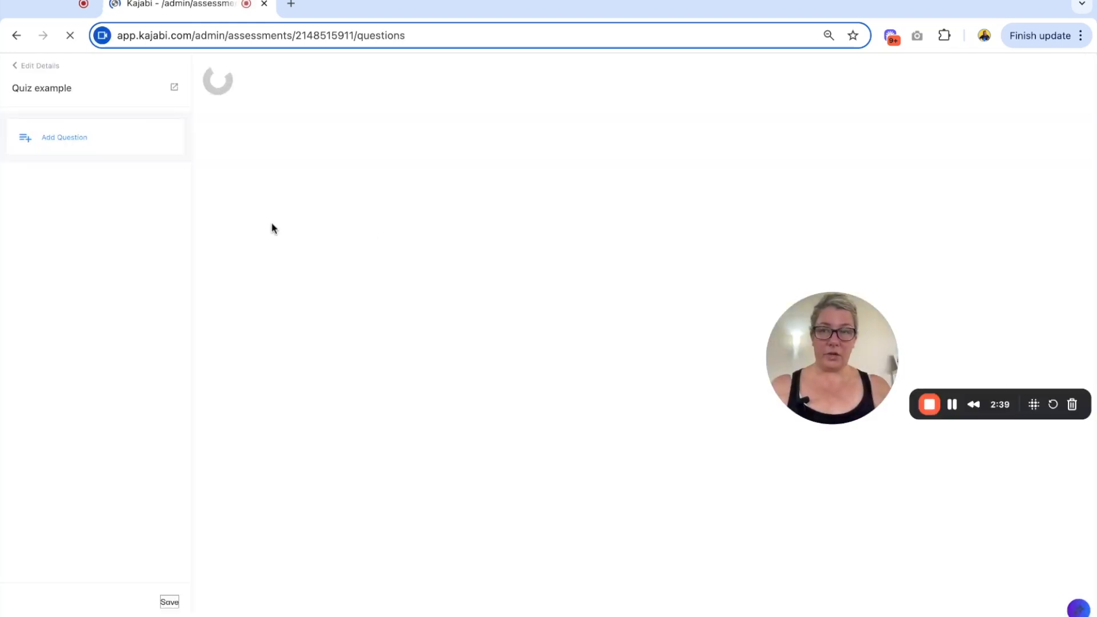
{"action": "left_click", "coordinate": [80, 142]}
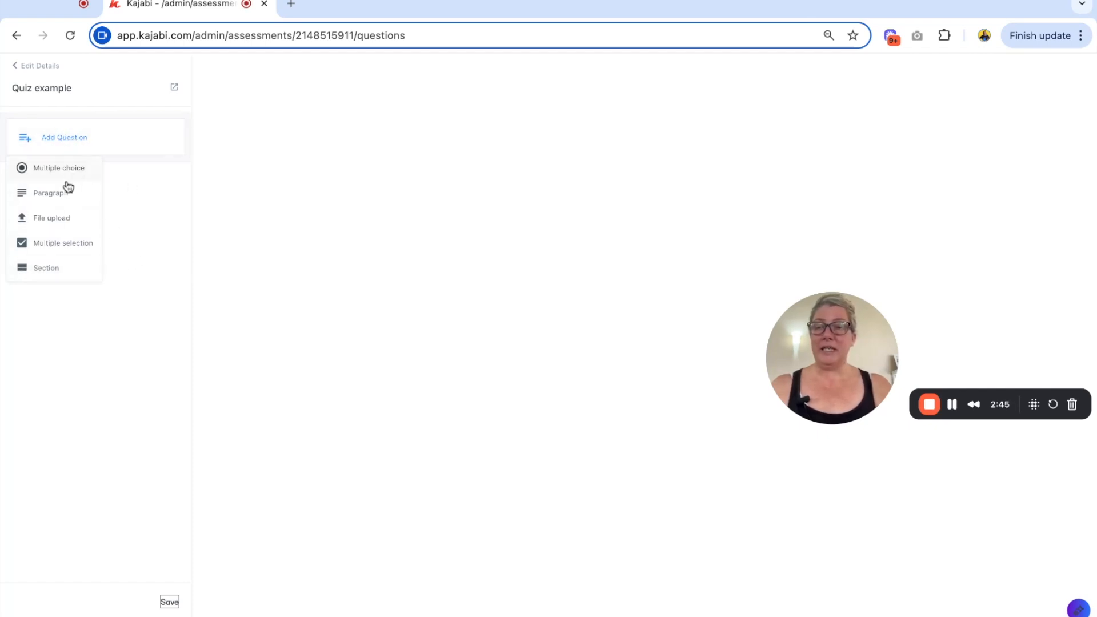
{"action": "left_click", "coordinate": [59, 167]}
{"action": "type", "text": "How long have you"}
{"action": "type", "text": "had Kajabi?"}
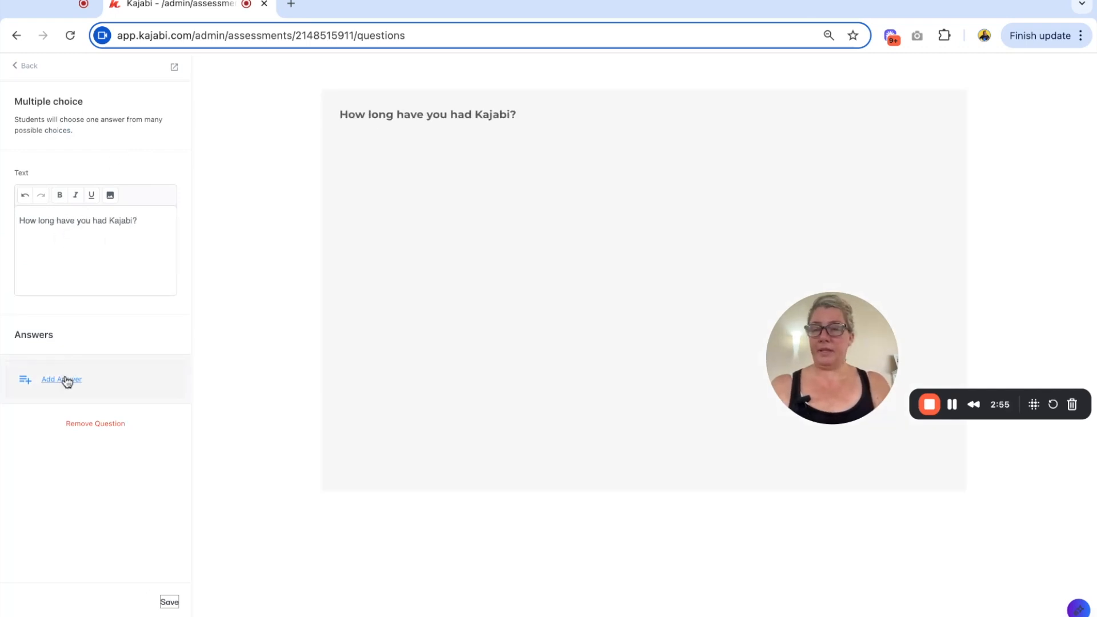
Step: Add a first answer to the Kajabi duration question with the text "Less than 1 year"
{"action": "left_click", "coordinate": [66, 381]}
{"action": "left_click", "coordinate": [71, 125]}
{"action": "left_click_drag", "start_coordinate": [106, 126], "coordinate": [1, 129]}
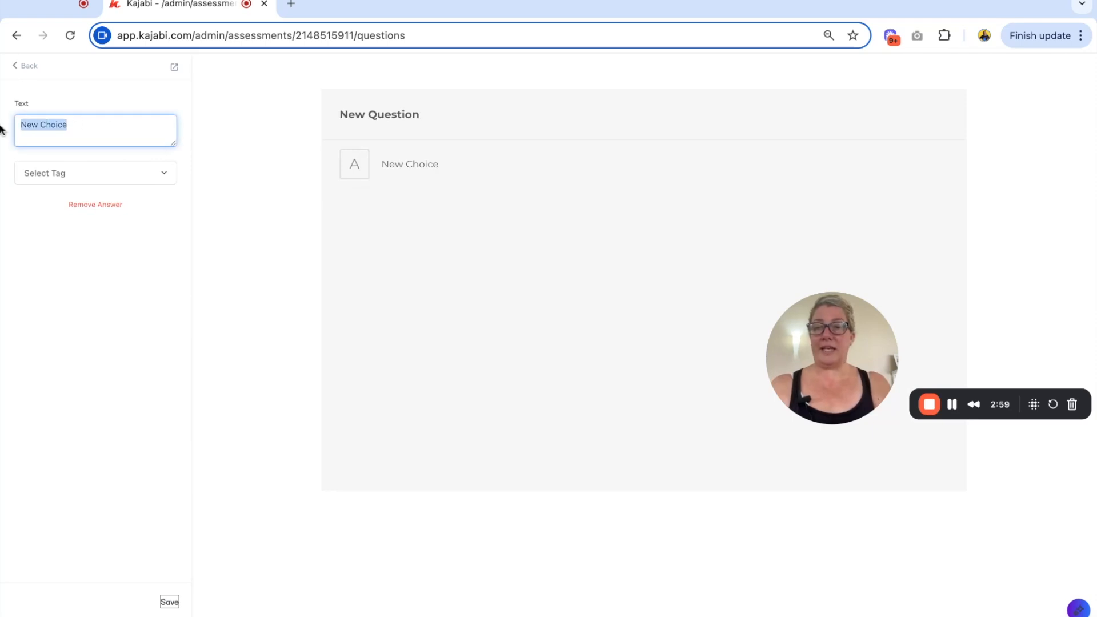
{"action": "type", "text": "Less than 1 year"}
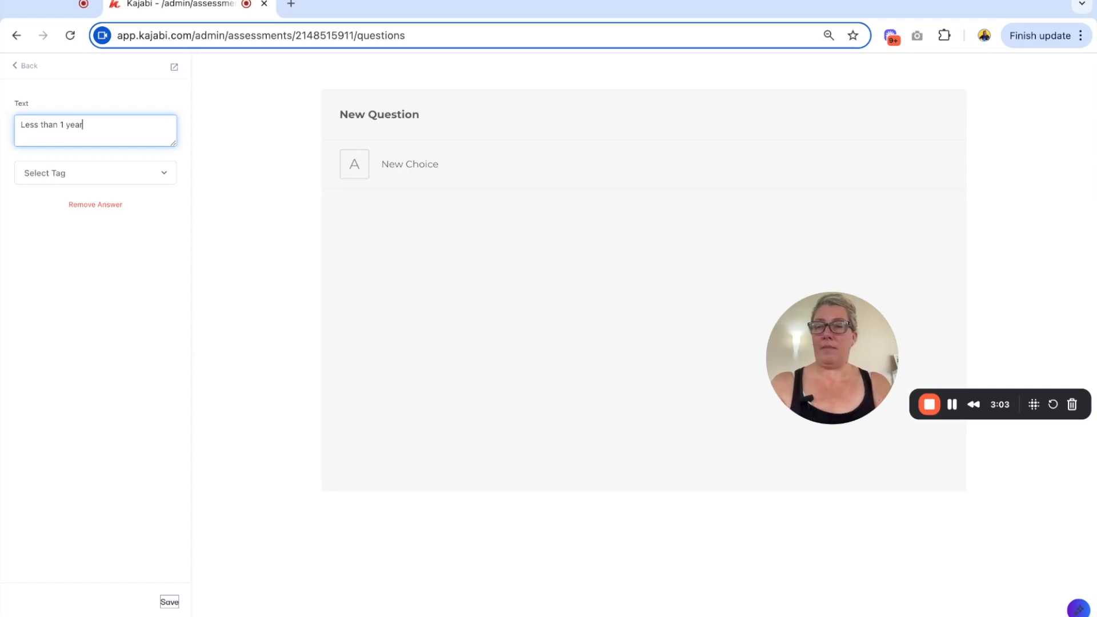
Step: Create the tag "less than 1 year" for this answer, save, and return to the question
{"action": "left_click", "coordinate": [42, 177]}
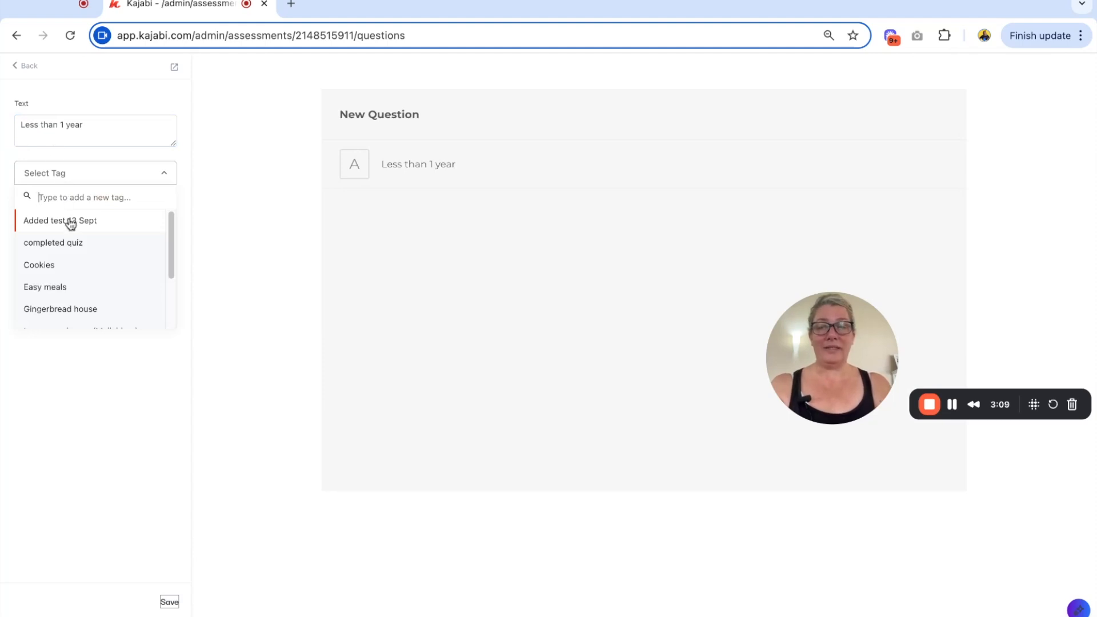
{"action": "type", "text": "less than 1 year"}
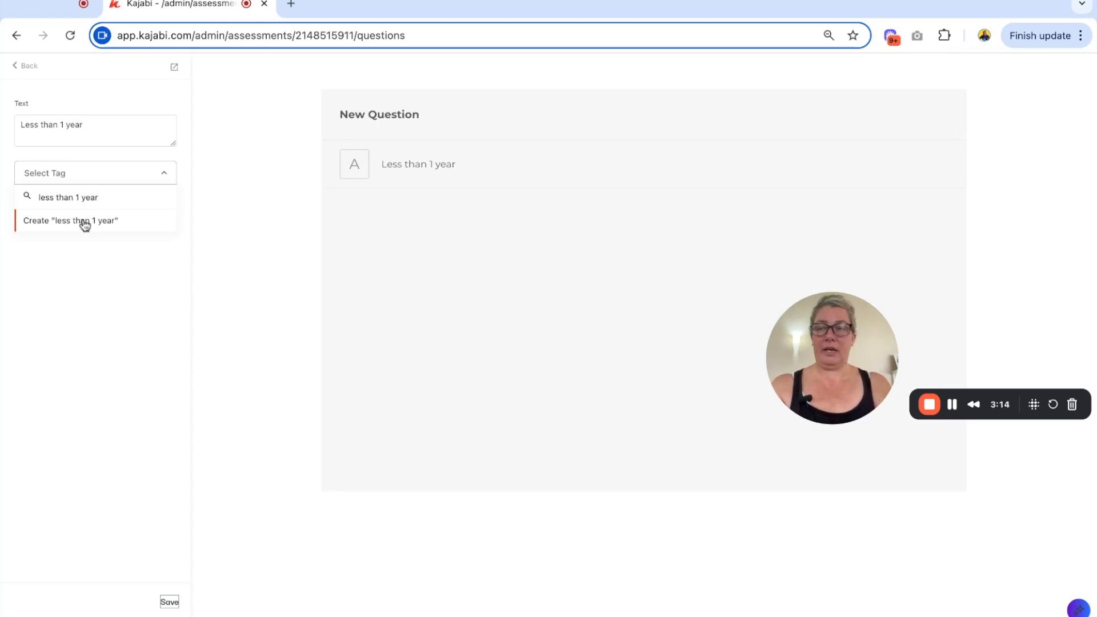
{"action": "left_click", "coordinate": [86, 227]}
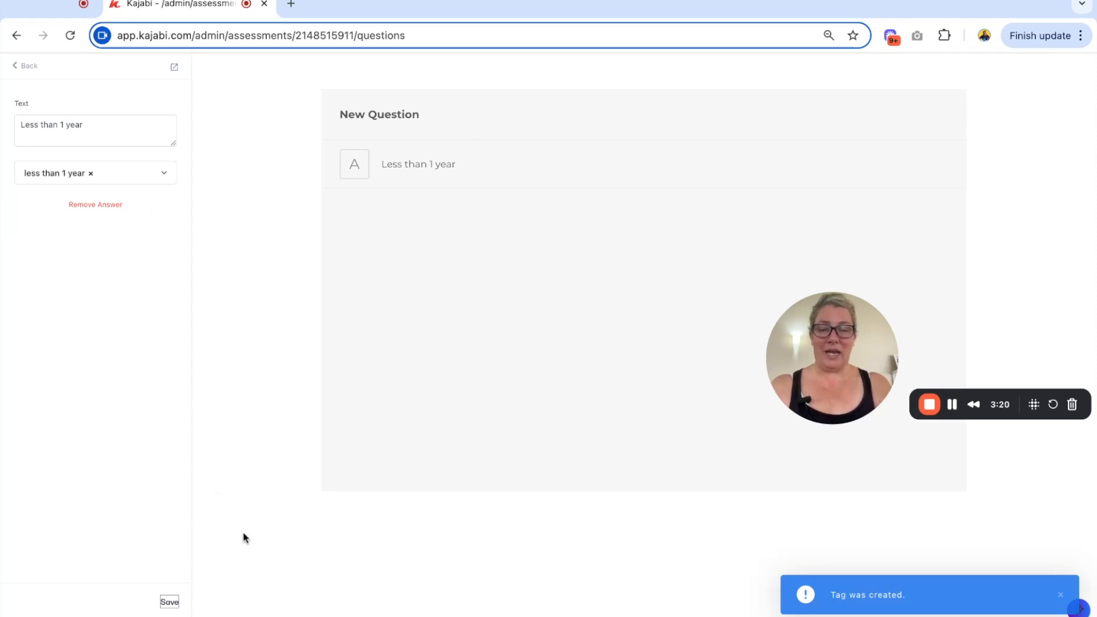
{"action": "left_click", "coordinate": [174, 604]}
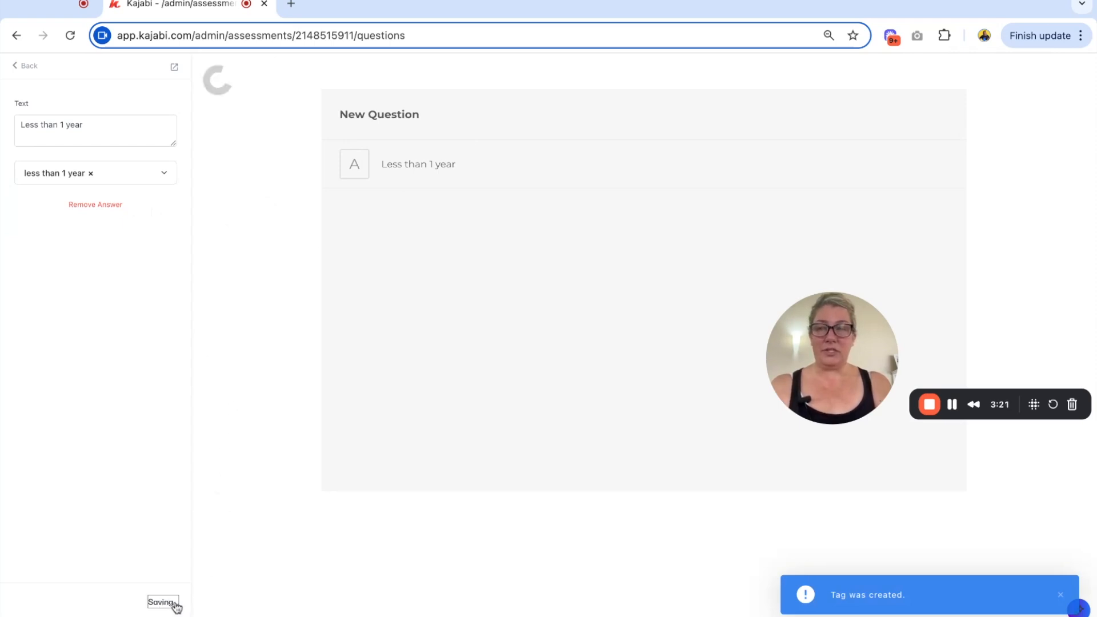
{"action": "left_click", "coordinate": [30, 68]}
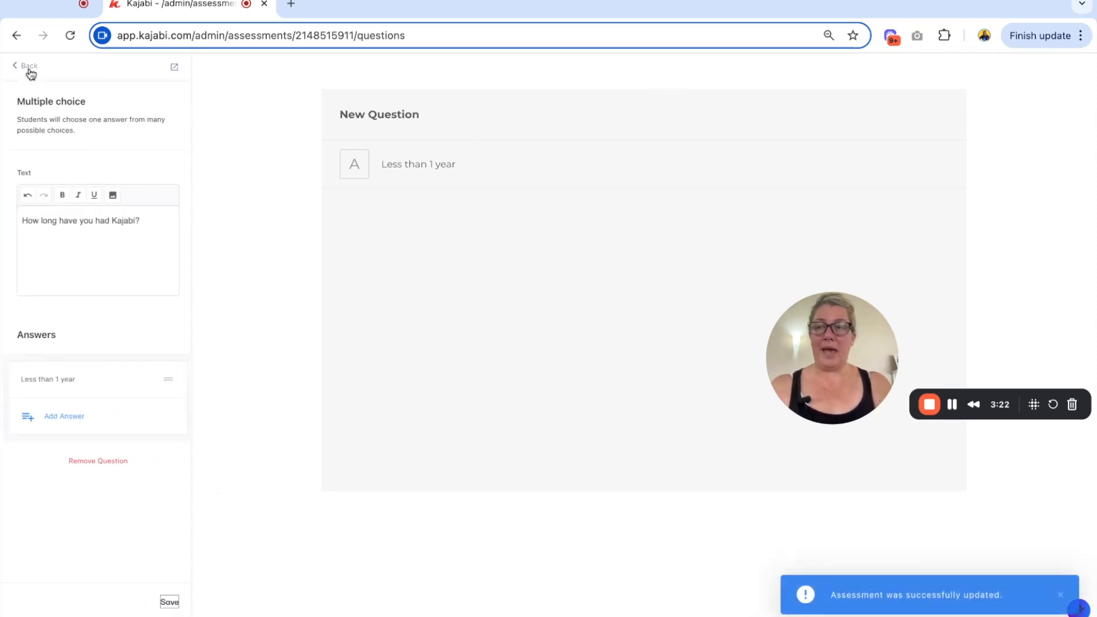
Step: Add a second answer "more than 1 year" without a tag, save it, and return to the question
{"action": "left_click", "coordinate": [61, 416]}
{"action": "left_click", "coordinate": [55, 118]}
{"action": "key", "text": "ctrl+a"}
{"action": "type", "text": "more than 1 year"}
{"action": "left_click", "coordinate": [74, 172]}
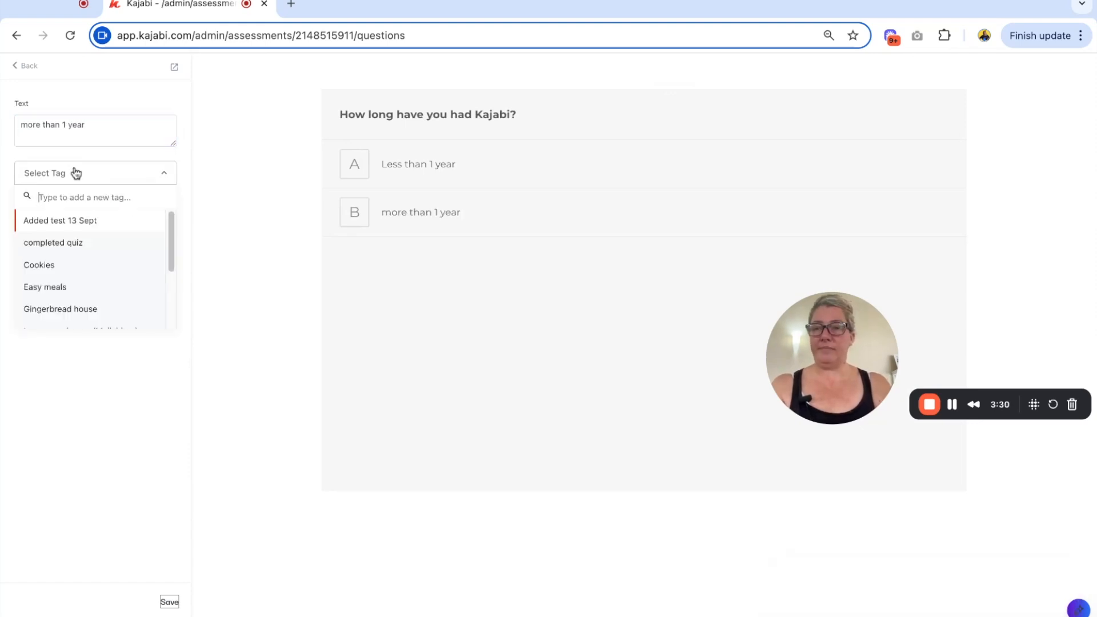
{"action": "left_click", "coordinate": [109, 421]}
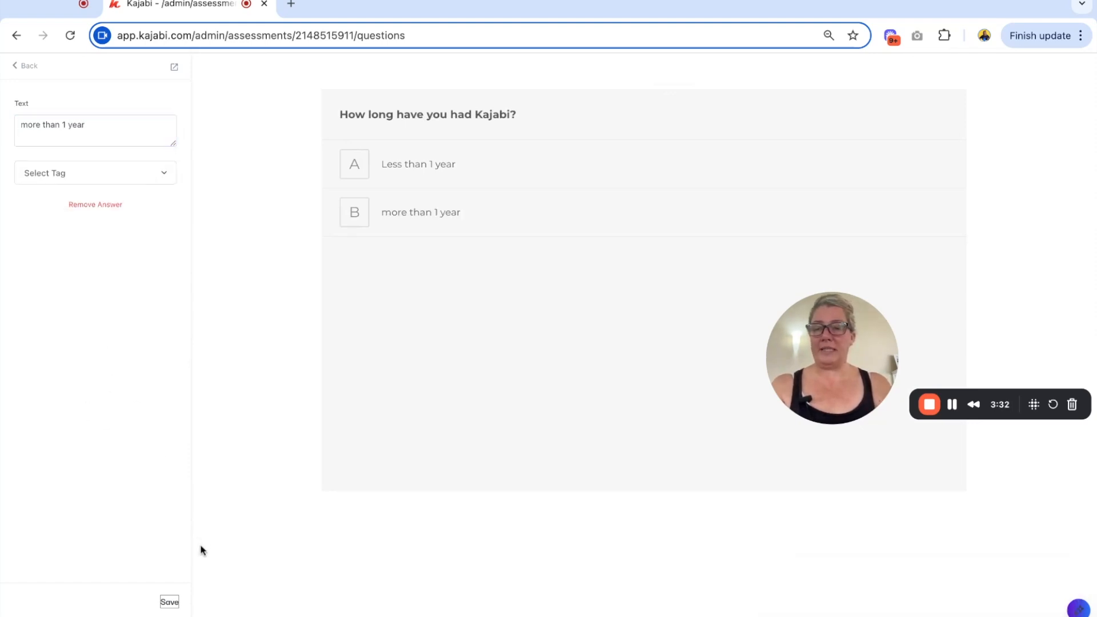
{"action": "left_click", "coordinate": [171, 602]}
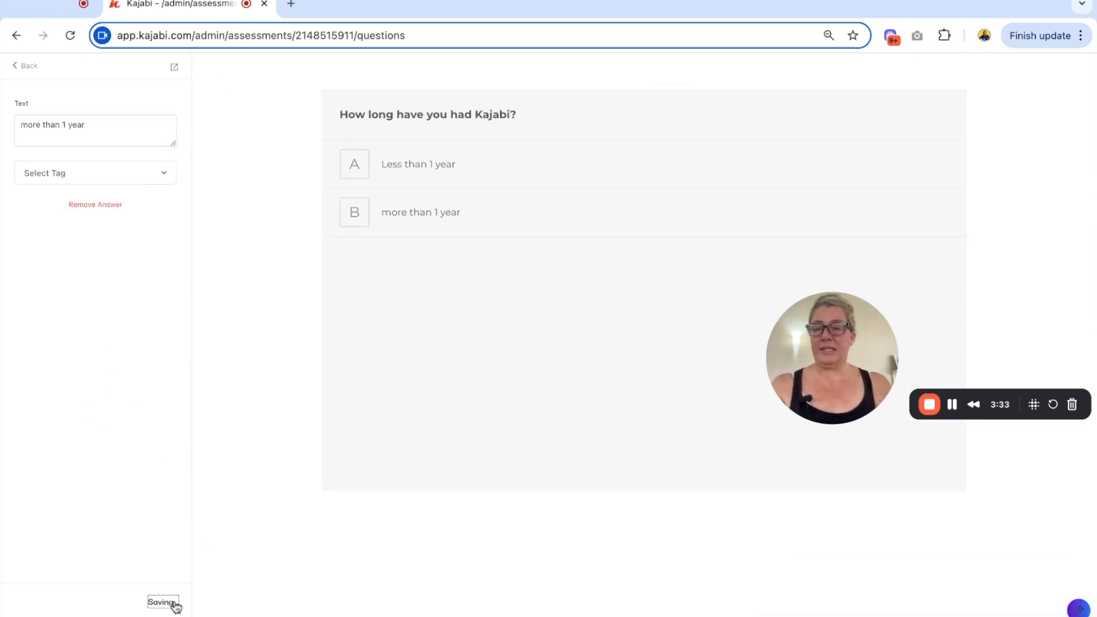
{"action": "left_click", "coordinate": [27, 67]}
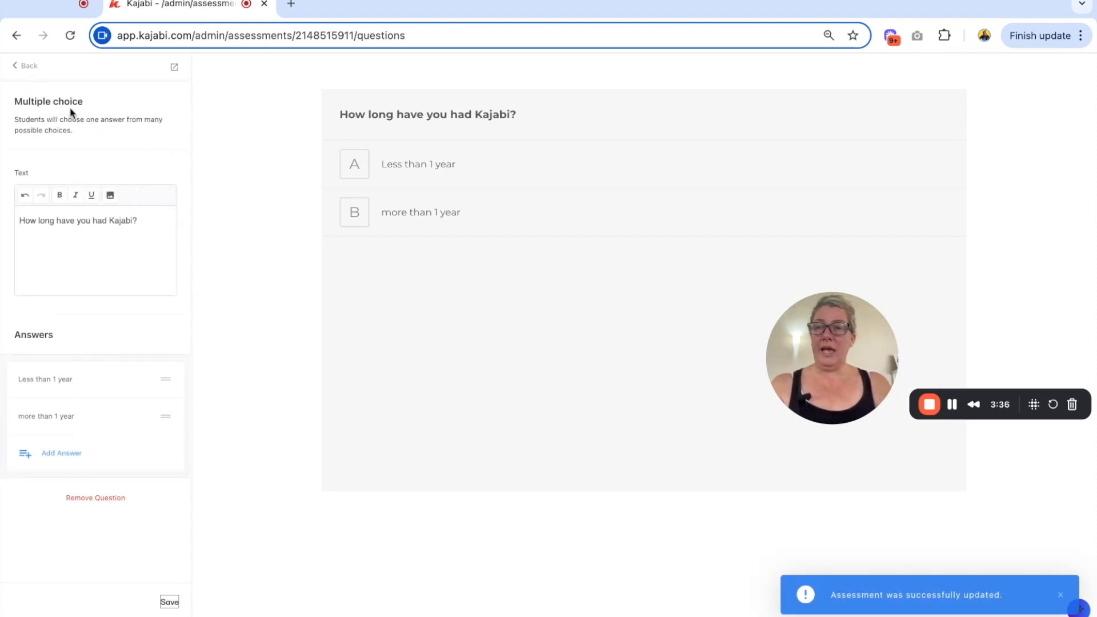
Step: Add a multiple selection question reading "What features of Kajabi are you utilising now?"
{"action": "left_click", "coordinate": [24, 64]}
{"action": "left_click", "coordinate": [67, 176]}
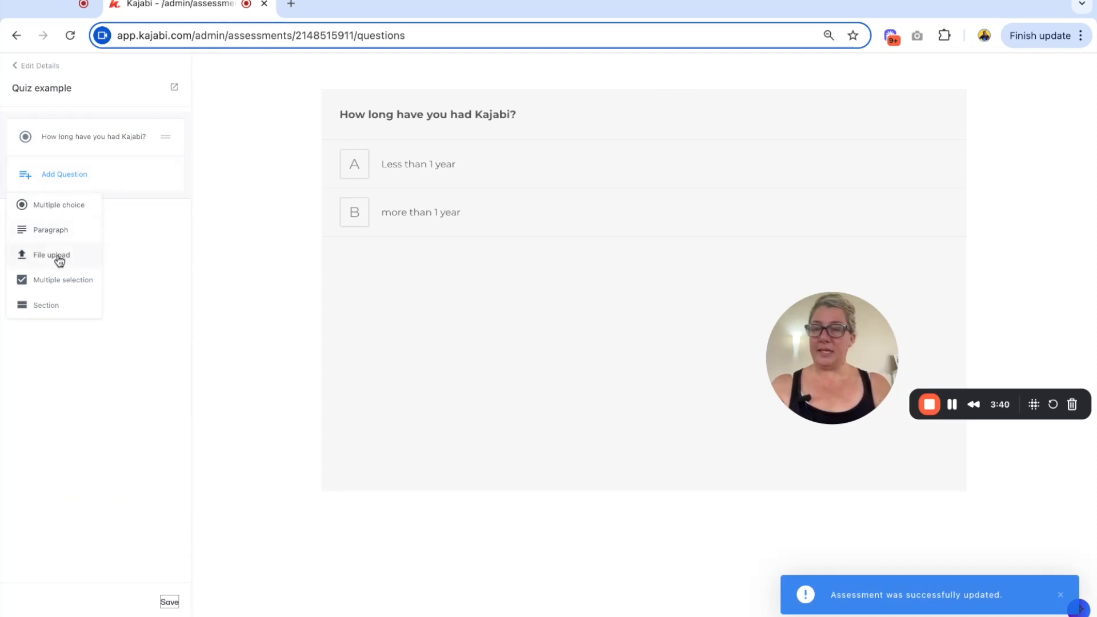
{"action": "left_click", "coordinate": [60, 281]}
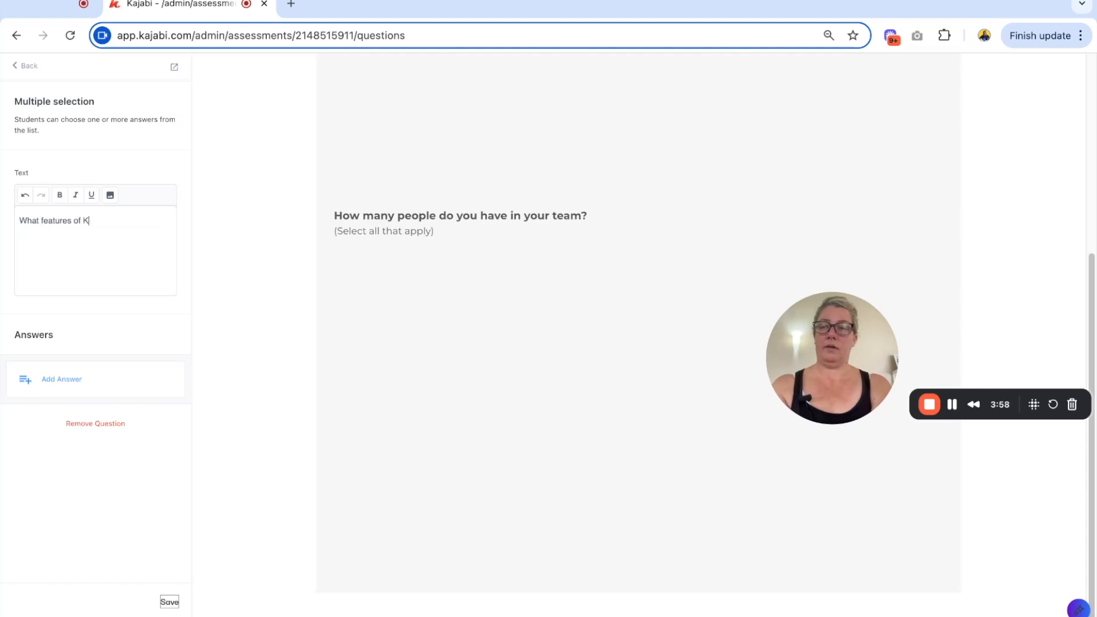
{"action": "type", "text": "tilising now?"}
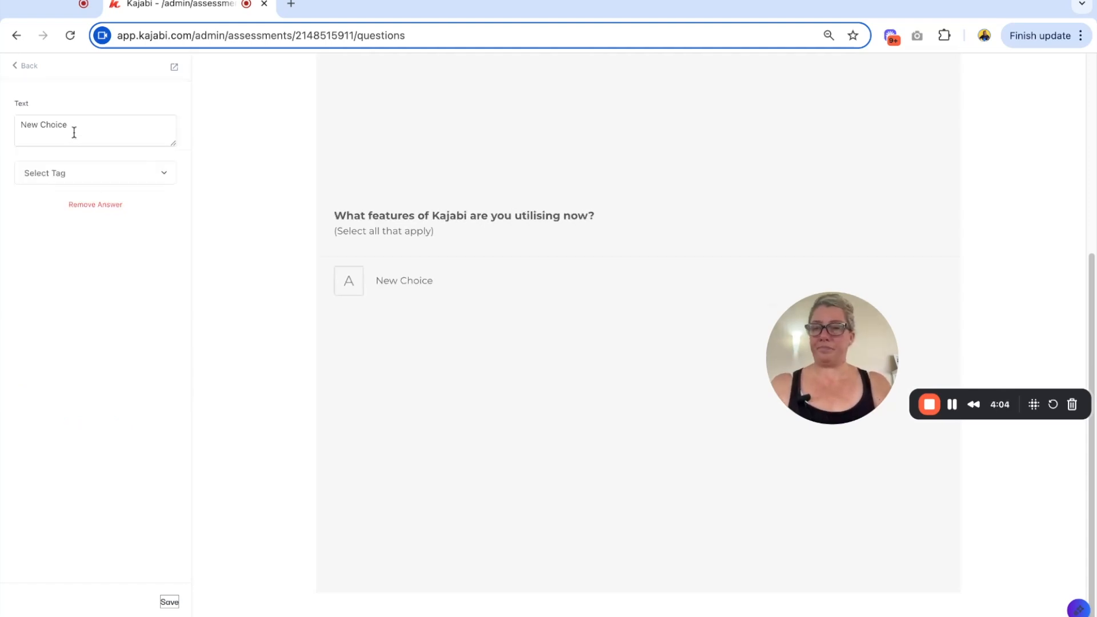
Step: Add the answer "Email marketing" to the features question and save it
{"action": "triple_click", "coordinate": [72, 127]}
{"action": "type", "text": "Email marketing"}
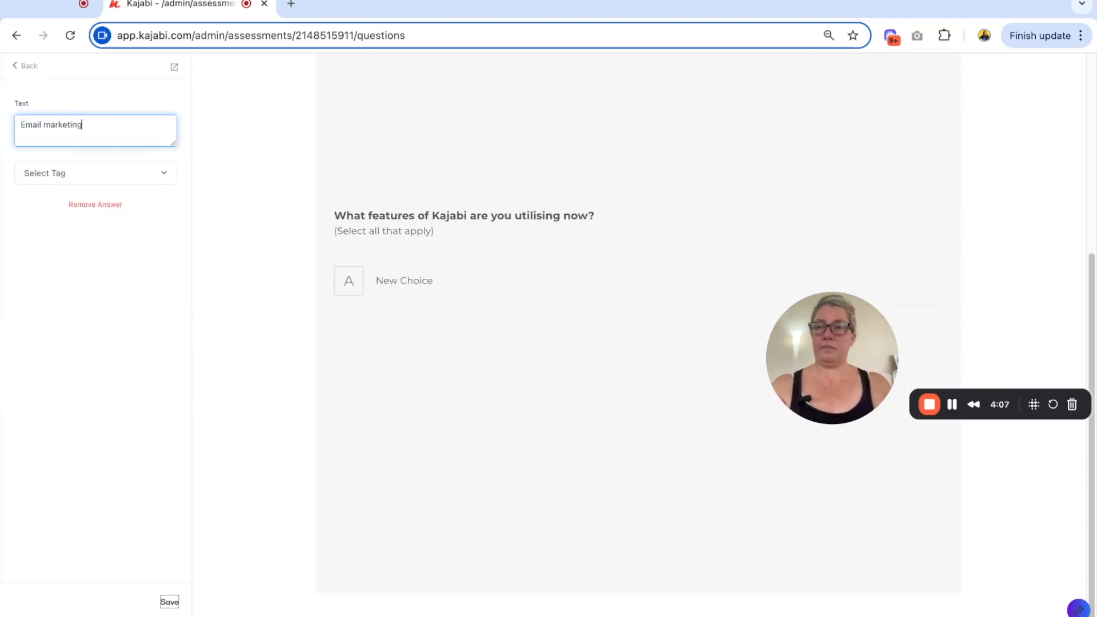
{"action": "left_click", "coordinate": [170, 604]}
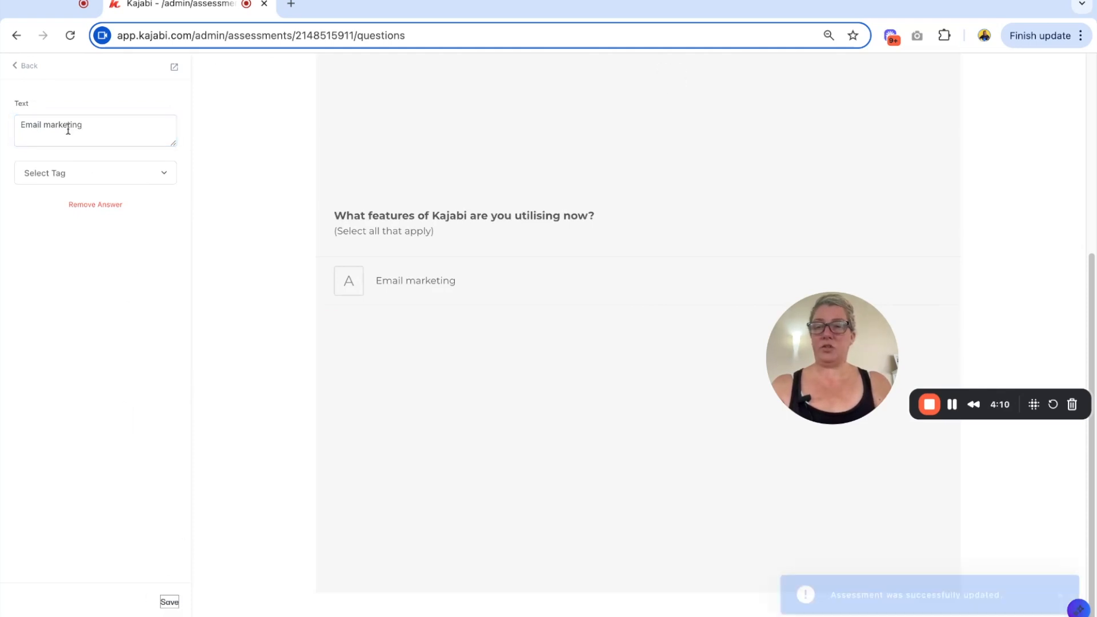
{"action": "left_click", "coordinate": [29, 67]}
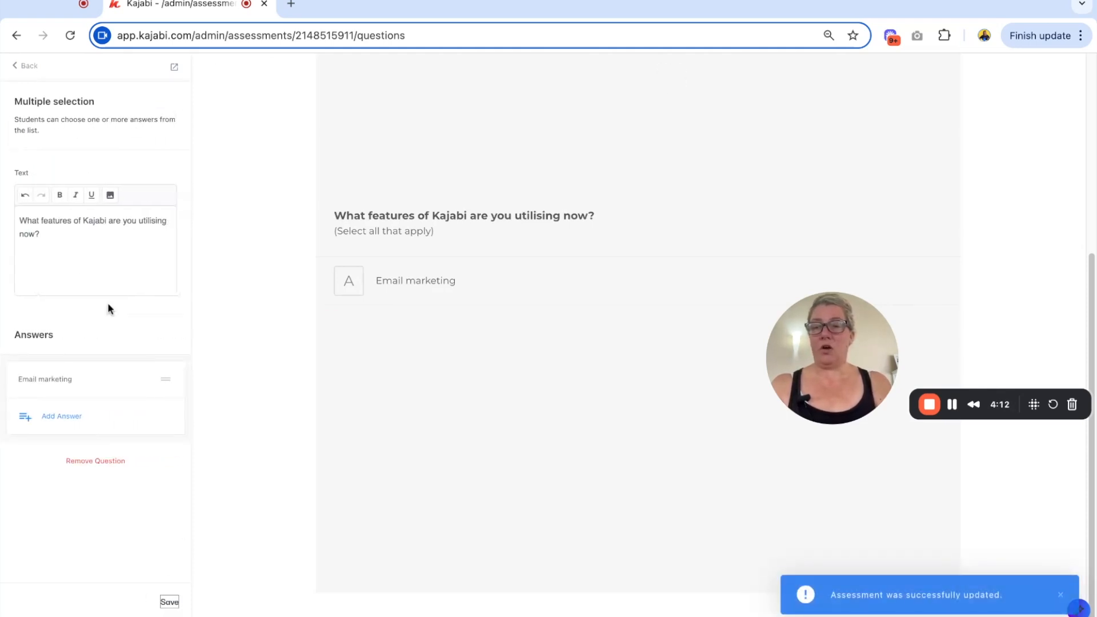
Step: Add the answer "Online courses" to the features question and save it
{"action": "left_click", "coordinate": [74, 419]}
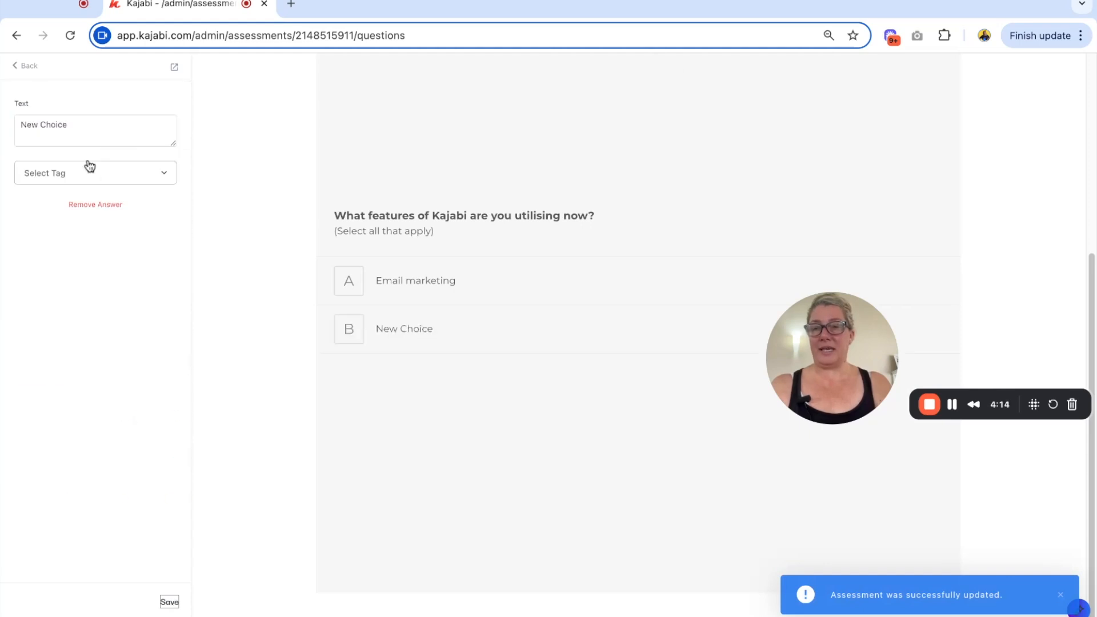
{"action": "triple_click", "coordinate": [70, 129]}
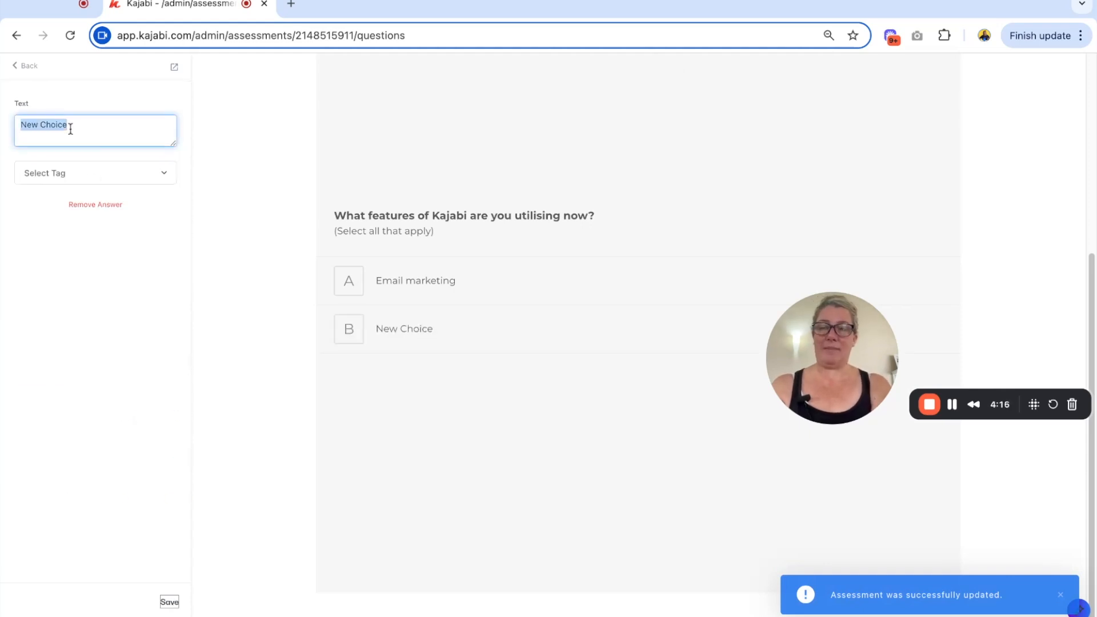
{"action": "type", "text": "Online courses"}
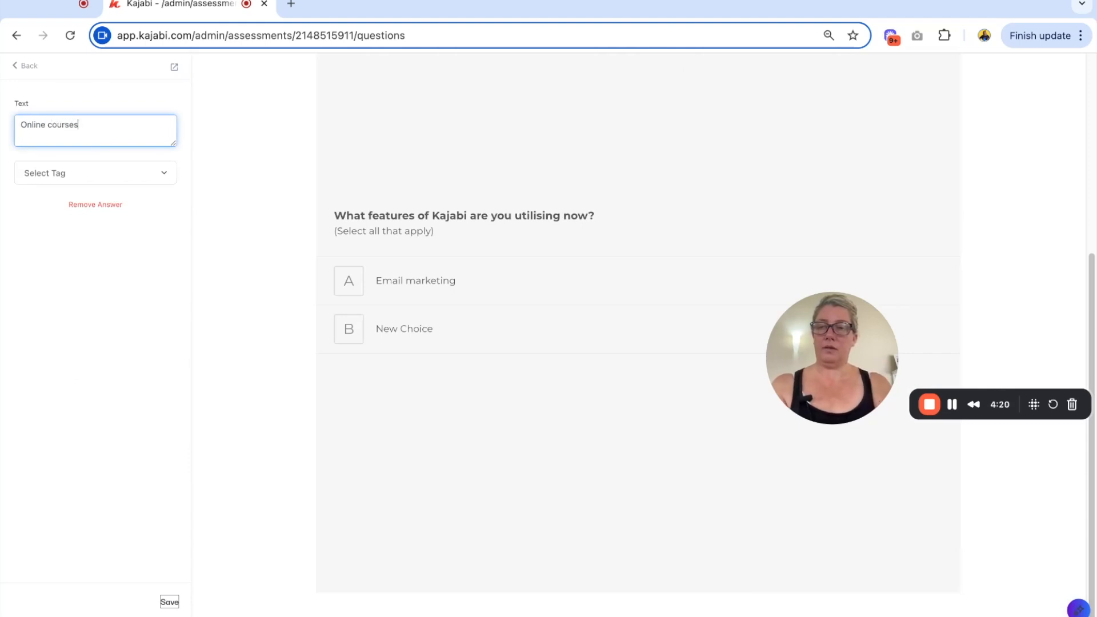
{"action": "left_click", "coordinate": [169, 603]}
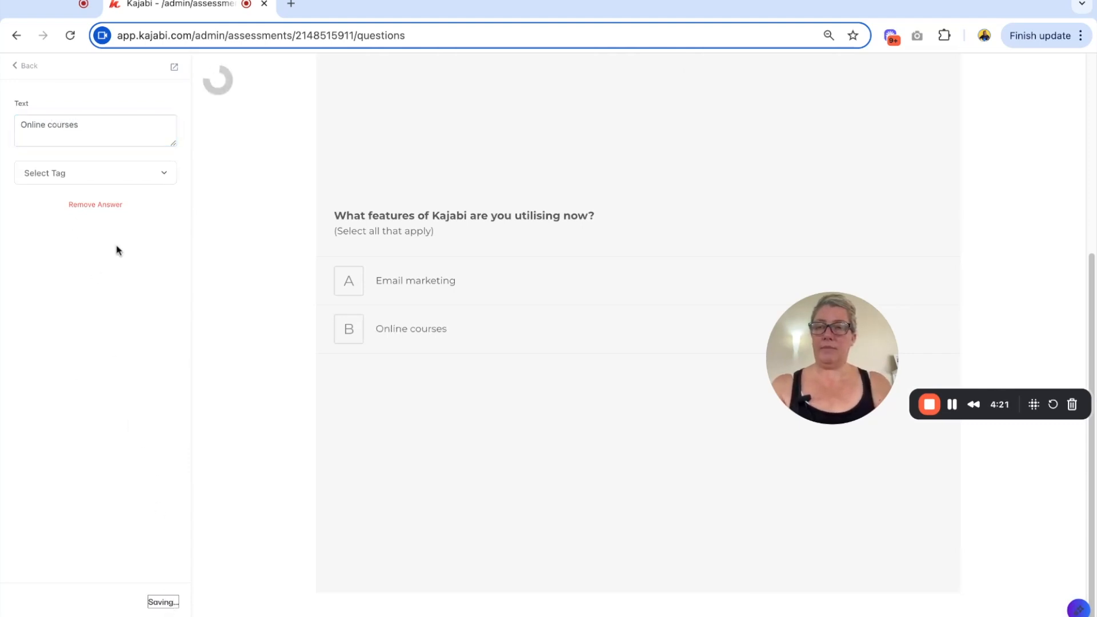
{"action": "left_click", "coordinate": [27, 66]}
Step: Add the answer "Website" to the features question and save it
{"action": "left_click", "coordinate": [62, 453]}
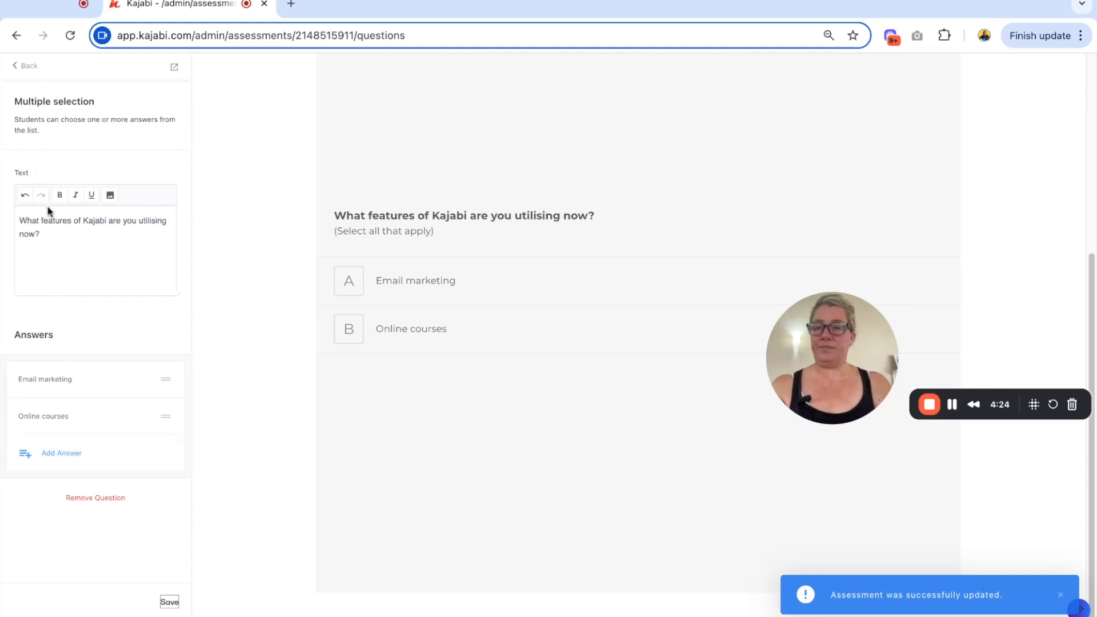
{"action": "triple_click", "coordinate": [65, 130]}
{"action": "type", "text": "Website"}
{"action": "left_click", "coordinate": [168, 602]}
{"action": "left_click", "coordinate": [27, 67]}
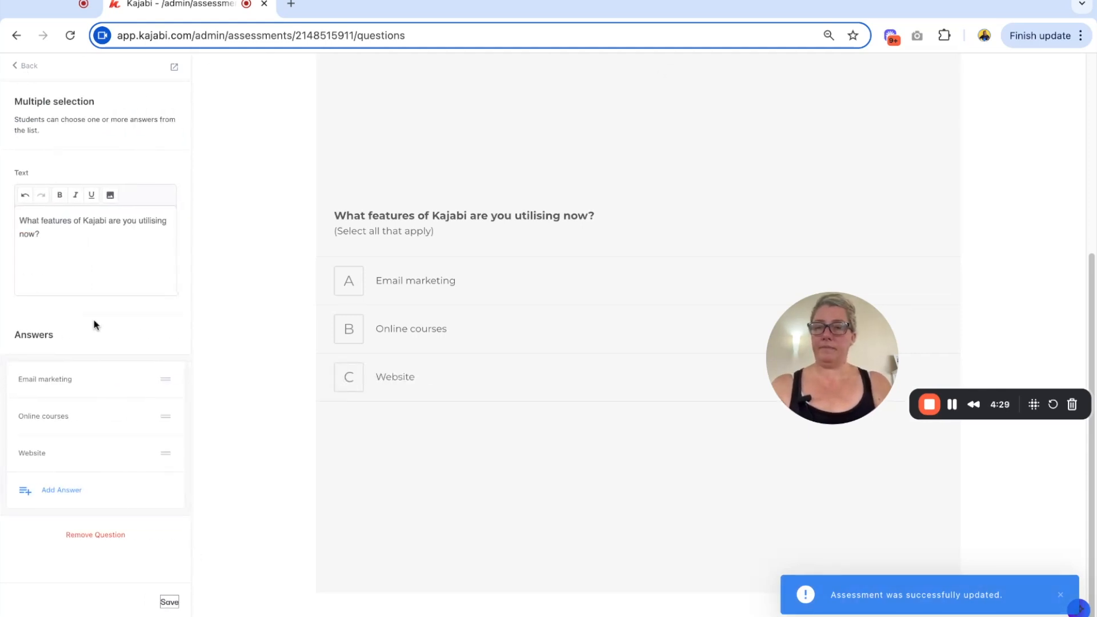
Step: Return to the question list, save the quiz questions, and go back to the assessment's details
{"action": "left_click", "coordinate": [30, 67]}
{"action": "left_click", "coordinate": [66, 214]}
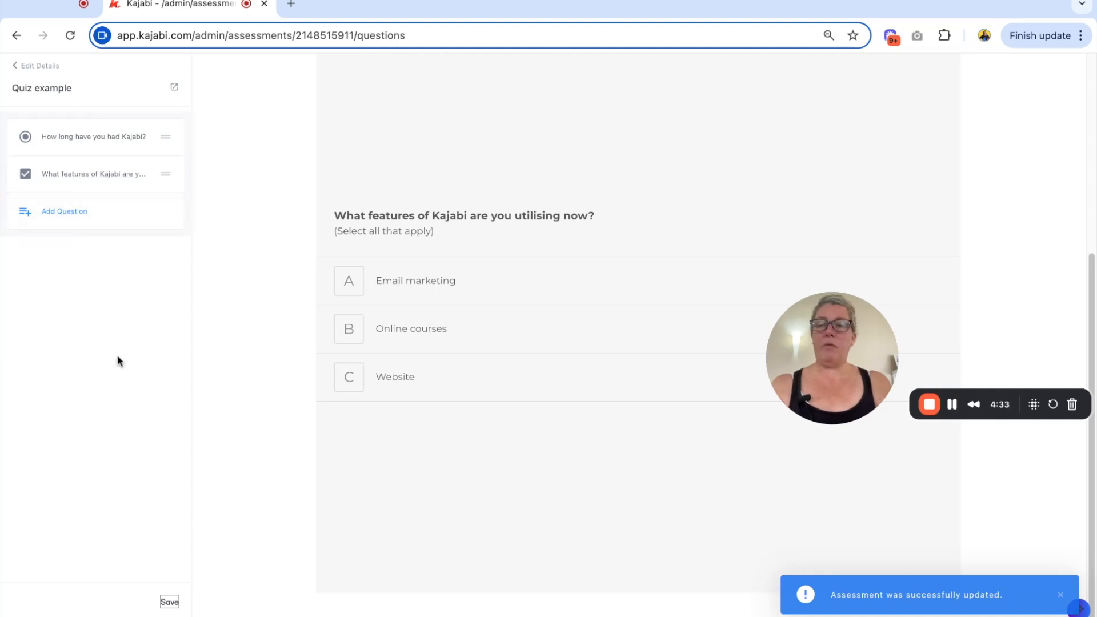
{"action": "left_click", "coordinate": [54, 220]}
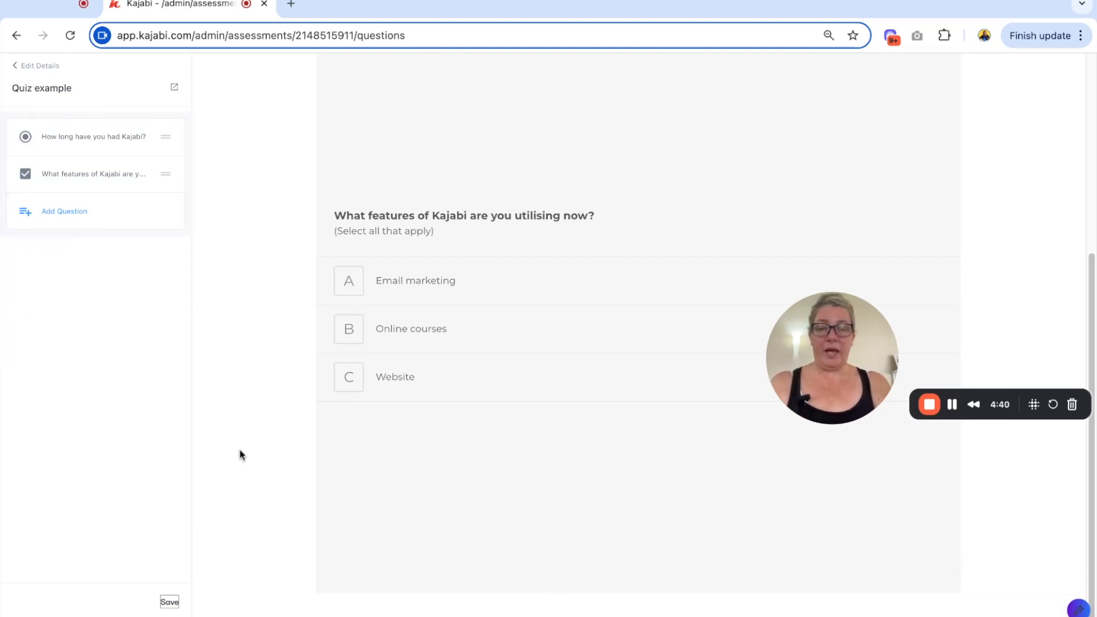
{"action": "left_click", "coordinate": [168, 601]}
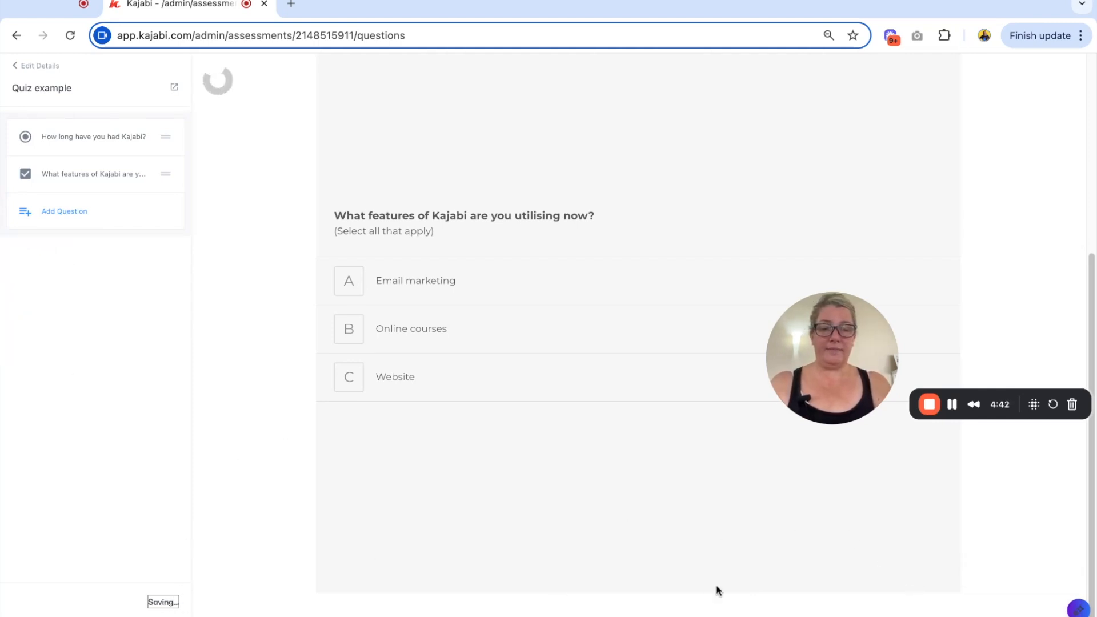
{"action": "scroll", "coordinate": [568, 453], "scroll_direction": "up", "scroll_amount": 3}
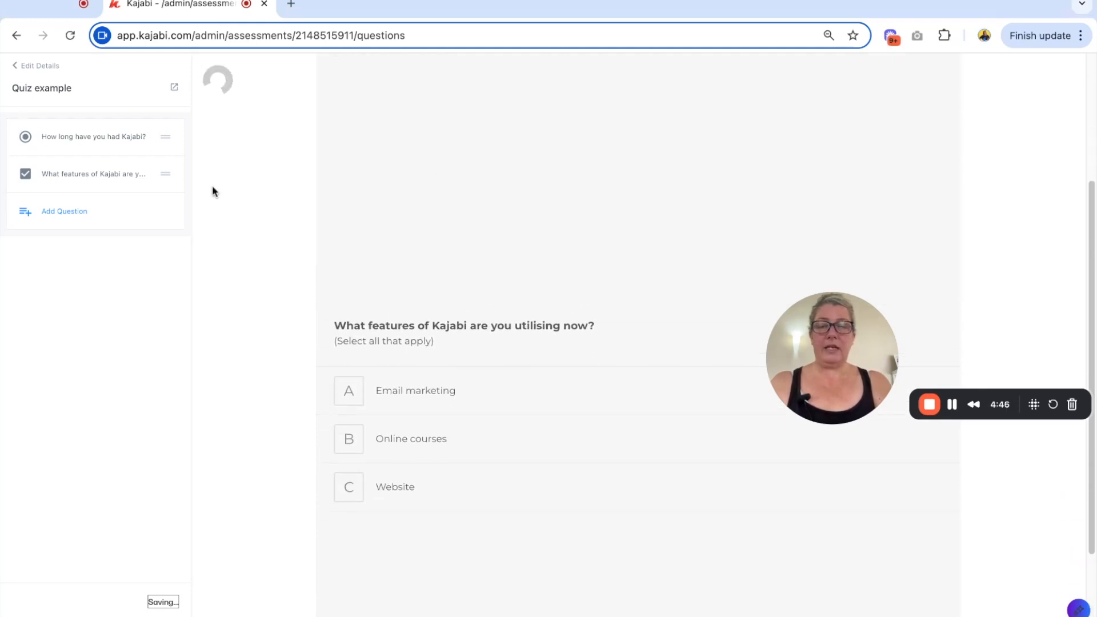
{"action": "scroll", "coordinate": [215, 192], "scroll_direction": "down", "scroll_amount": 2}
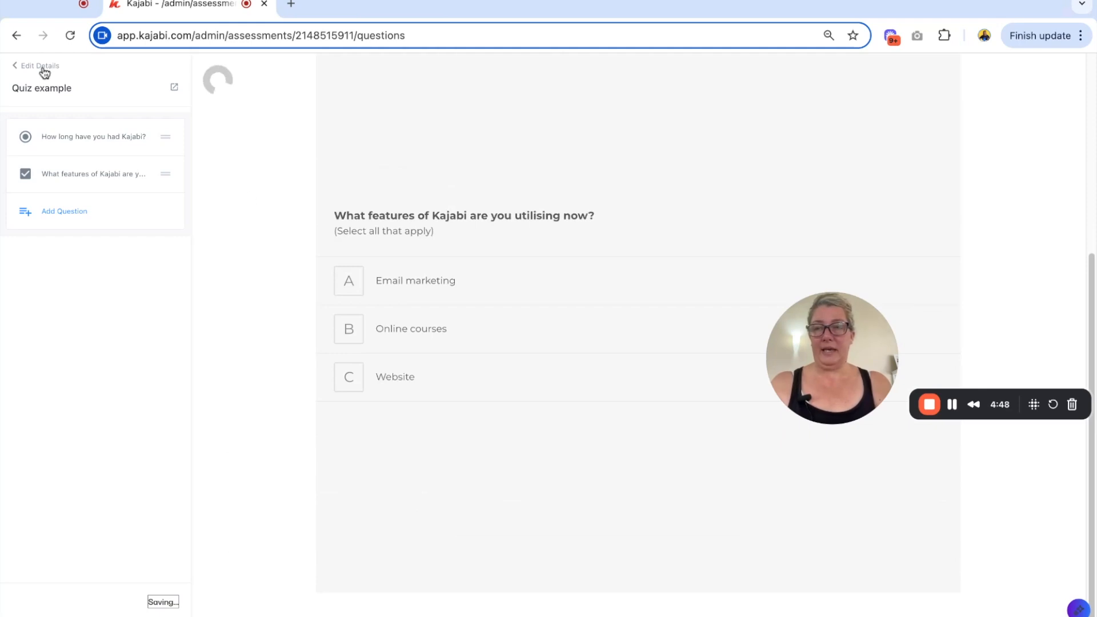
{"action": "left_click", "coordinate": [139, 125]}
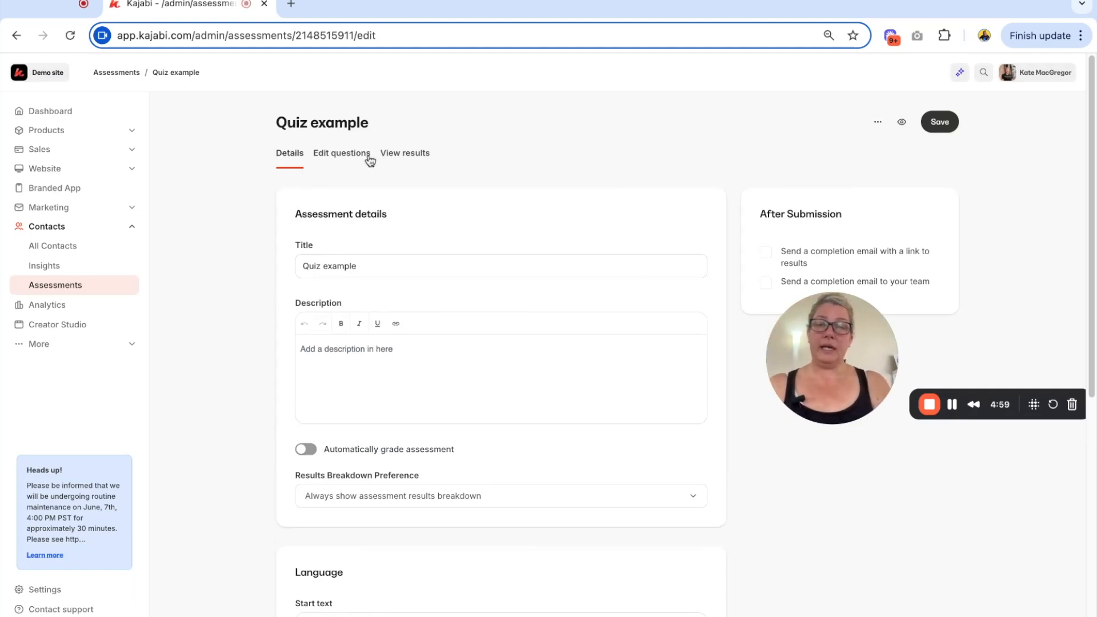
Step: Preview the quiz, answer "Less than 1 year" and select Email marketing, Online courses and Website, and submit it
{"action": "left_click", "coordinate": [903, 123]}
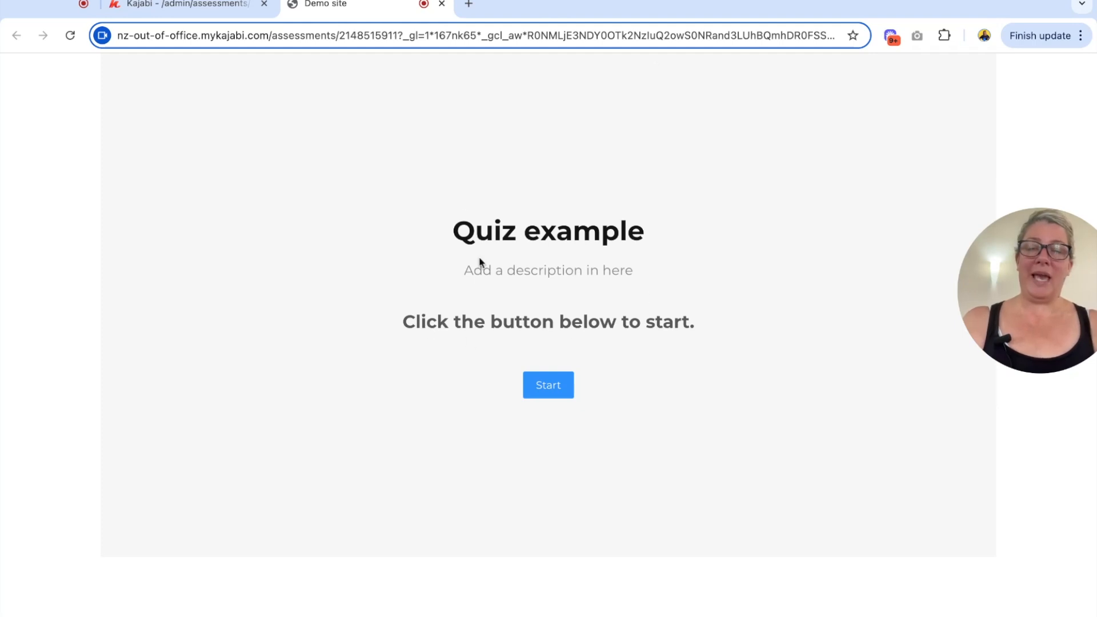
{"action": "left_click", "coordinate": [554, 390]}
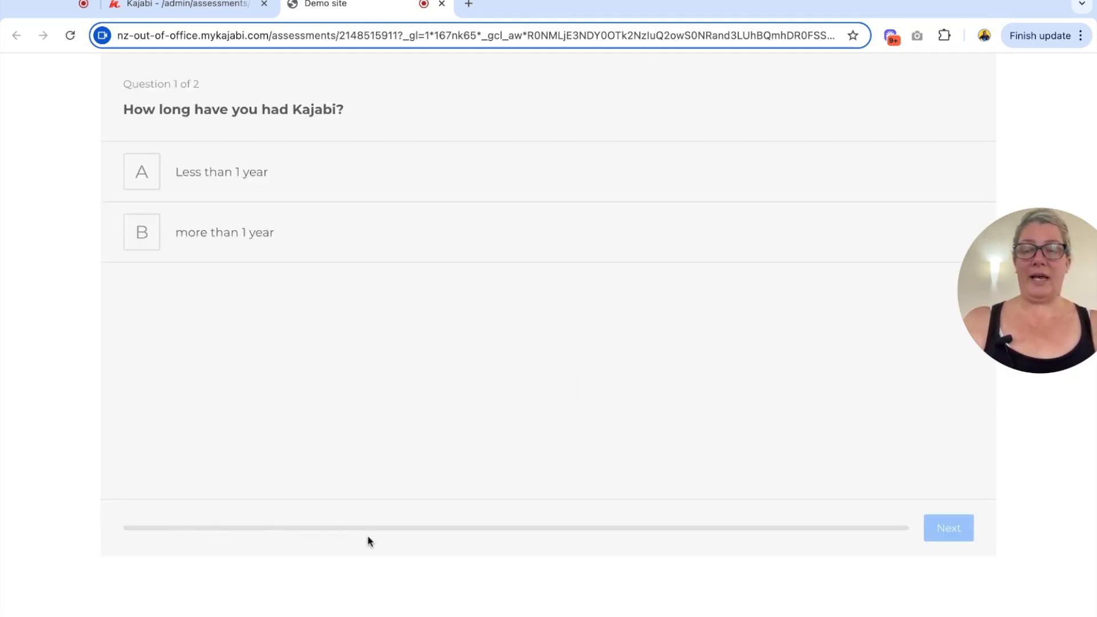
{"action": "left_click", "coordinate": [141, 231]}
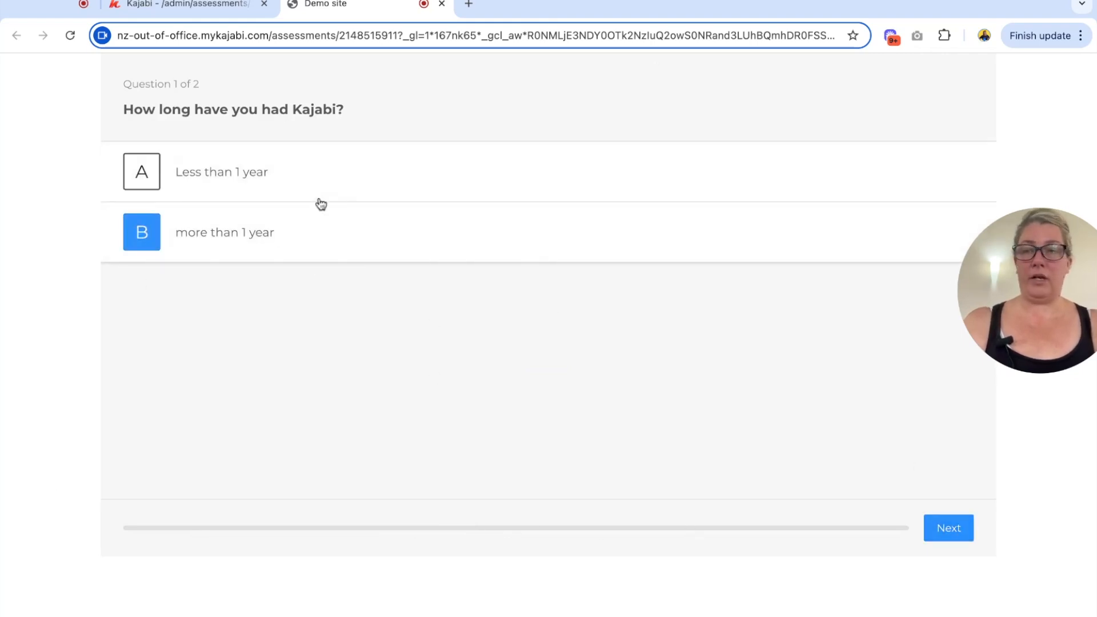
{"action": "left_click", "coordinate": [170, 171]}
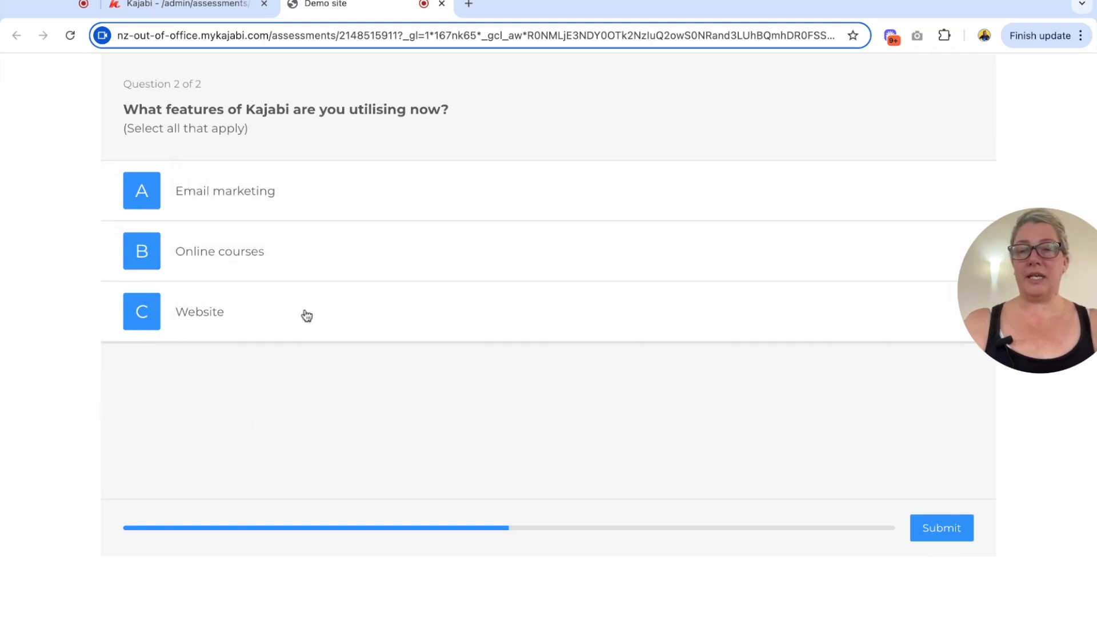
{"action": "left_click", "coordinate": [954, 528]}
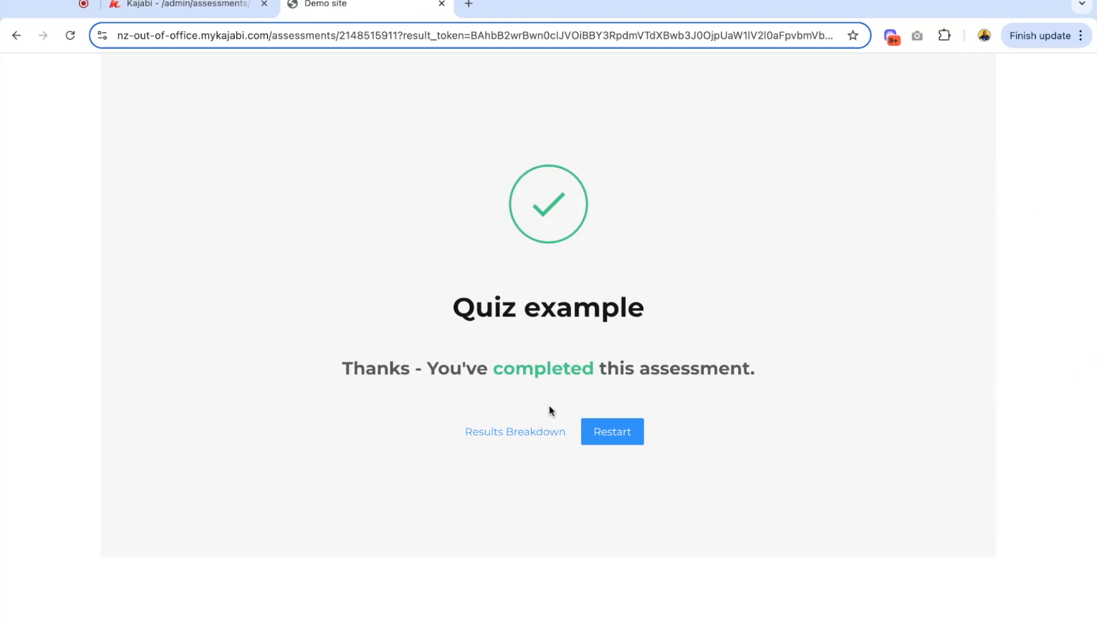
Step: Open the results breakdown of the submitted quiz and return to the assessment's admin page
{"action": "left_click", "coordinate": [514, 432]}
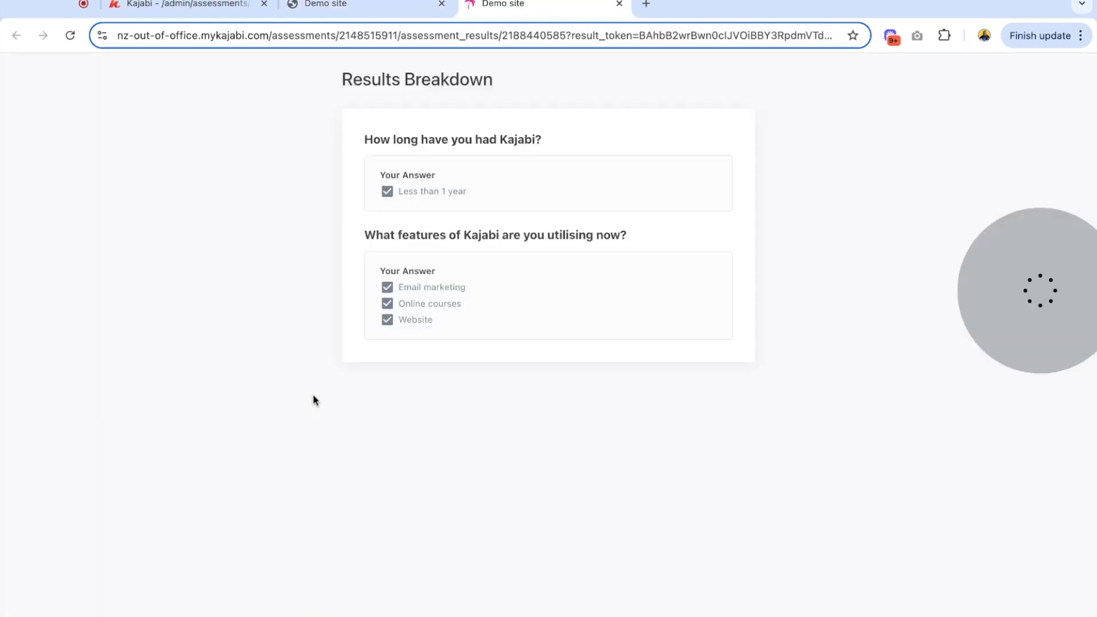
{"action": "left_click", "coordinate": [363, 11]}
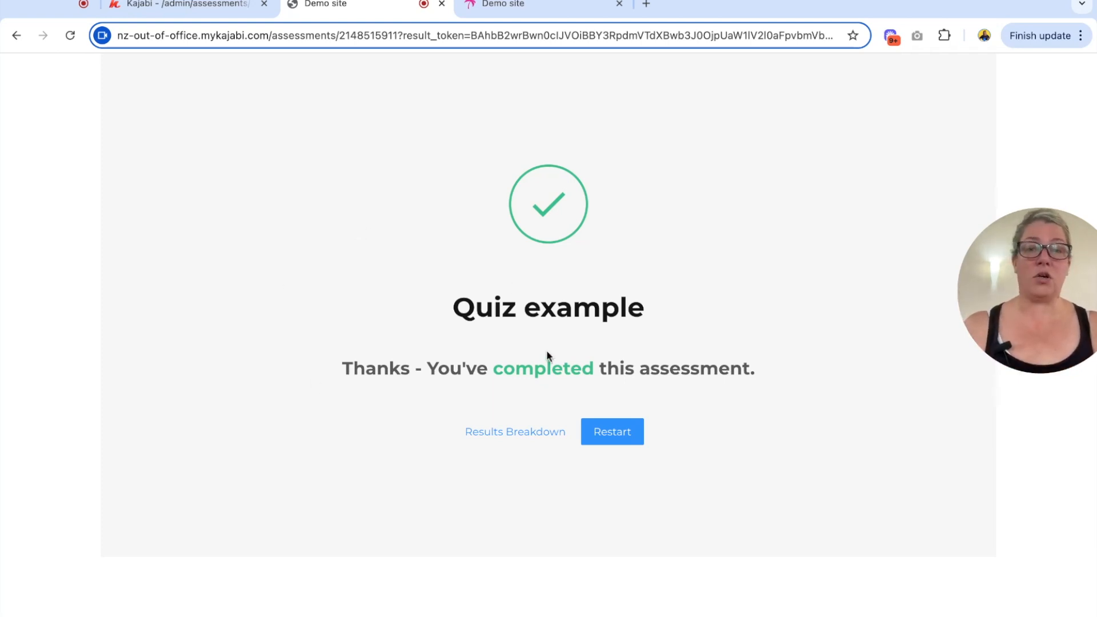
{"action": "left_click", "coordinate": [196, 9]}
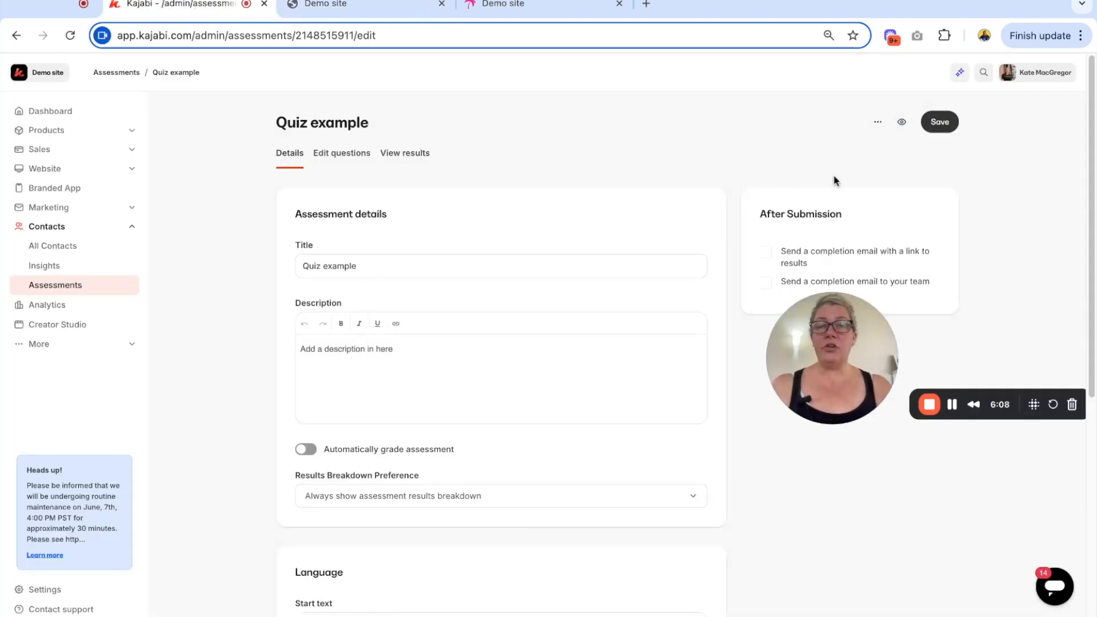
Step: View the assessment's results and inspect the answers of the submitted entry
{"action": "left_click", "coordinate": [425, 155]}
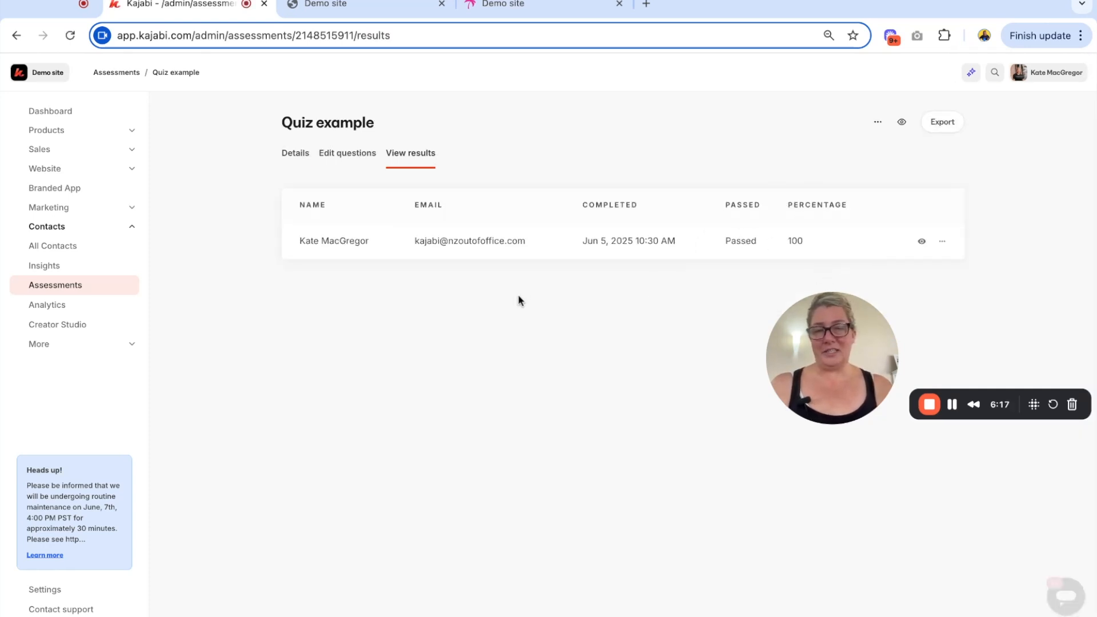
{"action": "left_click", "coordinate": [921, 242]}
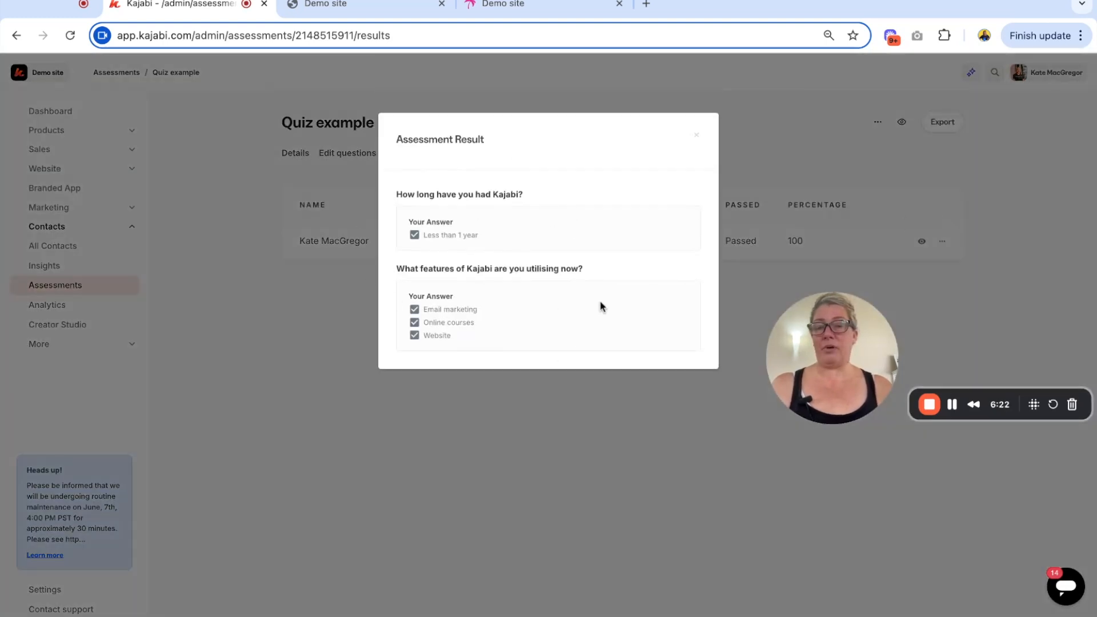
{"action": "left_click", "coordinate": [595, 466]}
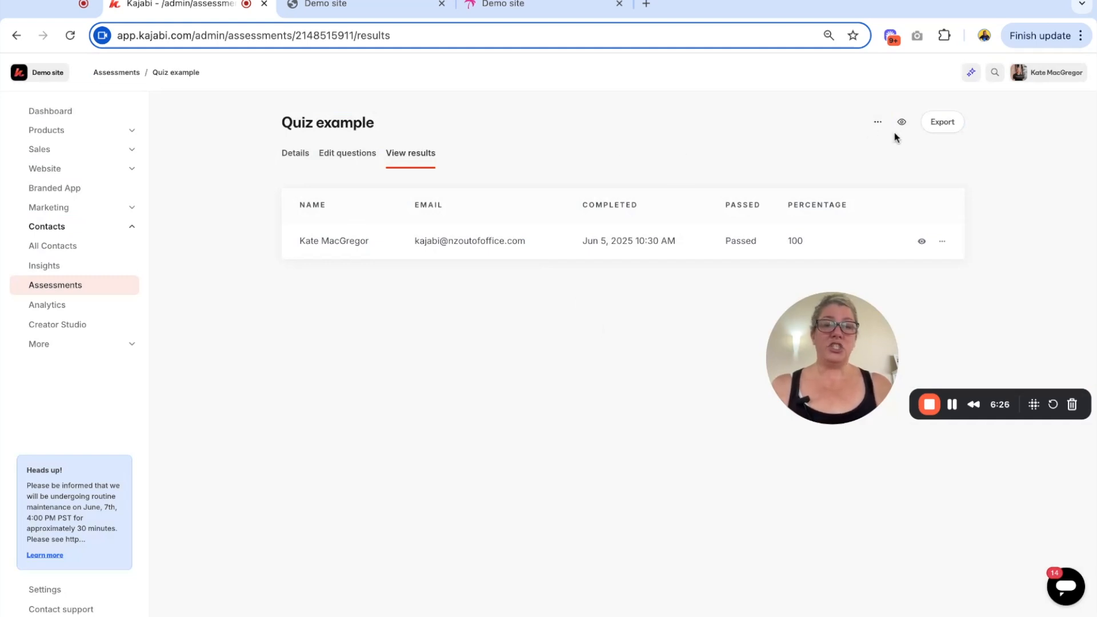
{"action": "left_click", "coordinate": [878, 121]}
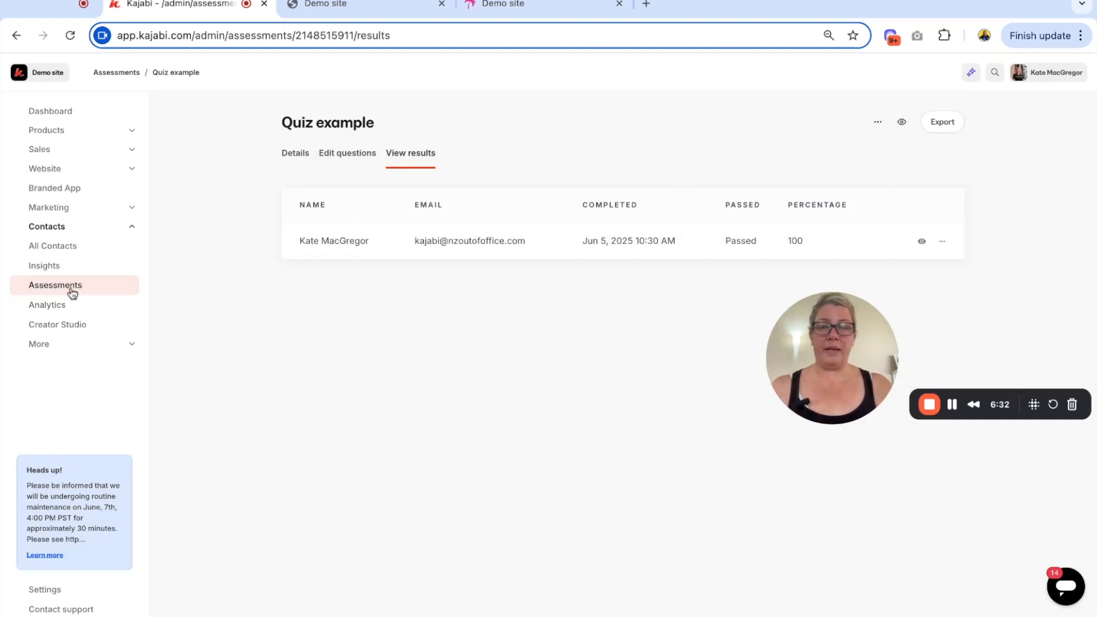
Step: Preview "Quiz example" from the assessments list and copy its web address without the tracking parameters
{"action": "left_click", "coordinate": [72, 289]}
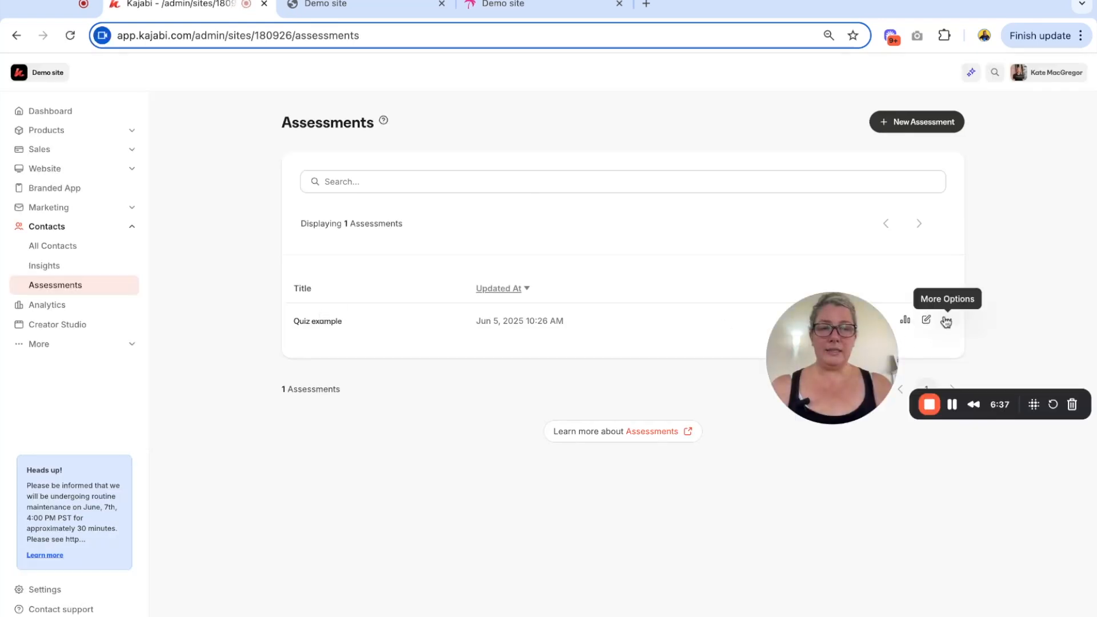
{"action": "left_click", "coordinate": [947, 319]}
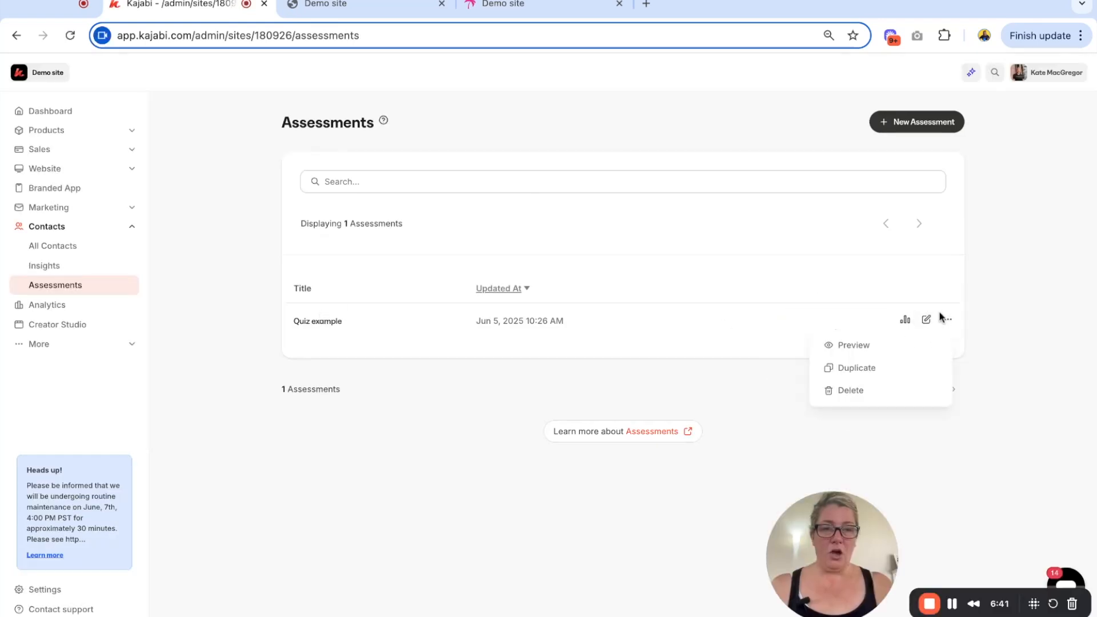
{"action": "left_click", "coordinate": [857, 354]}
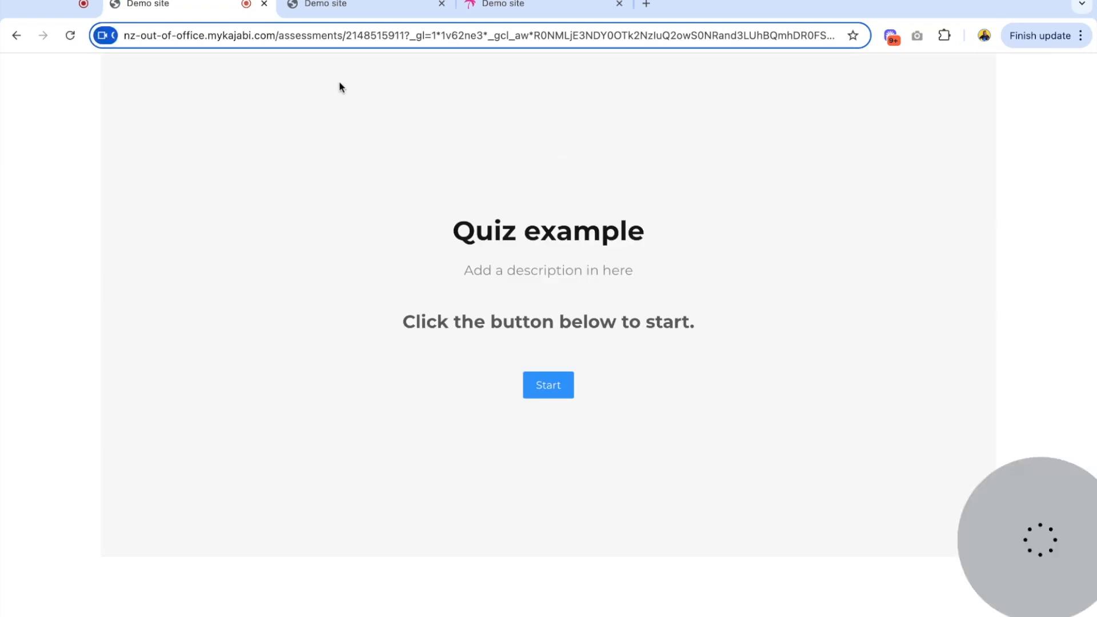
{"action": "left_click", "coordinate": [281, 35]}
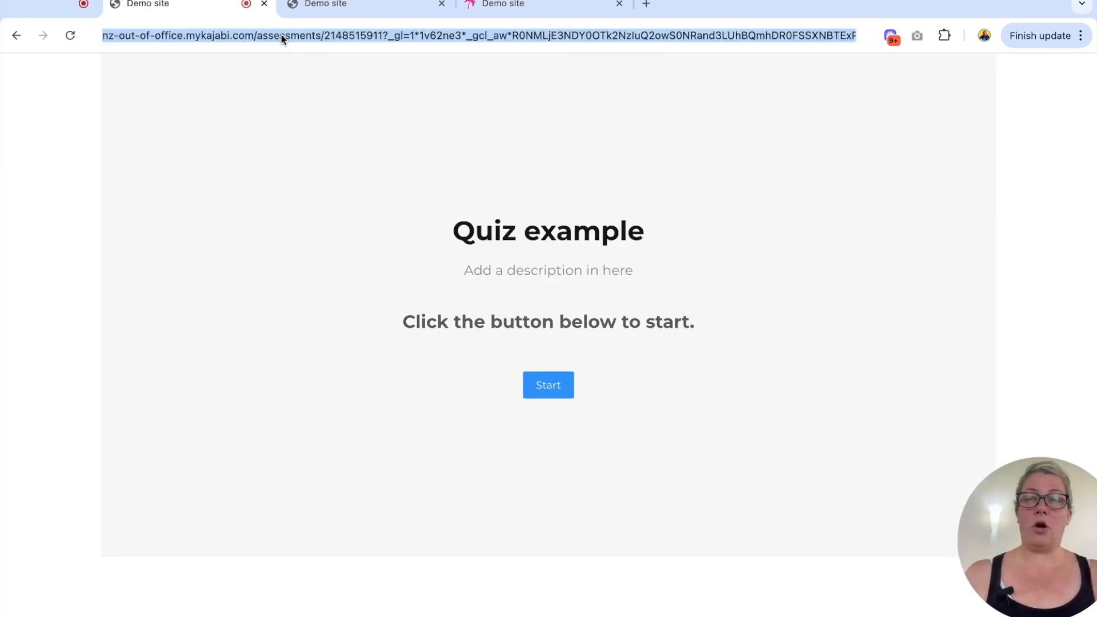
{"action": "left_click_drag", "start_coordinate": [418, 35], "coordinate": [99, 38]}
{"action": "key", "text": "ctrl+c"}
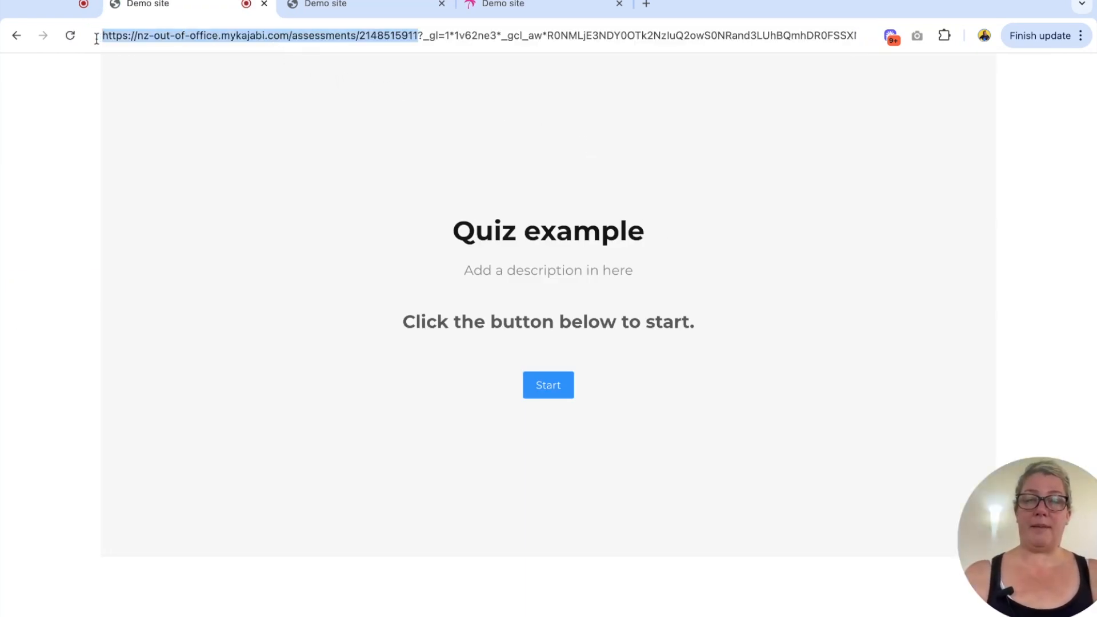
Step: Open the copied assessment link in a new browser tab
{"action": "left_click", "coordinate": [382, 306]}
{"action": "left_click", "coordinate": [646, 3]}
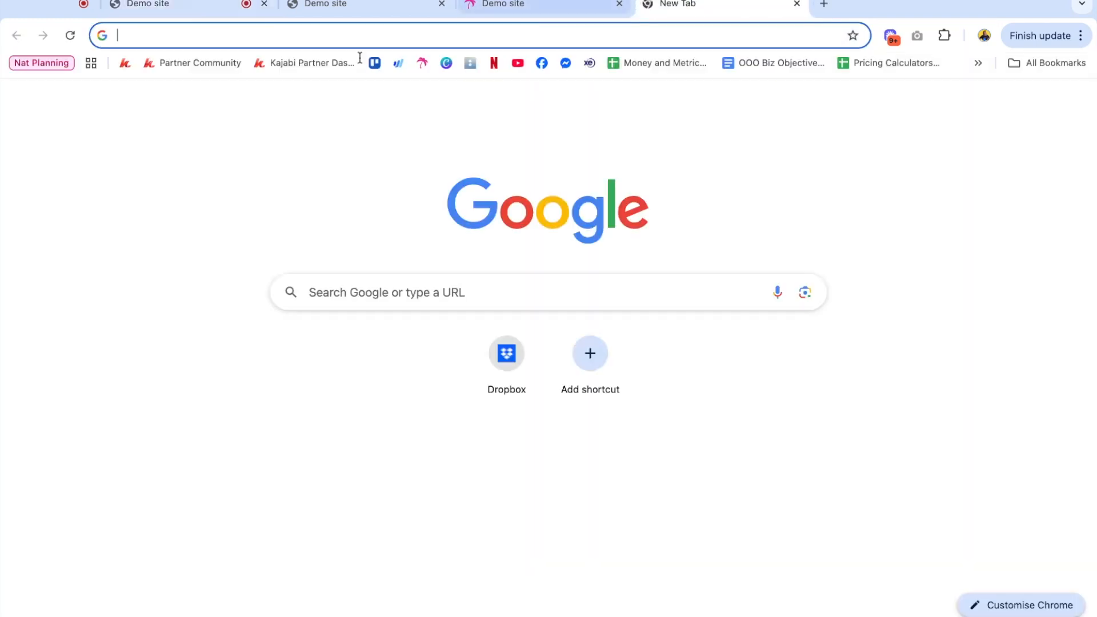
{"action": "key", "text": "ctrl+v"}
{"action": "key", "text": "Return"}
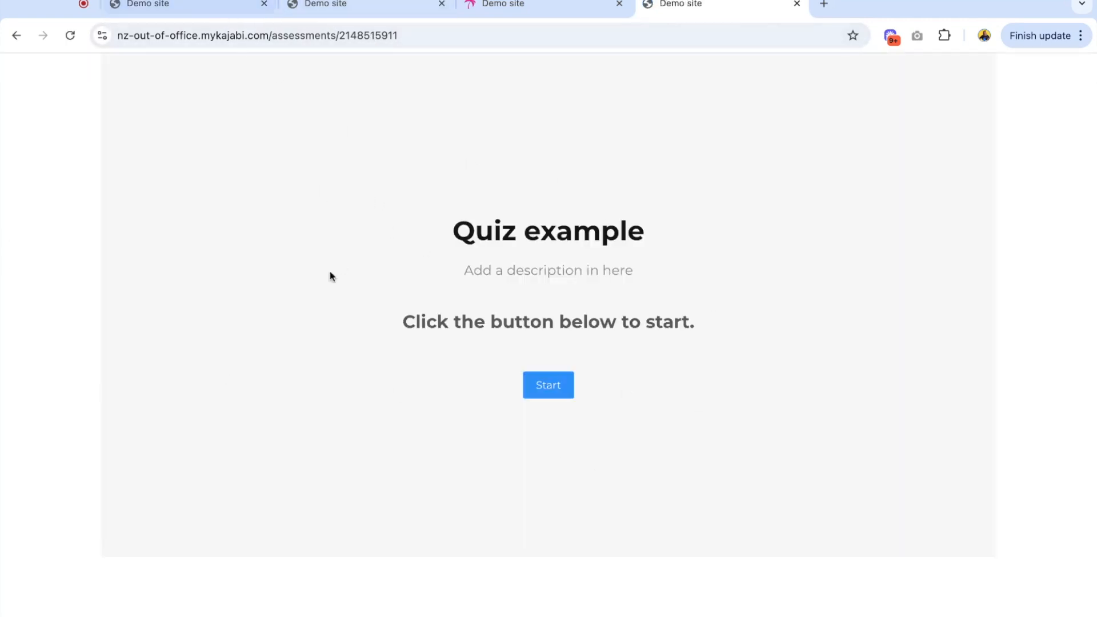
Step: Return to the assessments list and open the results of "Quiz example"
{"action": "left_click", "coordinate": [215, 5]}
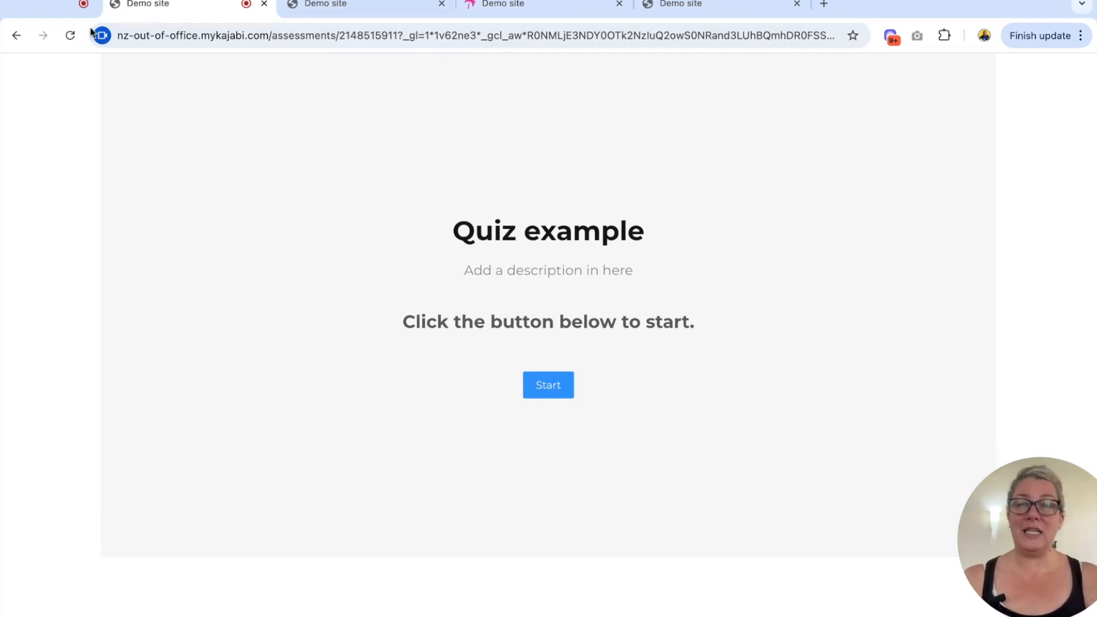
{"action": "left_click", "coordinate": [71, 35]}
{"action": "left_click", "coordinate": [13, 36]}
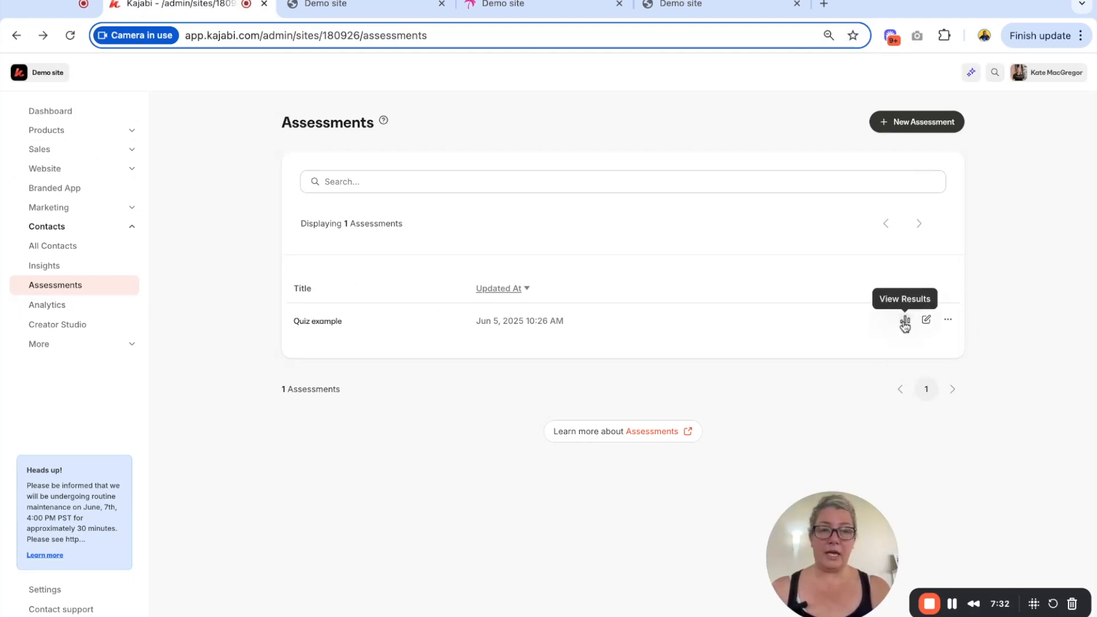
{"action": "left_click", "coordinate": [906, 321]}
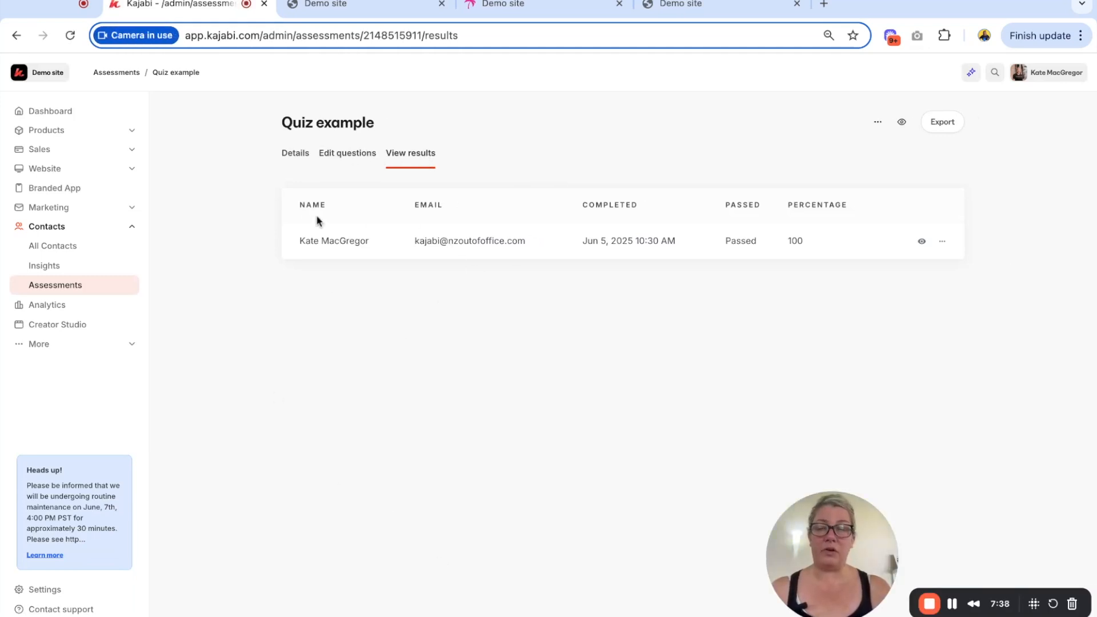
Step: Open the full profile of the contact who completed the quiz from the list of all contacts
{"action": "left_click", "coordinate": [92, 246]}
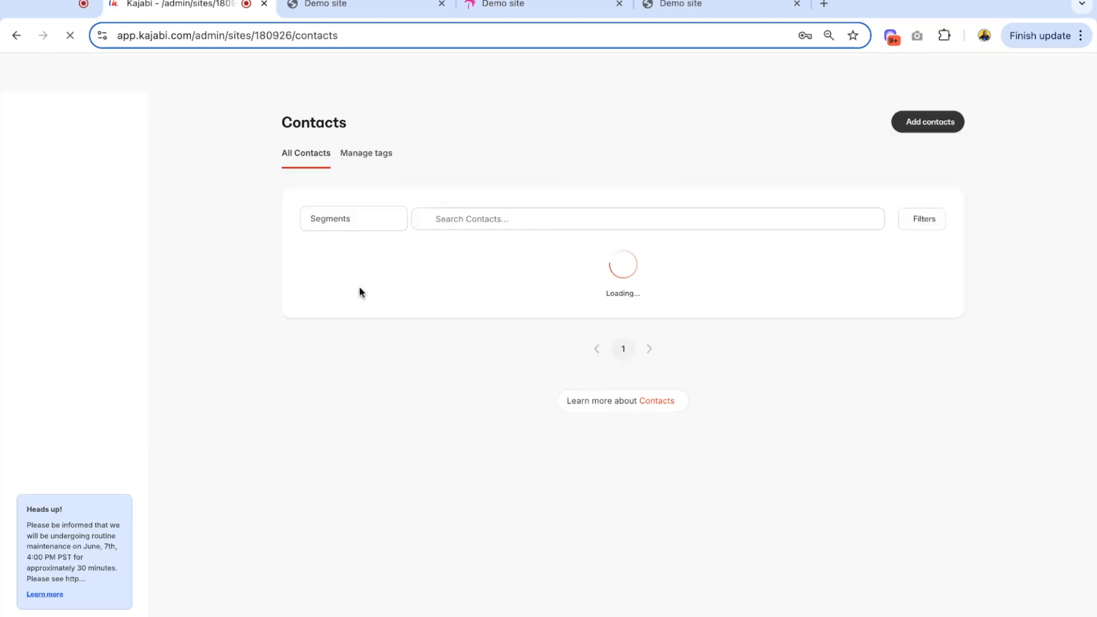
{"action": "left_click", "coordinate": [284, 334]}
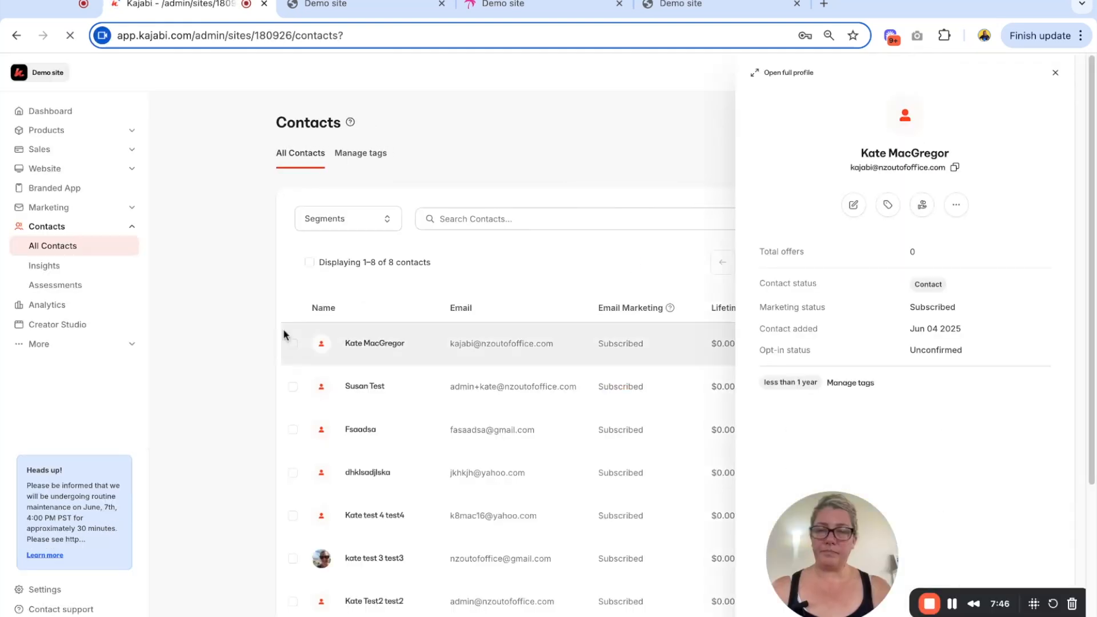
{"action": "left_click", "coordinate": [771, 73]}
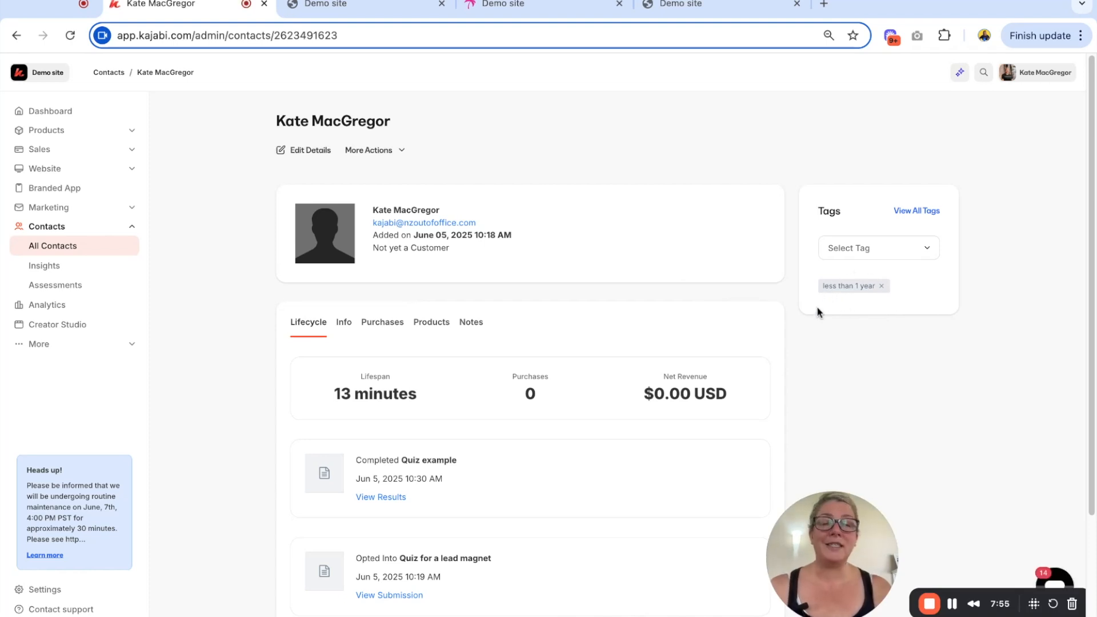
Step: Examine the contact's additional info and lifecycle activity, including the answers recorded for "Quiz example"
{"action": "left_click", "coordinate": [343, 324]}
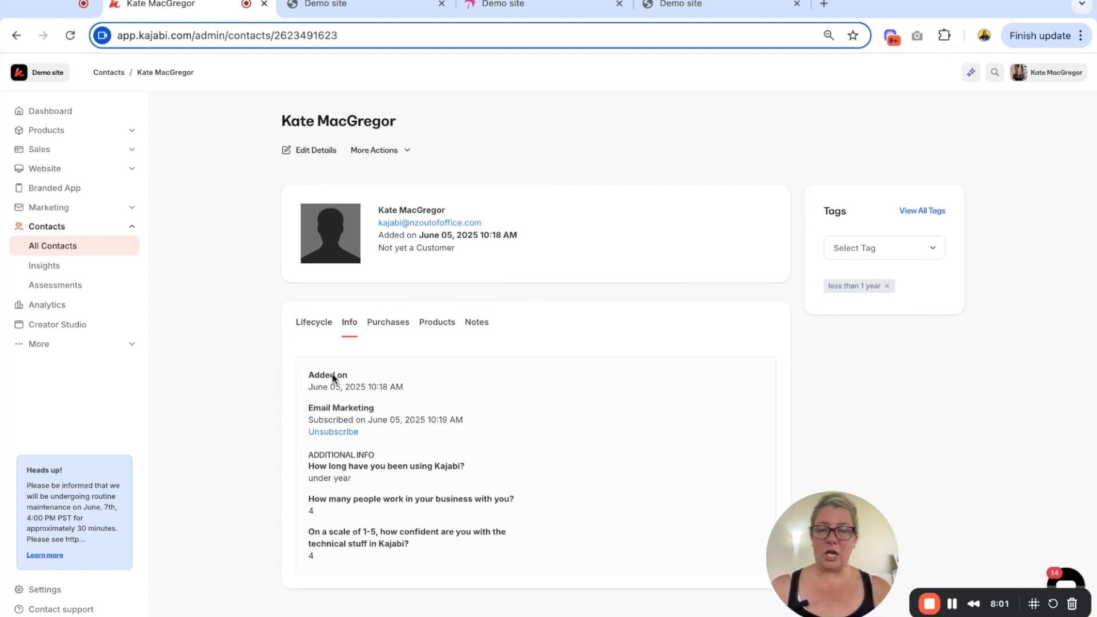
{"action": "left_click", "coordinate": [324, 322]}
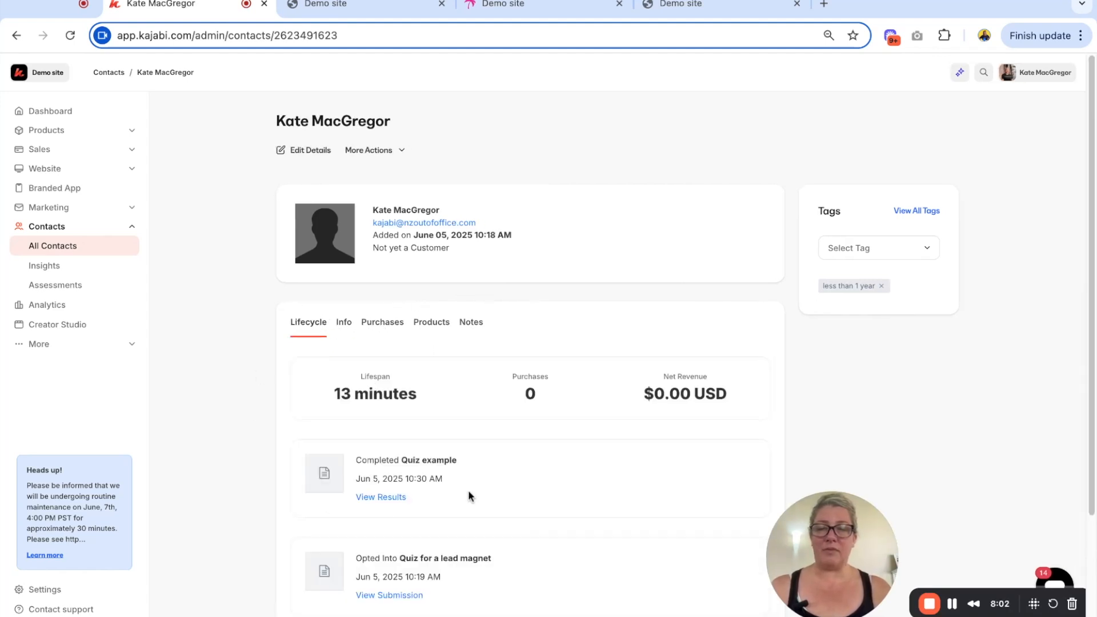
{"action": "scroll", "coordinate": [387, 276], "scroll_direction": "down", "scroll_amount": 2}
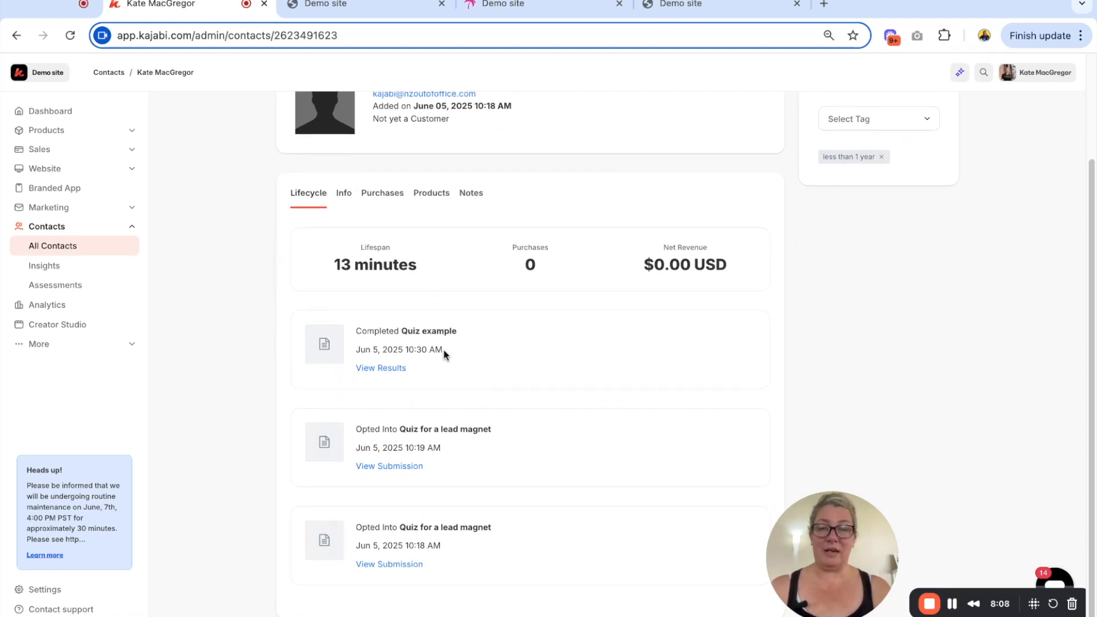
{"action": "scroll", "coordinate": [444, 354], "scroll_direction": "down", "scroll_amount": 1}
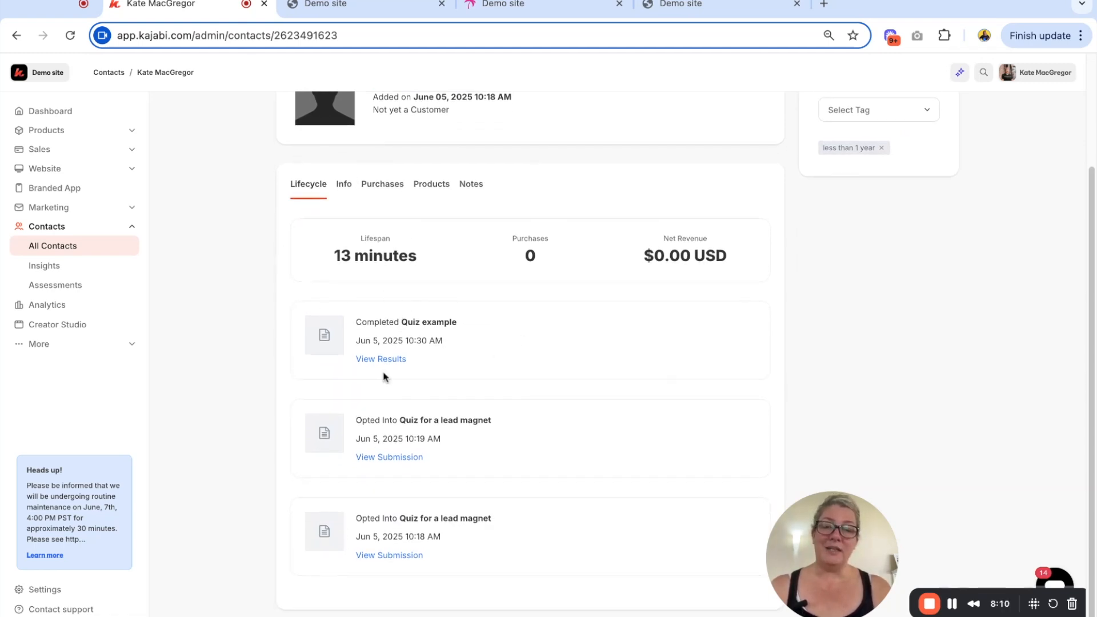
{"action": "scroll", "coordinate": [421, 369], "scroll_direction": "up", "scroll_amount": 1}
{"action": "left_click", "coordinate": [400, 381]}
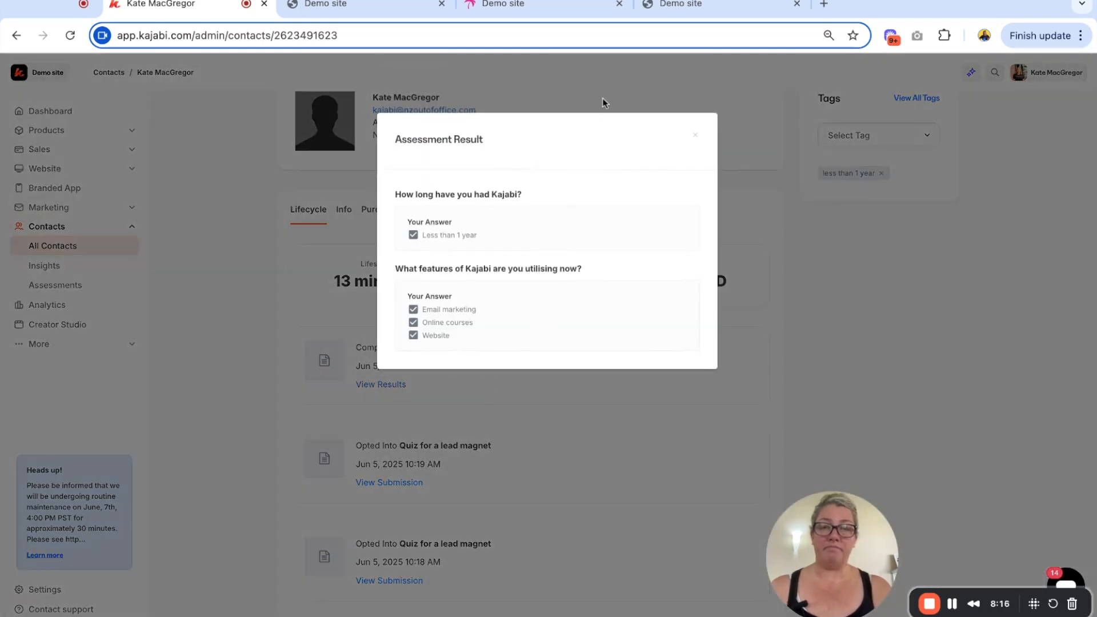
{"action": "left_click", "coordinate": [695, 137]}
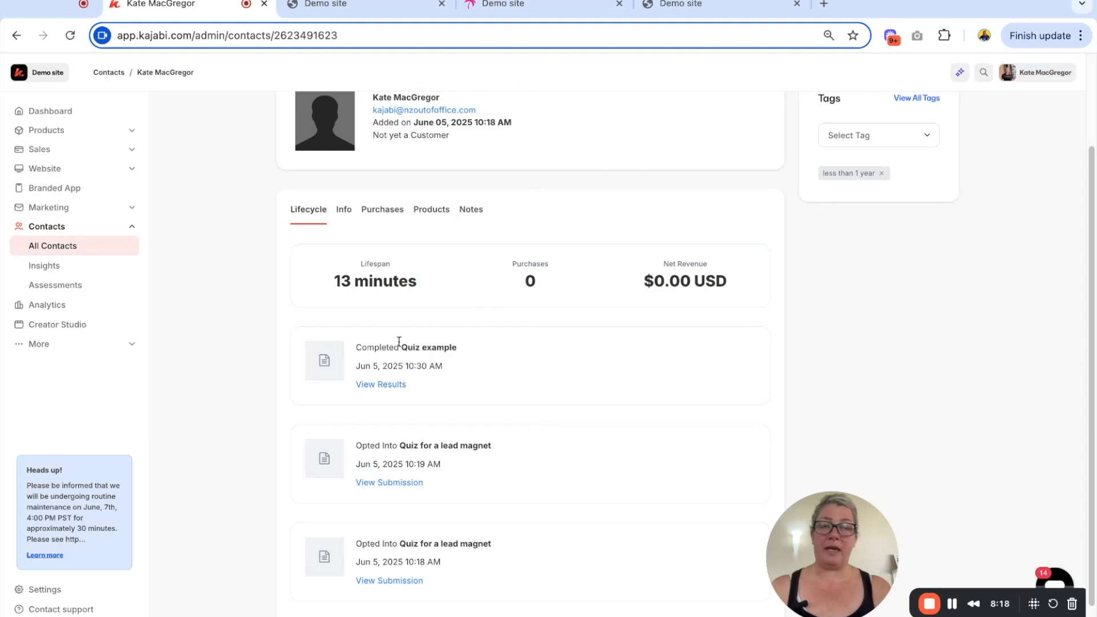
{"action": "scroll", "coordinate": [398, 354], "scroll_direction": "up", "scroll_amount": 2}
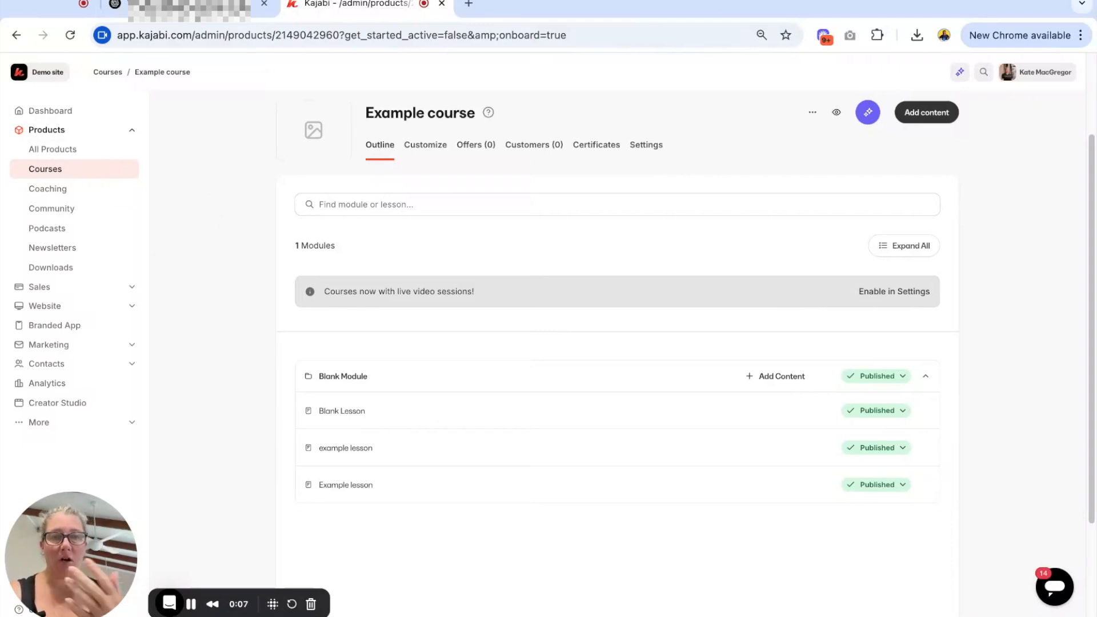
Step: Preview the "Example course" product and look over the lessons in its Blank Module
{"action": "left_click", "coordinate": [836, 114]}
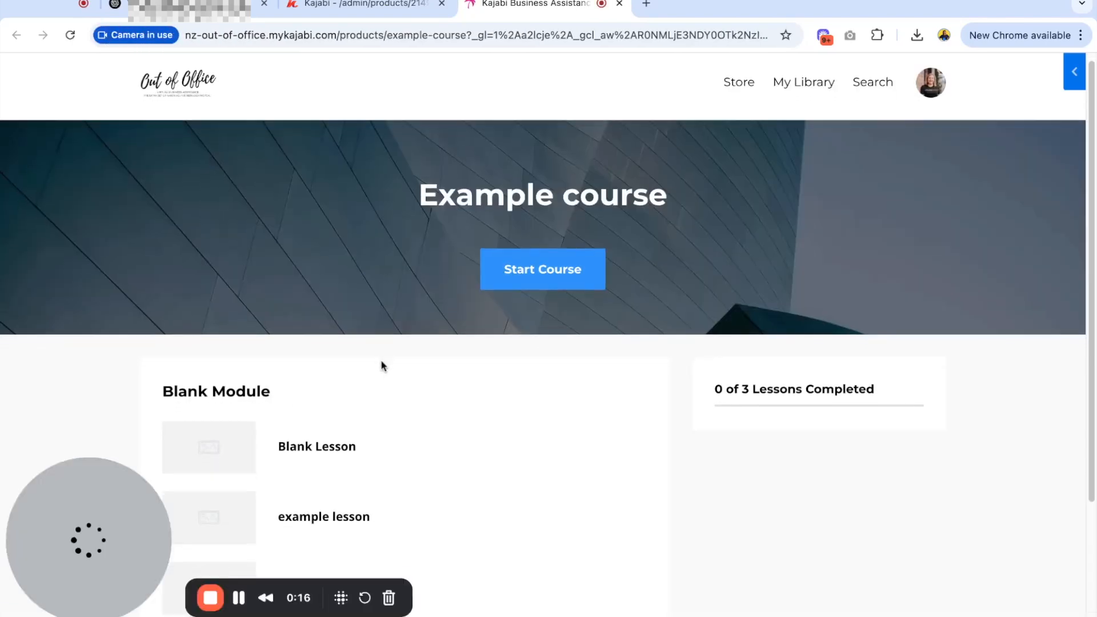
{"action": "scroll", "coordinate": [381, 360], "scroll_direction": "down", "scroll_amount": 3}
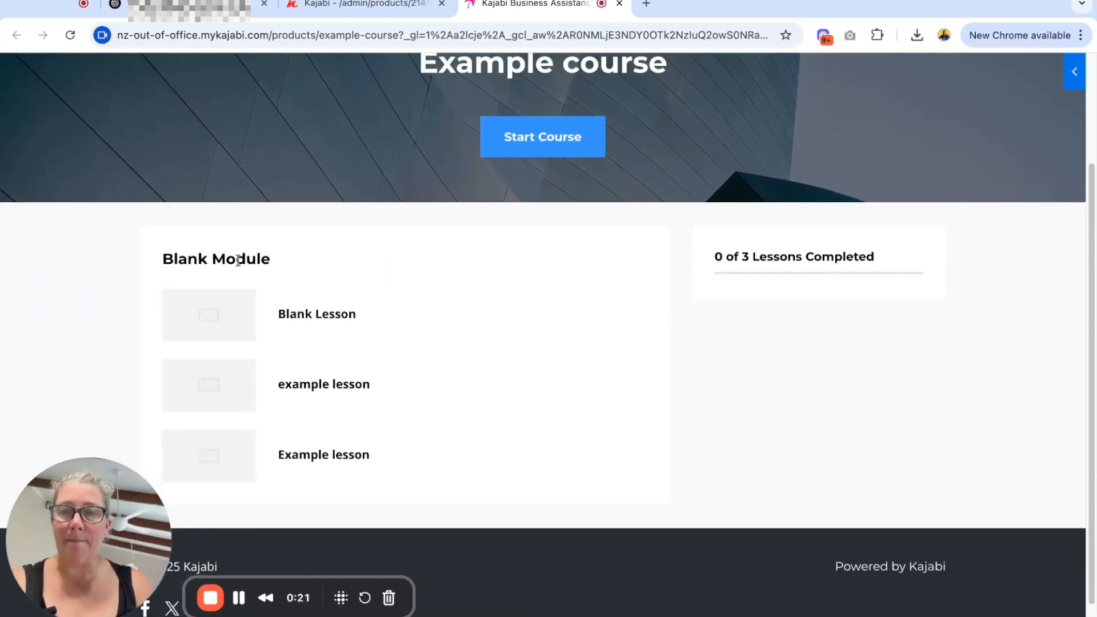
{"action": "scroll", "coordinate": [330, 455], "scroll_direction": "up", "scroll_amount": 1}
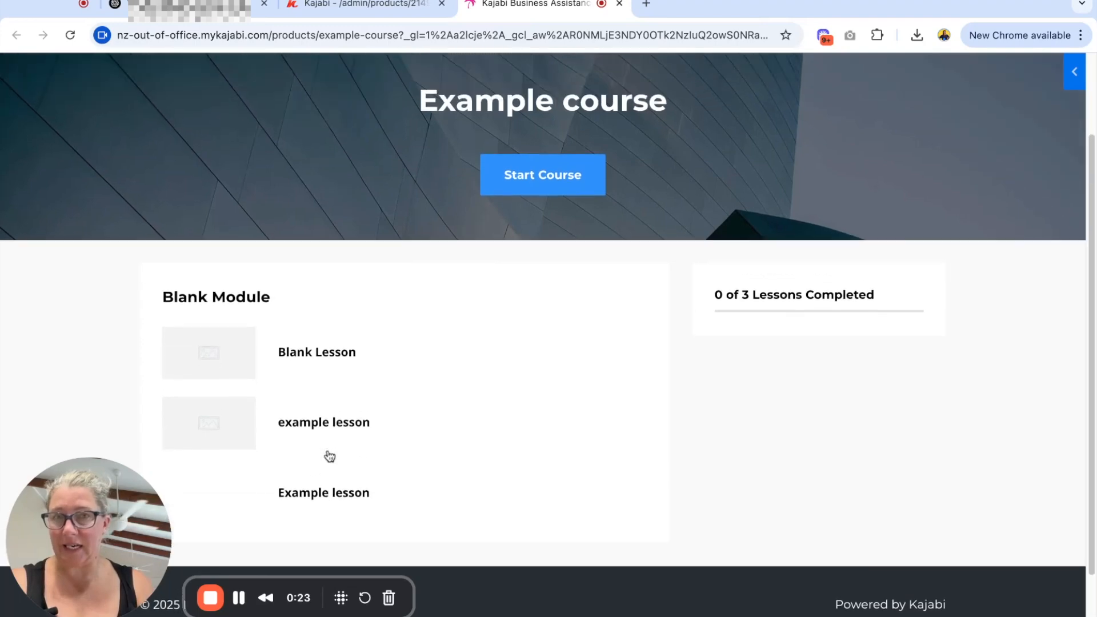
Step: Return to the "Example course" outline and add a new quiz to the Blank Module
{"action": "scroll", "coordinate": [330, 451], "scroll_direction": "up", "scroll_amount": 2}
{"action": "left_click", "coordinate": [369, 7]}
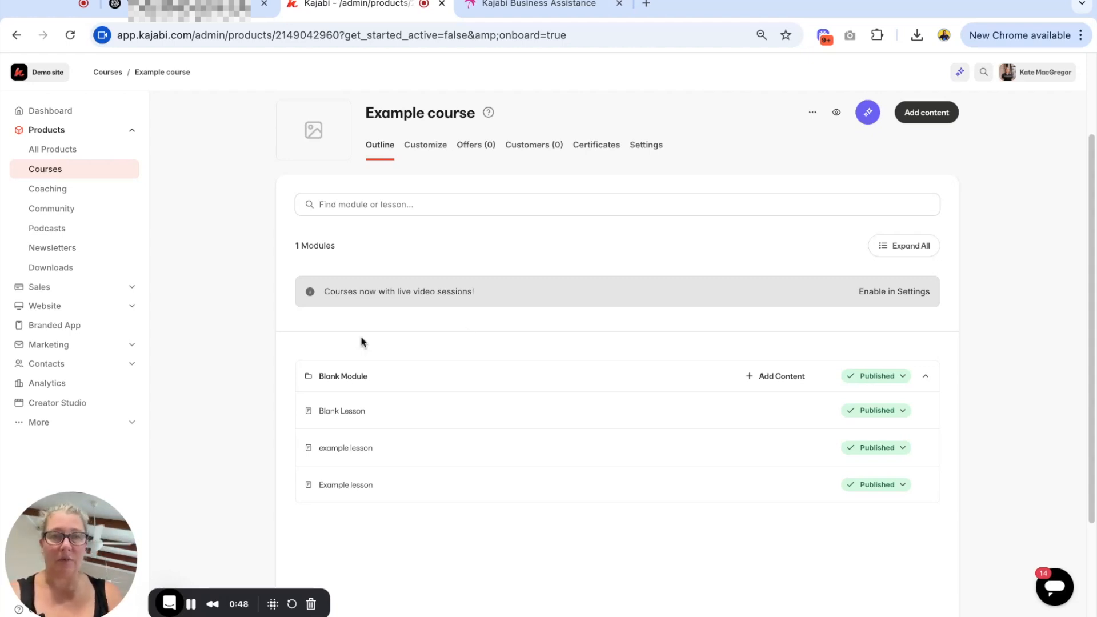
{"action": "scroll", "coordinate": [294, 382], "scroll_direction": "down", "scroll_amount": 1}
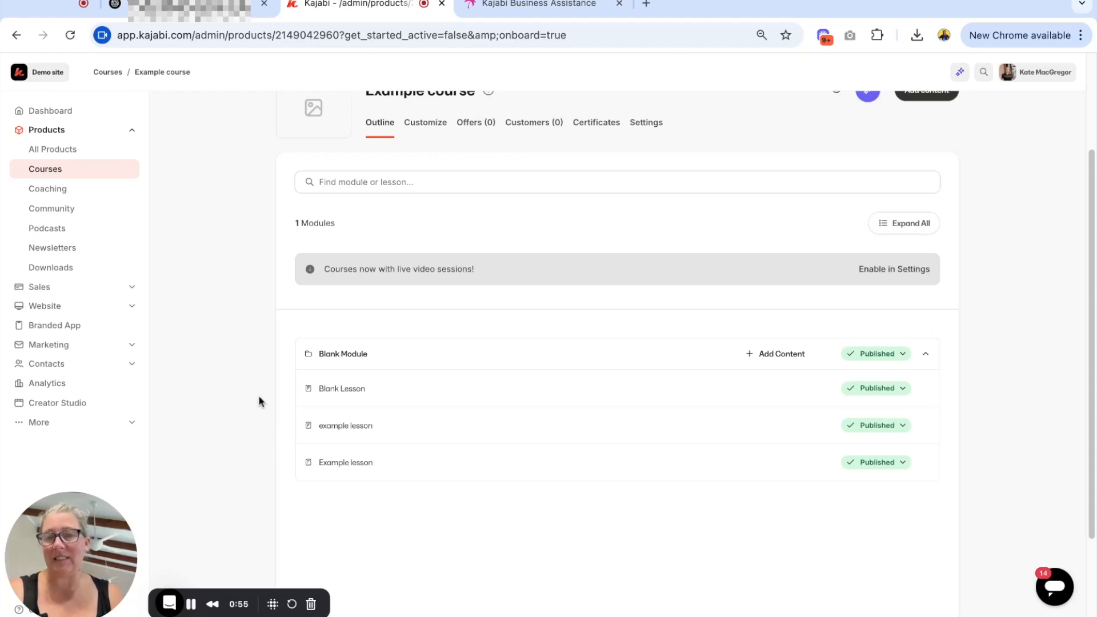
{"action": "scroll", "coordinate": [258, 395], "scroll_direction": "up", "scroll_amount": 1}
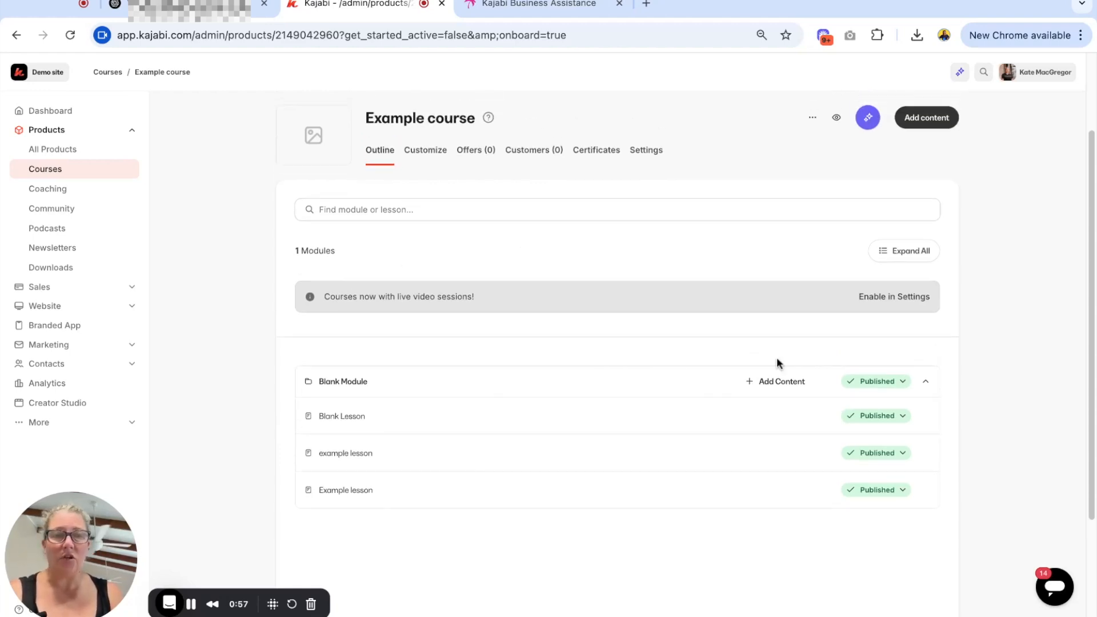
{"action": "scroll", "coordinate": [541, 543], "scroll_direction": "up", "scroll_amount": 2}
{"action": "scroll", "coordinate": [678, 504], "scroll_direction": "down", "scroll_amount": 2}
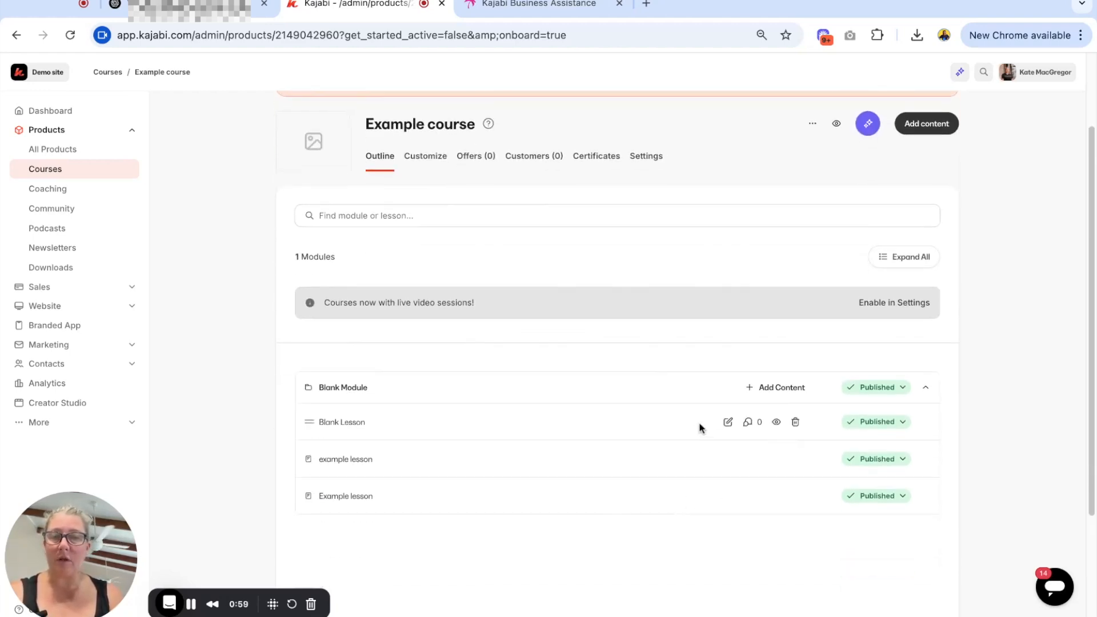
{"action": "left_click", "coordinate": [766, 394]}
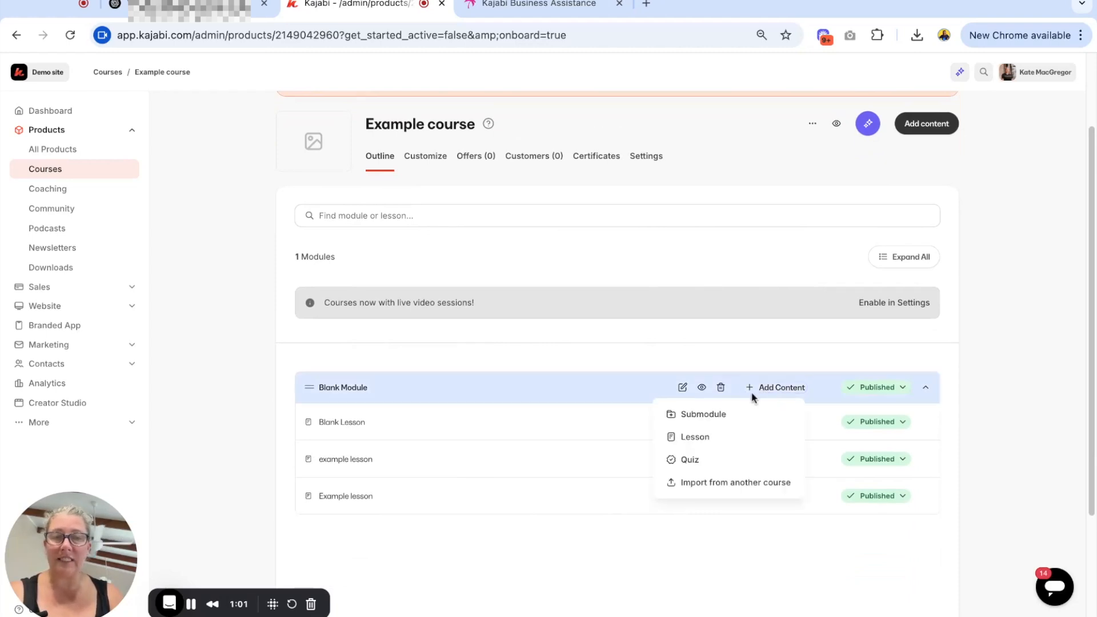
{"action": "left_click", "coordinate": [690, 460]}
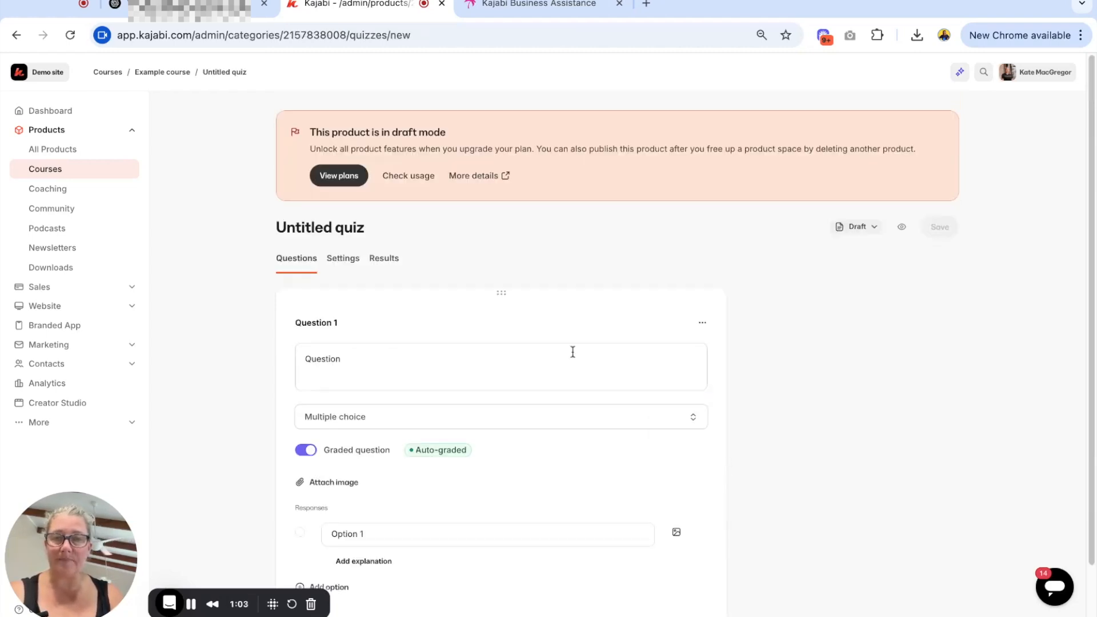
Step: In the quiz settings, set the title to "Test Quiz - module 1" and the description to "This is an example of a quiz within a course product"
{"action": "scroll", "coordinate": [572, 352], "scroll_direction": "down", "scroll_amount": 2}
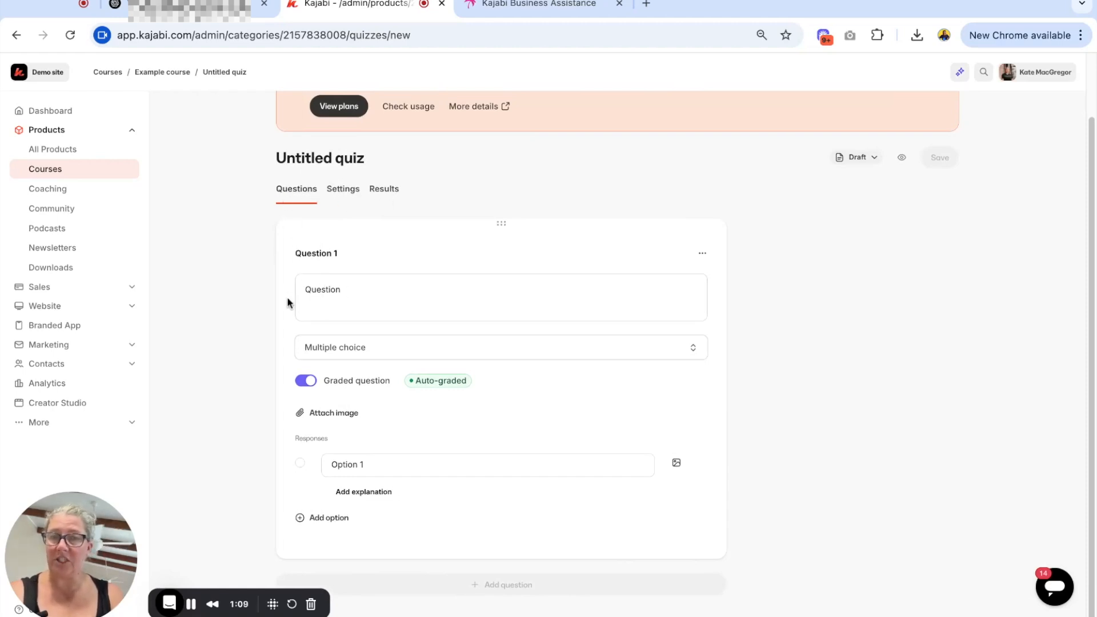
{"action": "left_click", "coordinate": [343, 192]}
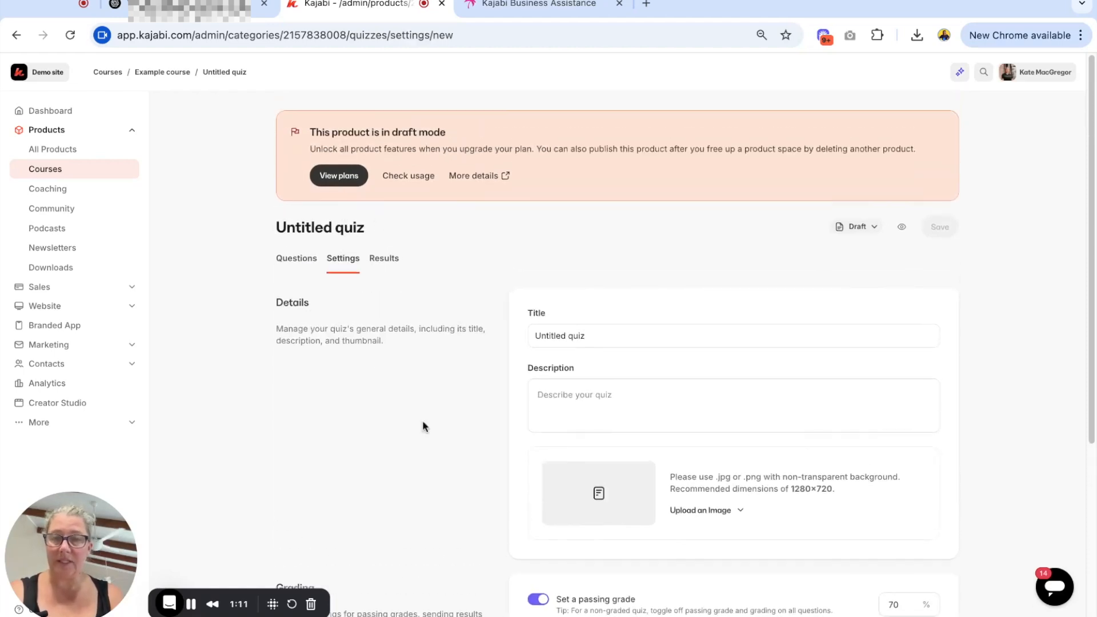
{"action": "scroll", "coordinate": [422, 426], "scroll_direction": "down", "scroll_amount": 2}
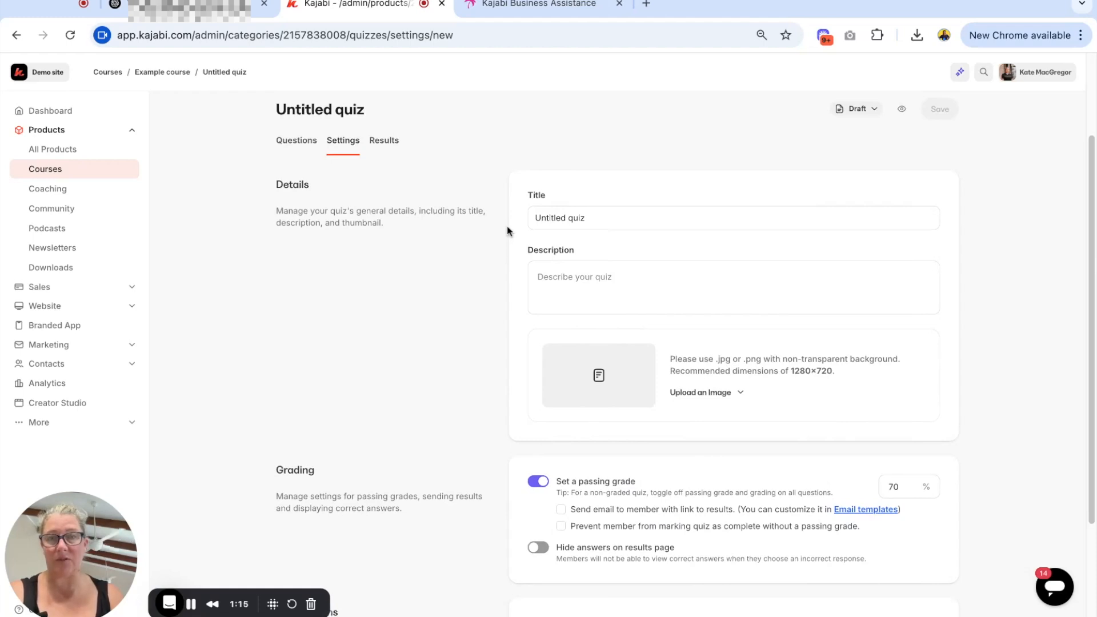
{"action": "triple_click", "coordinate": [593, 220]}
{"action": "type", "text": "Test "}
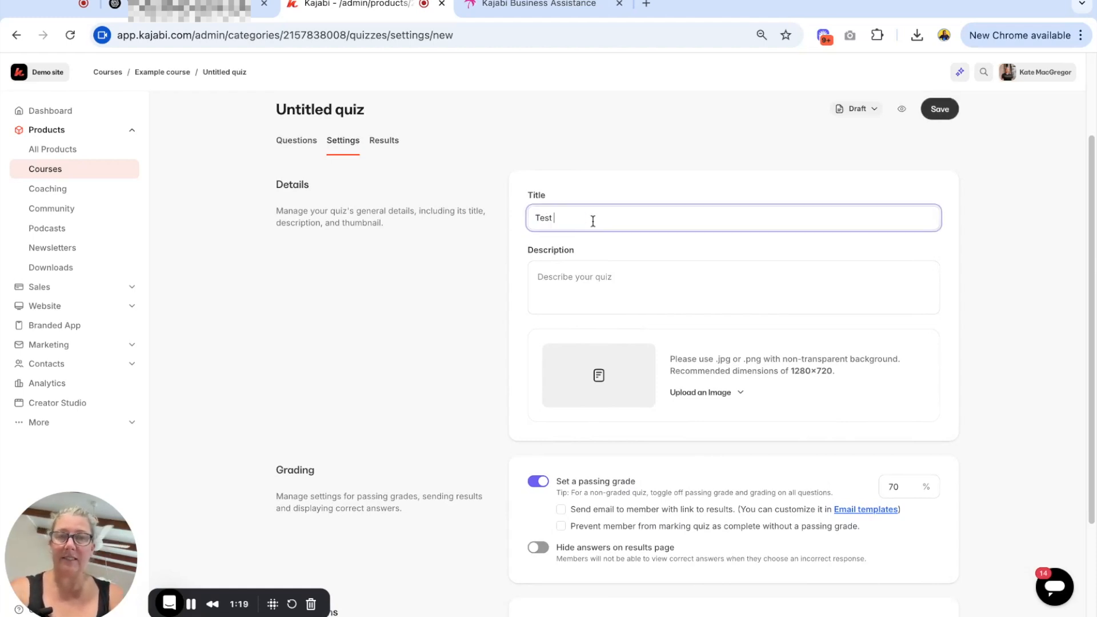
{"action": "type", "text": "Quiz - module 1"}
{"action": "left_click", "coordinate": [541, 274]}
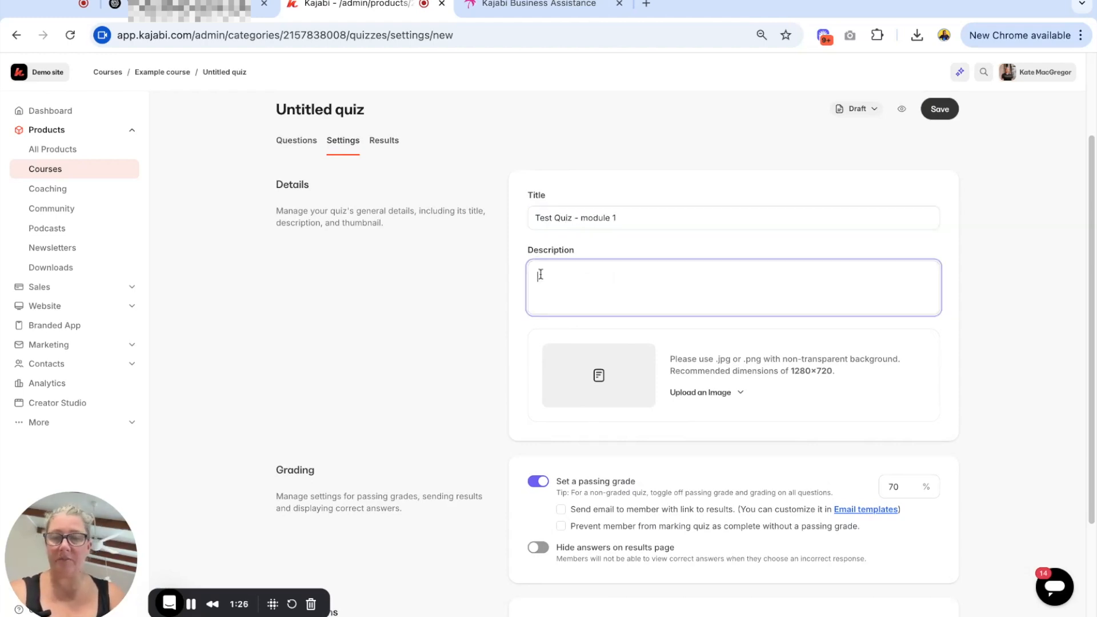
{"action": "type", "text": "This is an examp"}
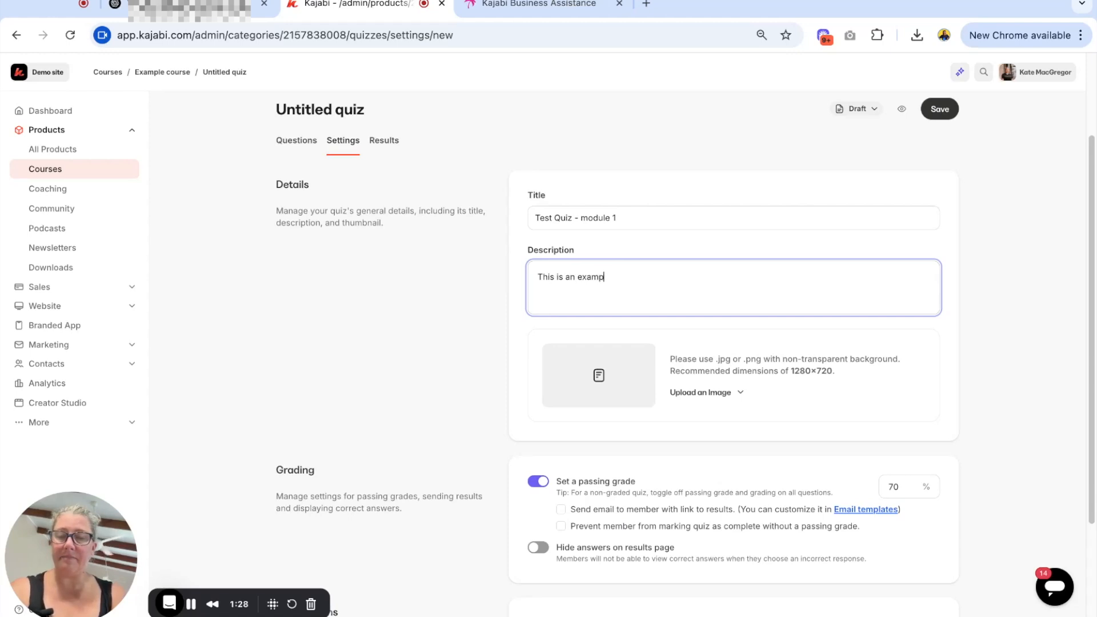
{"action": "type", "text": "le of a quiz within a cou"}
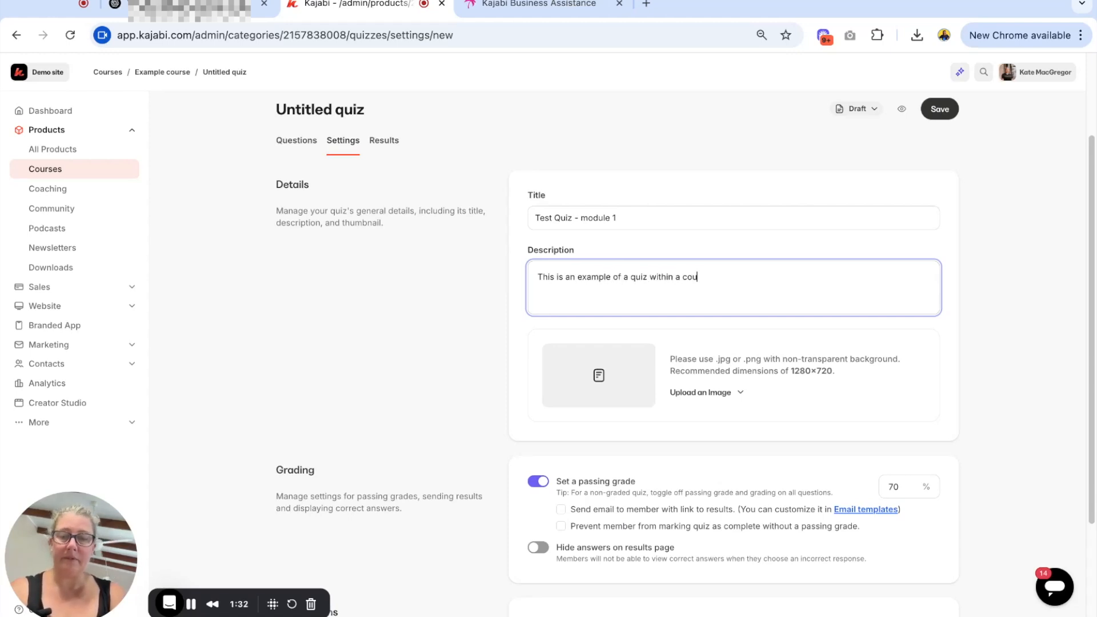
{"action": "type", "text": "rse product"}
Step: Upload "you know me busy busy.png" from the device as the quiz thumbnail and save the crop
{"action": "left_click", "coordinate": [663, 409]}
{"action": "left_click", "coordinate": [740, 394]}
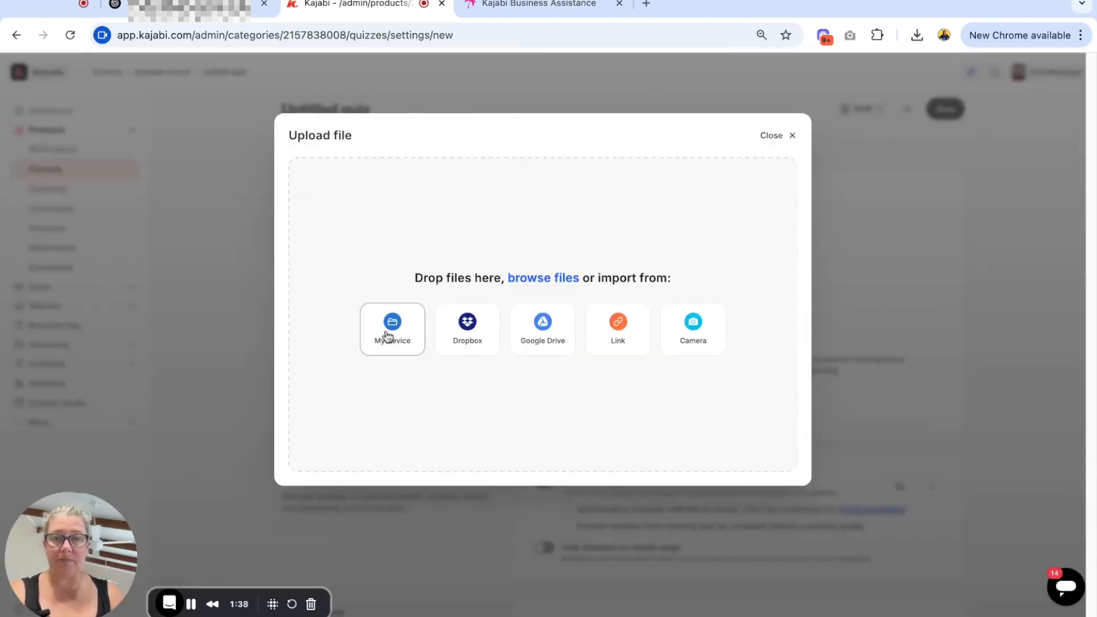
{"action": "left_click", "coordinate": [378, 332]}
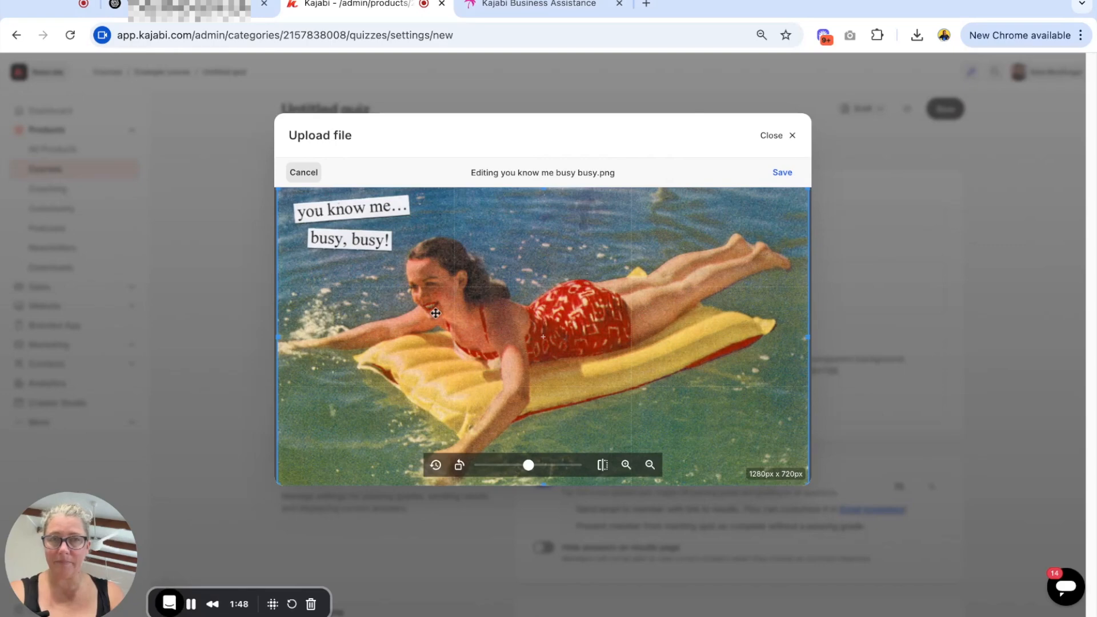
{"action": "left_click", "coordinate": [782, 173]}
{"action": "left_click", "coordinate": [335, 473]}
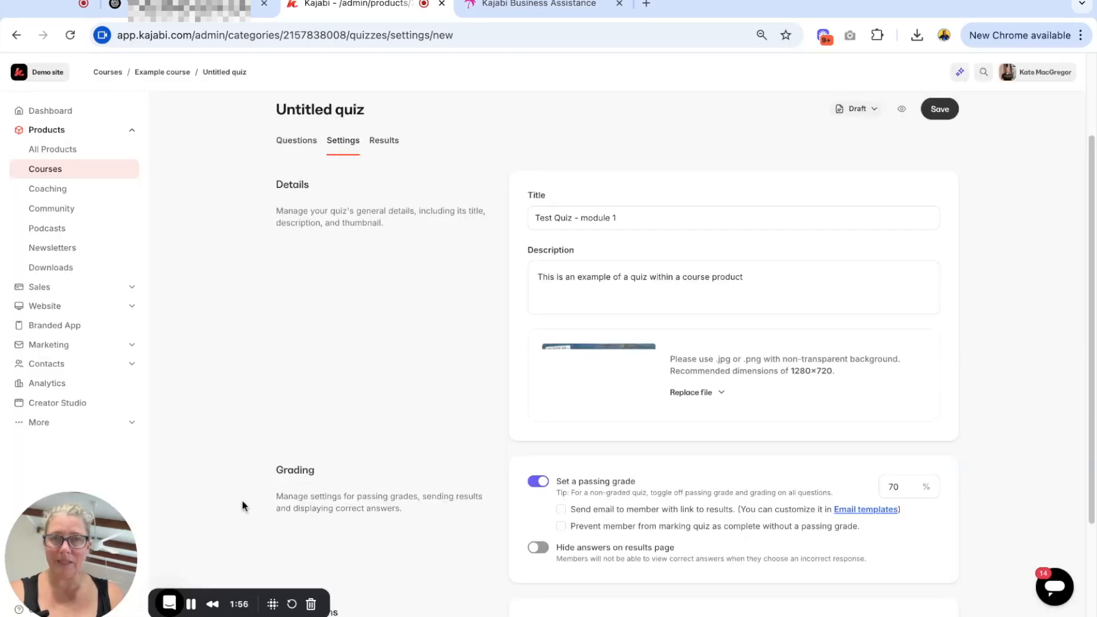
Step: Turn off the quiz's passing grade, and try the option that hides answers on the results page
{"action": "scroll", "coordinate": [633, 387], "scroll_direction": "down", "scroll_amount": 3}
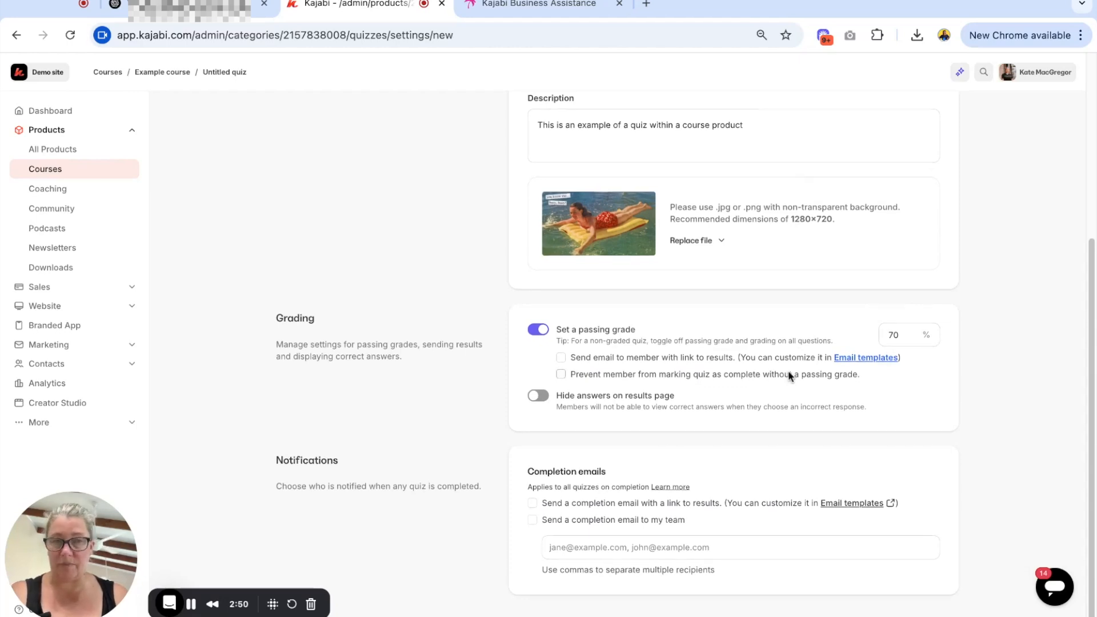
{"action": "left_click", "coordinate": [539, 332]}
{"action": "left_click", "coordinate": [542, 366]}
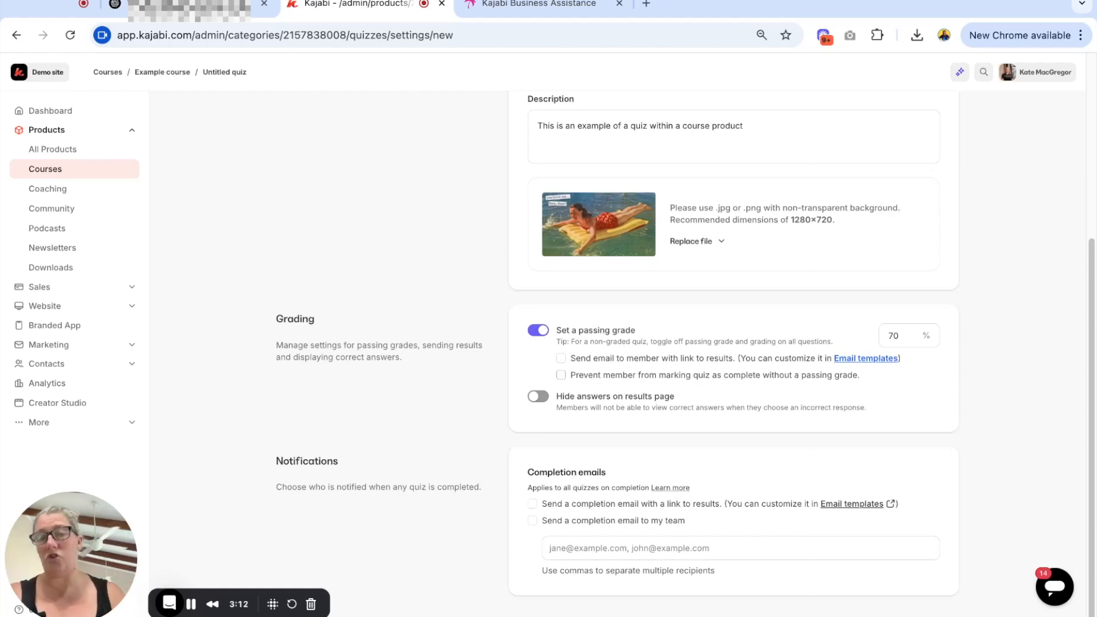
{"action": "left_click", "coordinate": [532, 335]}
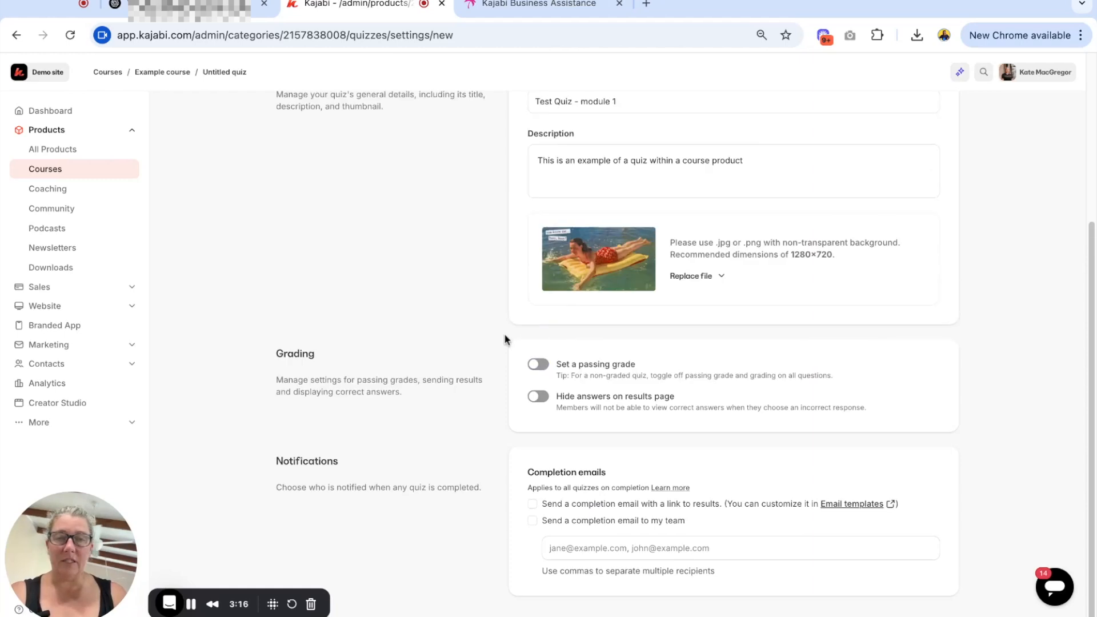
{"action": "left_click", "coordinate": [541, 398]}
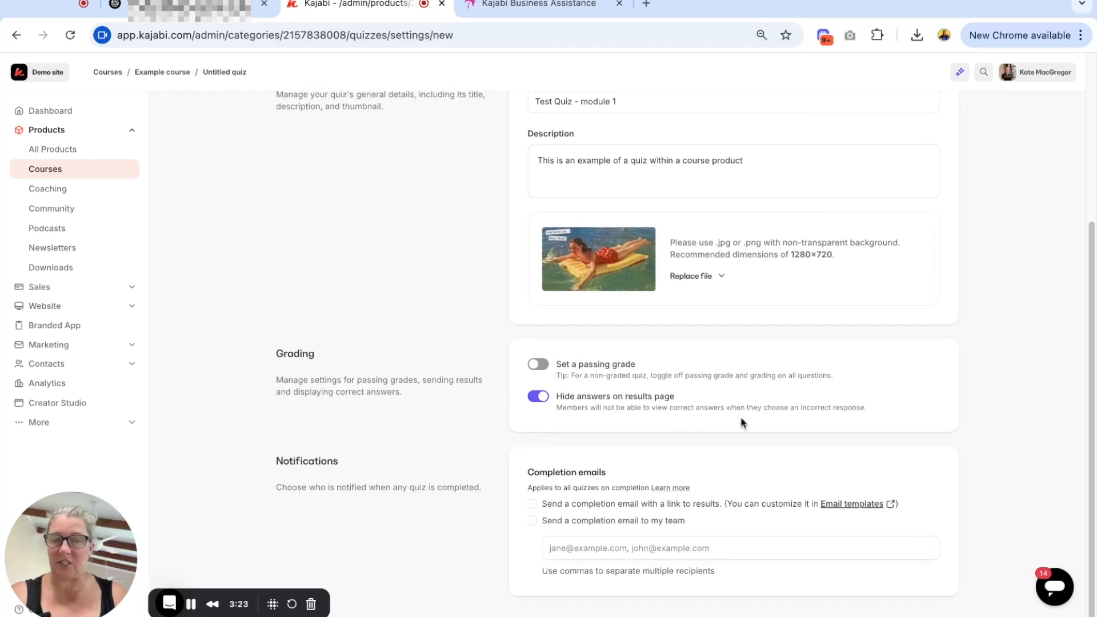
{"action": "left_click", "coordinate": [536, 399]}
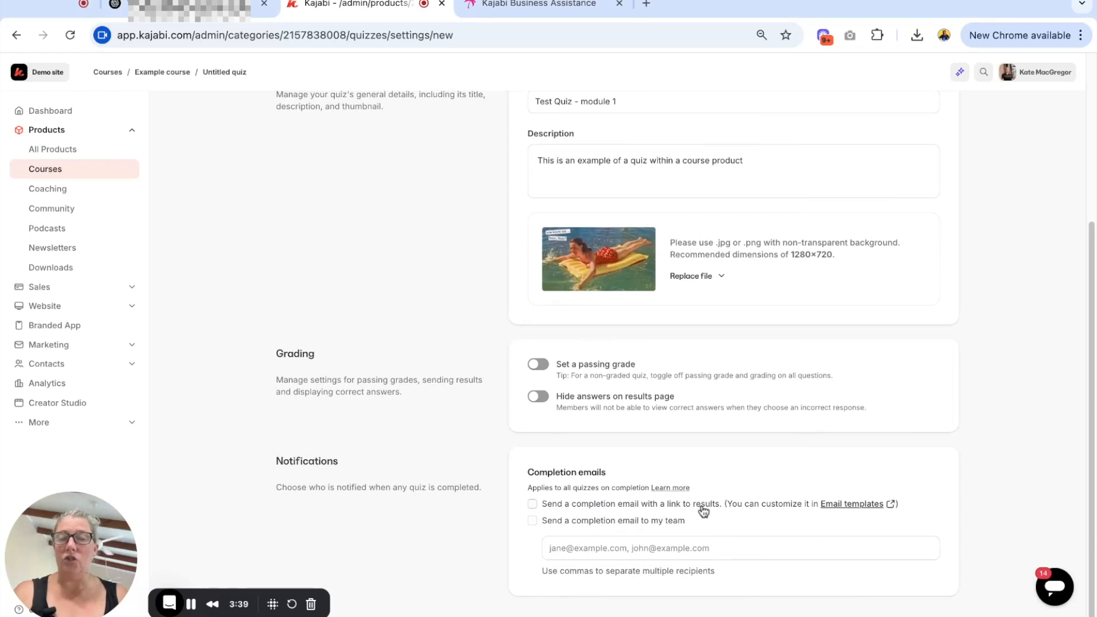
Step: Look over the completion email options and save the new quiz
{"action": "scroll", "coordinate": [734, 529], "scroll_direction": "down", "scroll_amount": 1}
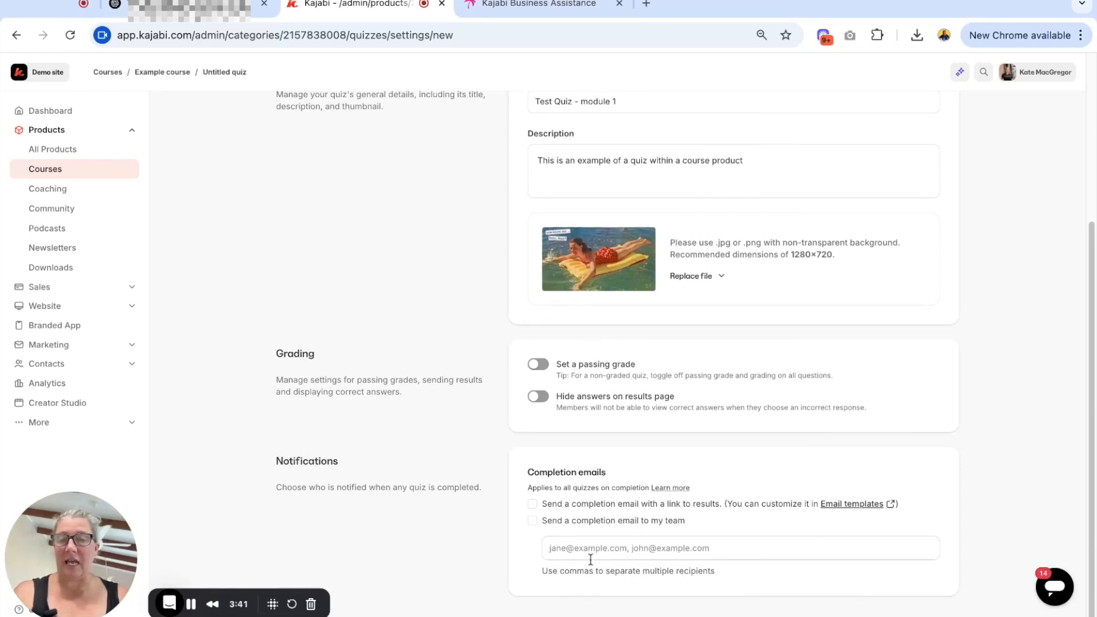
{"action": "scroll", "coordinate": [727, 481], "scroll_direction": "up", "scroll_amount": 1}
{"action": "scroll", "coordinate": [726, 481], "scroll_direction": "down", "scroll_amount": 1}
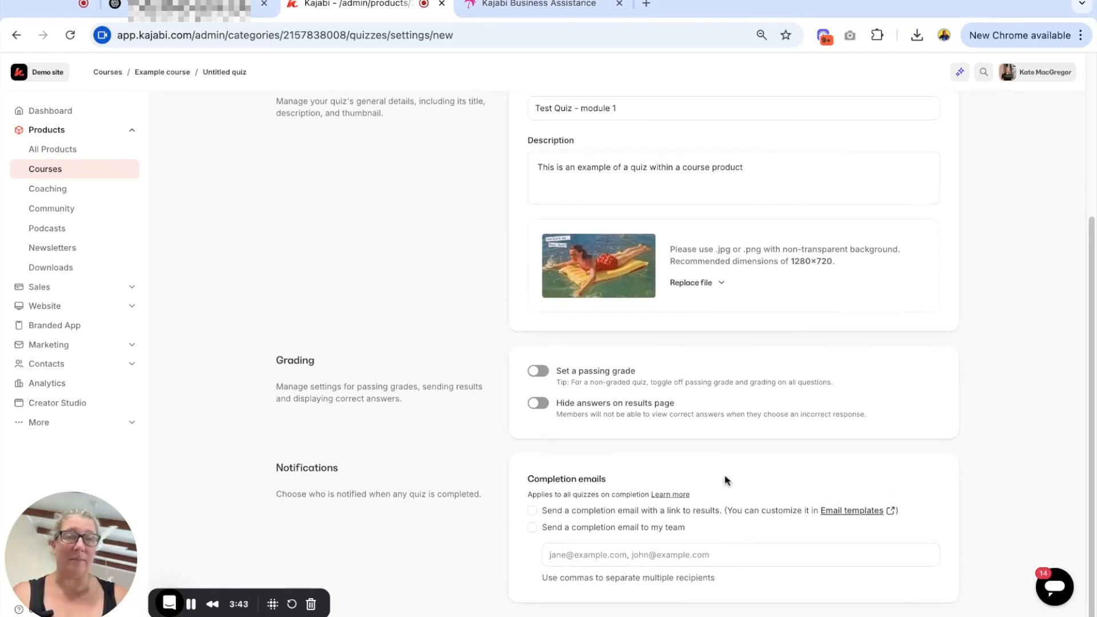
{"action": "scroll", "coordinate": [727, 481], "scroll_direction": "up", "scroll_amount": 5}
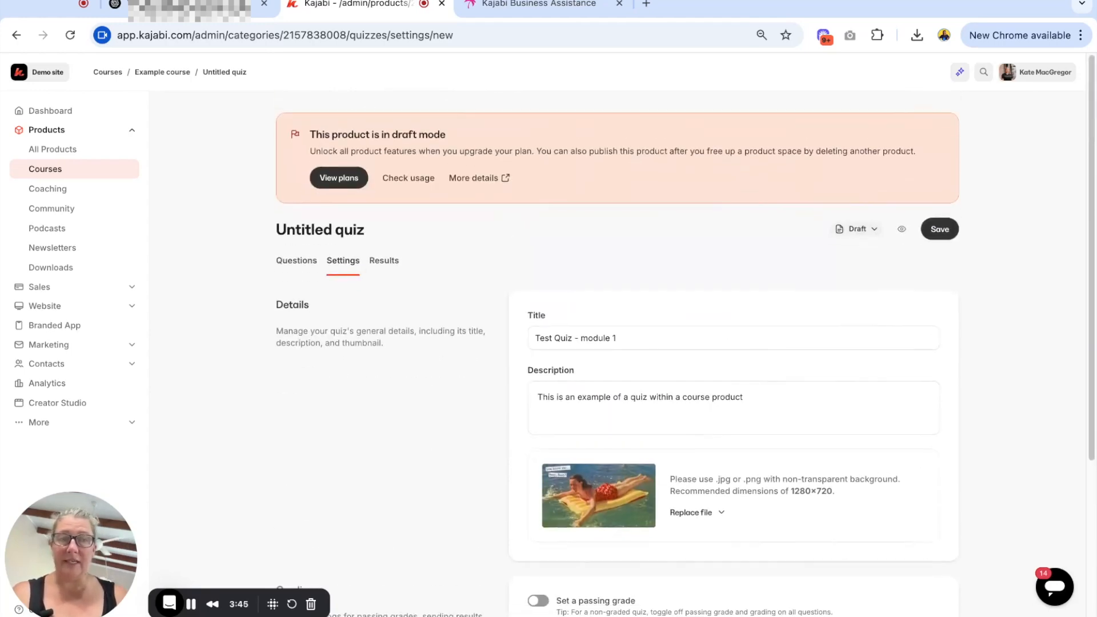
{"action": "scroll", "coordinate": [727, 400], "scroll_direction": "down", "scroll_amount": 2}
{"action": "left_click", "coordinate": [937, 114]}
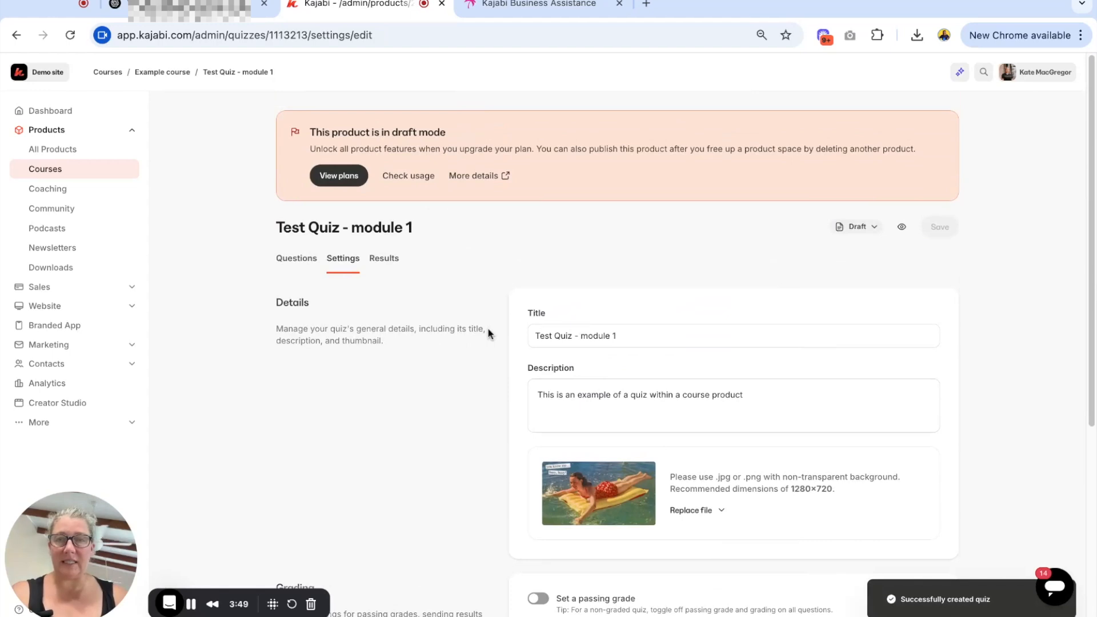
Step: Add a first question to the quiz with the text "What is your name?"
{"action": "left_click", "coordinate": [292, 261]}
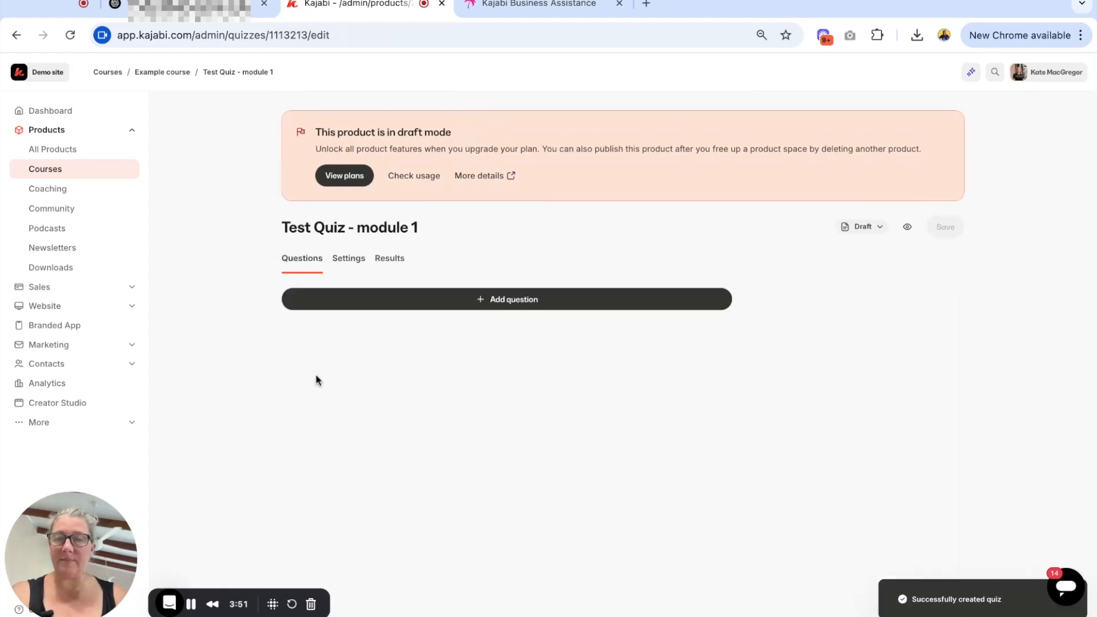
{"action": "left_click", "coordinate": [507, 299]}
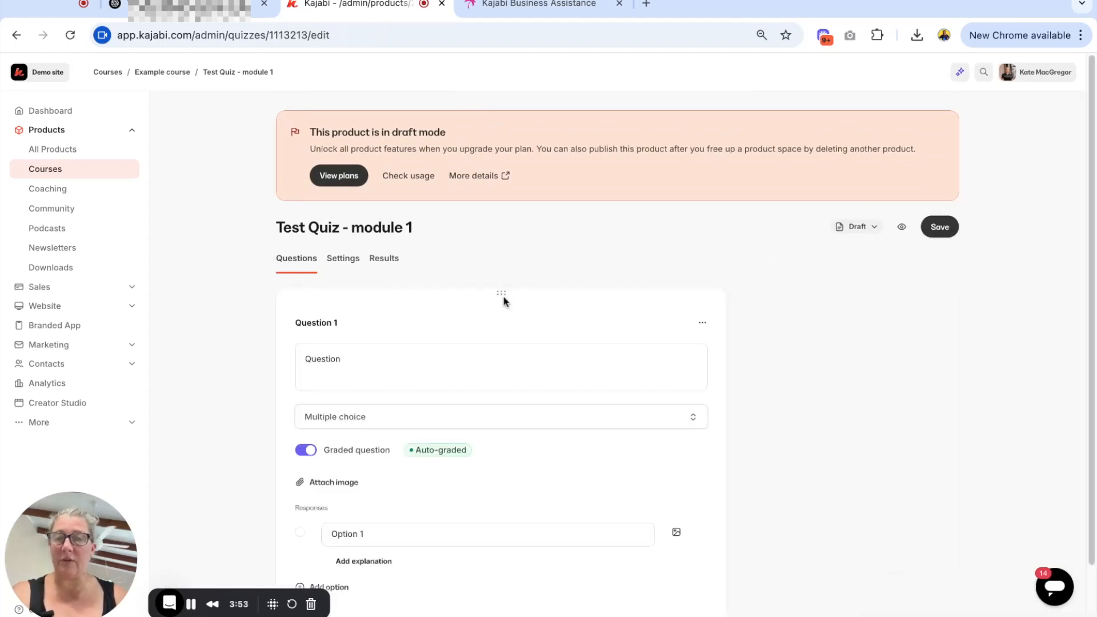
{"action": "scroll", "coordinate": [382, 321], "scroll_direction": "down", "scroll_amount": 1}
{"action": "left_click", "coordinate": [350, 297]}
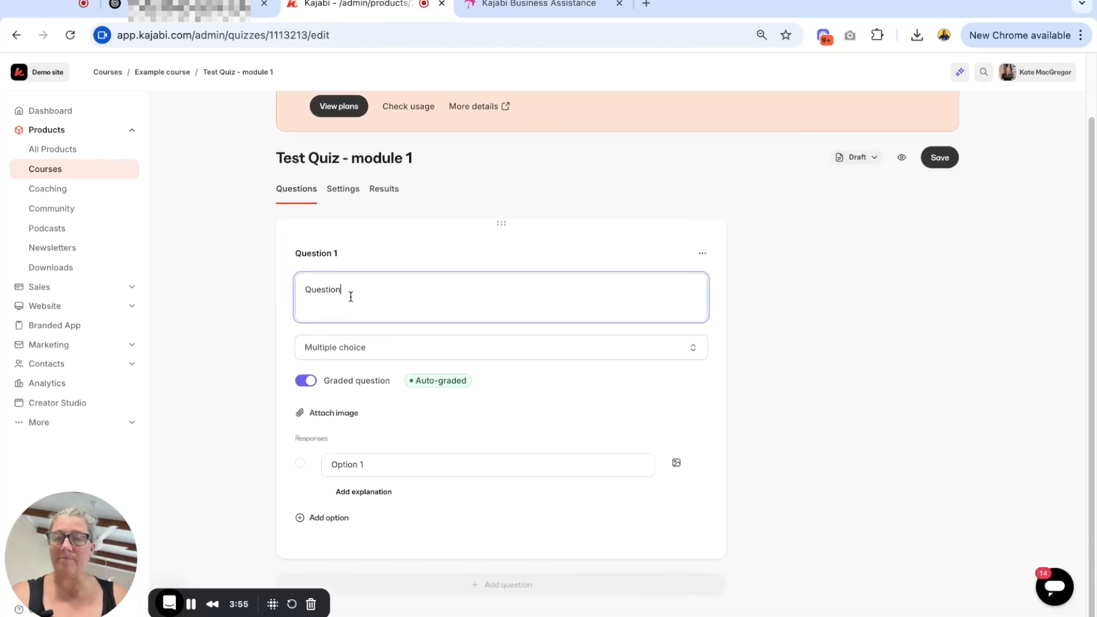
{"action": "key", "text": "shift+Left"}
{"action": "key", "text": "shift+Left"}
{"action": "key", "text": "shift+Left"}
{"action": "key", "text": "shift+Left"}
{"action": "key", "text": "shift+Left"}
{"action": "key", "text": "shift+Left"}
{"action": "key", "text": "shift+Left"}
{"action": "key", "text": "shift+Left"}
{"action": "type", "text": "What is your name"}
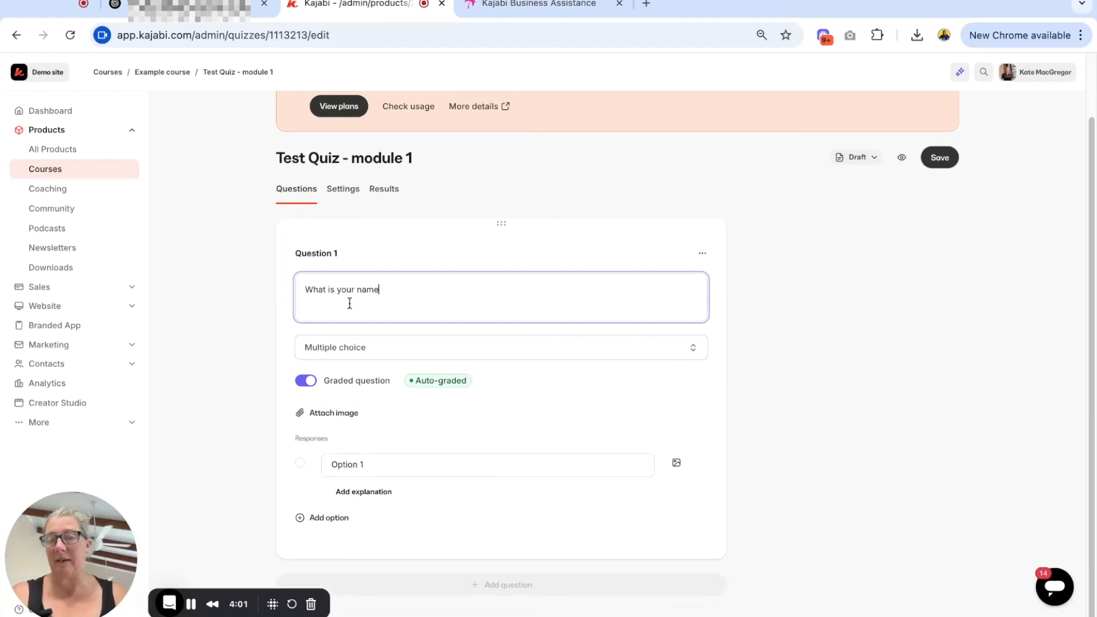
{"action": "type", "text": "?"}
Step: Change Question 1 to the Short answer type and make it non-graded
{"action": "left_click", "coordinate": [443, 349]}
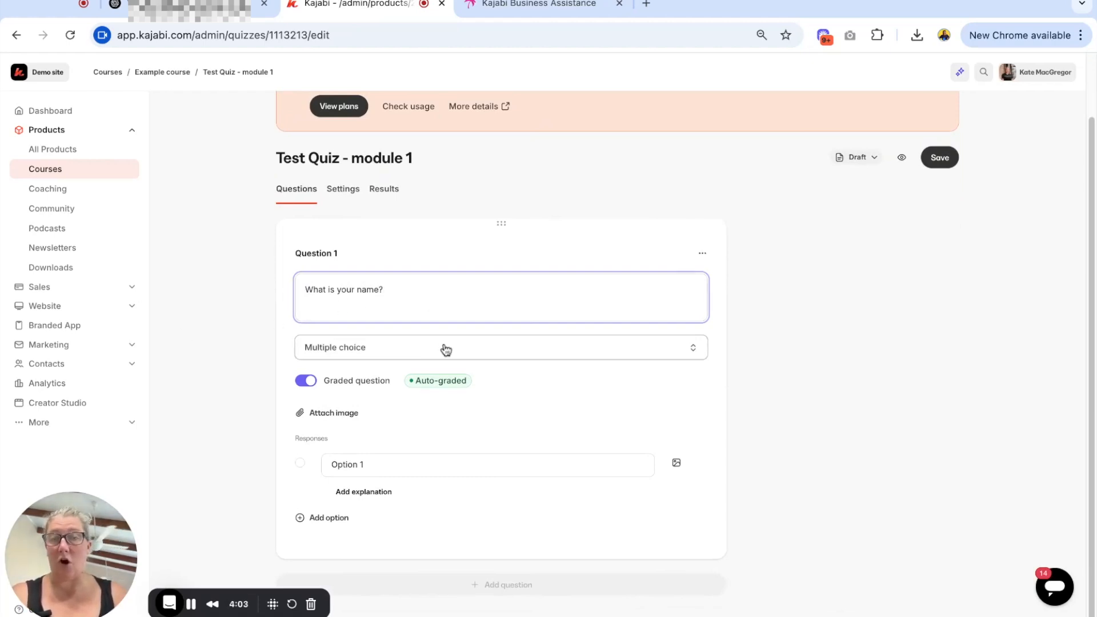
{"action": "left_click", "coordinate": [336, 426]}
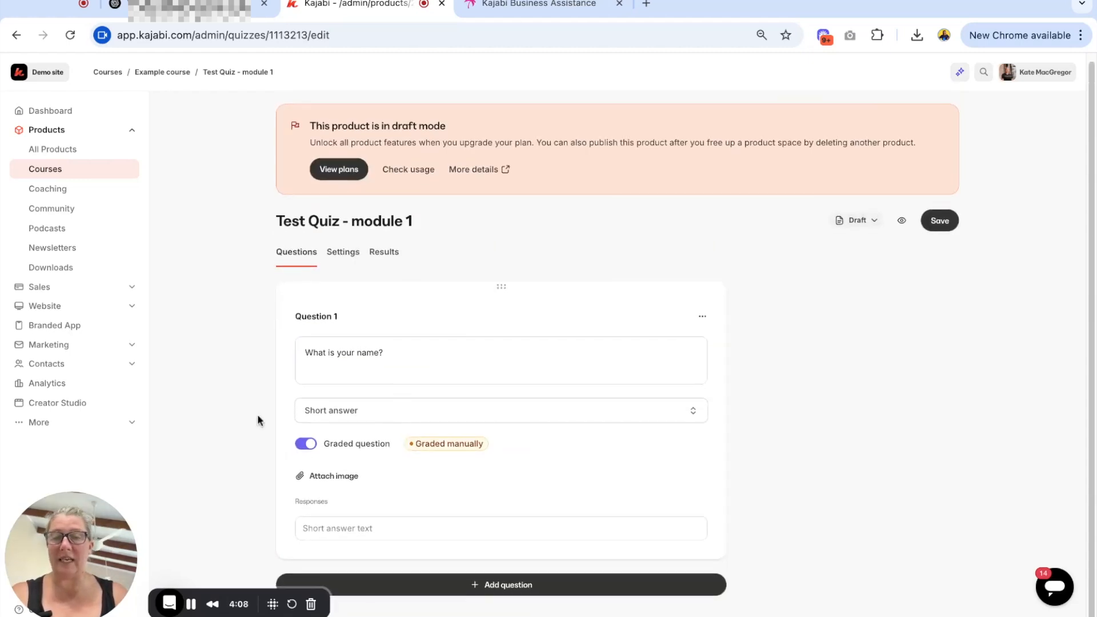
{"action": "left_click", "coordinate": [303, 446]}
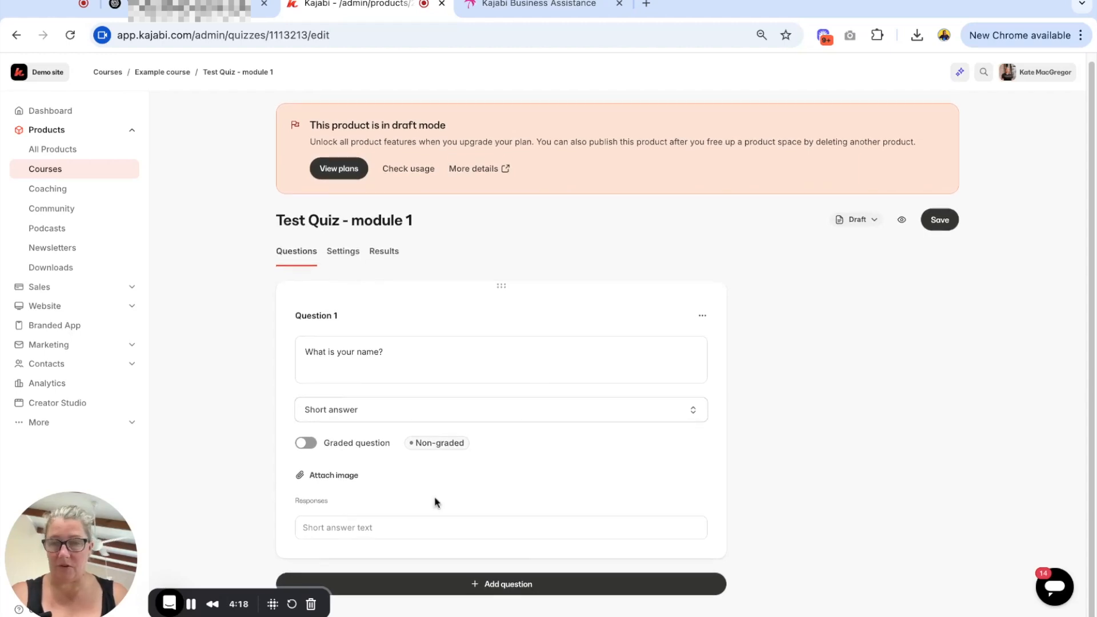
Step: Attach the image "you_know_me_busy_busy.png" from the device to Question 1
{"action": "left_click", "coordinate": [325, 477]}
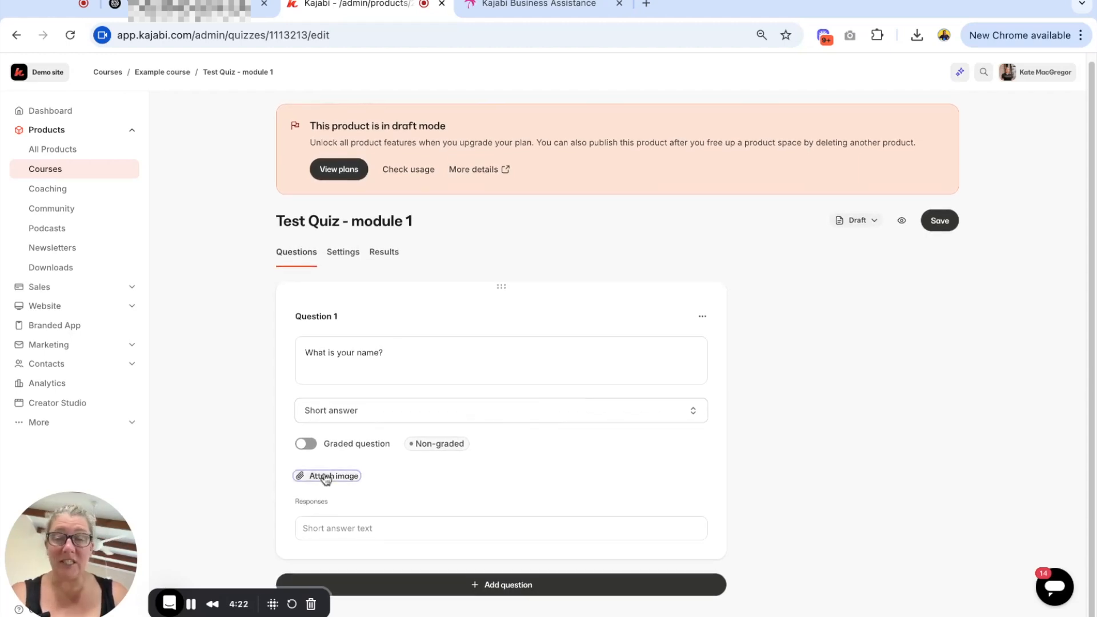
{"action": "left_click", "coordinate": [389, 337]}
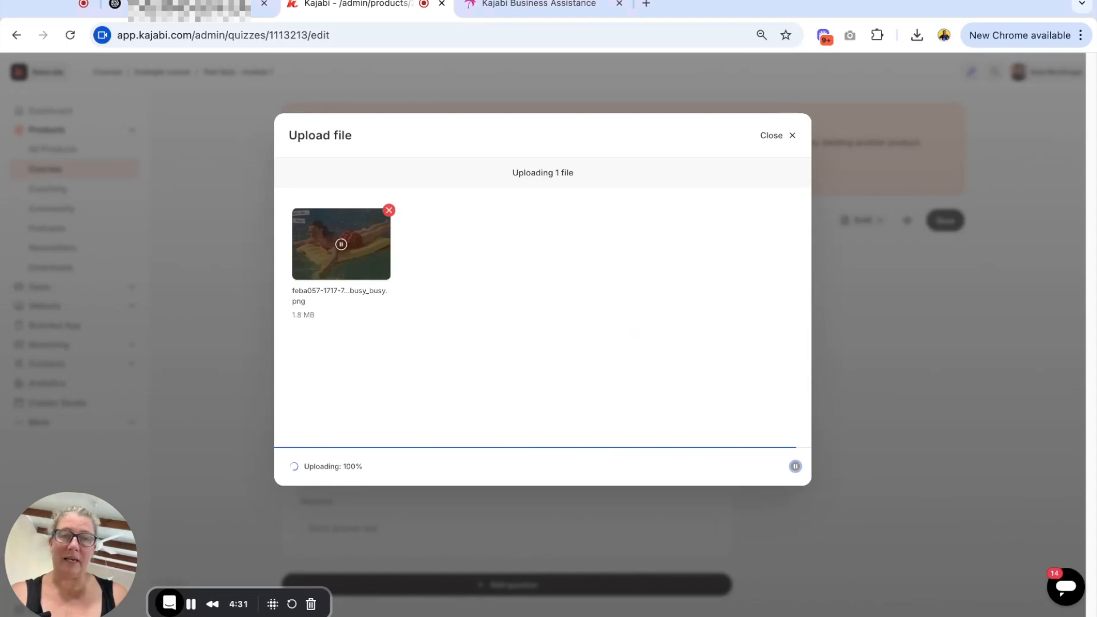
{"action": "scroll", "coordinate": [654, 350], "scroll_direction": "down", "scroll_amount": 2}
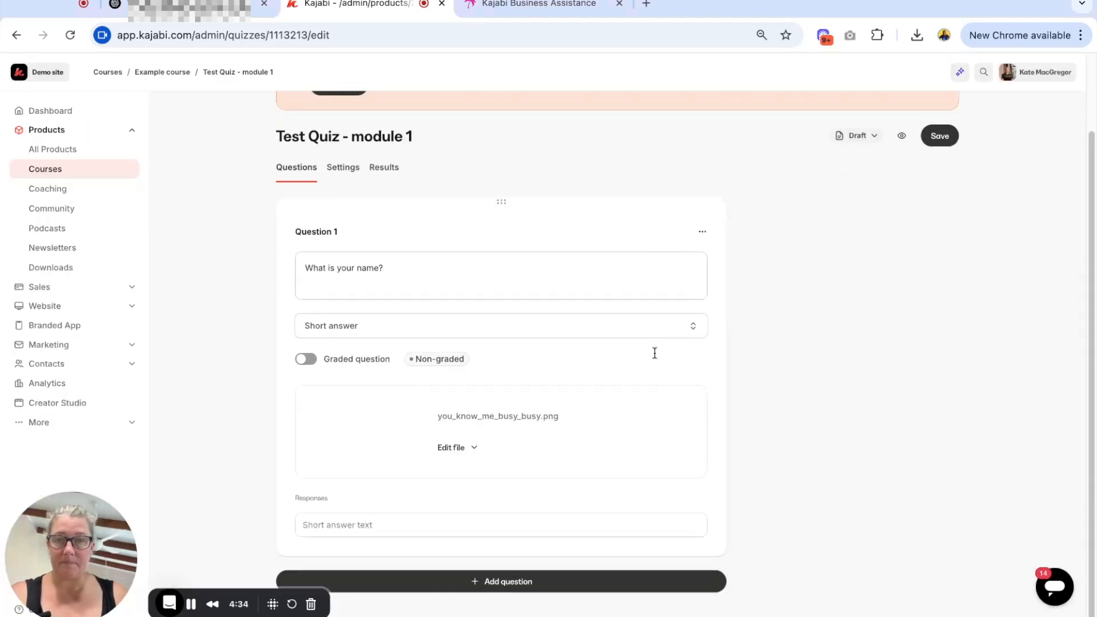
Step: Add a second question to the quiz with the text "How many employees do you have in your company?"
{"action": "left_click", "coordinate": [346, 528]}
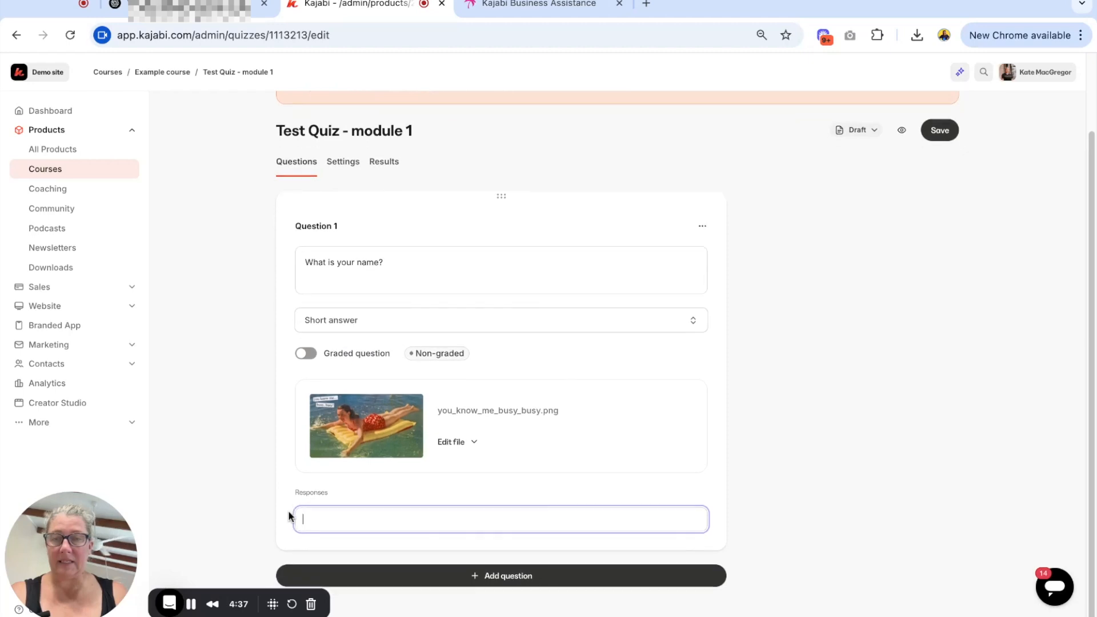
{"action": "left_click", "coordinate": [607, 584]}
{"action": "scroll", "coordinate": [550, 389], "scroll_direction": "down", "scroll_amount": 5}
{"action": "left_click", "coordinate": [328, 338]}
{"action": "double_click", "coordinate": [329, 341]}
{"action": "type", "text": "How ma"}
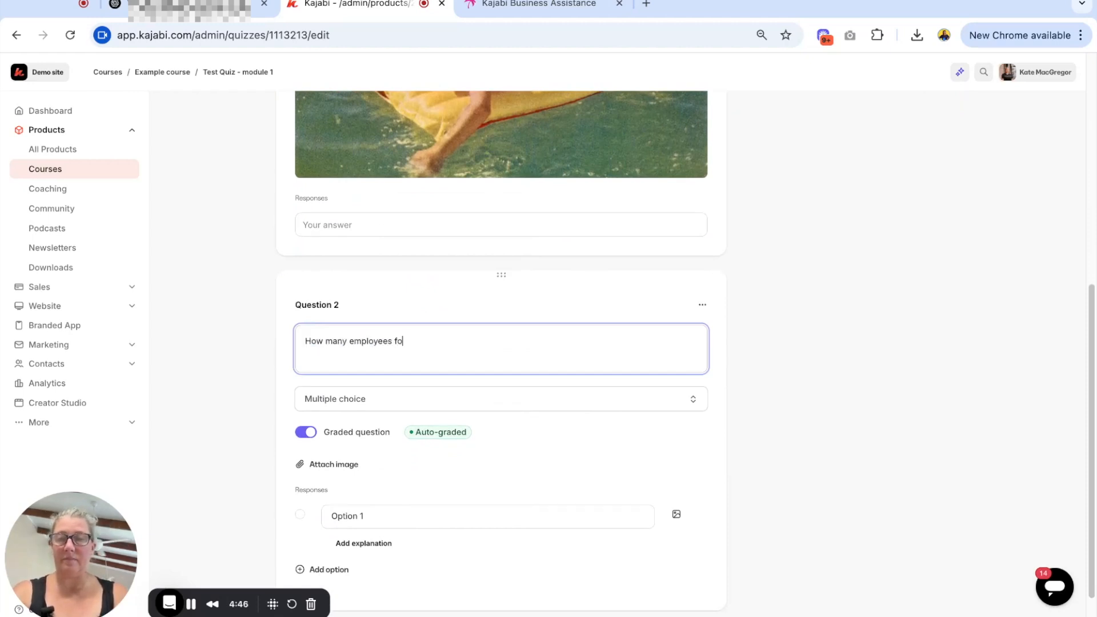
{"action": "type", "text": "ny employees do you have in your company?"}
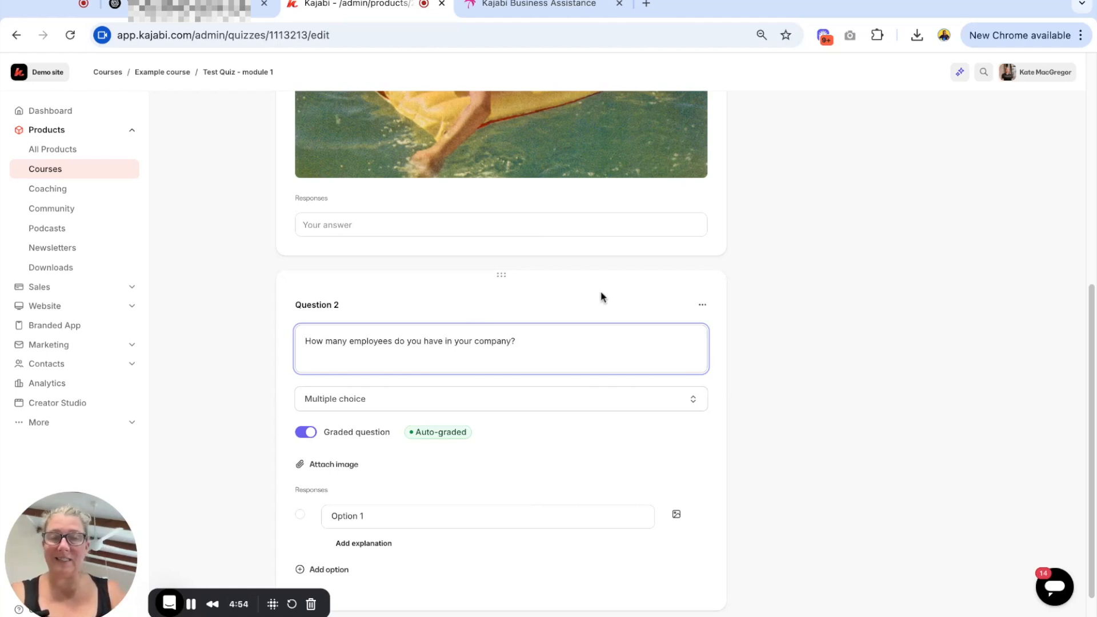
Step: Look at the extra actions available for Question 2, including duplicating it and tagging its responses
{"action": "left_click", "coordinate": [703, 306]}
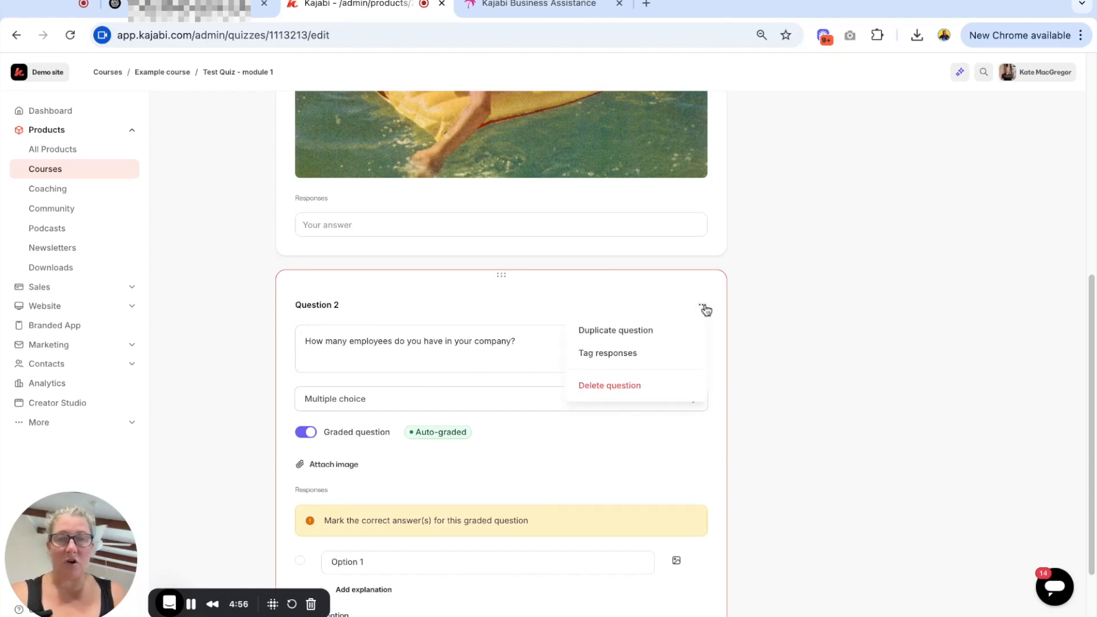
{"action": "left_click", "coordinate": [702, 306]}
{"action": "left_click", "coordinate": [701, 307]}
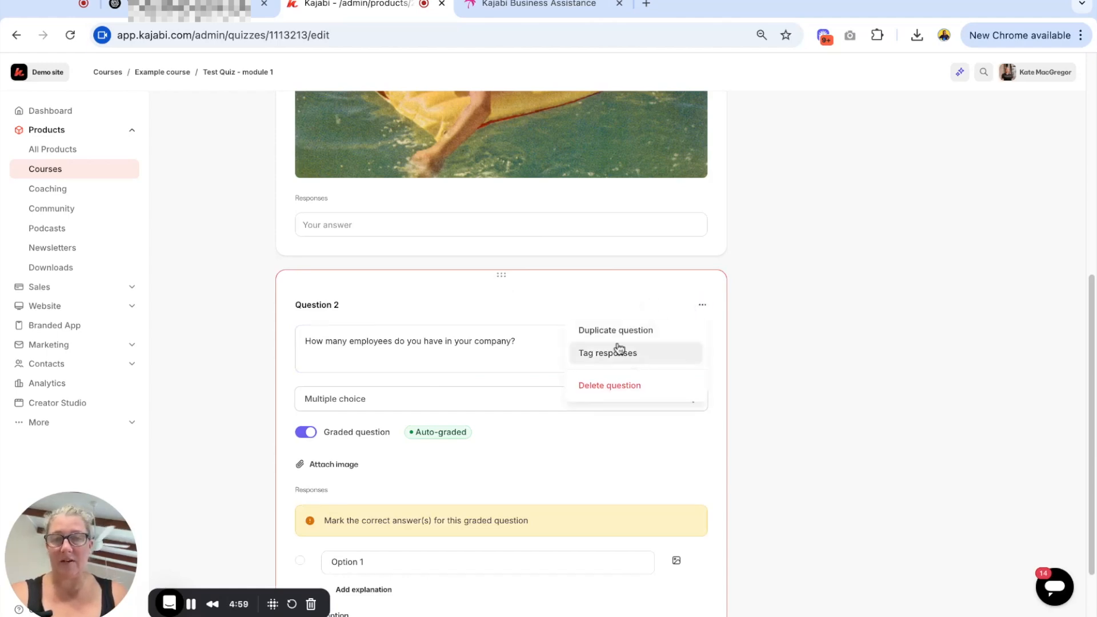
{"action": "left_click", "coordinate": [521, 304]}
Step: Keep Question 2 as the Multiple choice type and make it non-graded
{"action": "scroll", "coordinate": [445, 332], "scroll_direction": "down", "scroll_amount": 1}
{"action": "left_click", "coordinate": [409, 367]}
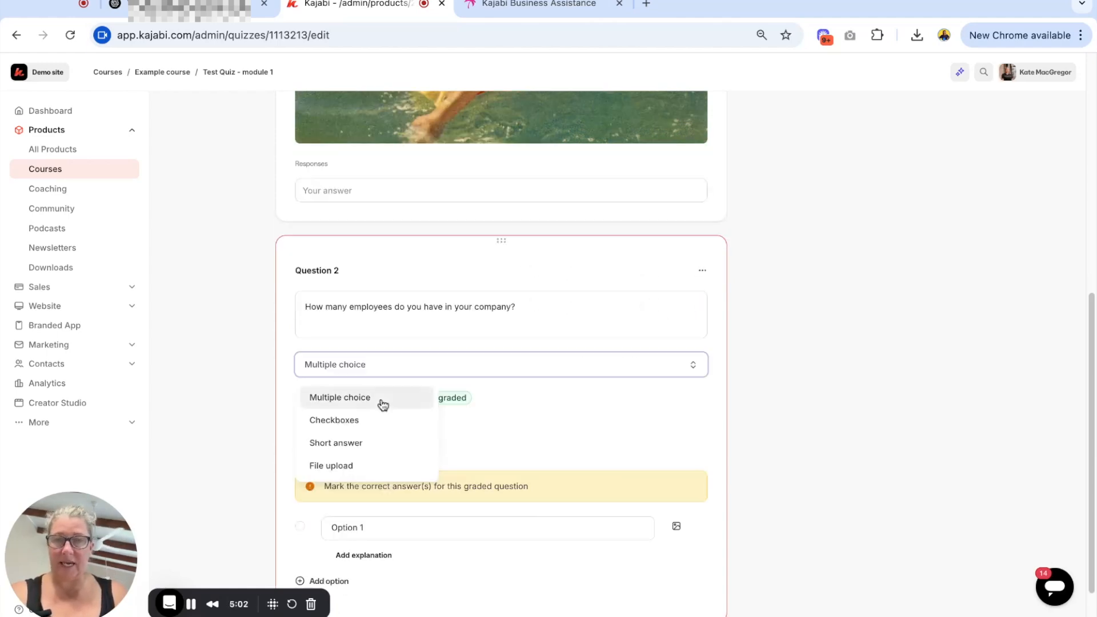
{"action": "left_click", "coordinate": [380, 402]}
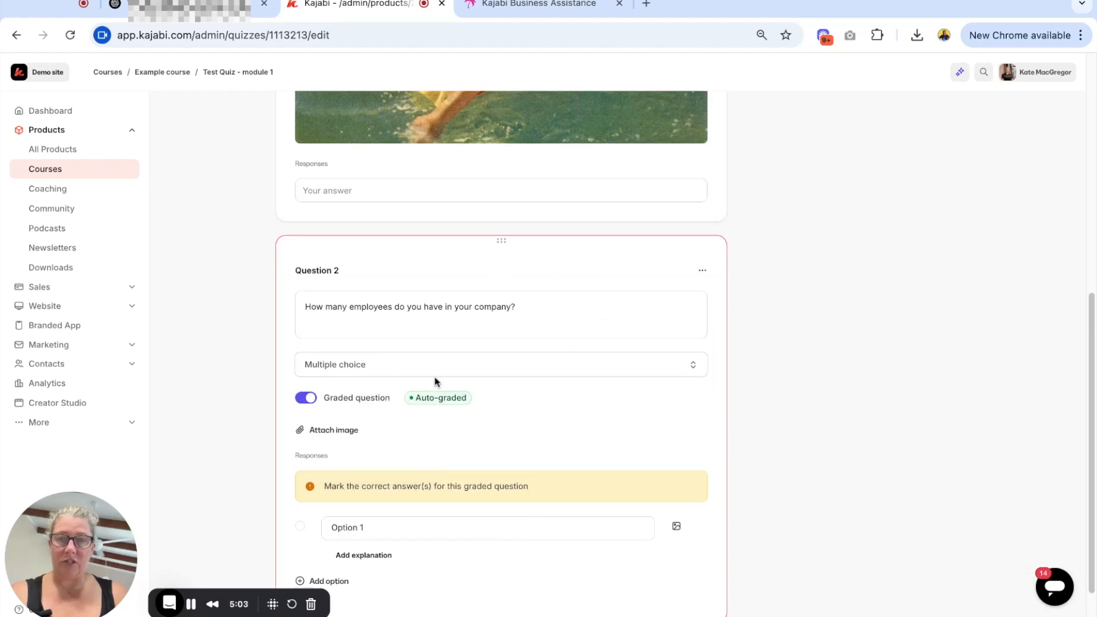
{"action": "scroll", "coordinate": [372, 385], "scroll_direction": "down", "scroll_amount": 1}
{"action": "left_click", "coordinate": [298, 355]}
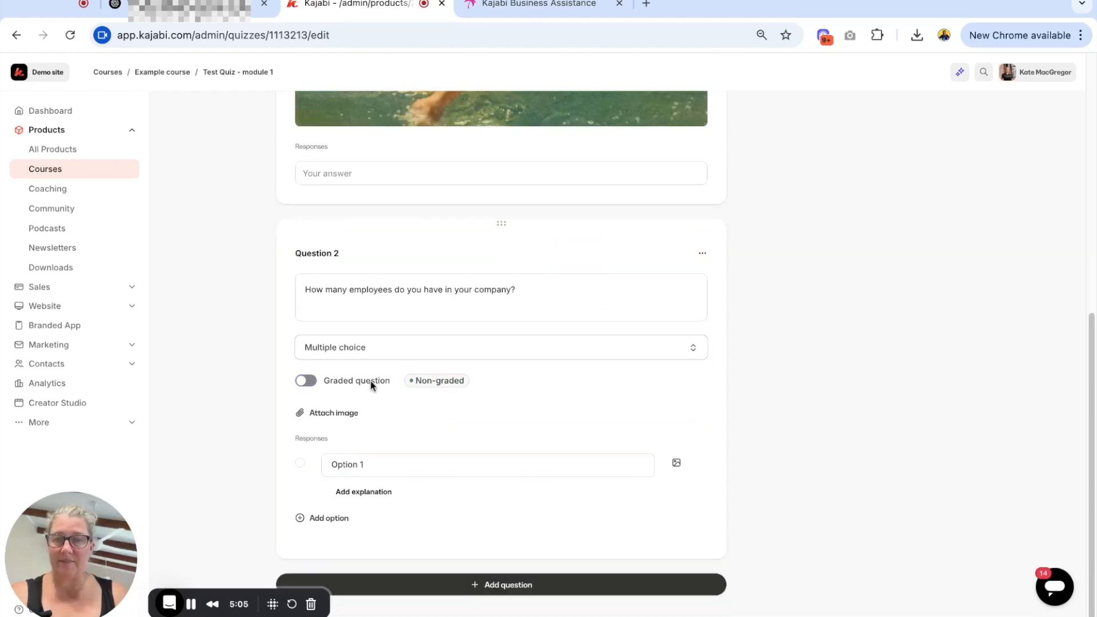
Step: Fill in the first three response options of Question 2 as 1, 2 and 3
{"action": "triple_click", "coordinate": [347, 461]}
{"action": "type", "text": "1"}
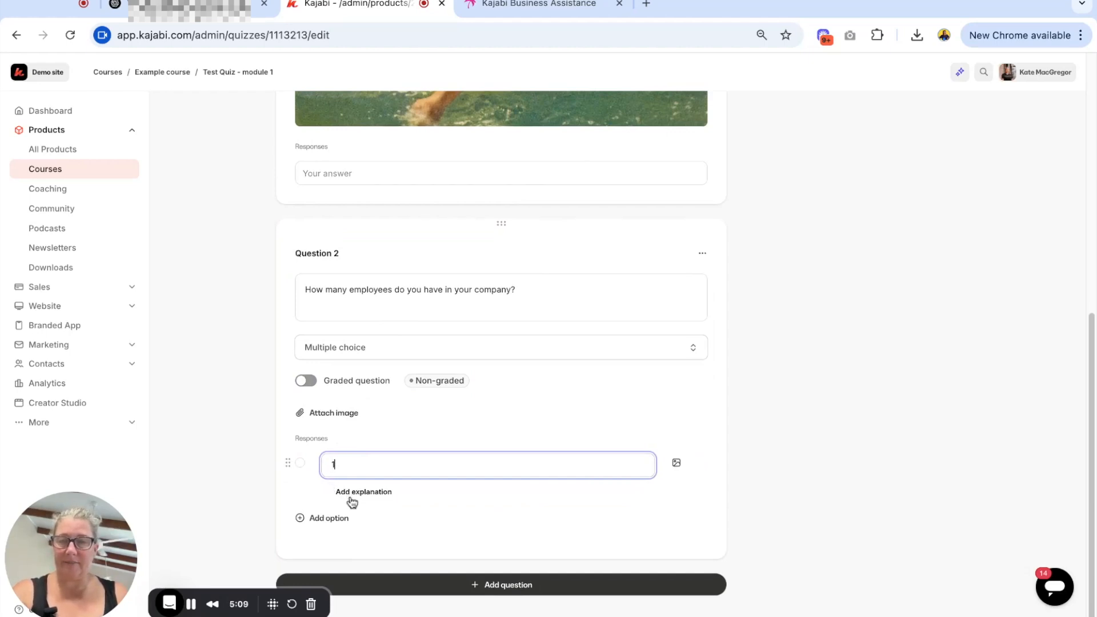
{"action": "left_click", "coordinate": [337, 518]}
{"action": "triple_click", "coordinate": [351, 523]}
{"action": "type", "text": "2"}
{"action": "left_click", "coordinate": [343, 575]}
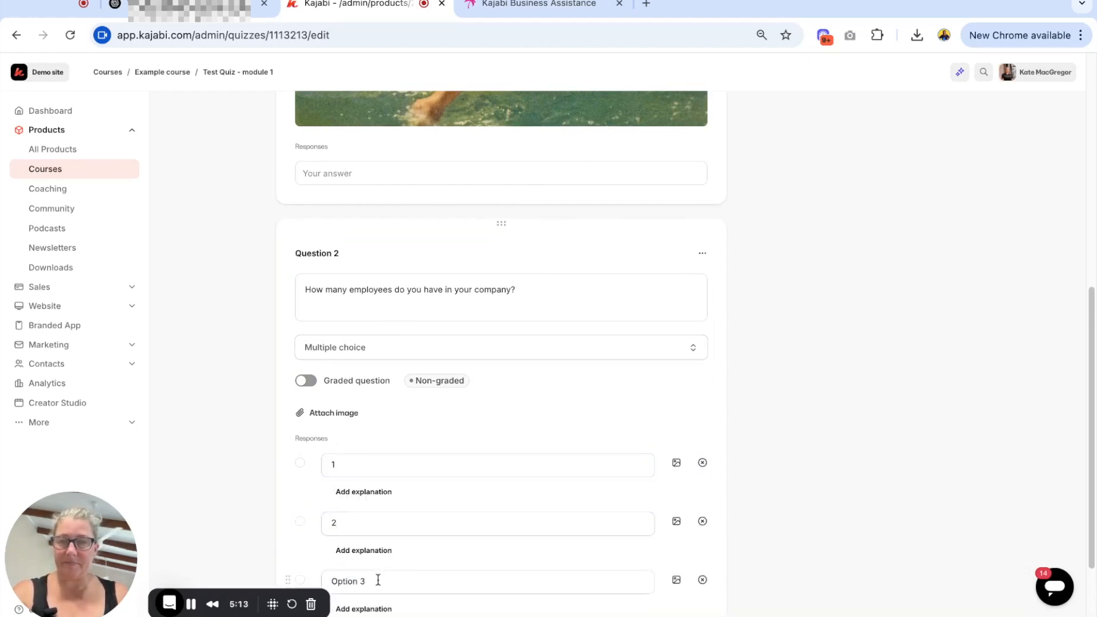
{"action": "triple_click", "coordinate": [378, 580]}
{"action": "type", "text": "3"}
Step: Add two more response options to Question 2, "4" and "5 or more"
{"action": "scroll", "coordinate": [366, 560], "scroll_direction": "down", "scroll_amount": 2}
{"action": "left_click", "coordinate": [330, 518]}
{"action": "triple_click", "coordinate": [380, 524]}
{"action": "type", "text": "4"}
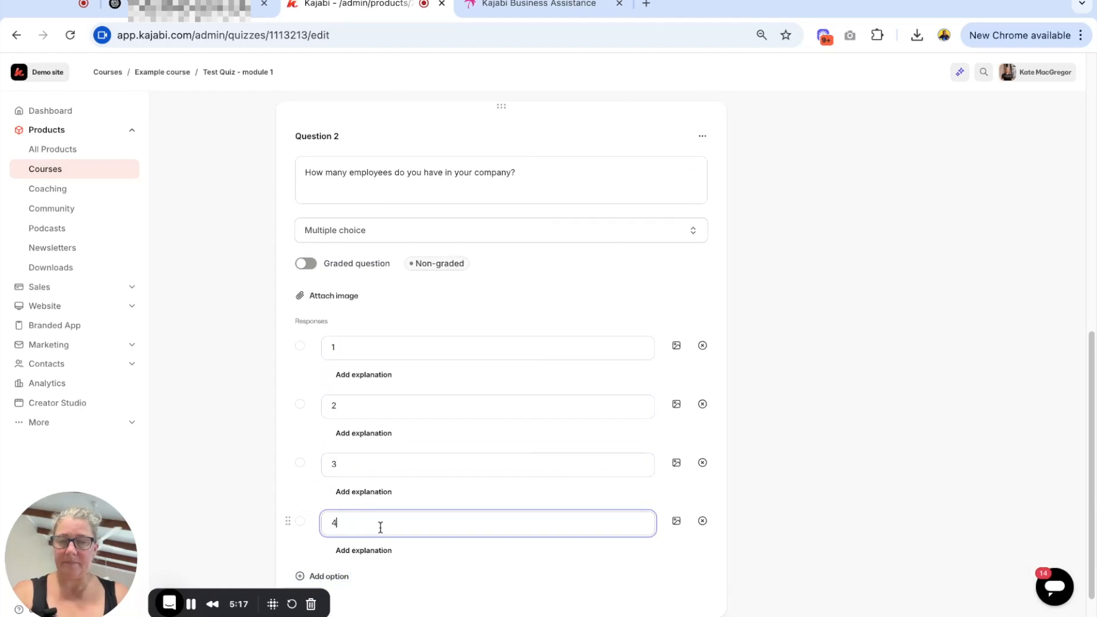
{"action": "left_click", "coordinate": [343, 576]}
{"action": "triple_click", "coordinate": [385, 581]}
{"action": "type", "text": "5 or more"}
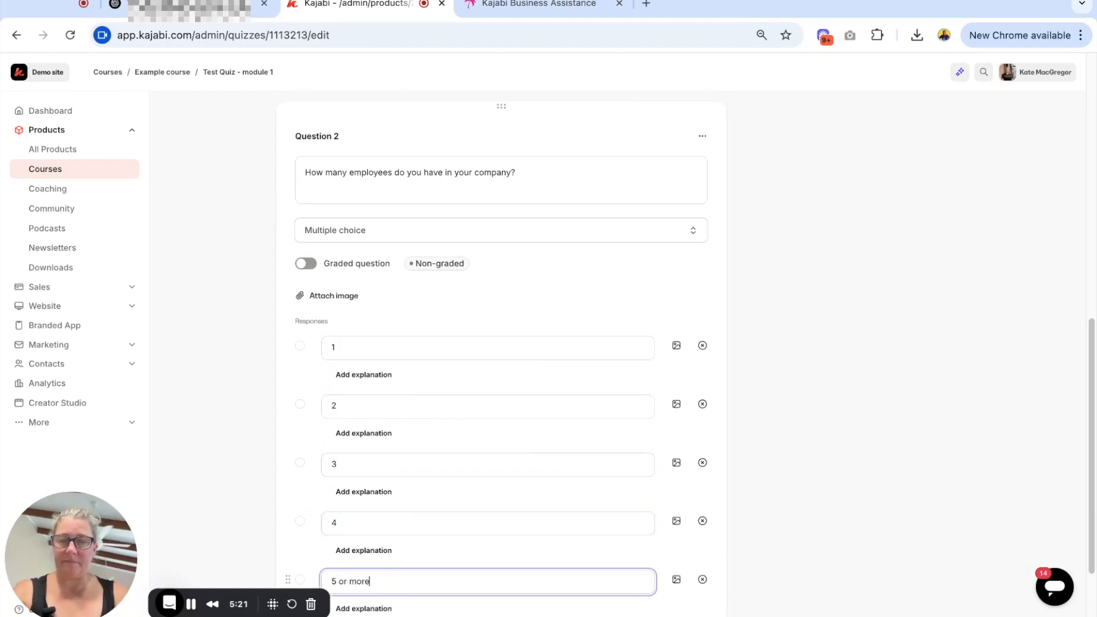
Step: Change Question 2 to the Checkboxes type
{"action": "scroll", "coordinate": [404, 497], "scroll_direction": "down", "scroll_amount": 1}
{"action": "left_click", "coordinate": [369, 185]}
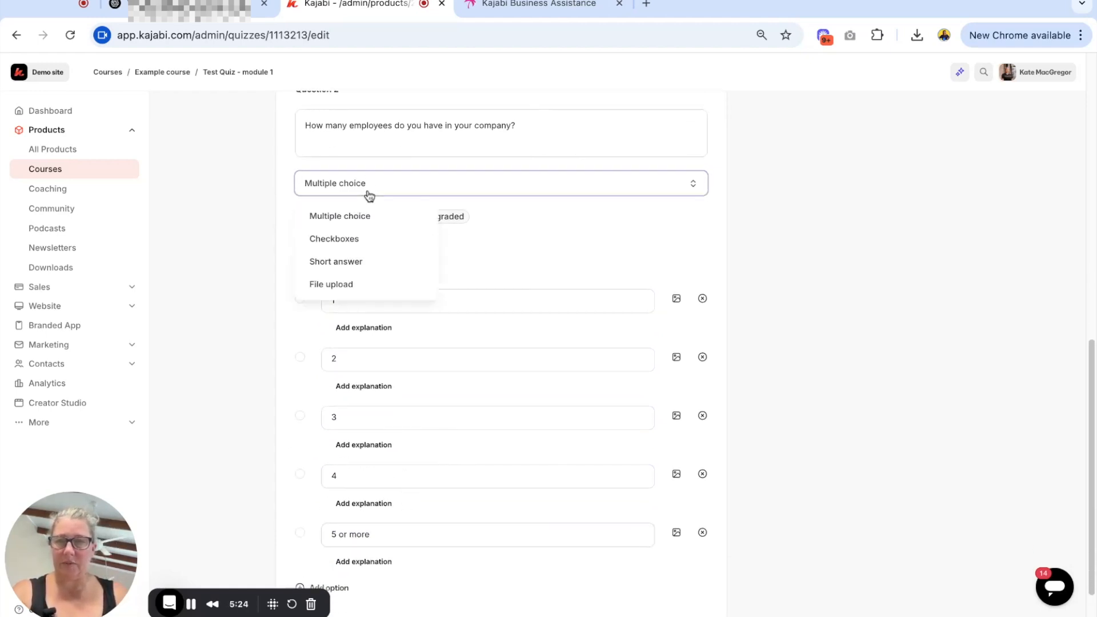
{"action": "left_click", "coordinate": [354, 237]}
{"action": "scroll", "coordinate": [250, 233], "scroll_direction": "down", "scroll_amount": 1}
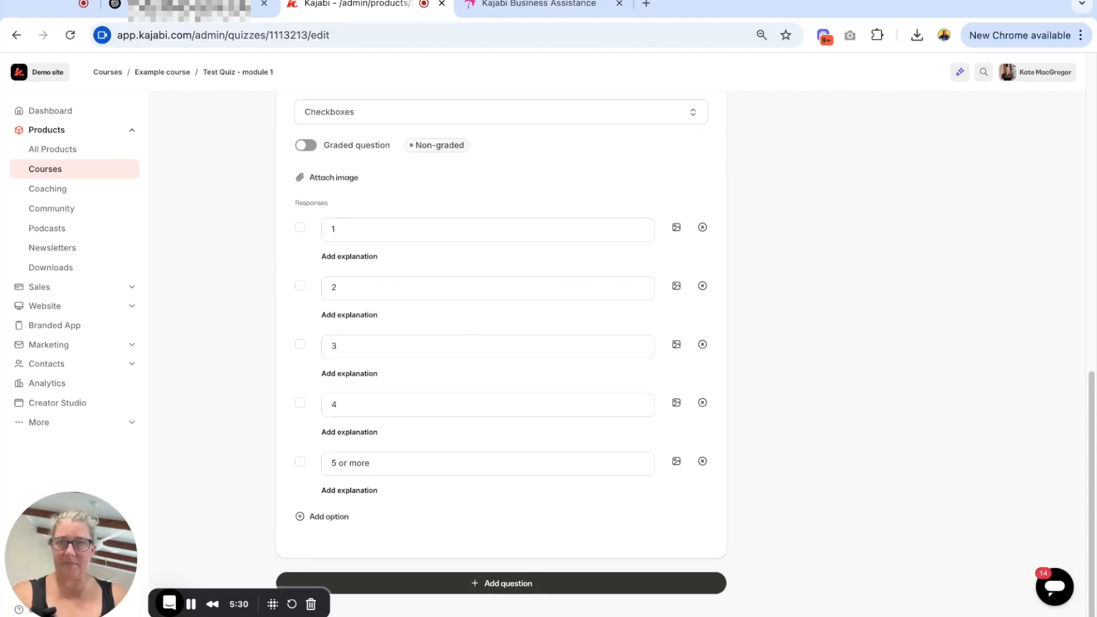
Step: Add a third question with the text "What systems are you using in your business?"
{"action": "left_click", "coordinate": [531, 588]}
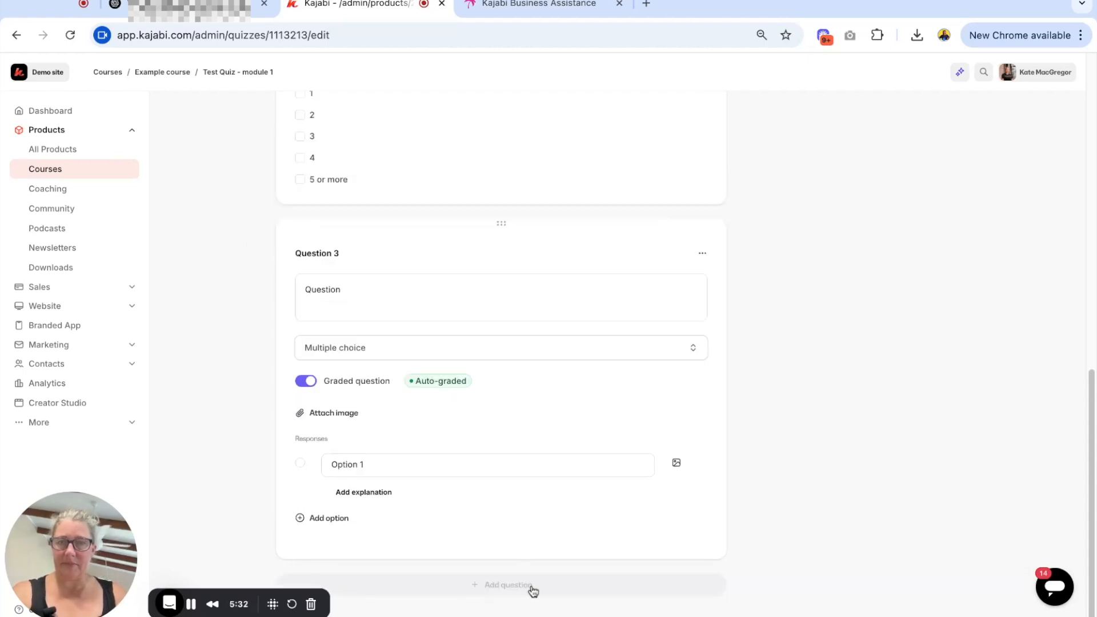
{"action": "left_click", "coordinate": [341, 286]}
{"action": "type", "text": "What sys"}
{"action": "type", "text": "tems are you using in your business?"}
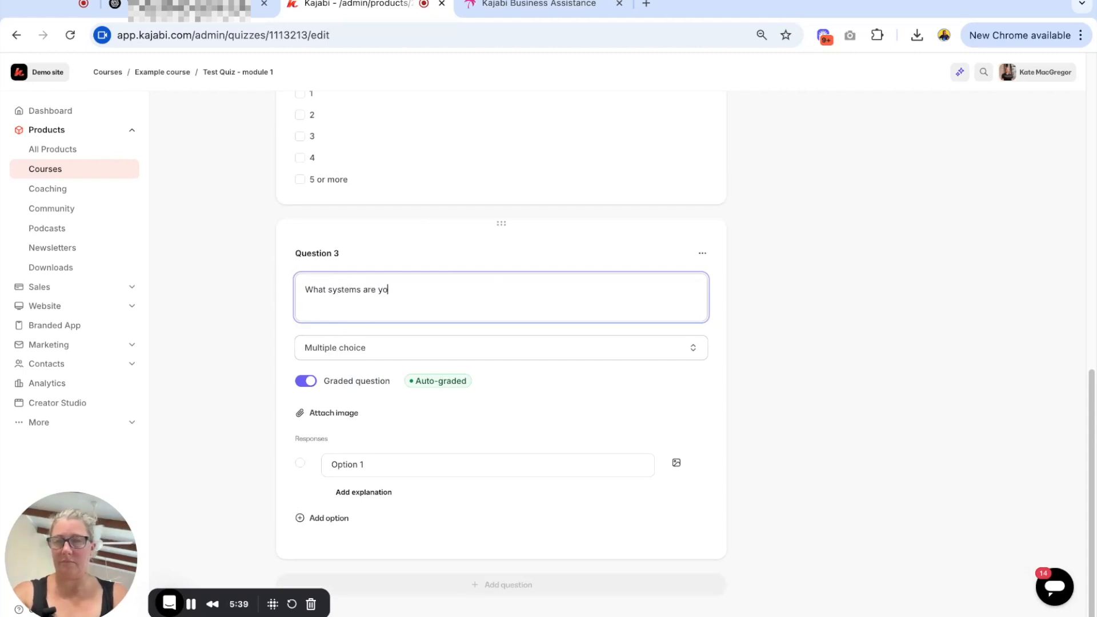
Step: Keep Question 3 as the Multiple choice type and make it non-graded
{"action": "left_click", "coordinate": [366, 350]}
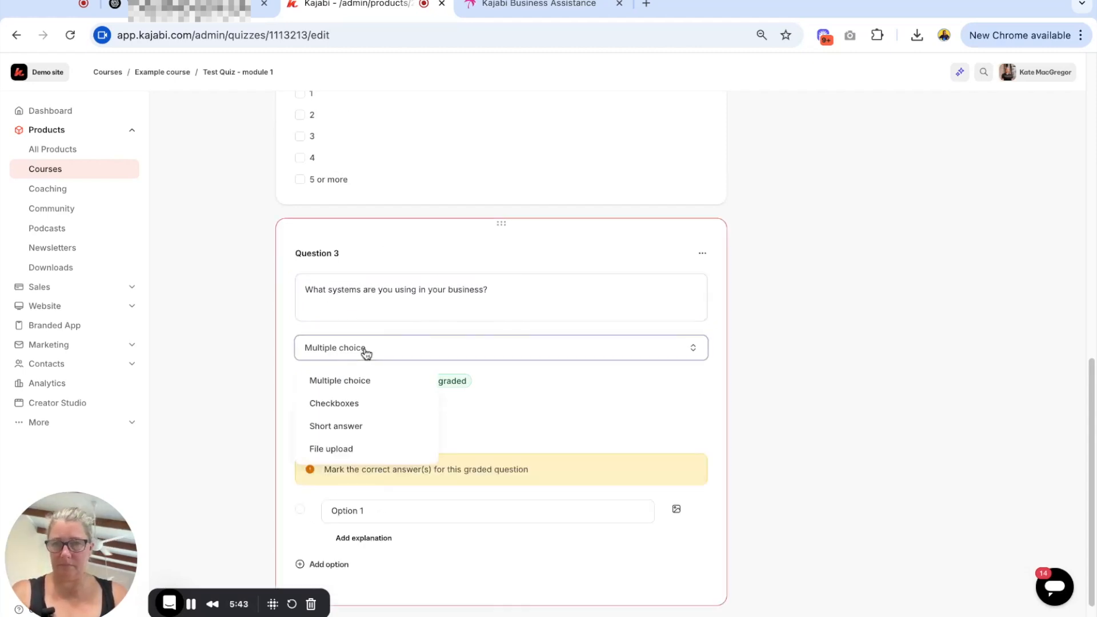
{"action": "left_click", "coordinate": [340, 381]}
{"action": "left_click", "coordinate": [306, 381]}
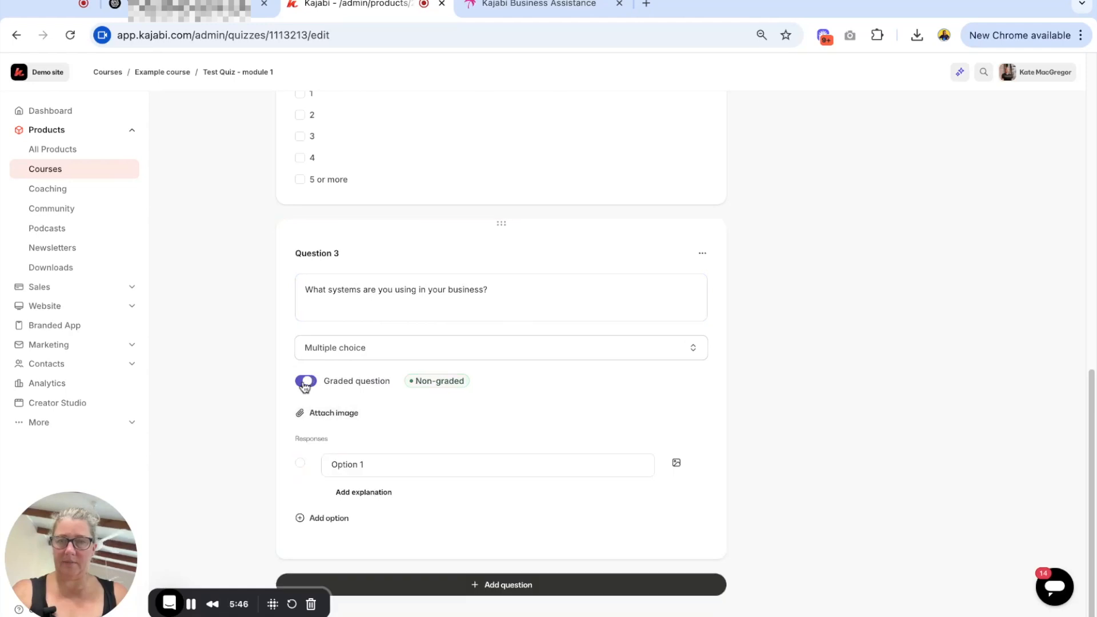
Step: Fill in the first two response options of Question 3 as "Kajabi" and "Typeform"
{"action": "double_click", "coordinate": [352, 465]}
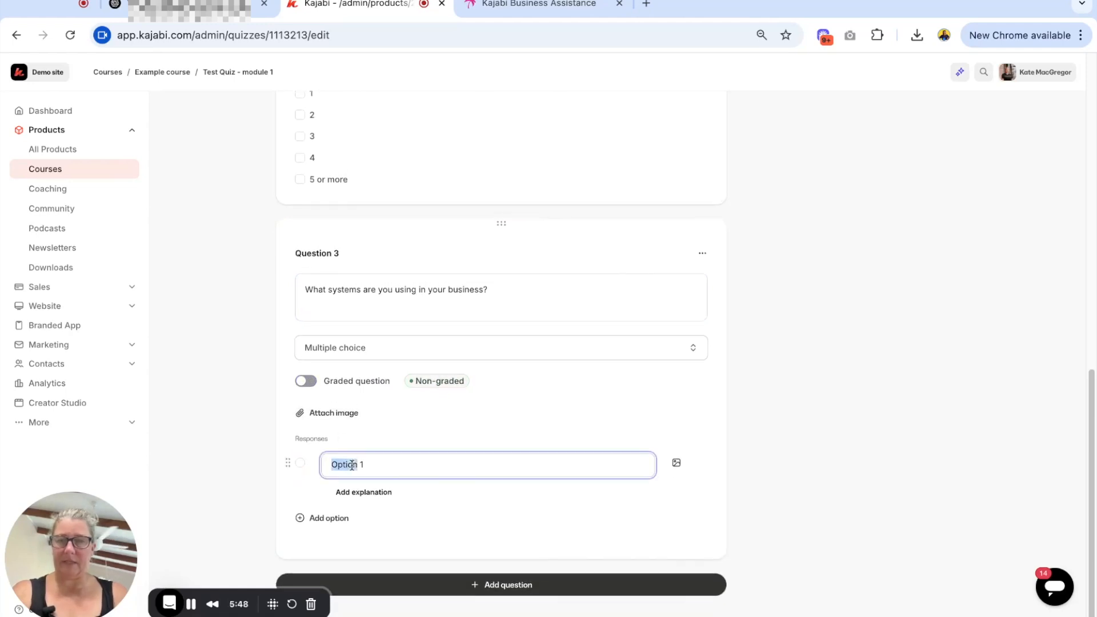
{"action": "key", "text": "ctrl+a"}
{"action": "type", "text": "Kaja"}
{"action": "left_click", "coordinate": [391, 471]}
{"action": "key", "text": "BackSpace"}
{"action": "key", "text": "BackSpace"}
{"action": "left_click", "coordinate": [345, 519]}
{"action": "triple_click", "coordinate": [393, 527]}
{"action": "type", "text": "Typeform"}
Step: Add the response options "calendly" and "zoom" to Question 3
{"action": "left_click", "coordinate": [352, 576]}
{"action": "scroll", "coordinate": [400, 563], "scroll_direction": "down", "scroll_amount": 2}
{"action": "triple_click", "coordinate": [376, 459]}
{"action": "type", "text": "calendly"}
{"action": "left_click", "coordinate": [330, 518]}
{"action": "triple_click", "coordinate": [379, 523]}
{"action": "type", "text": "zoom"}
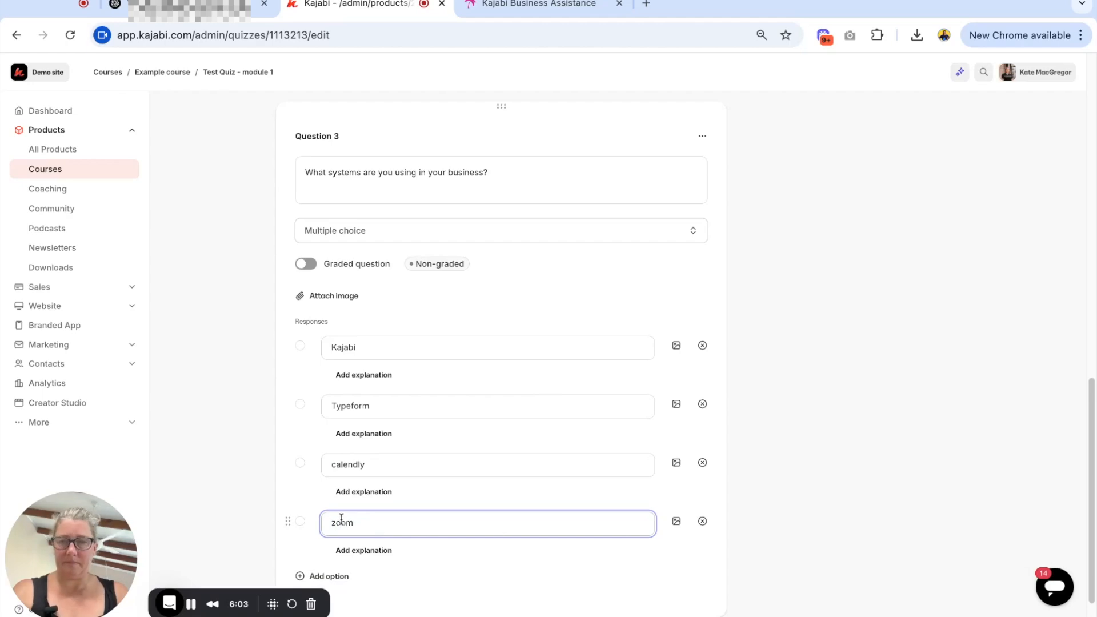
{"action": "left_click", "coordinate": [242, 483]}
Step: Save the quiz and try to change its status to Publish
{"action": "scroll", "coordinate": [242, 483], "scroll_direction": "down", "scroll_amount": 1}
{"action": "left_click", "coordinate": [517, 588]}
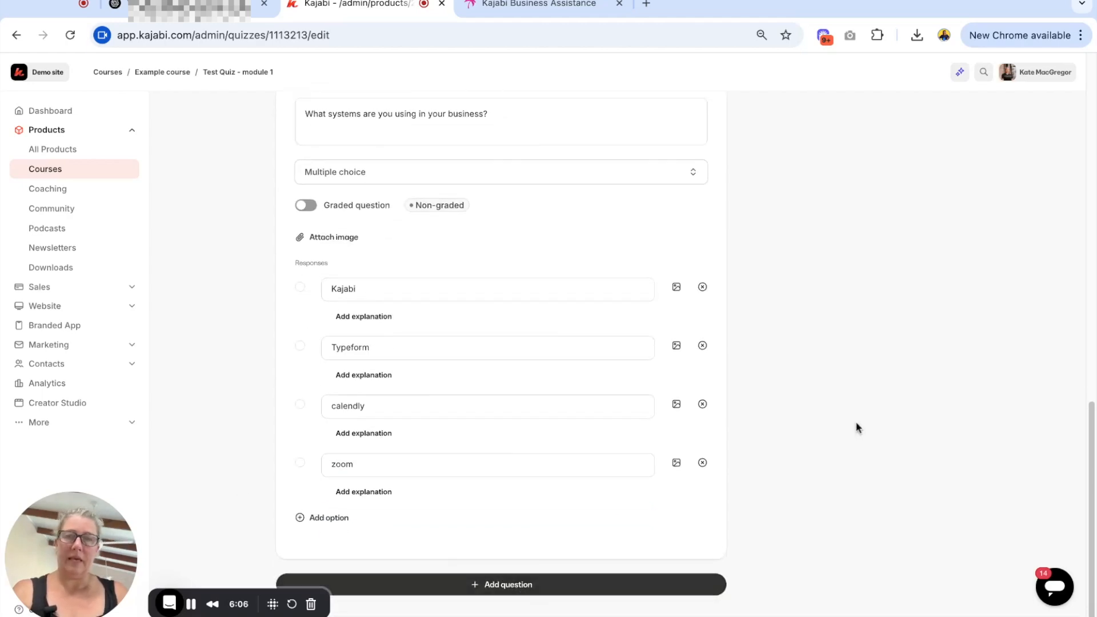
{"action": "left_click", "coordinate": [938, 227]}
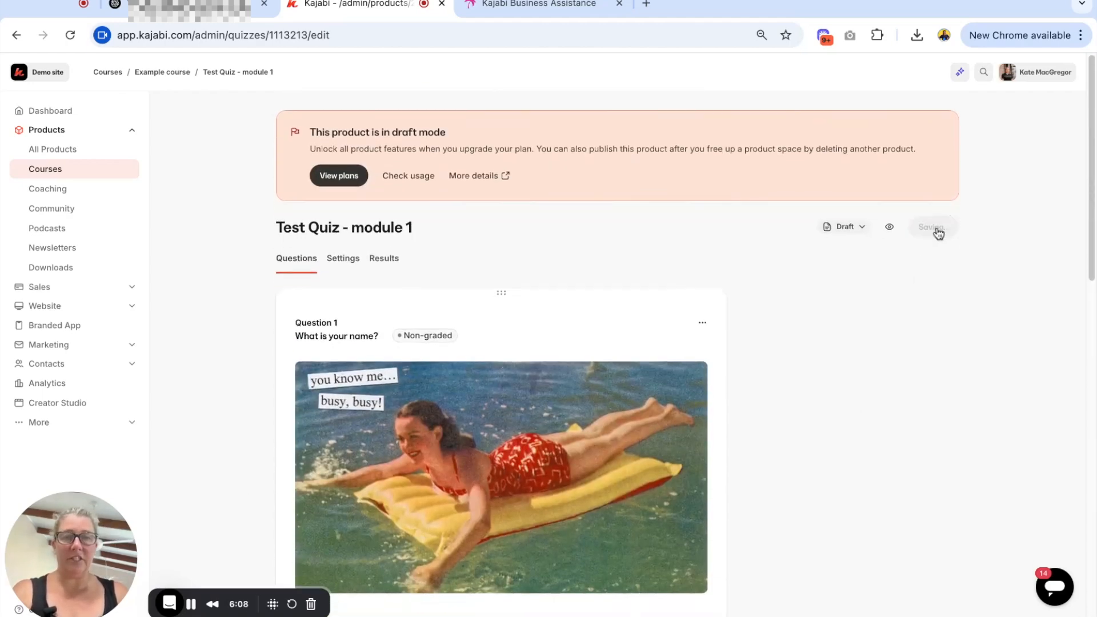
{"action": "left_click", "coordinate": [851, 227]}
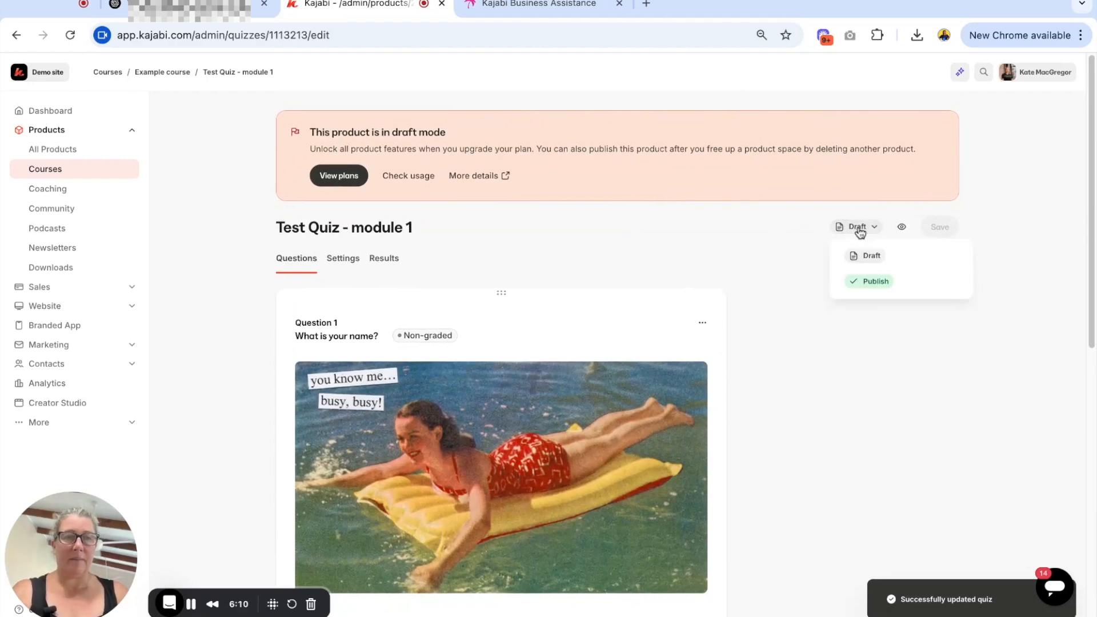
{"action": "left_click", "coordinate": [860, 280]}
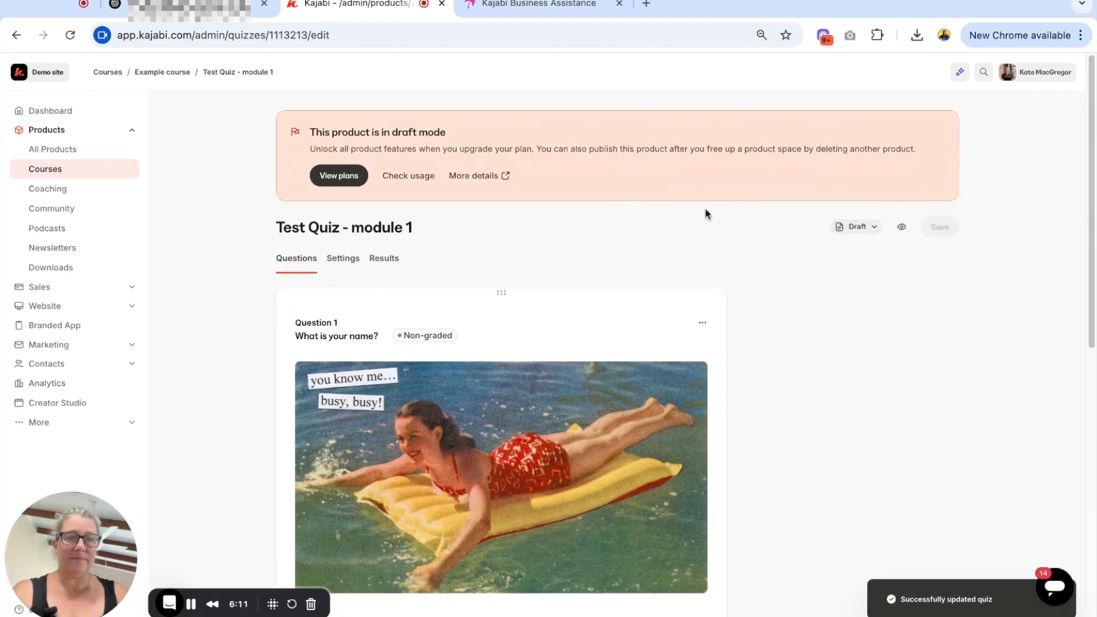
Step: Preview the quiz as a student and answer Question 1 with a first name
{"action": "left_click", "coordinate": [902, 227]}
{"action": "scroll", "coordinate": [354, 343], "scroll_direction": "down", "scroll_amount": 2}
{"action": "left_click", "coordinate": [350, 379]}
{"action": "type", "text": "Kat"}
Step: Answer Question 2 with 2, and select Kajabi, Typeform and calendly for Question 3
{"action": "scroll", "coordinate": [319, 335], "scroll_direction": "down", "scroll_amount": 5}
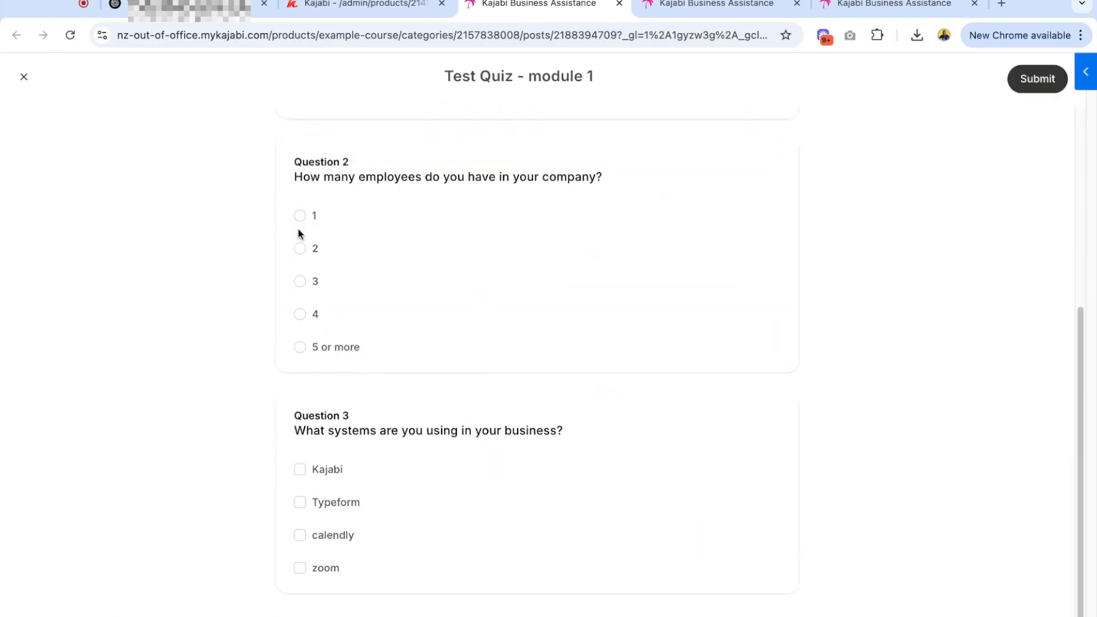
{"action": "left_click", "coordinate": [300, 250]}
{"action": "left_click", "coordinate": [301, 282]}
{"action": "left_click", "coordinate": [300, 248]}
{"action": "left_click", "coordinate": [300, 470]}
{"action": "left_click", "coordinate": [300, 502]}
{"action": "left_click", "coordinate": [300, 535]}
Step: Submit the quiz answers and close the completion page
{"action": "left_click", "coordinate": [1038, 85]}
{"action": "left_click", "coordinate": [719, 228]}
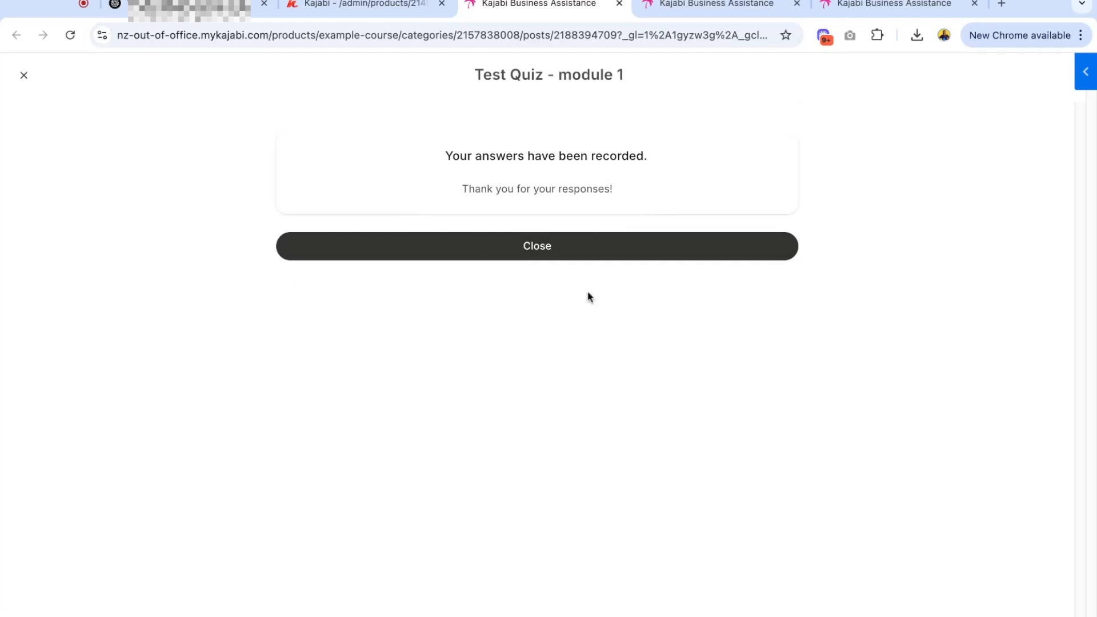
{"action": "left_click", "coordinate": [651, 256]}
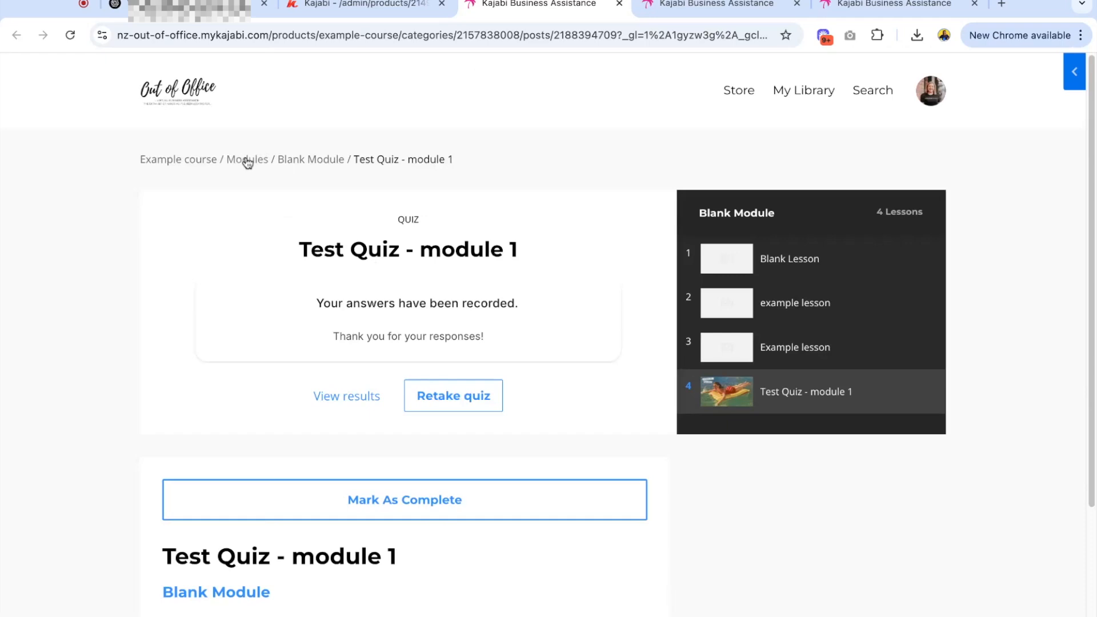
Step: Go to the Example course overview and open "Test Quiz - module 1" from the Blank Module
{"action": "left_click", "coordinate": [183, 163]}
{"action": "scroll", "coordinate": [344, 318], "scroll_direction": "down", "scroll_amount": 4}
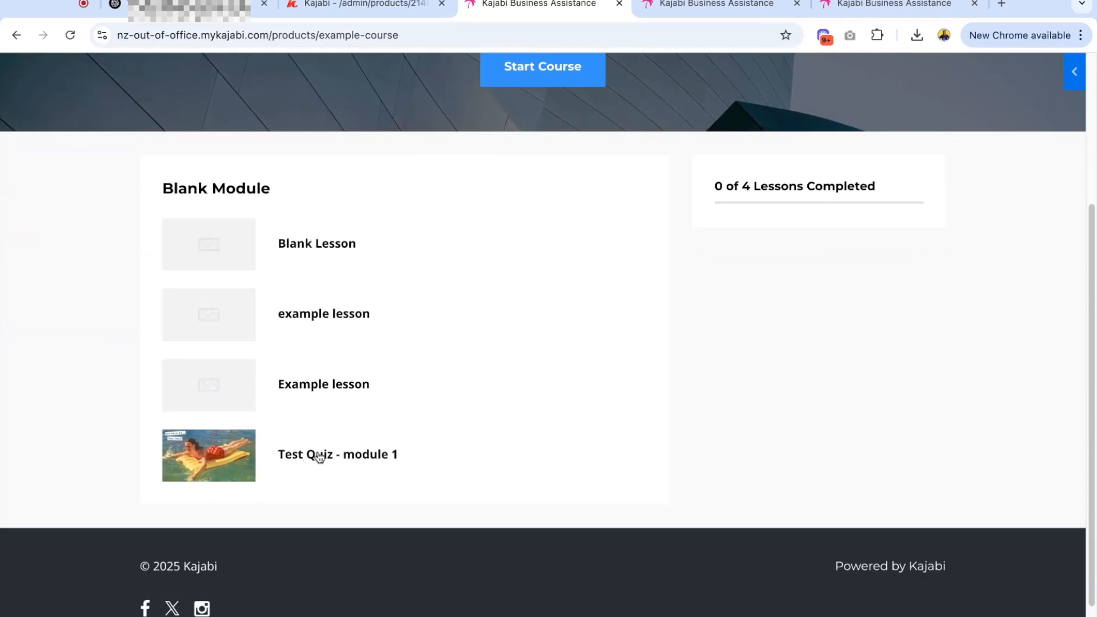
{"action": "left_click", "coordinate": [350, 455]}
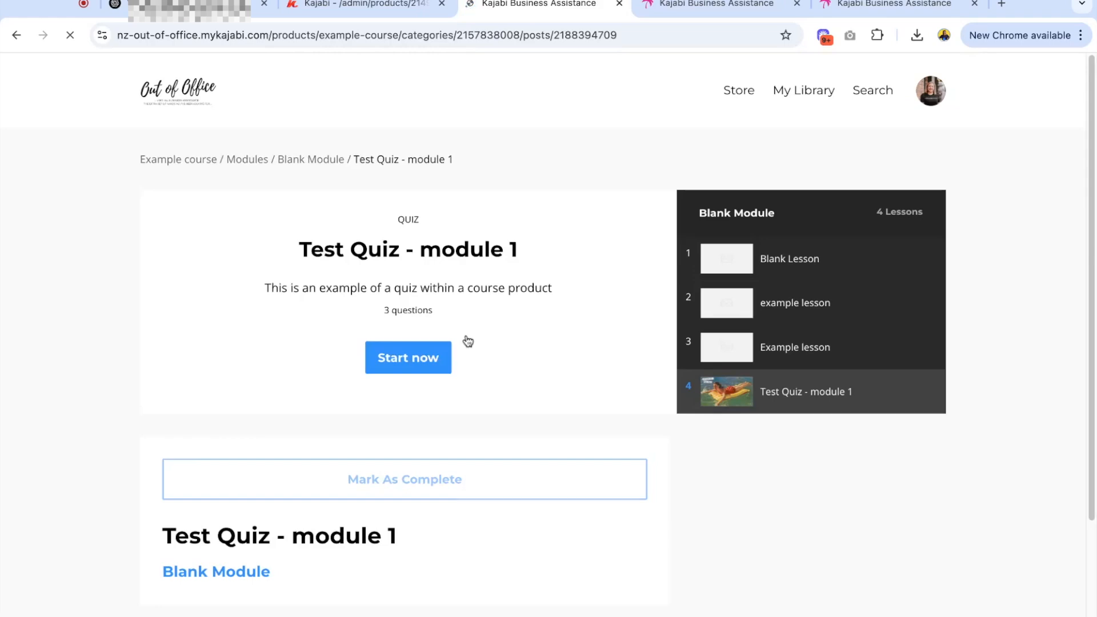
{"action": "scroll", "coordinate": [468, 341], "scroll_direction": "down", "scroll_amount": 1}
{"action": "scroll", "coordinate": [392, 459], "scroll_direction": "up", "scroll_amount": 2}
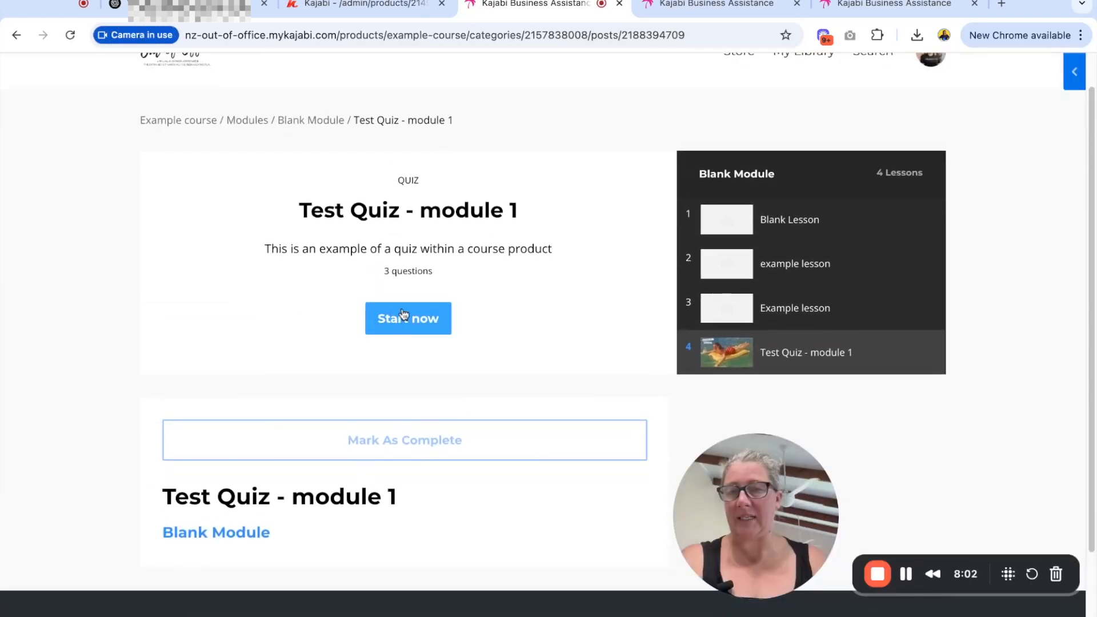
Step: Start the quiz again from its lesson page and look over its questions
{"action": "left_click", "coordinate": [409, 325]}
{"action": "scroll", "coordinate": [555, 343], "scroll_direction": "down", "scroll_amount": 2}
{"action": "scroll", "coordinate": [557, 341], "scroll_direction": "up", "scroll_amount": 2}
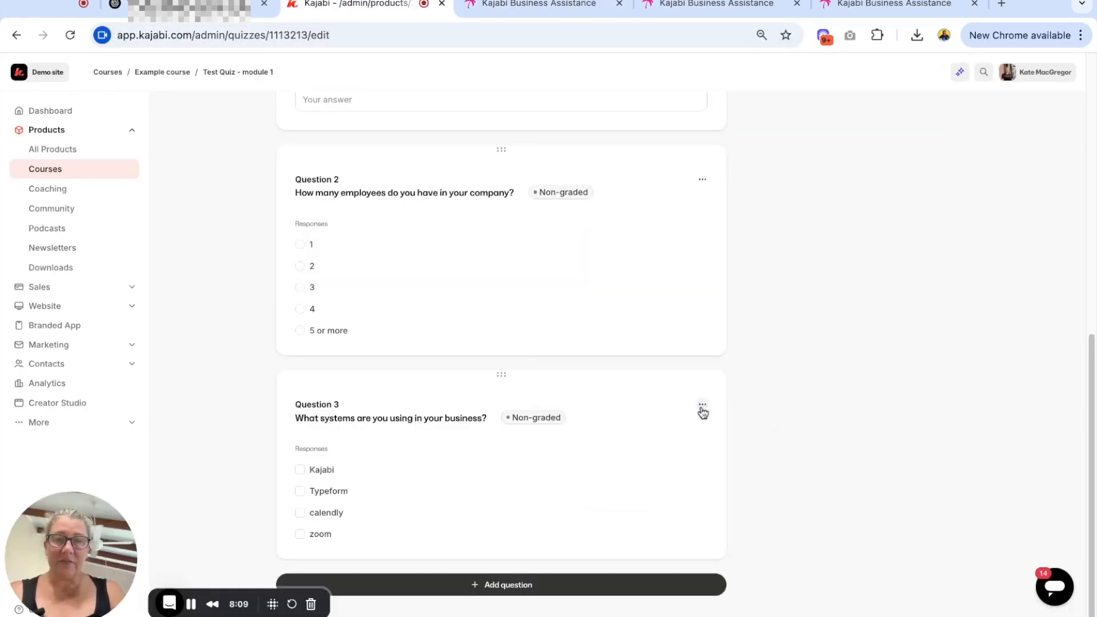
Step: Open response tagging for Question 3 and search the Kajabi response's tags for "Kajabi User"
{"action": "left_click", "coordinate": [703, 407]}
{"action": "left_click", "coordinate": [607, 454]}
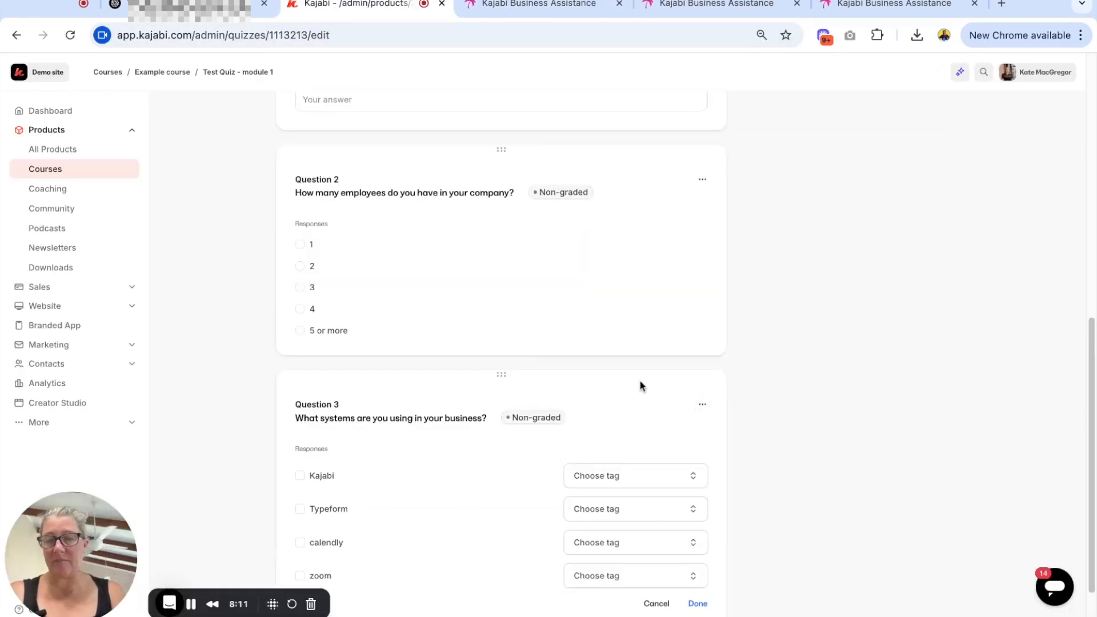
{"action": "scroll", "coordinate": [639, 380], "scroll_direction": "down", "scroll_amount": 1}
{"action": "scroll", "coordinate": [640, 383], "scroll_direction": "down", "scroll_amount": 1}
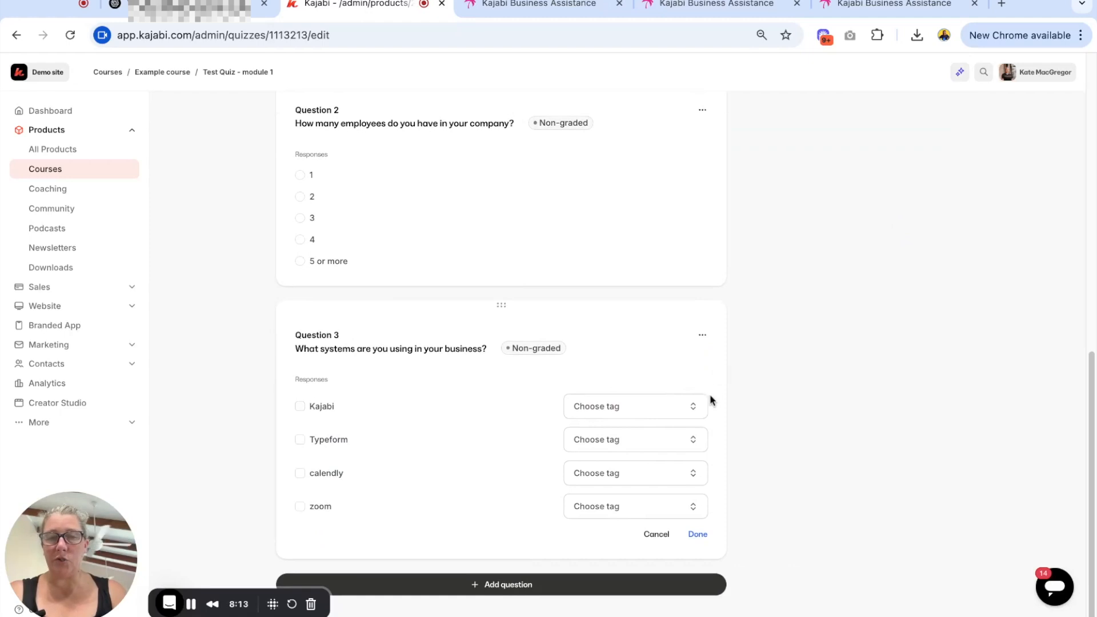
{"action": "left_click", "coordinate": [697, 409]}
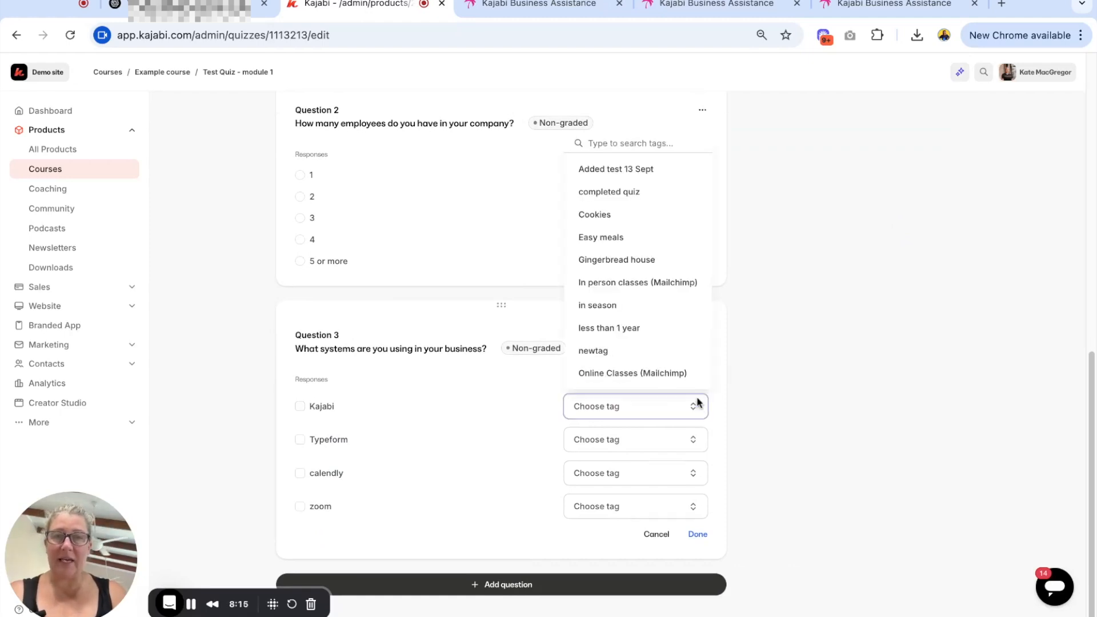
{"action": "left_click", "coordinate": [640, 146]}
{"action": "type", "text": "Kajabi User"}
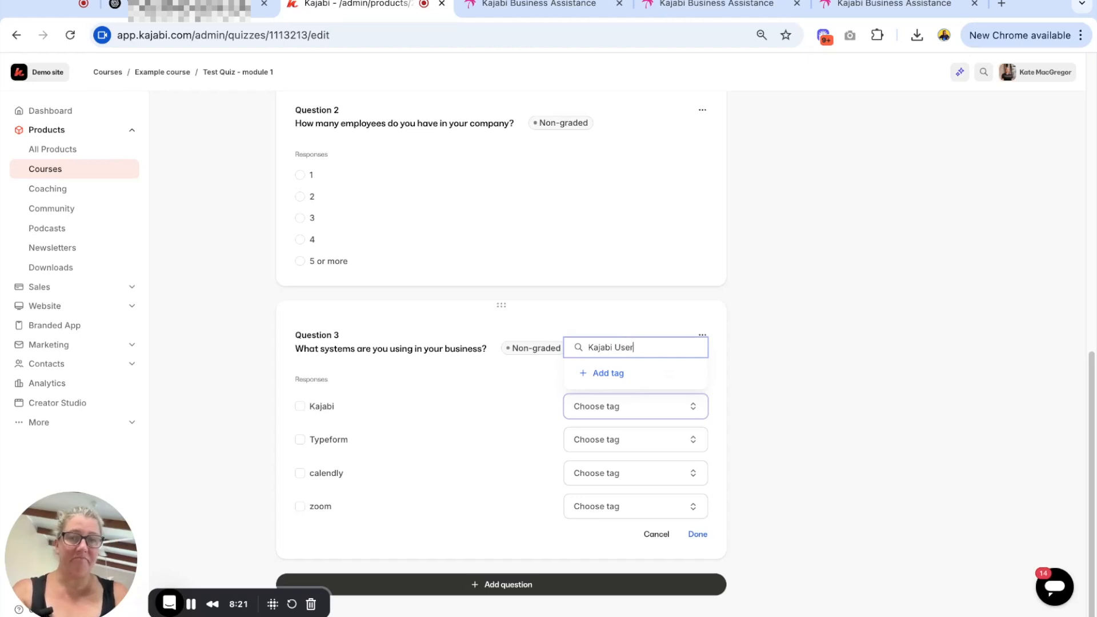
Step: Create the tag "Kajabi User" for Question 3's Kajabi response and finish tagging the responses
{"action": "left_click", "coordinate": [604, 378]}
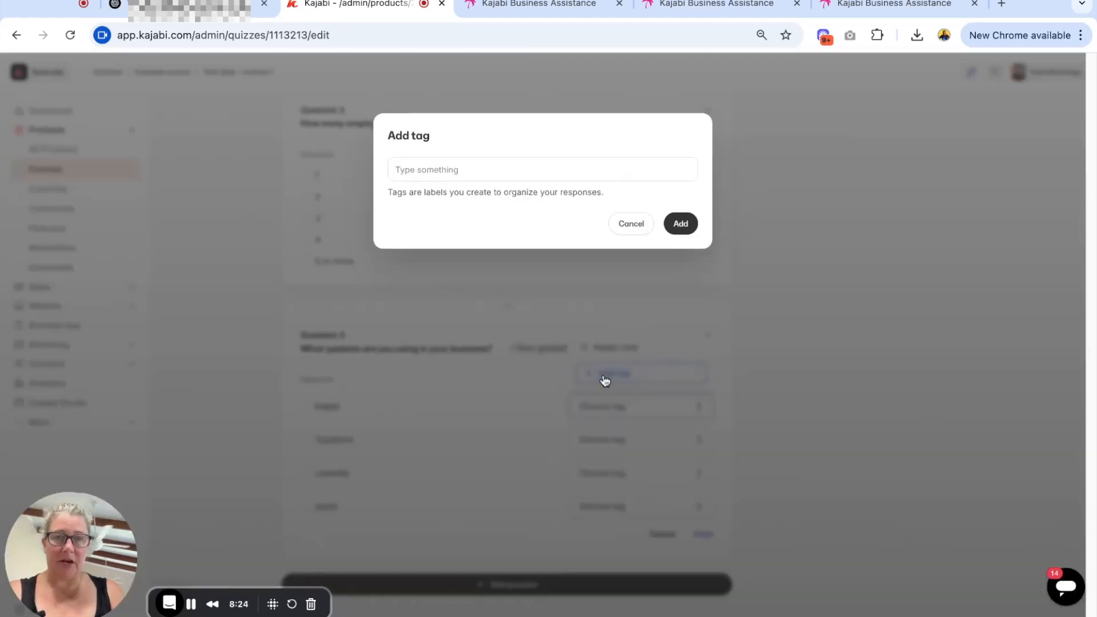
{"action": "left_click", "coordinate": [499, 167]}
{"action": "type", "text": "Kajabi User"}
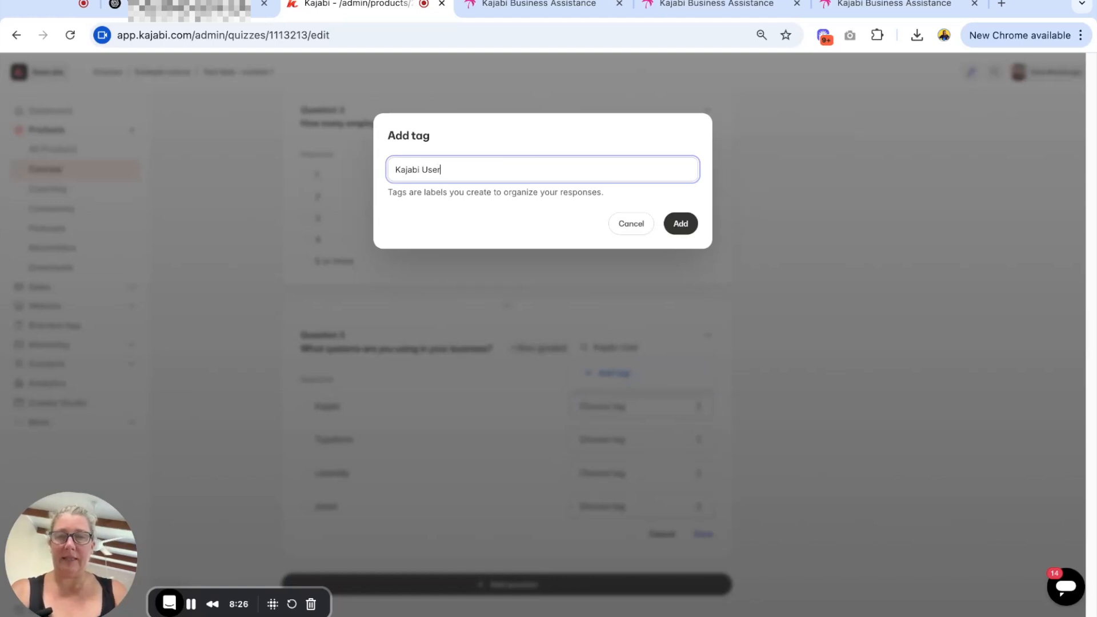
{"action": "left_click", "coordinate": [681, 223]}
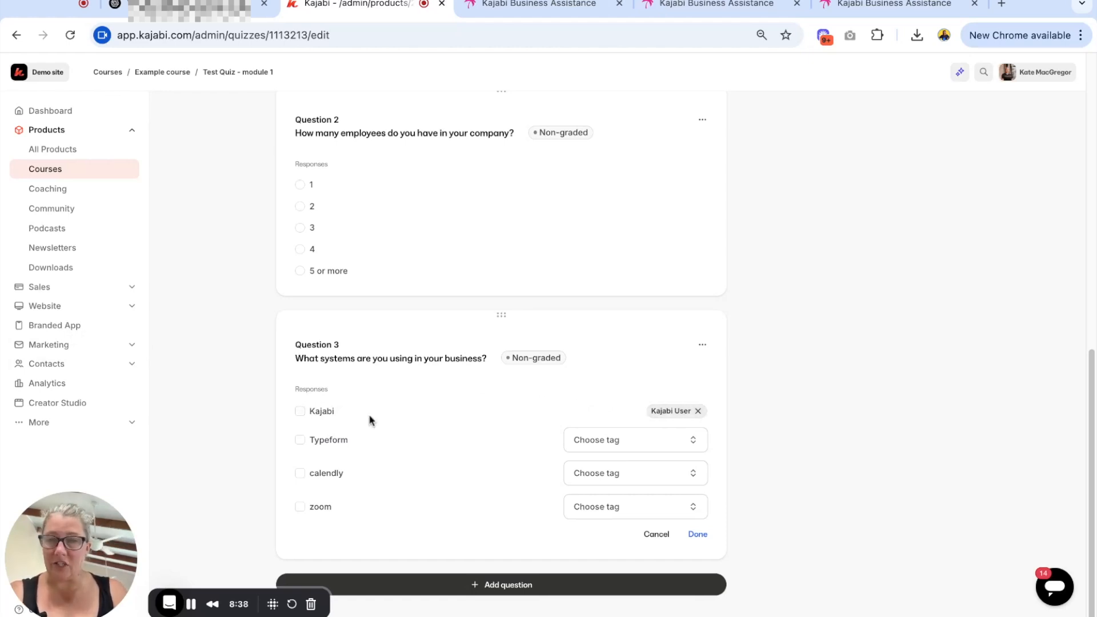
{"action": "scroll", "coordinate": [606, 515], "scroll_direction": "up", "scroll_amount": 1}
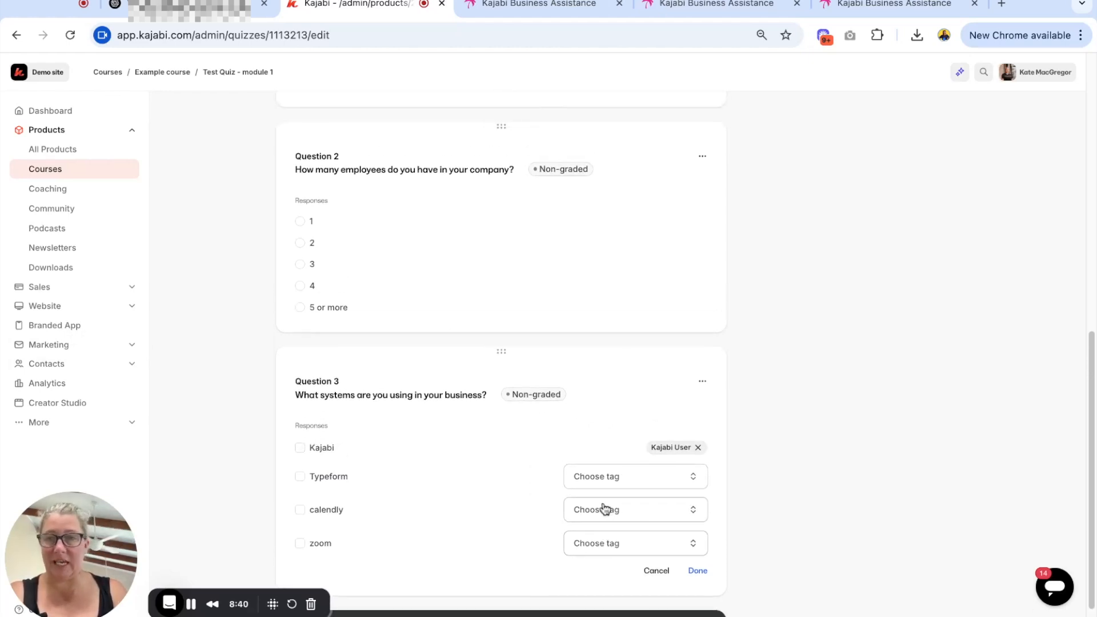
{"action": "scroll", "coordinate": [343, 316], "scroll_direction": "up", "scroll_amount": 1}
{"action": "scroll", "coordinate": [343, 314], "scroll_direction": "down", "scroll_amount": 2}
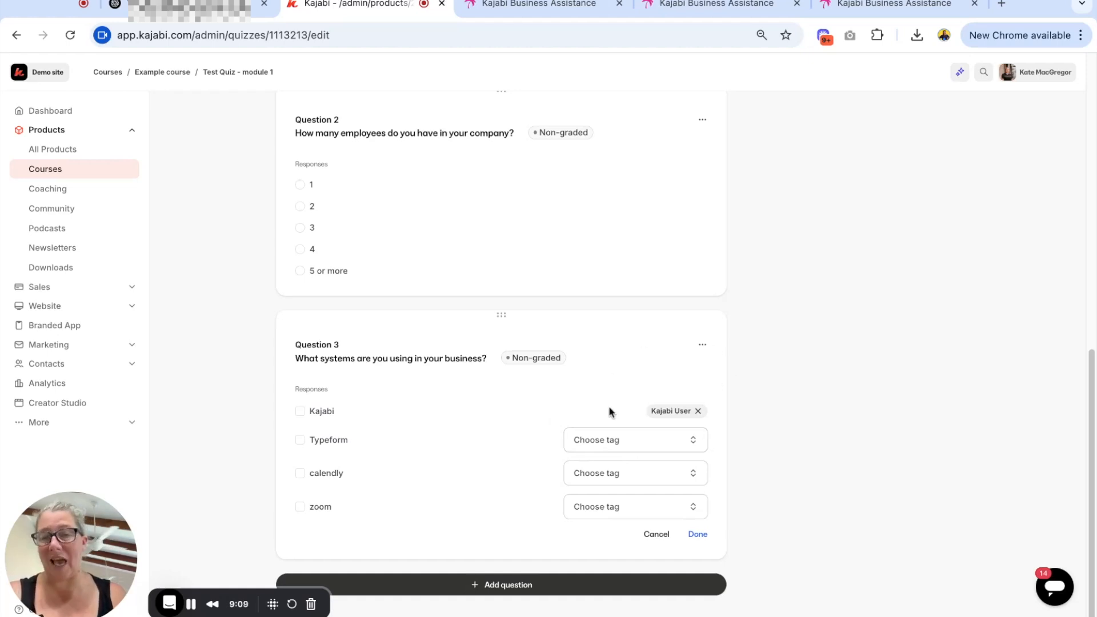
{"action": "left_click", "coordinate": [697, 533]}
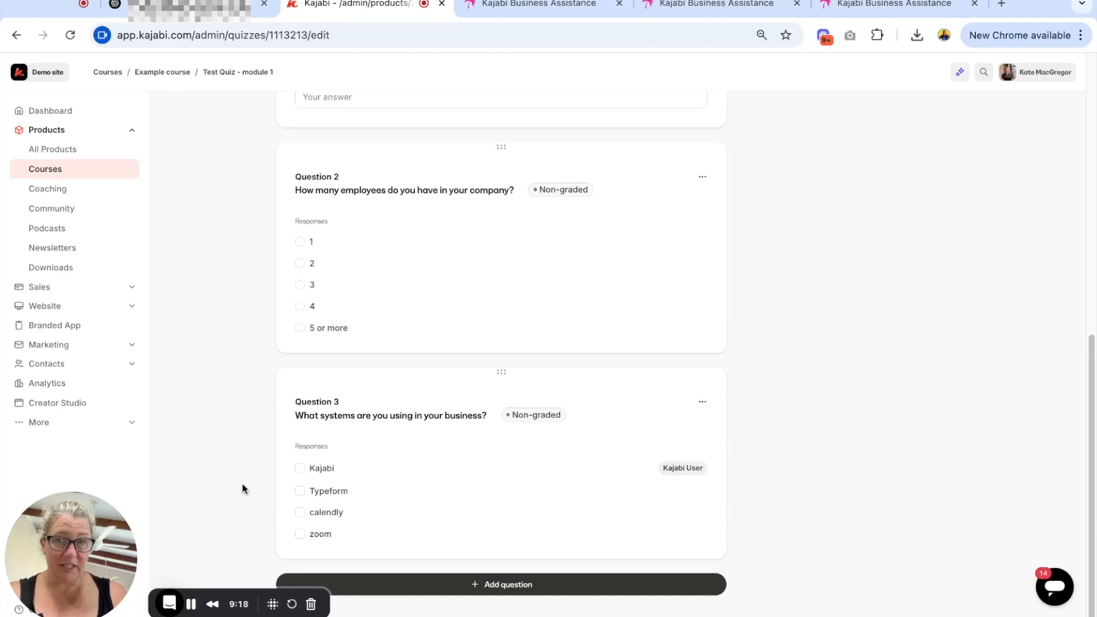
{"action": "scroll", "coordinate": [319, 284], "scroll_direction": "up", "scroll_amount": 10}
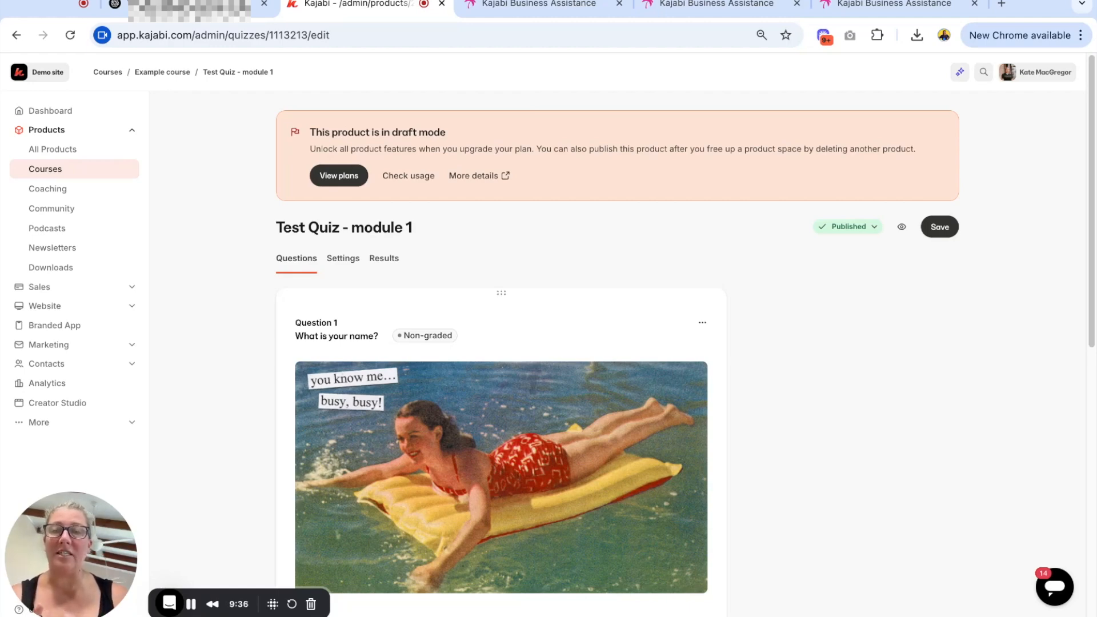
{"action": "scroll", "coordinate": [501, 343], "scroll_direction": "down", "scroll_amount": 2}
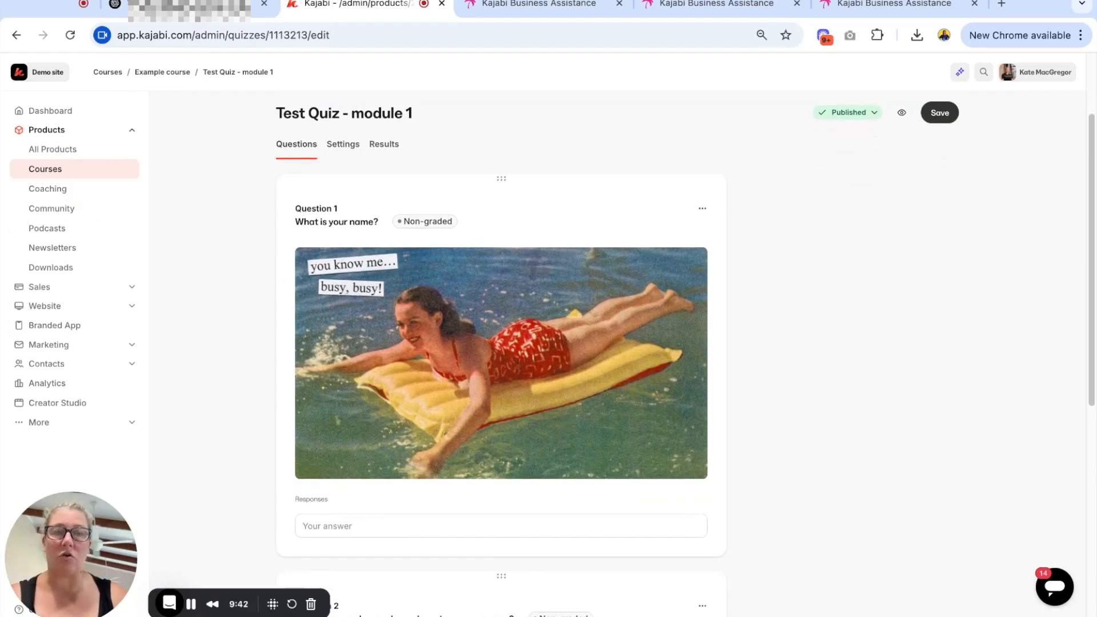
{"action": "scroll", "coordinate": [610, 259], "scroll_direction": "down", "scroll_amount": 1}
{"action": "scroll", "coordinate": [610, 259], "scroll_direction": "up", "scroll_amount": 1}
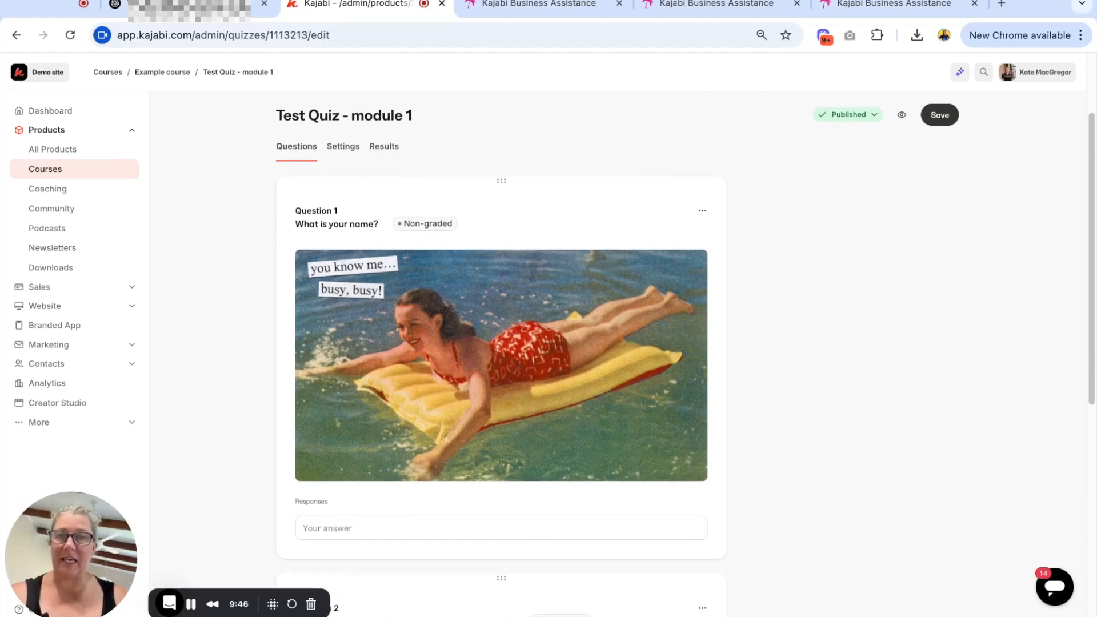
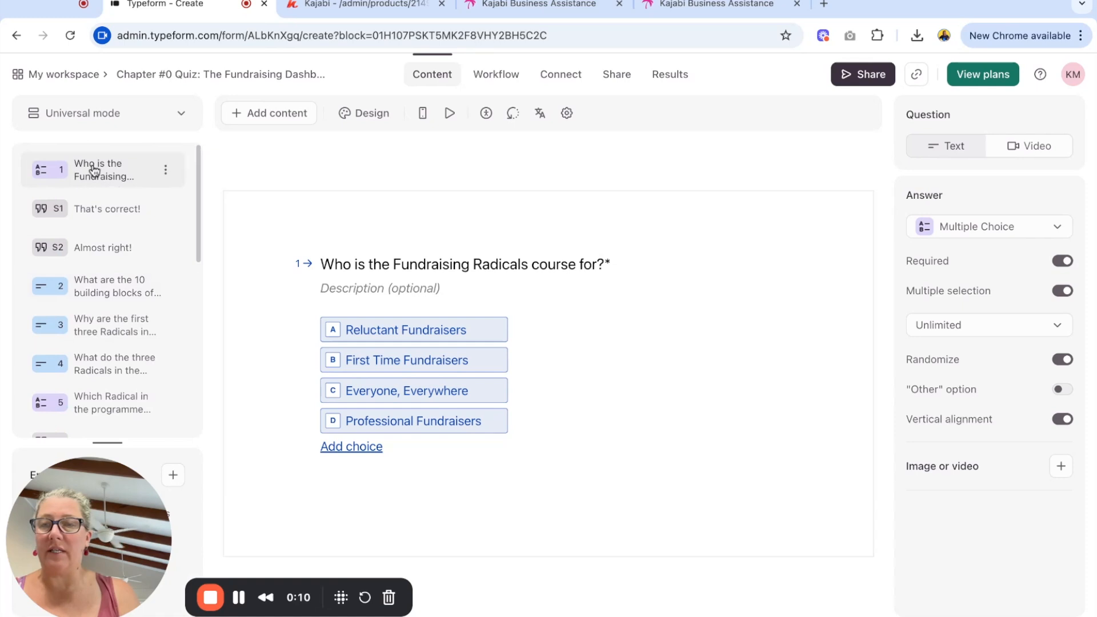
Step: In Typeform, look through the questions, feedback statements and endings of the Chapter #0 Fundraising Dashboard quiz
{"action": "left_click", "coordinate": [96, 210]}
{"action": "left_click", "coordinate": [88, 248]}
{"action": "left_click", "coordinate": [91, 285]}
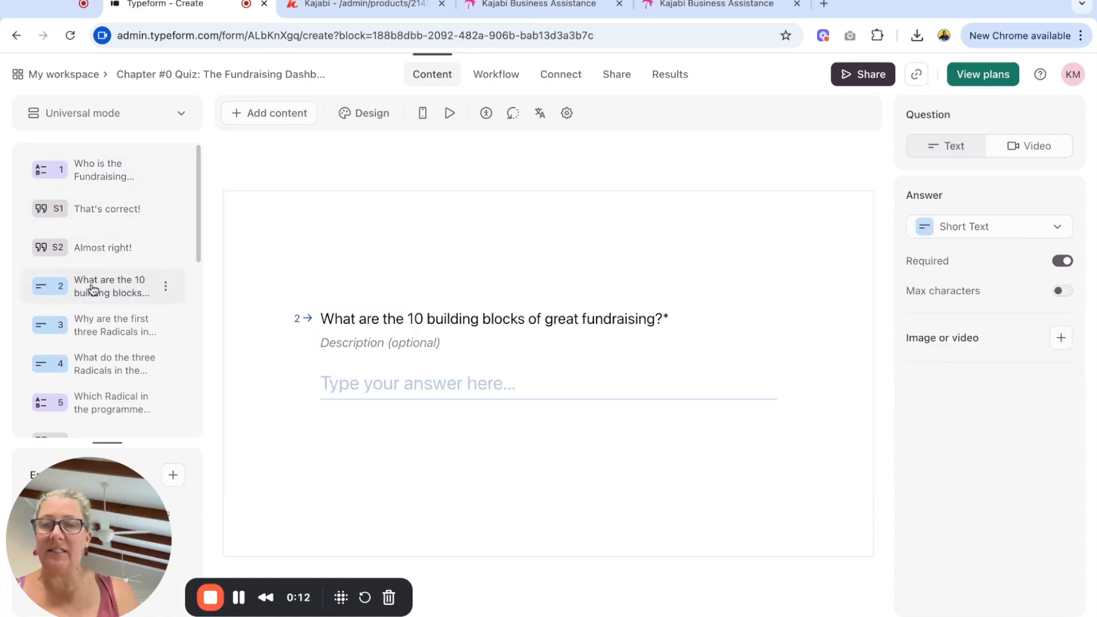
{"action": "scroll", "coordinate": [93, 289], "scroll_direction": "down", "scroll_amount": 1}
{"action": "left_click", "coordinate": [90, 264]}
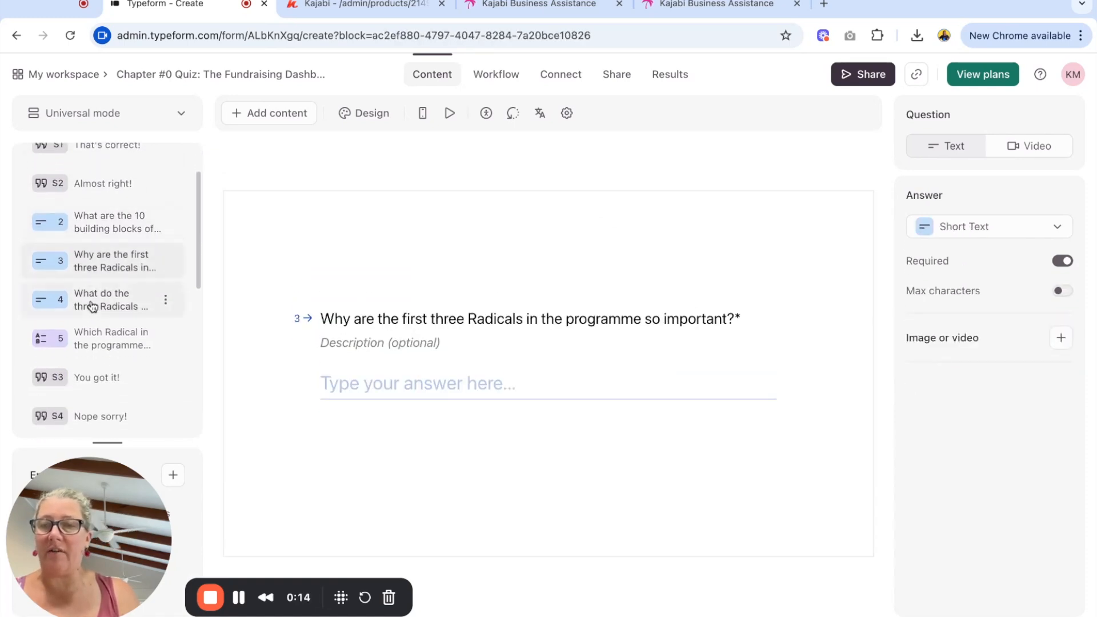
{"action": "left_click", "coordinate": [93, 305]}
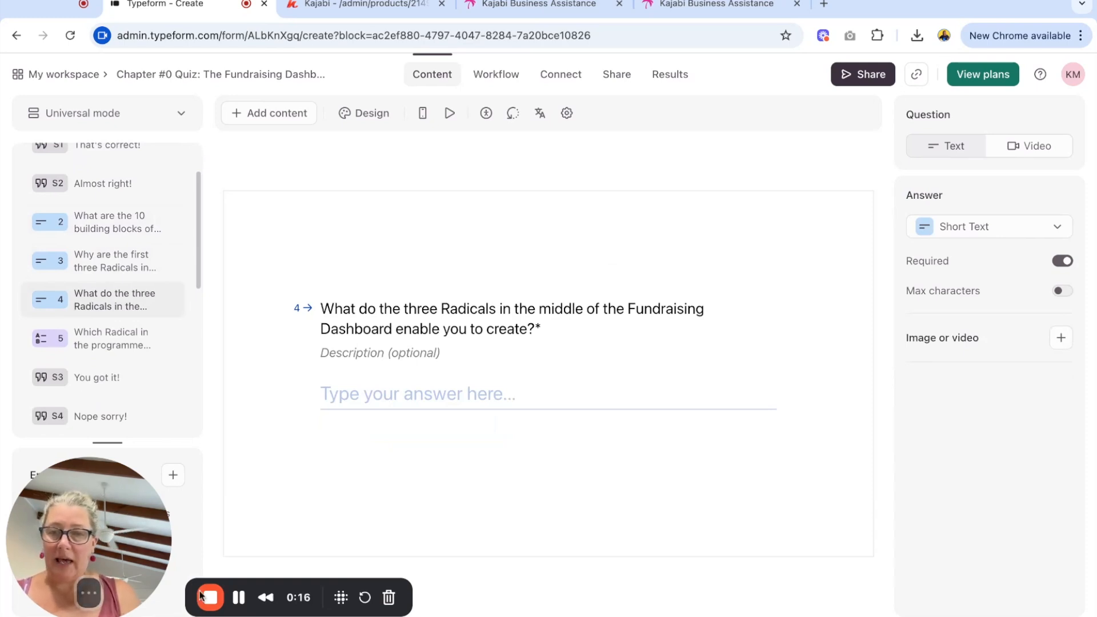
{"action": "left_click_drag", "start_coordinate": [93, 508], "coordinate": [1012, 466]}
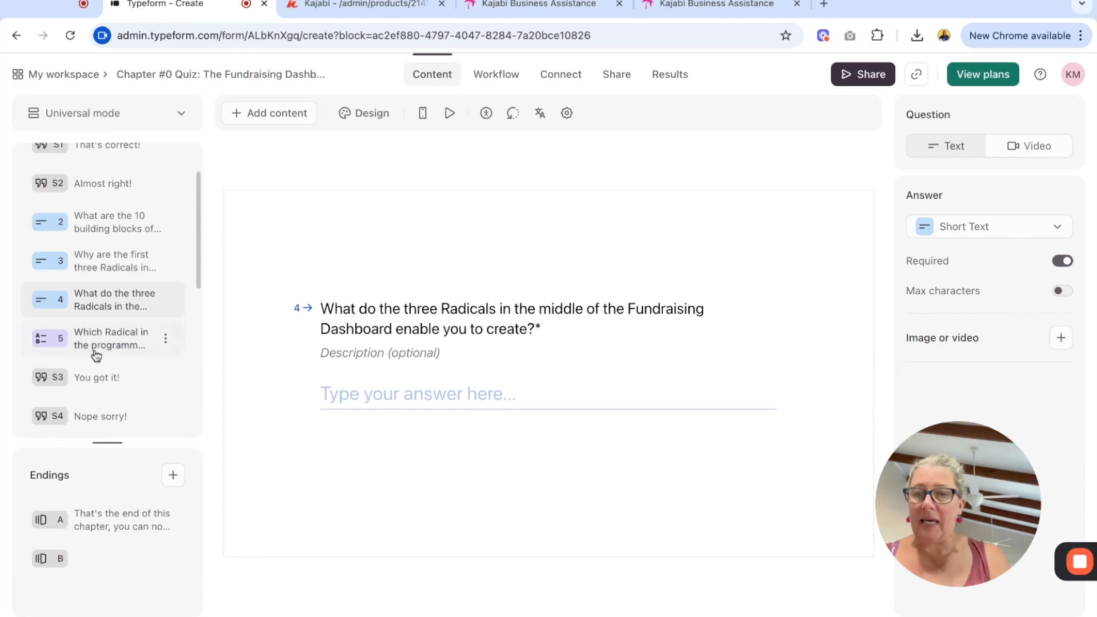
{"action": "scroll", "coordinate": [93, 355], "scroll_direction": "down", "scroll_amount": 6}
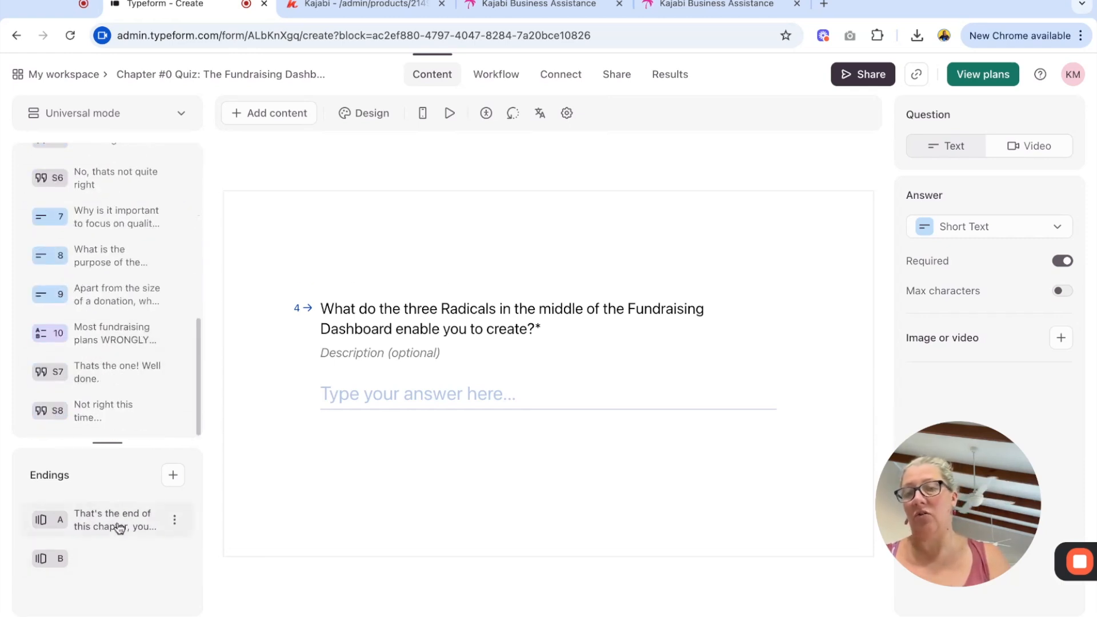
{"action": "scroll", "coordinate": [147, 292], "scroll_direction": "up", "scroll_amount": 8}
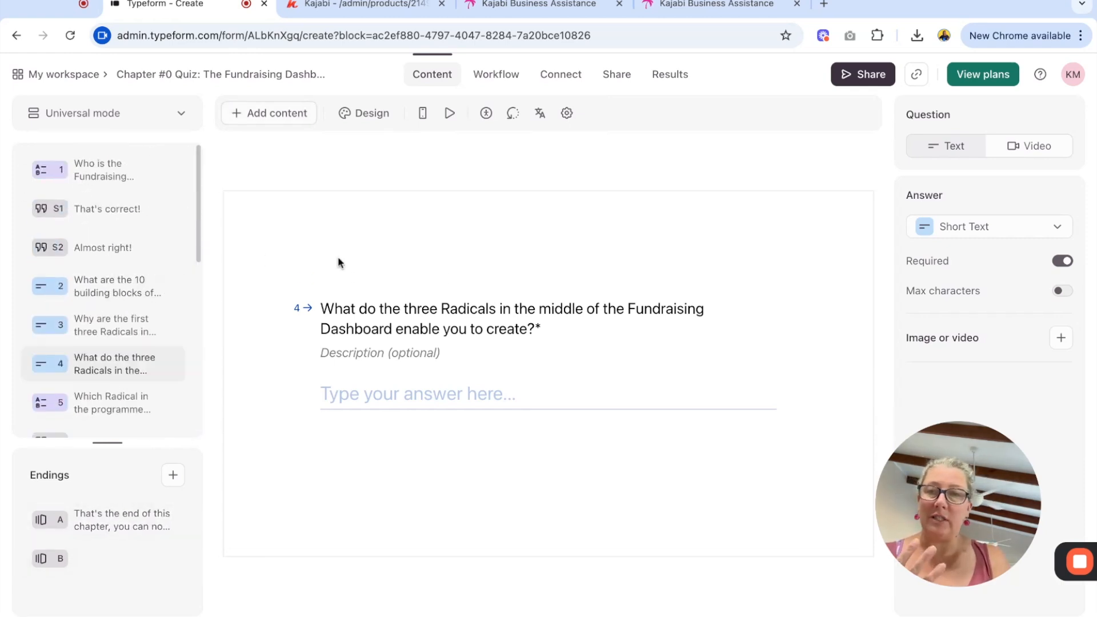
Step: Examine the quiz's workflow, following the branches from question 5 through to the endings
{"action": "left_click", "coordinate": [505, 79]}
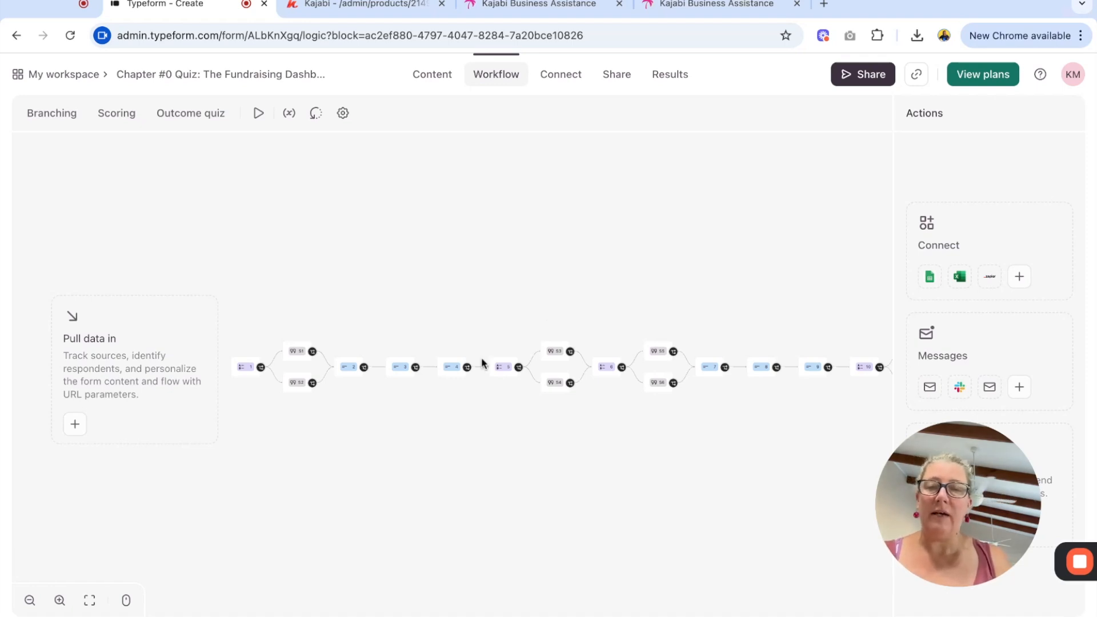
{"action": "scroll", "coordinate": [477, 360], "scroll_direction": "up", "scroll_amount": 5}
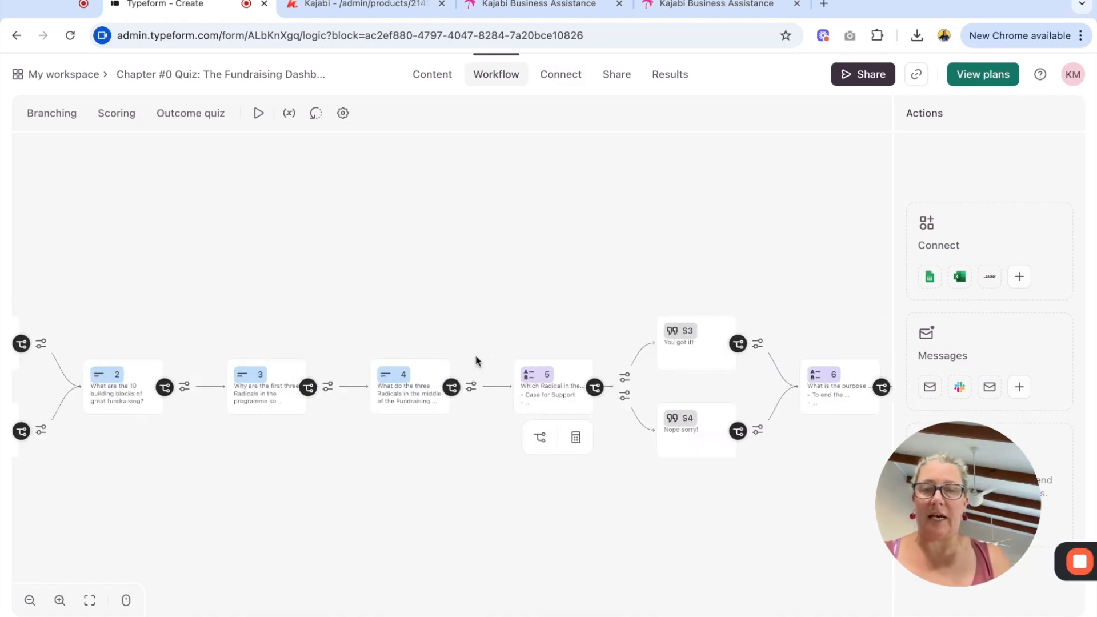
{"action": "scroll", "coordinate": [477, 360], "scroll_direction": "up", "scroll_amount": 5}
{"action": "scroll", "coordinate": [477, 360], "scroll_direction": "up", "scroll_amount": 1}
{"action": "scroll", "coordinate": [477, 360], "scroll_direction": "down", "scroll_amount": 2}
{"action": "scroll", "coordinate": [733, 330], "scroll_direction": "right", "scroll_amount": 7}
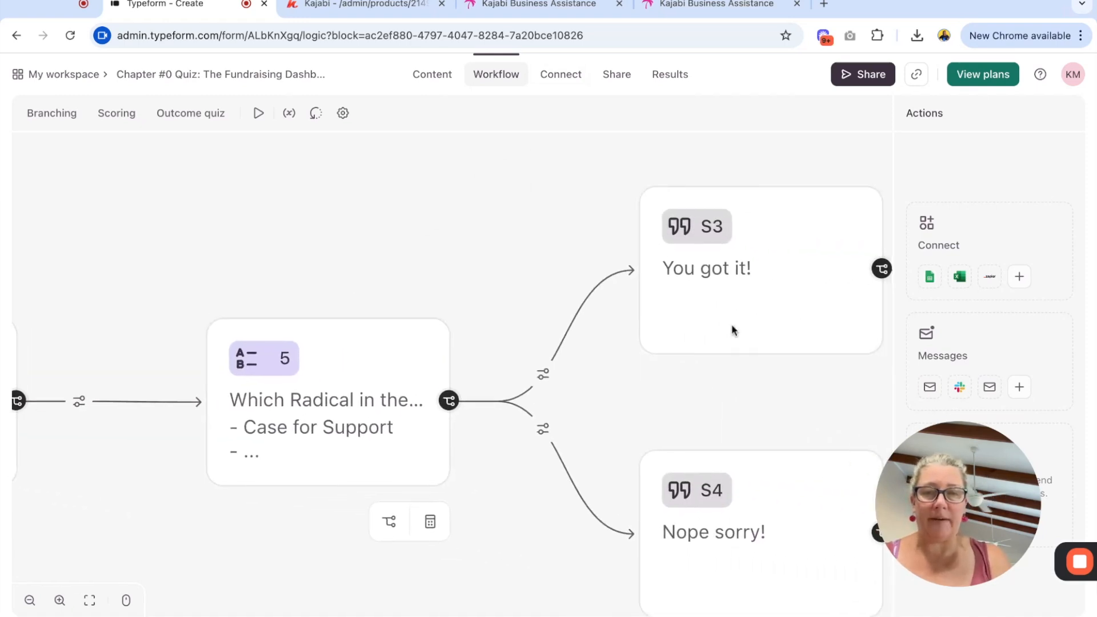
{"action": "scroll", "coordinate": [412, 343], "scroll_direction": "right", "scroll_amount": 6}
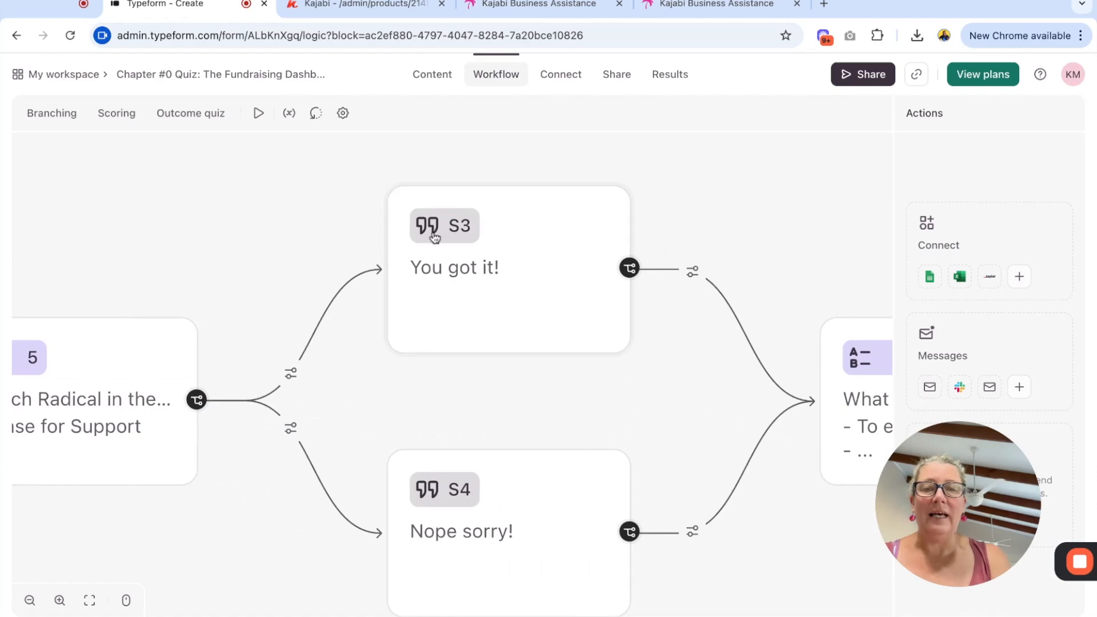
{"action": "scroll", "coordinate": [715, 407], "scroll_direction": "right", "scroll_amount": 10}
{"action": "mouse_move", "coordinate": [387, 421]}
{"action": "scroll", "coordinate": [759, 391], "scroll_direction": "right", "scroll_amount": 15}
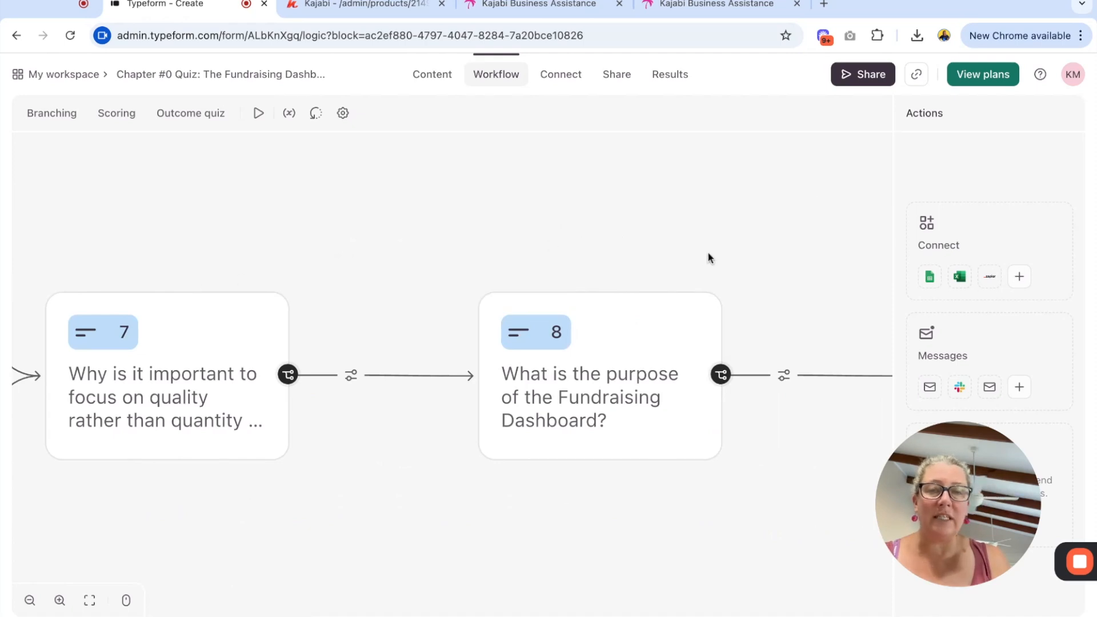
{"action": "left_click_drag", "start_coordinate": [709, 258], "coordinate": [78, 240]}
{"action": "scroll", "coordinate": [506, 297], "scroll_direction": "down", "scroll_amount": 5}
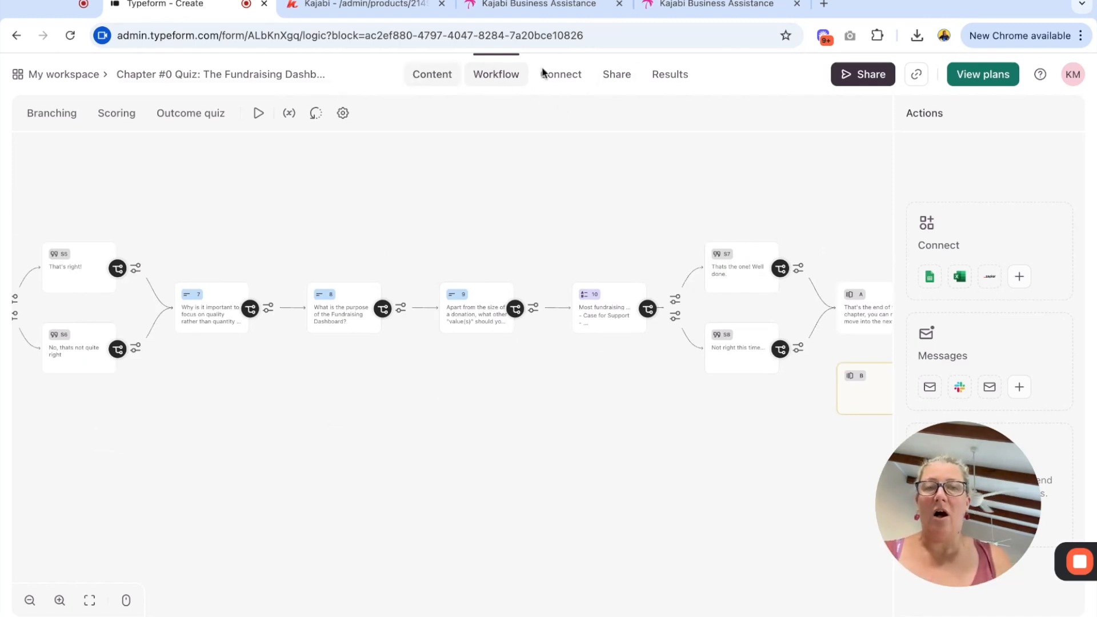
Step: View the Typeform quiz's sharing options and its settings for embedding in a web page
{"action": "left_click", "coordinate": [573, 77]}
{"action": "left_click", "coordinate": [618, 75]}
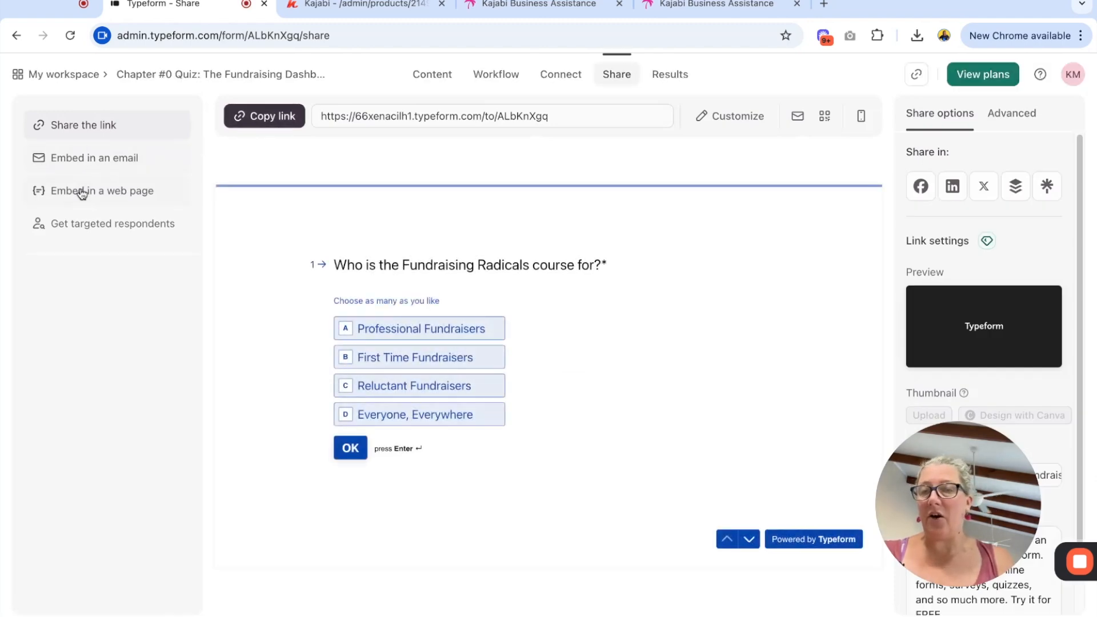
{"action": "left_click", "coordinate": [63, 191]}
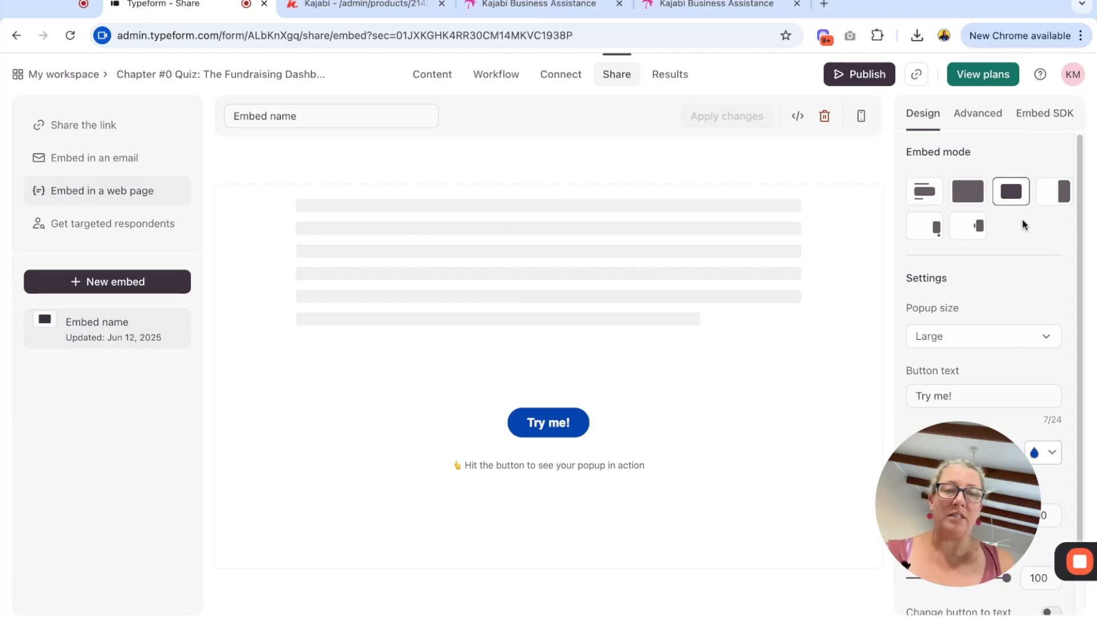
Step: Switch to the Kajabi course site and look over the "Typeform Quiz embed" lesson page
{"action": "left_click", "coordinate": [529, 7]}
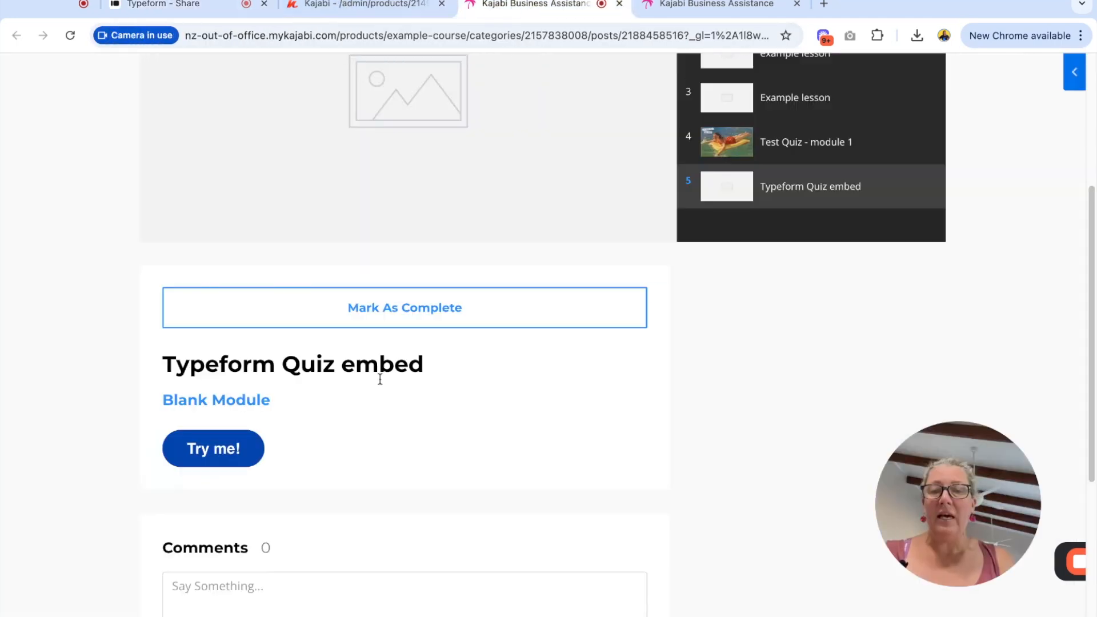
{"action": "scroll", "coordinate": [380, 379], "scroll_direction": "up", "scroll_amount": 5}
{"action": "scroll", "coordinate": [380, 379], "scroll_direction": "down", "scroll_amount": 1}
{"action": "scroll", "coordinate": [379, 379], "scroll_direction": "down", "scroll_amount": 5}
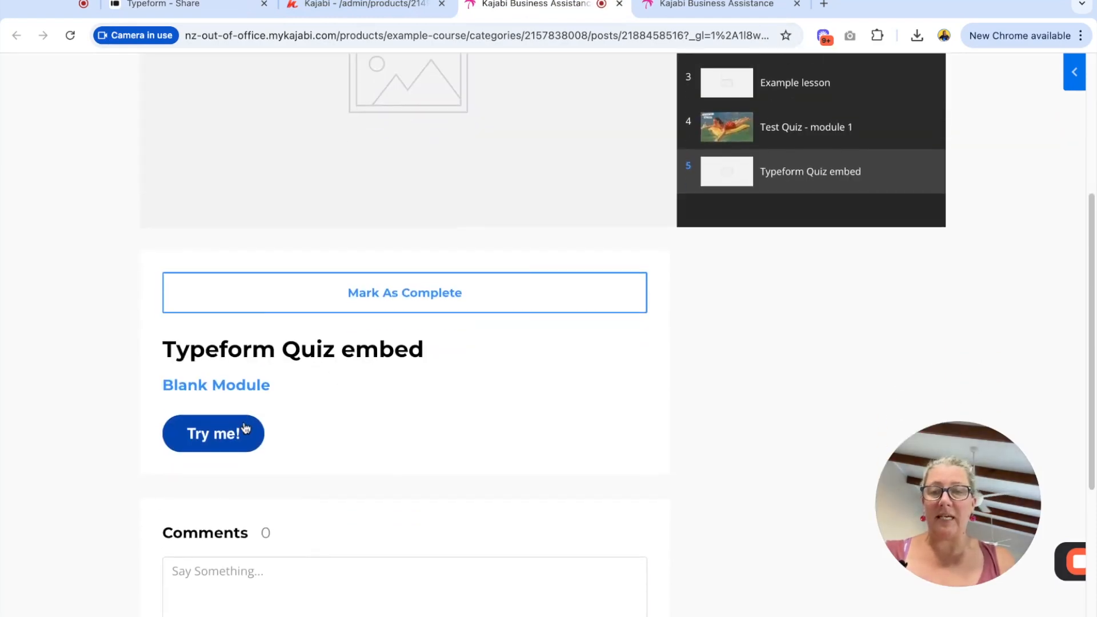
{"action": "scroll", "coordinate": [468, 392], "scroll_direction": "up", "scroll_amount": 5}
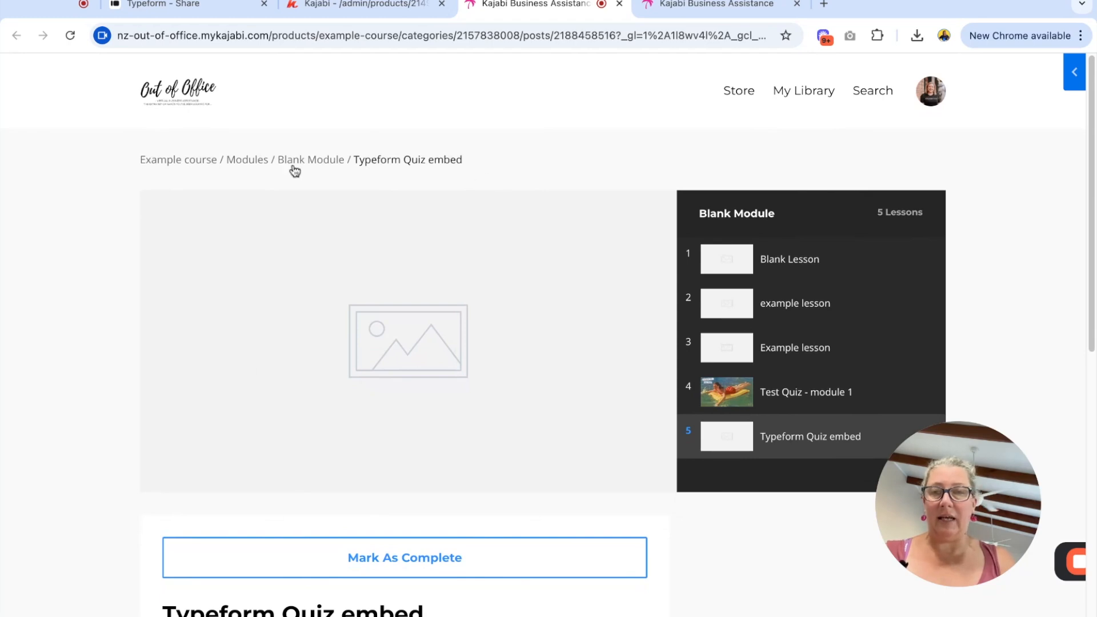
Step: Return to the Example course overview, open "Test Quiz - module 1" in the Blank Module and start the quiz
{"action": "left_click", "coordinate": [249, 160]}
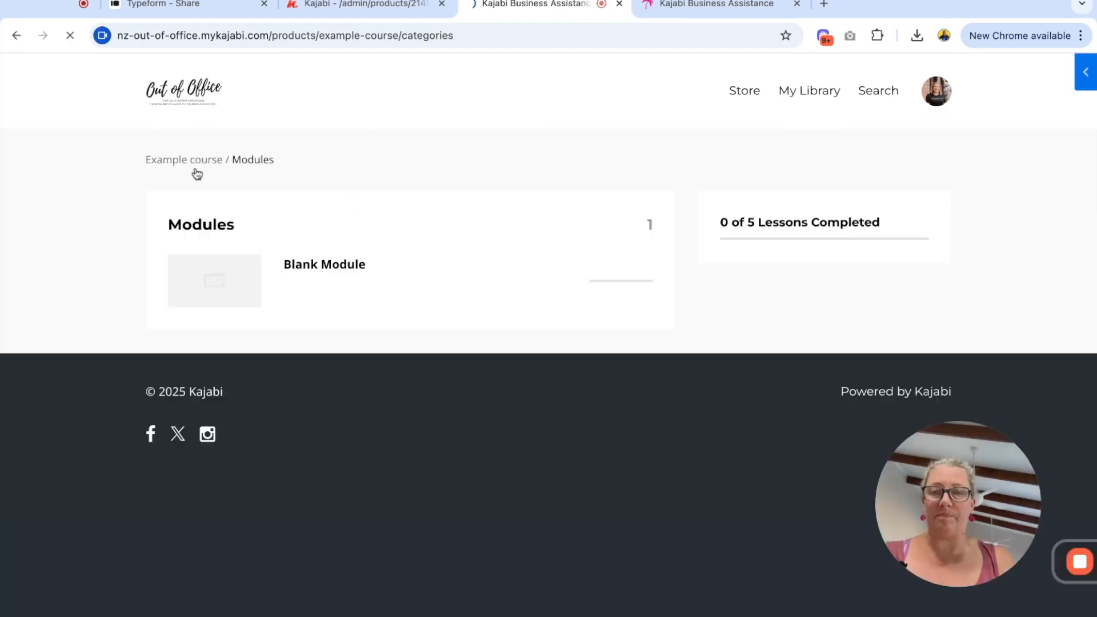
{"action": "scroll", "coordinate": [252, 333], "scroll_direction": "down", "scroll_amount": 4}
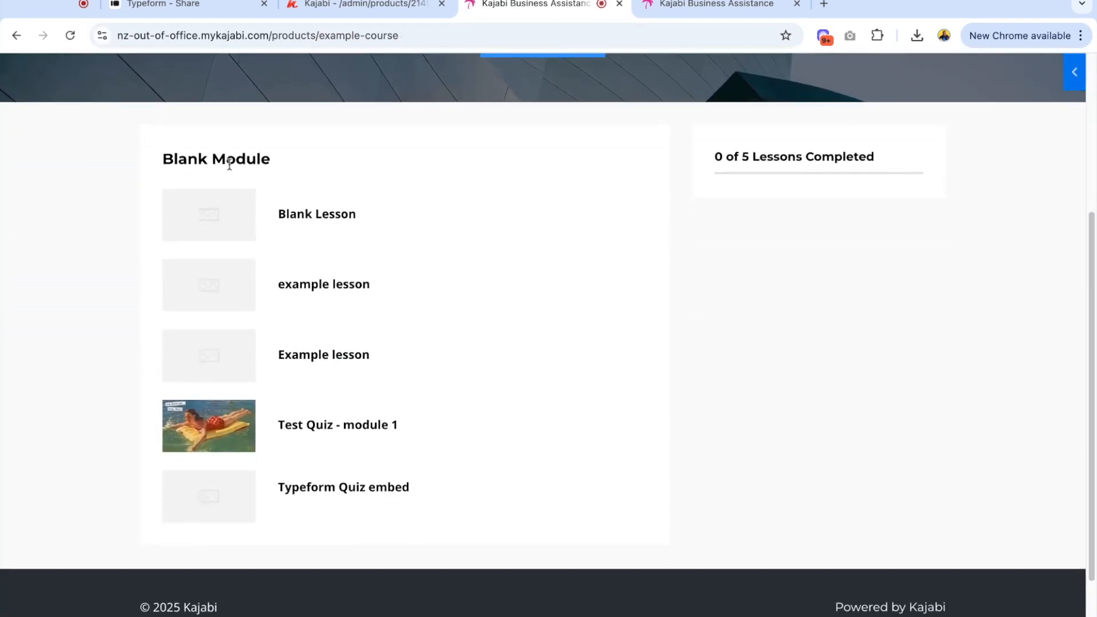
{"action": "left_click", "coordinate": [320, 429]}
{"action": "scroll", "coordinate": [416, 440], "scroll_direction": "down", "scroll_amount": 1}
{"action": "scroll", "coordinate": [343, 406], "scroll_direction": "down", "scroll_amount": 1}
{"action": "scroll", "coordinate": [423, 404], "scroll_direction": "up", "scroll_amount": 2}
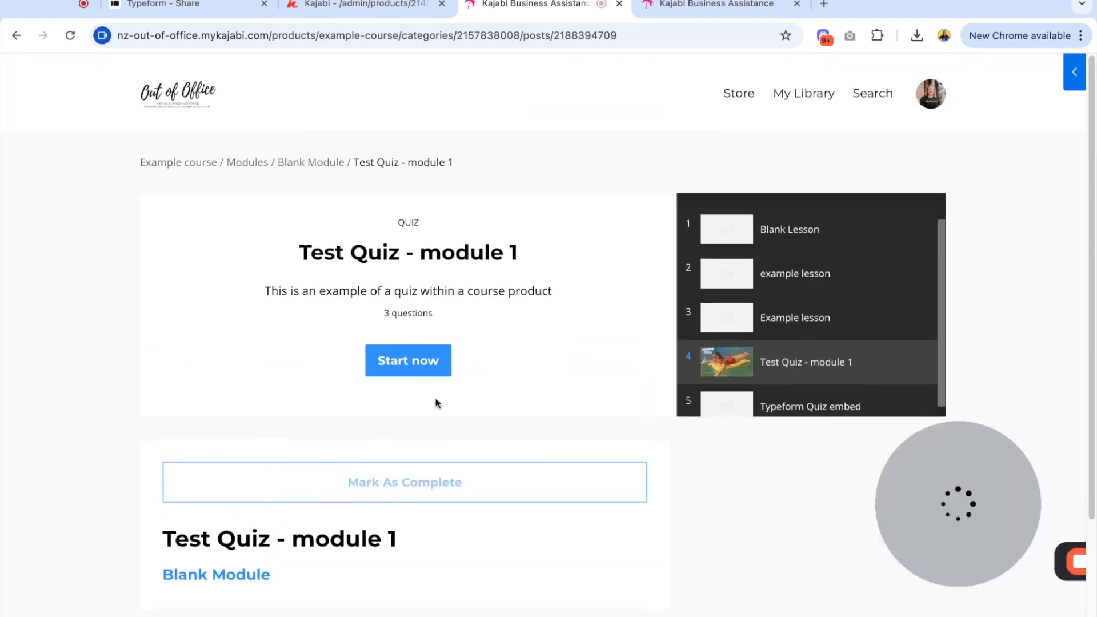
{"action": "left_click", "coordinate": [423, 359]}
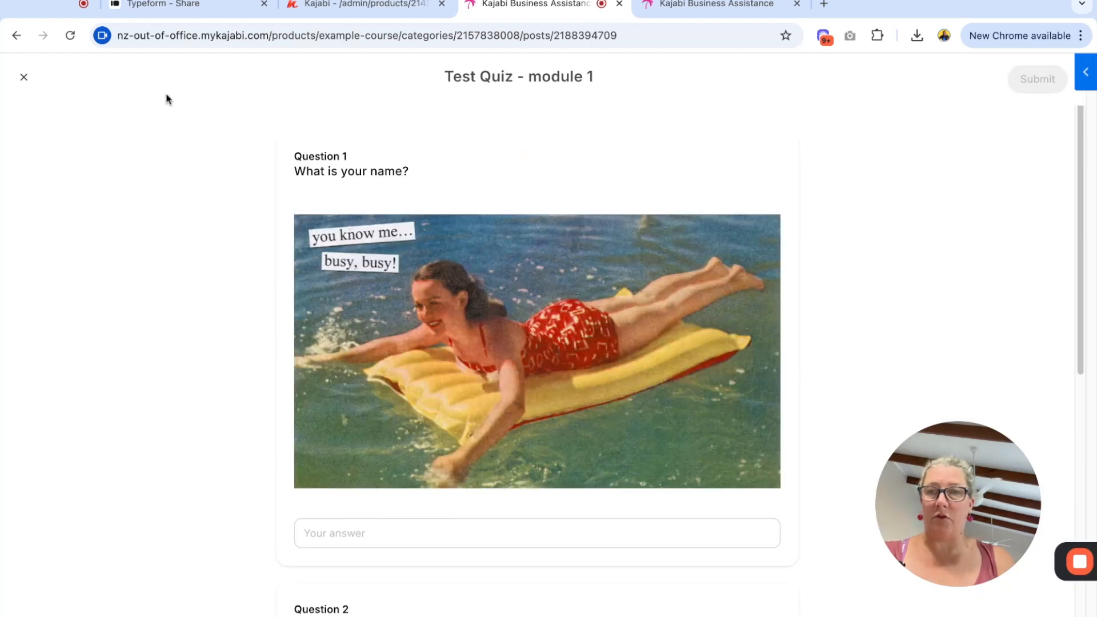
Step: Close the Test Quiz, go back to the "Typeform Quiz embed" lesson and launch its popup quiz
{"action": "left_click", "coordinate": [23, 78]}
{"action": "left_click", "coordinate": [771, 400]}
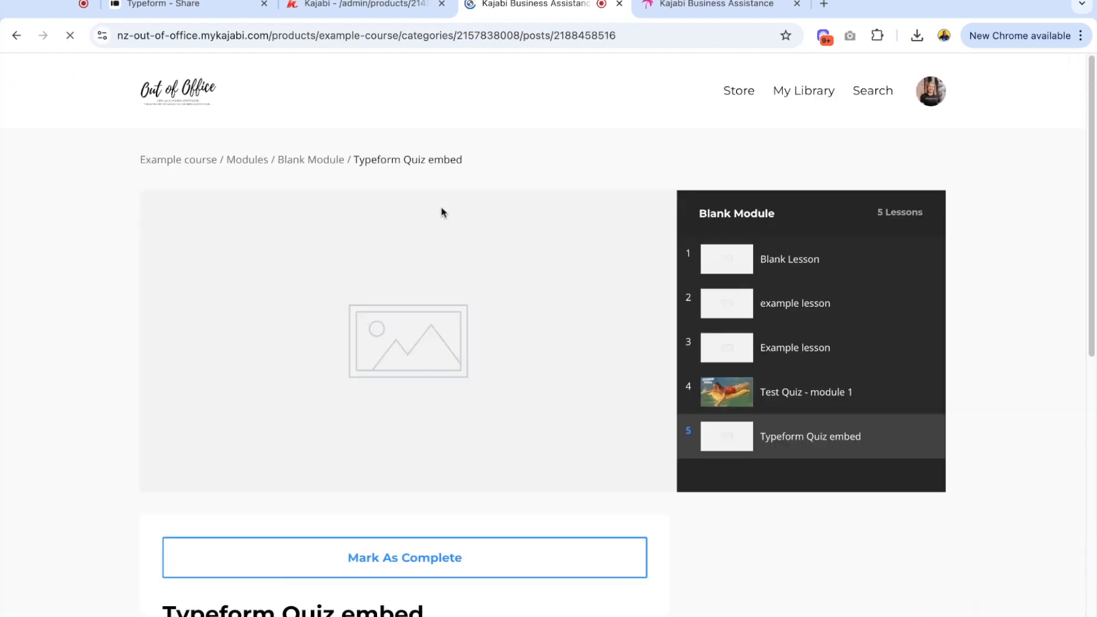
{"action": "scroll", "coordinate": [441, 213], "scroll_direction": "down", "scroll_amount": 4}
{"action": "scroll", "coordinate": [440, 213], "scroll_direction": "down", "scroll_amount": 1}
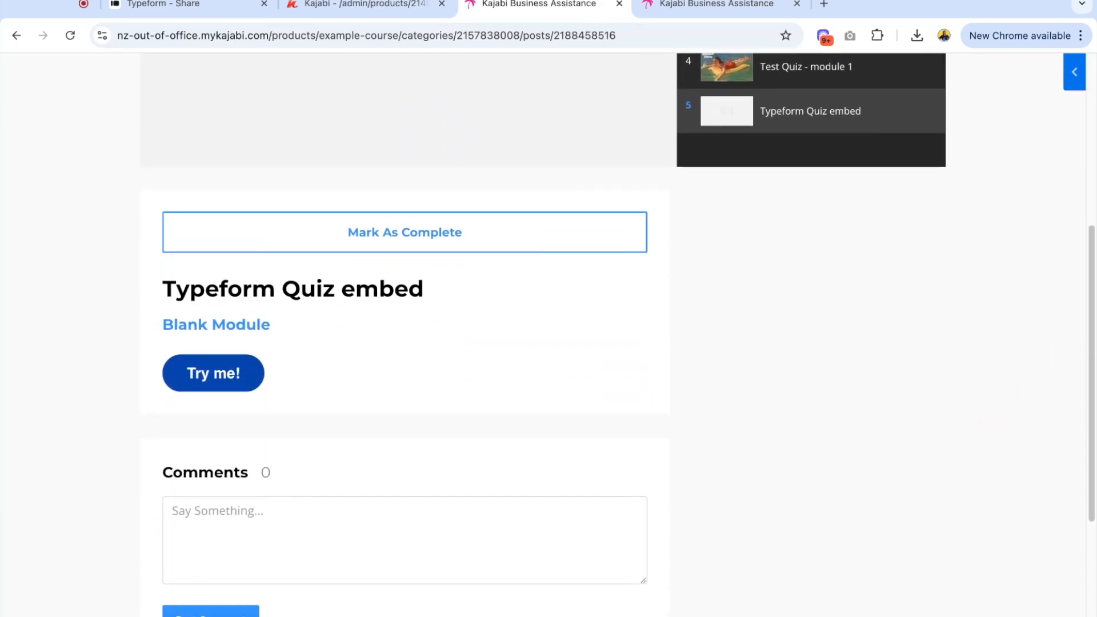
{"action": "scroll", "coordinate": [313, 358], "scroll_direction": "up", "scroll_amount": 3}
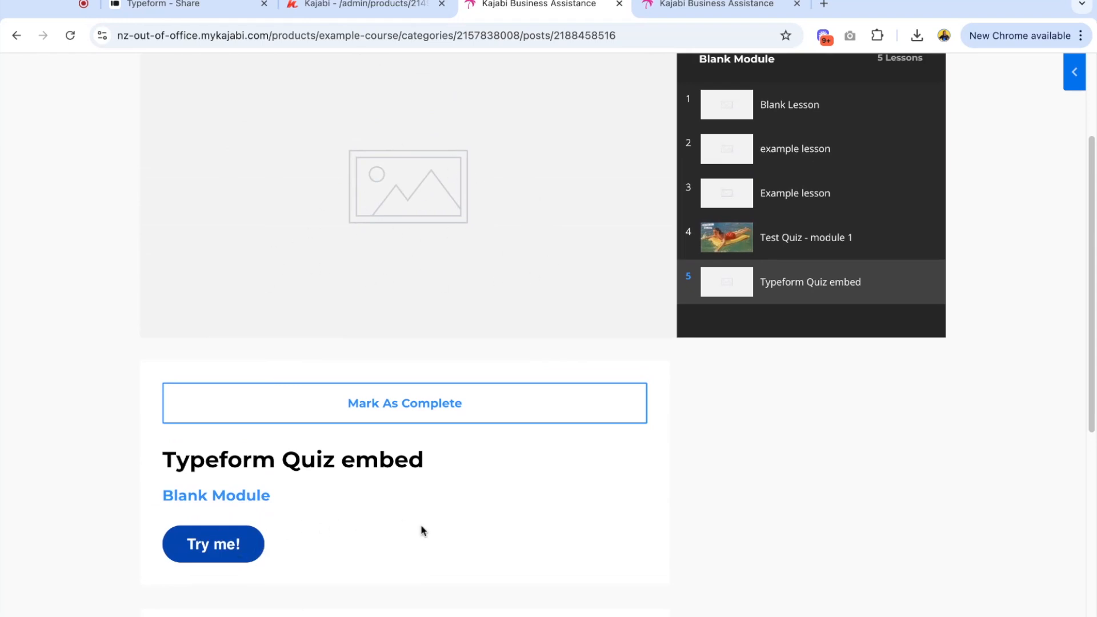
{"action": "scroll", "coordinate": [422, 523], "scroll_direction": "up", "scroll_amount": 1}
{"action": "scroll", "coordinate": [317, 510], "scroll_direction": "down", "scroll_amount": 1}
{"action": "left_click", "coordinate": [232, 557]}
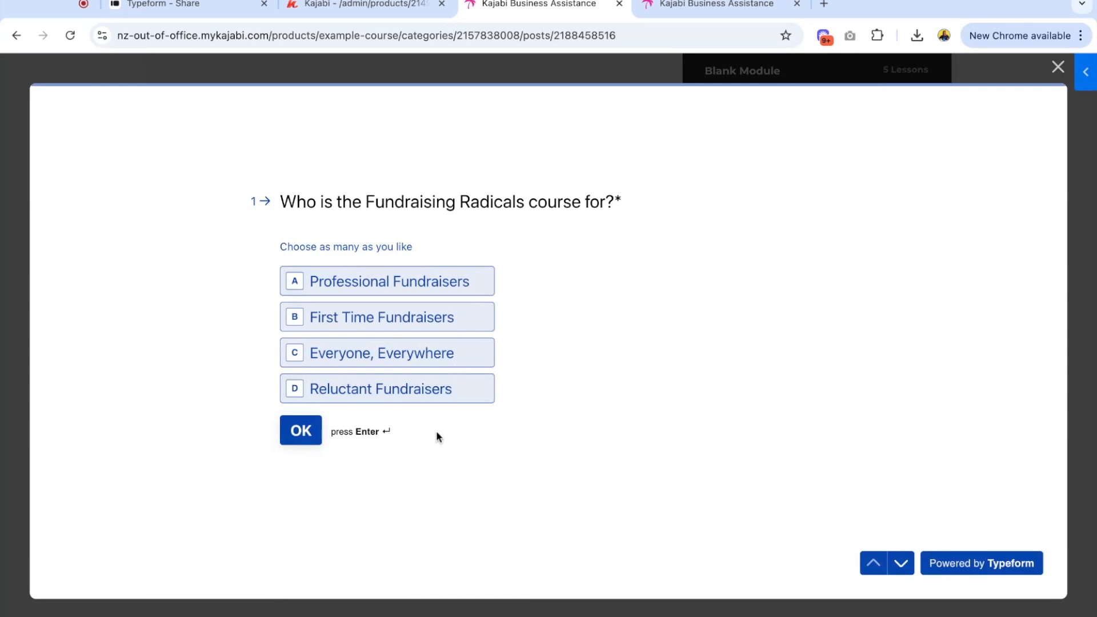
Step: Test the popup quiz by answering "Everyone, Everywhere" to question 1 and "fds" to question 2, and close it
{"action": "left_click", "coordinate": [385, 351]}
{"action": "left_click", "coordinate": [302, 432]}
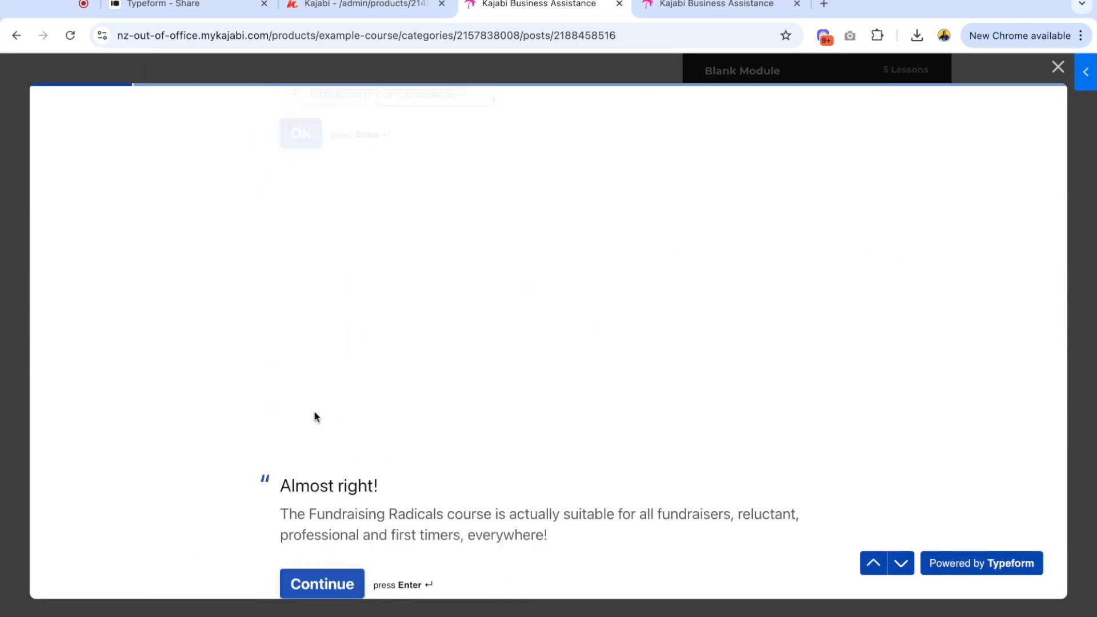
{"action": "left_click", "coordinate": [325, 350]}
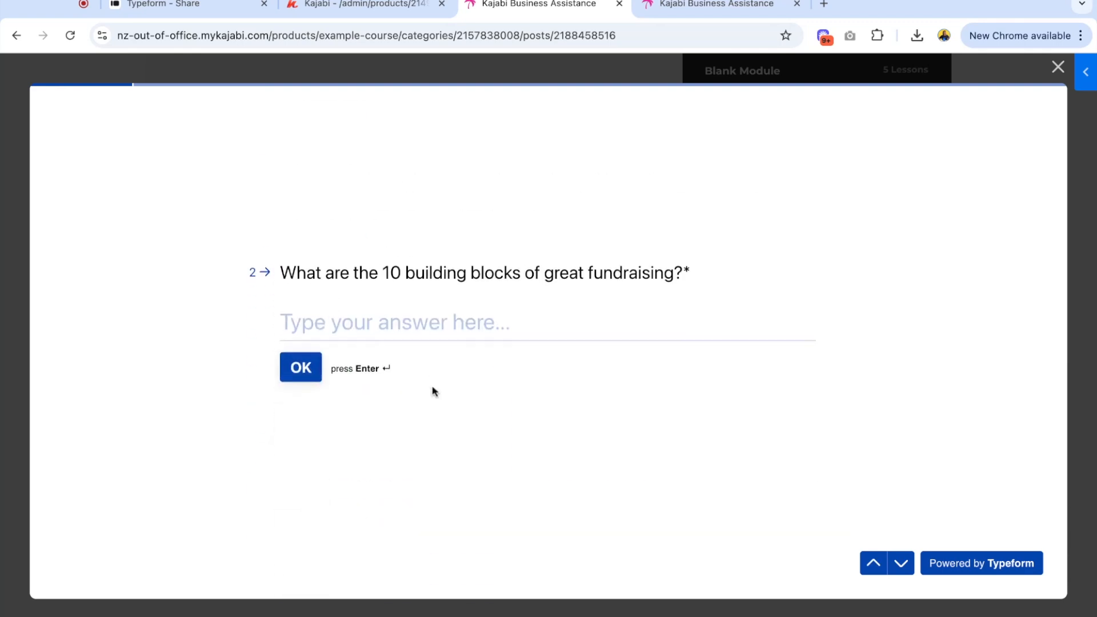
{"action": "type", "text": "fds"}
{"action": "left_click", "coordinate": [309, 360]}
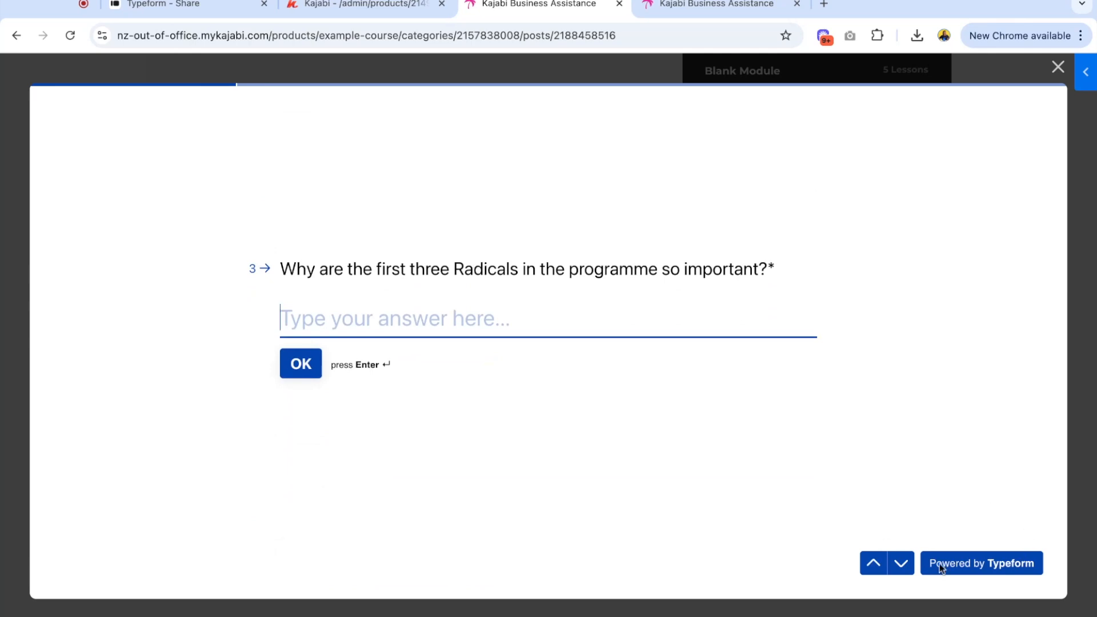
{"action": "left_click", "coordinate": [1057, 67]}
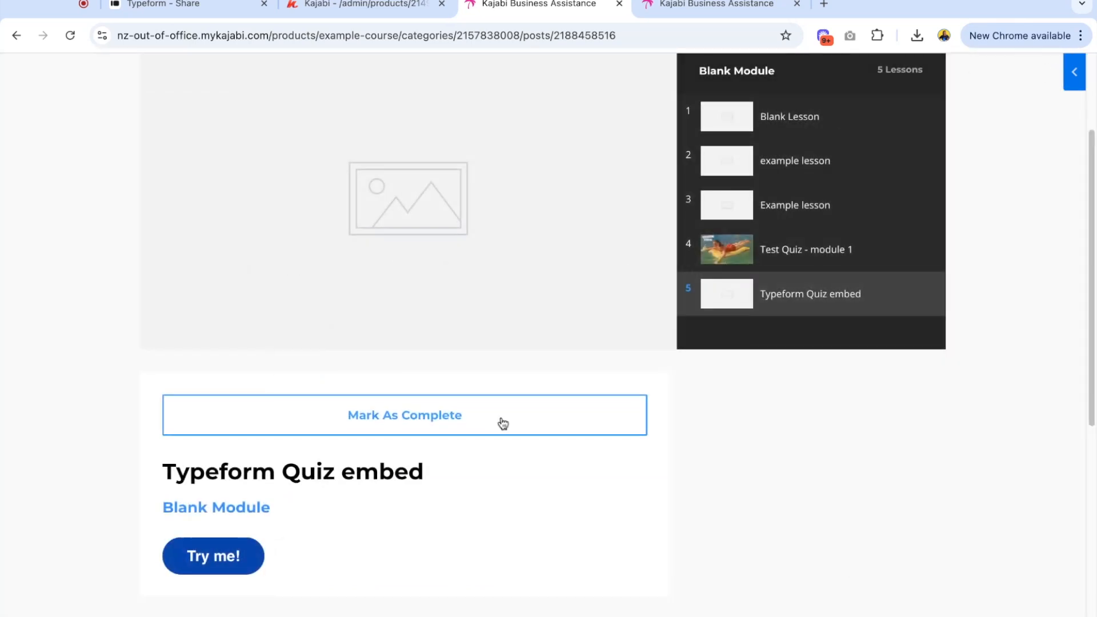
Step: Switch to the lesson preview with the inline Typeform quiz and submit "Everyone, Everywhere" as the answer to question 1
{"action": "scroll", "coordinate": [501, 422], "scroll_direction": "up", "scroll_amount": 3}
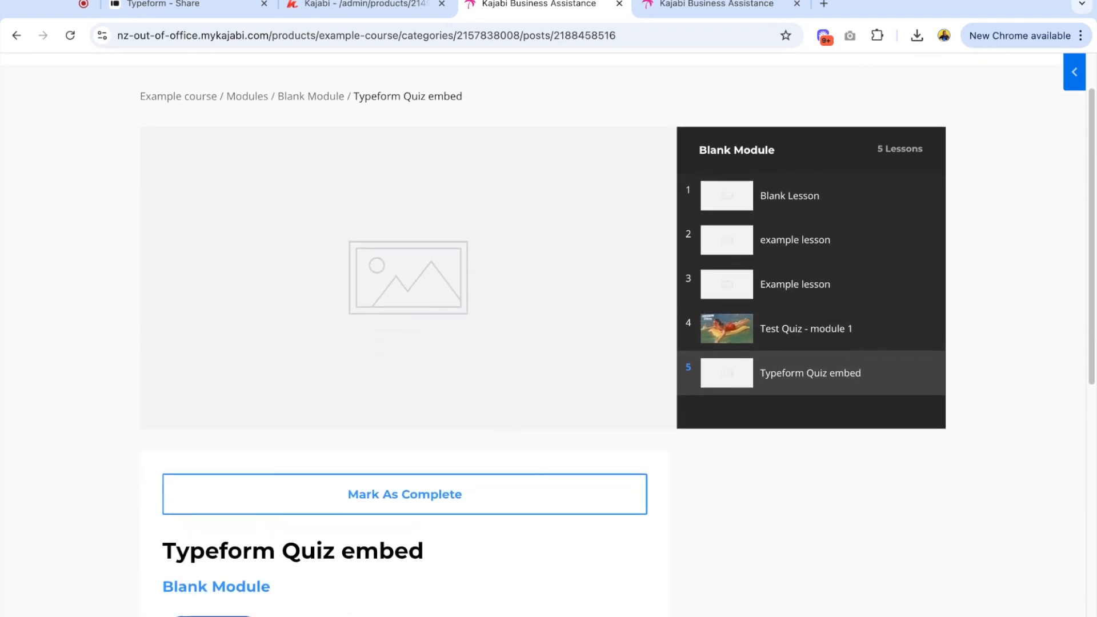
{"action": "scroll", "coordinate": [503, 424], "scroll_direction": "down", "scroll_amount": 3}
{"action": "left_click", "coordinate": [718, 10]}
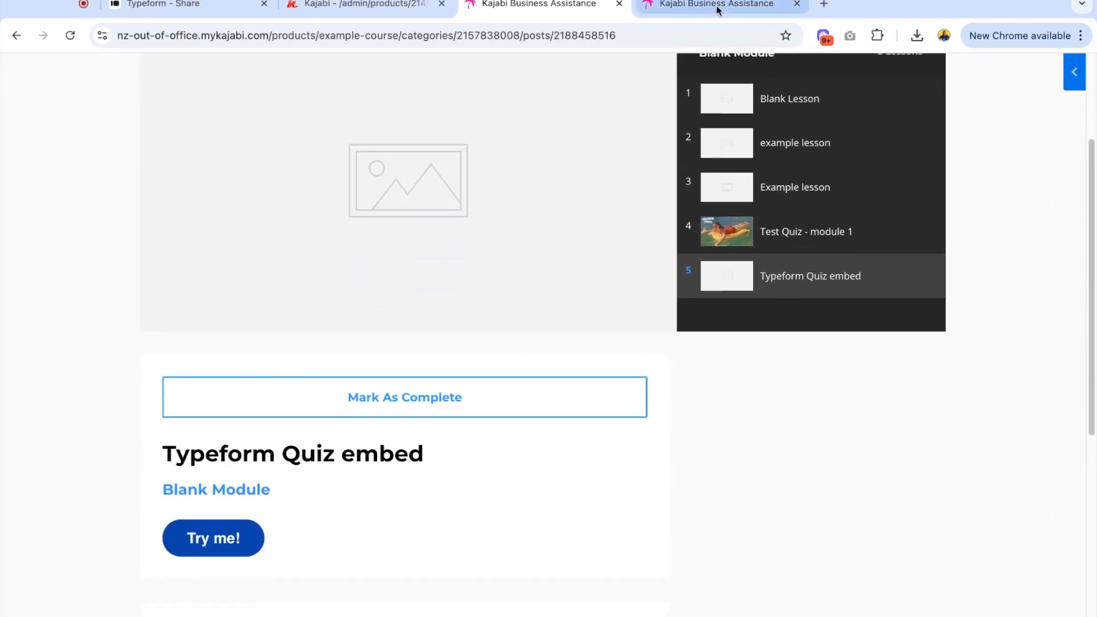
{"action": "scroll", "coordinate": [348, 387], "scroll_direction": "down", "scroll_amount": 8}
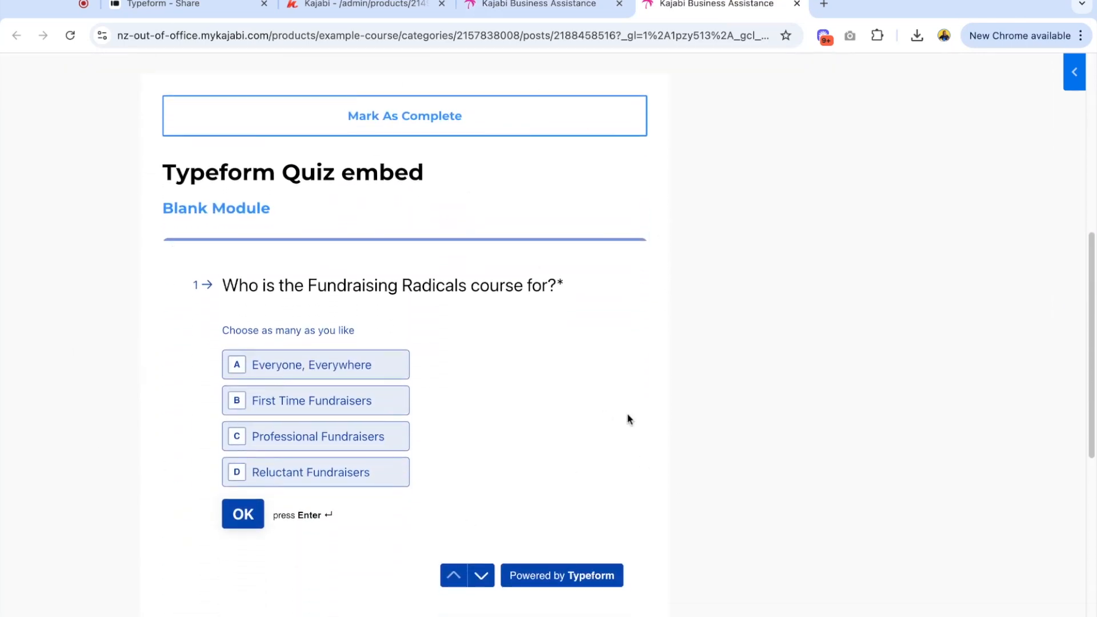
{"action": "scroll", "coordinate": [497, 256], "scroll_direction": "down", "scroll_amount": 1}
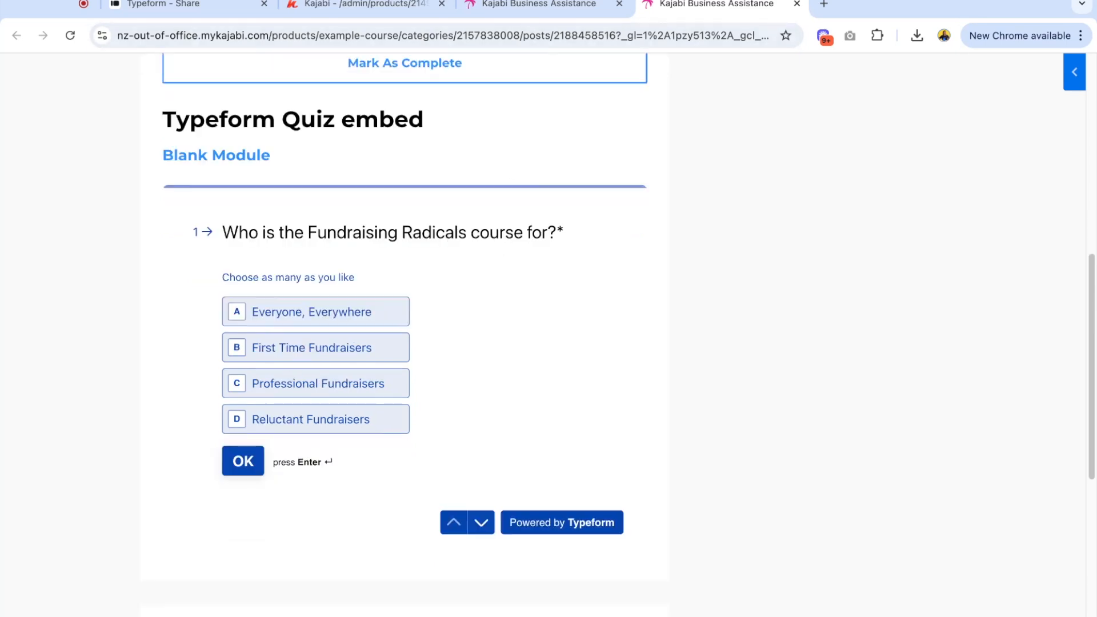
{"action": "scroll", "coordinate": [457, 297], "scroll_direction": "up", "scroll_amount": 2}
{"action": "left_click", "coordinate": [333, 430]}
{"action": "left_click", "coordinate": [251, 573]}
{"action": "scroll", "coordinate": [383, 511], "scroll_direction": "down", "scroll_amount": 1}
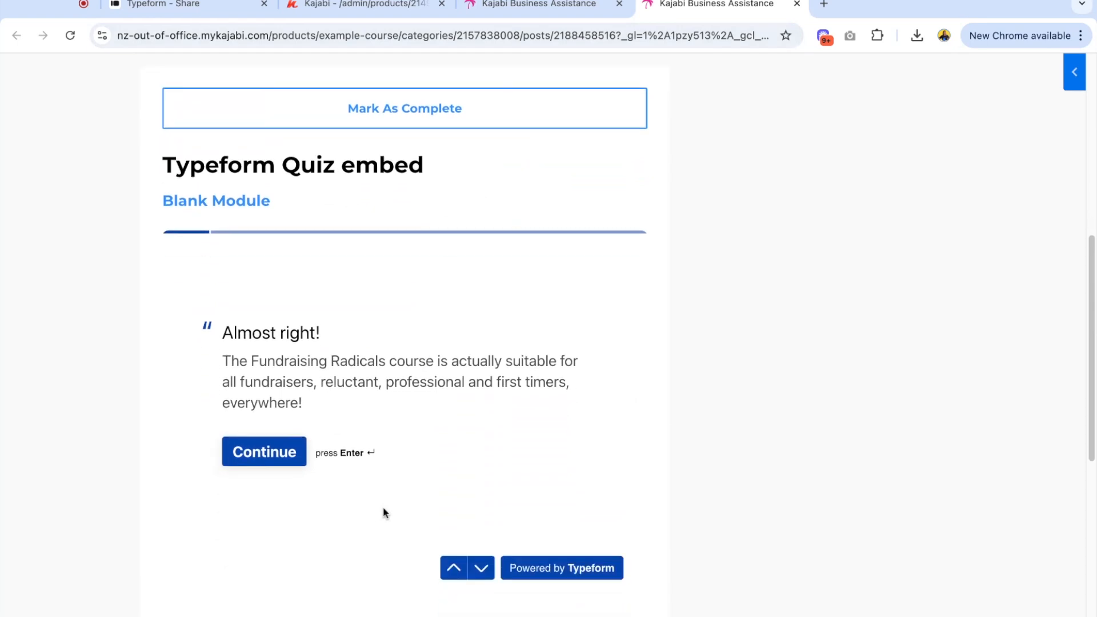
Step: Switch to Typeform, change the web page embed mode to the slider and apply the change
{"action": "left_click", "coordinate": [215, 7]}
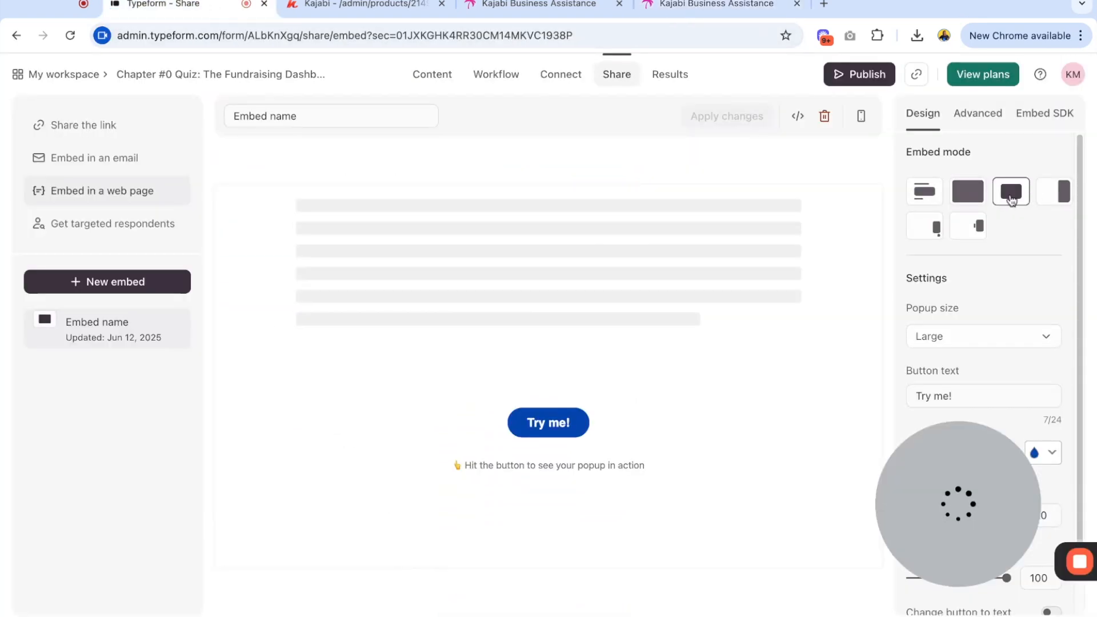
{"action": "left_click", "coordinate": [1056, 194]}
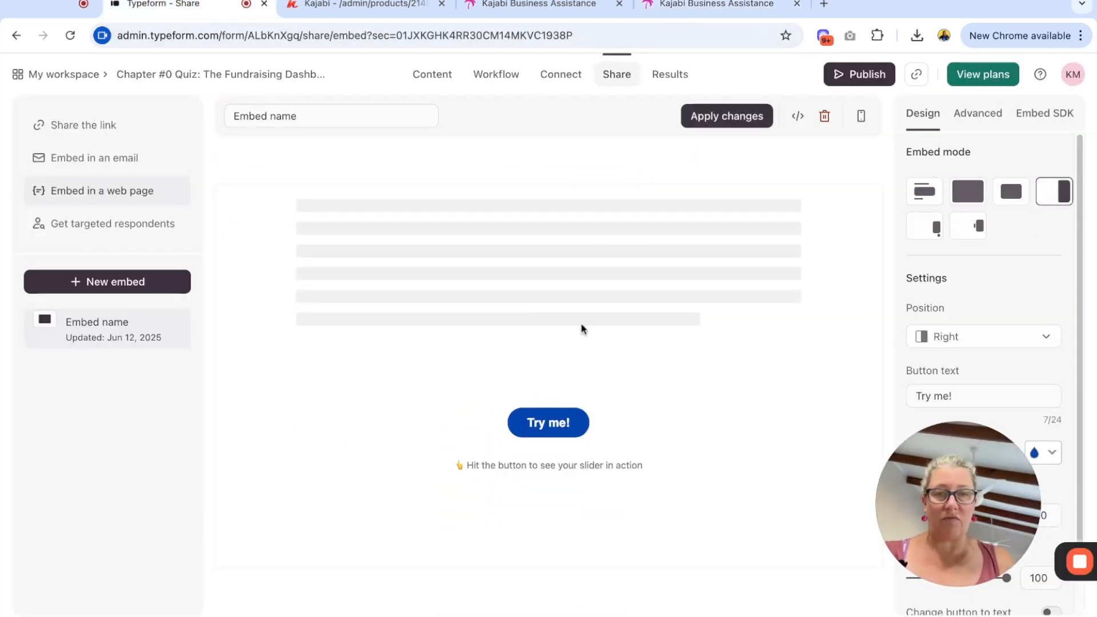
{"action": "left_click", "coordinate": [734, 118]}
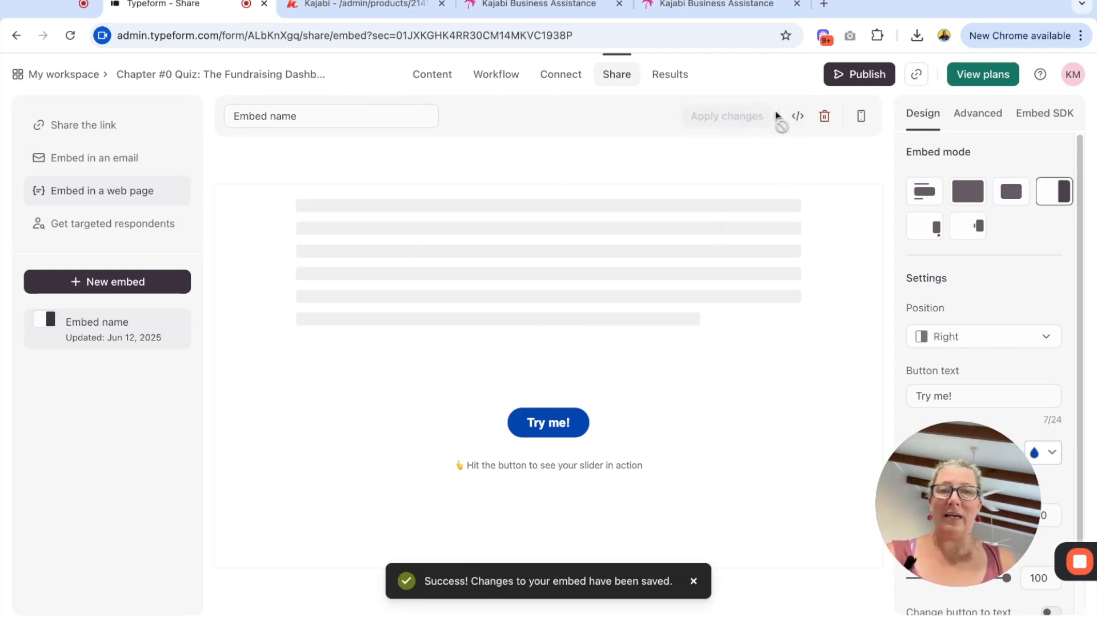
Step: Open the embed code for General embeds and copy it
{"action": "left_click", "coordinate": [797, 116]}
{"action": "left_click", "coordinate": [335, 186]}
{"action": "left_click", "coordinate": [400, 126]}
{"action": "left_click", "coordinate": [406, 283]}
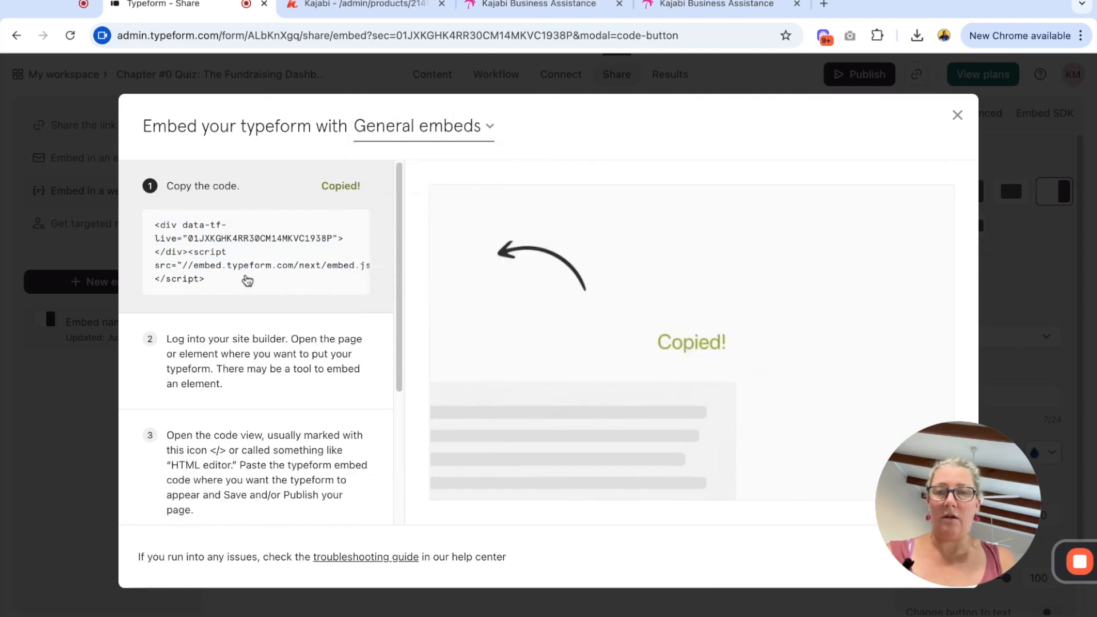
Step: Switch to the Kajabi lesson editor, replace the lesson's source code with the copied Typeform embed code and save the lesson
{"action": "key", "text": "ctrl+Tab"}
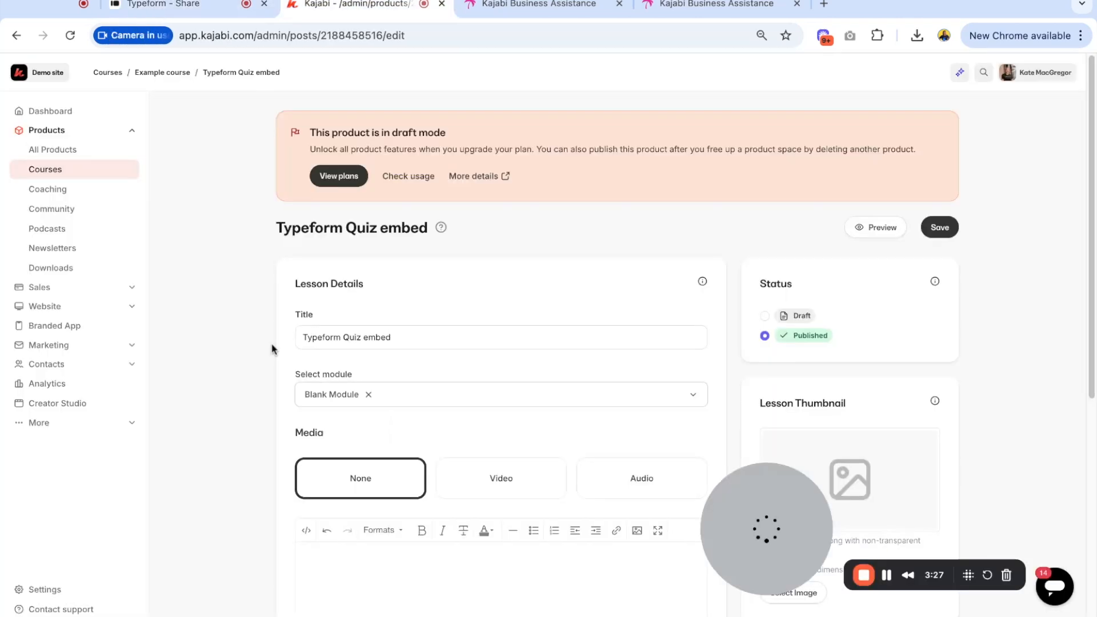
{"action": "scroll", "coordinate": [238, 395], "scroll_direction": "down", "scroll_amount": 5}
{"action": "left_click", "coordinate": [309, 262]}
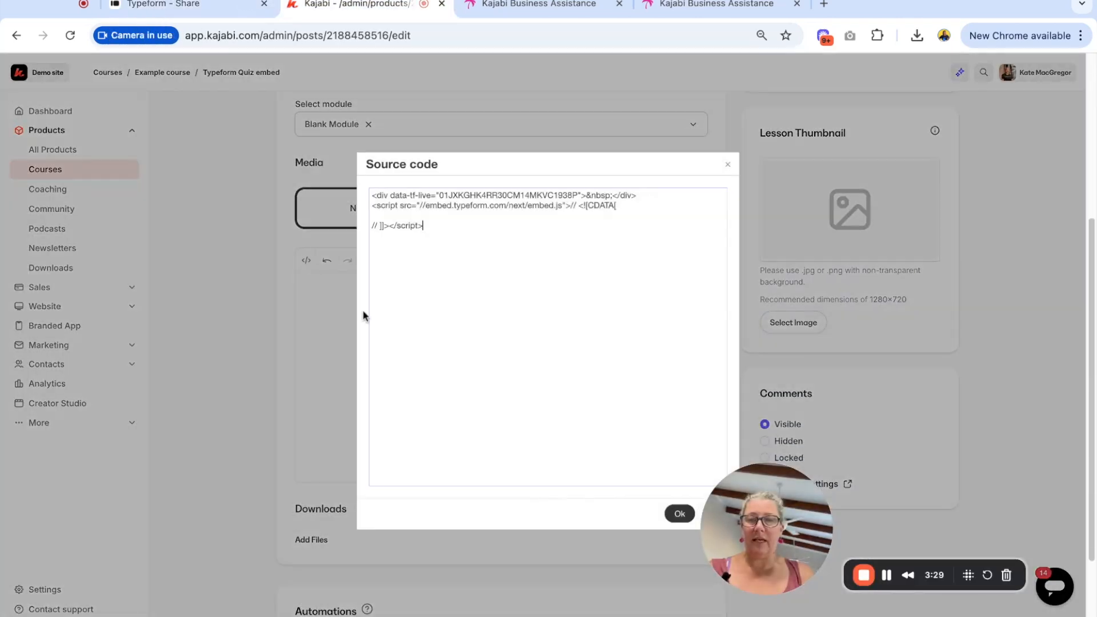
{"action": "key", "text": "ctrl+a"}
{"action": "left_click", "coordinate": [432, 228]}
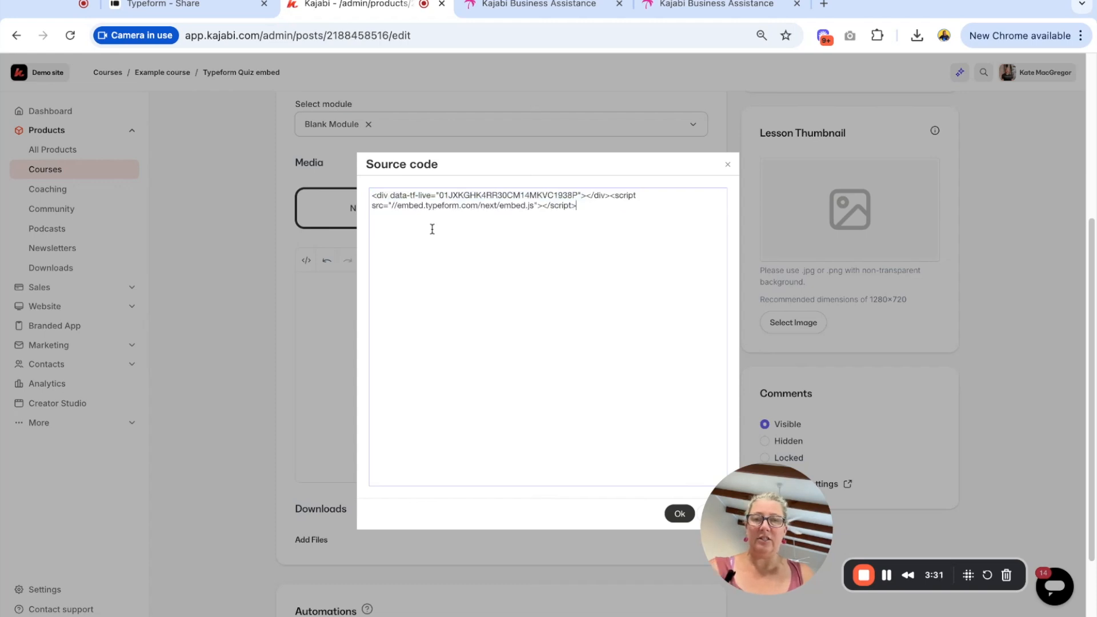
{"action": "left_click", "coordinate": [680, 514]}
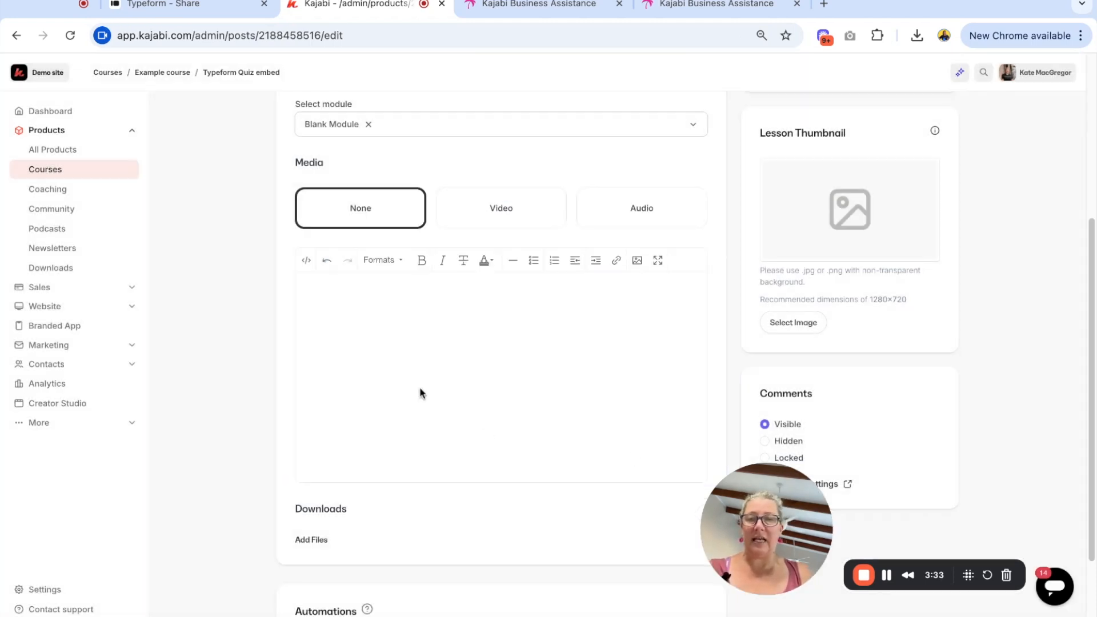
{"action": "scroll", "coordinate": [419, 392], "scroll_direction": "up", "scroll_amount": 5}
{"action": "scroll", "coordinate": [925, 448], "scroll_direction": "down", "scroll_amount": 6}
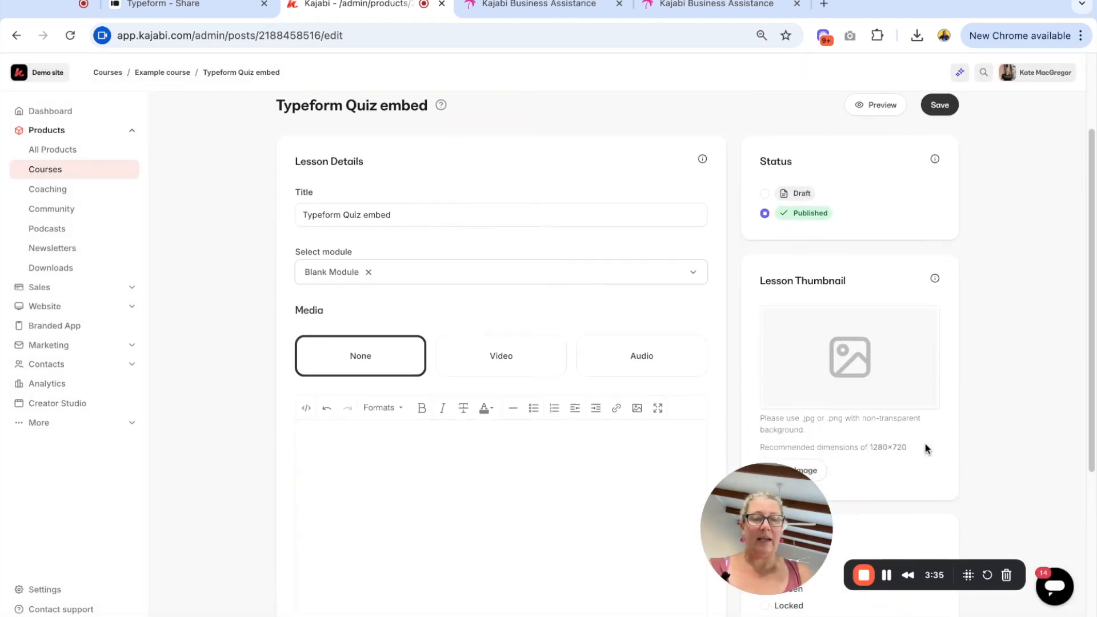
{"action": "scroll", "coordinate": [856, 239], "scroll_direction": "up", "scroll_amount": 6}
{"action": "left_click", "coordinate": [940, 231]}
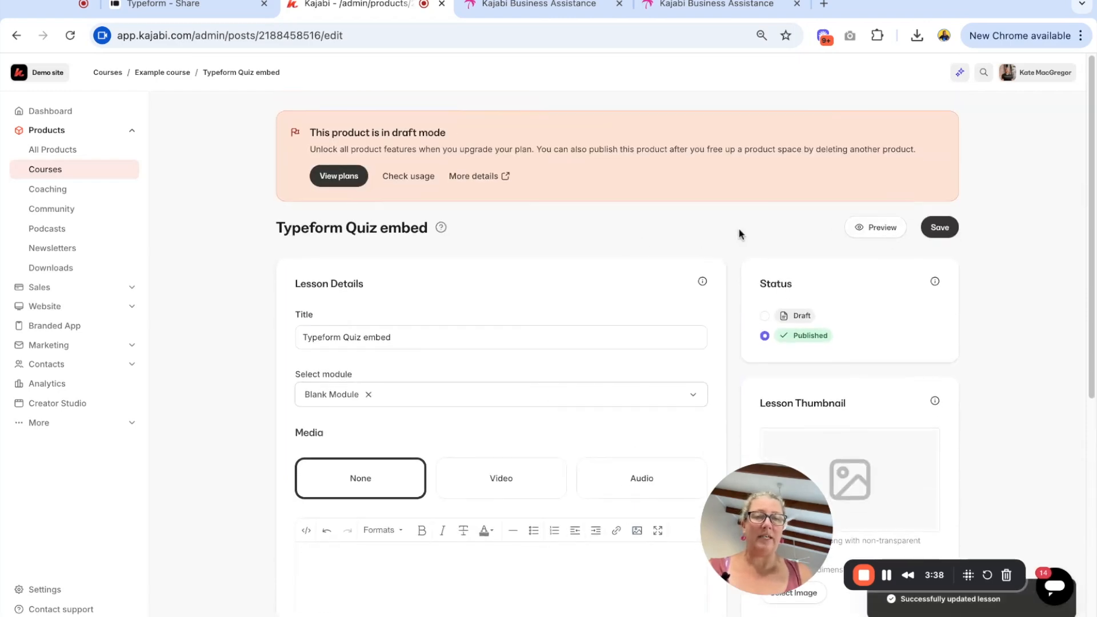
Step: Preview the lesson, launch the slider quiz and select "Everyone, Everywhere" for question 1
{"action": "left_click", "coordinate": [860, 227]}
{"action": "scroll", "coordinate": [196, 387], "scroll_direction": "down", "scroll_amount": 5}
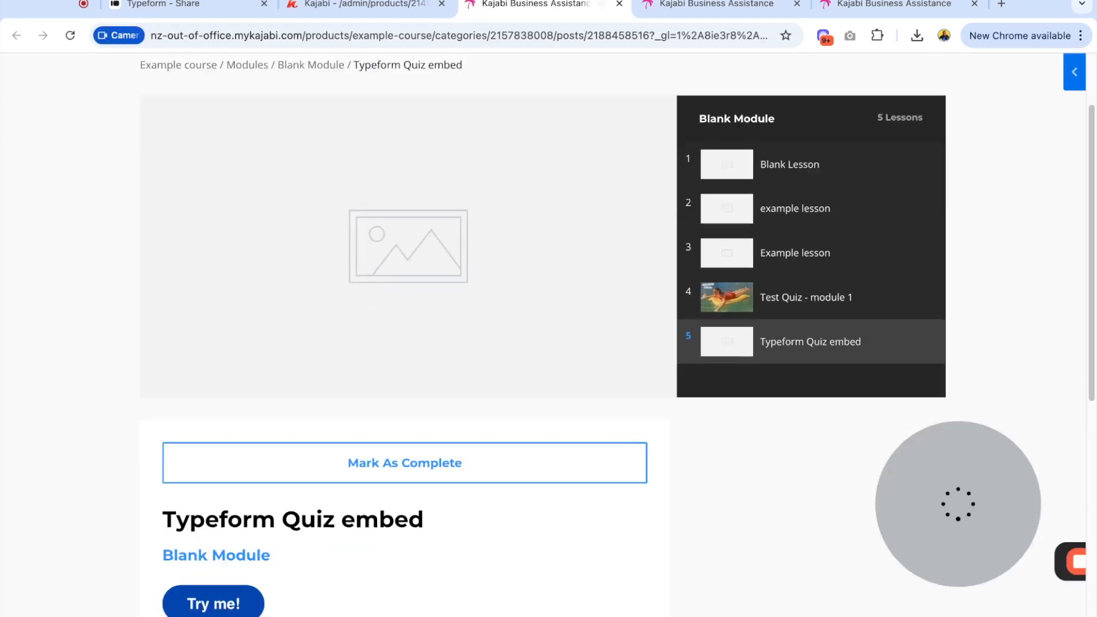
{"action": "left_click", "coordinate": [233, 444]}
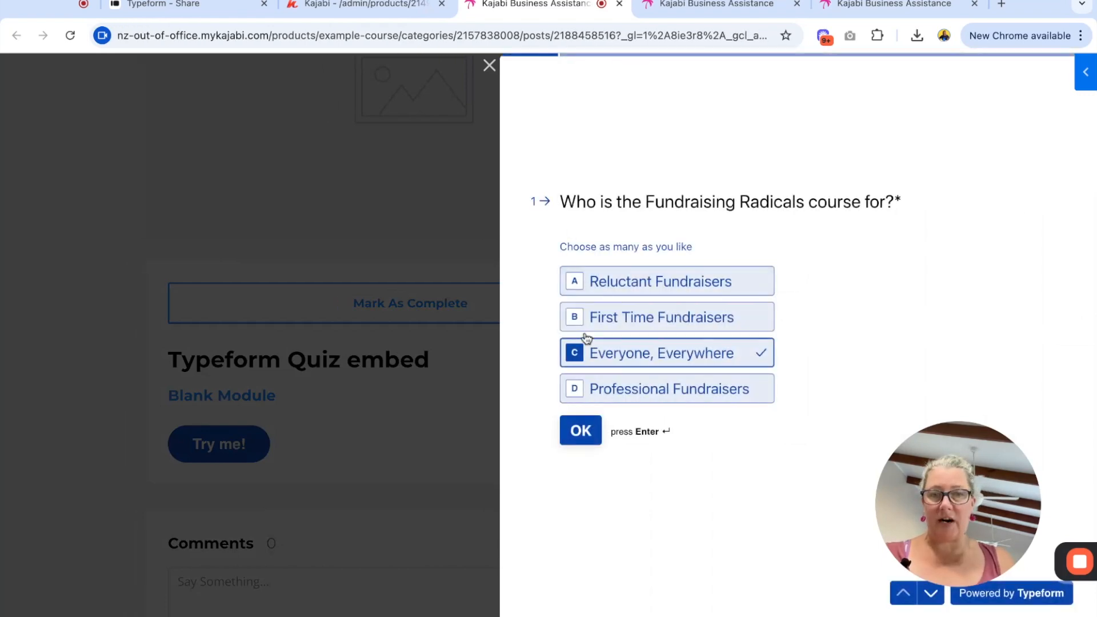
Step: Return to Typeform, close the embed code dialog to view the embed modes, and switch back to the Kajabi lesson preview
{"action": "left_click", "coordinate": [232, 20]}
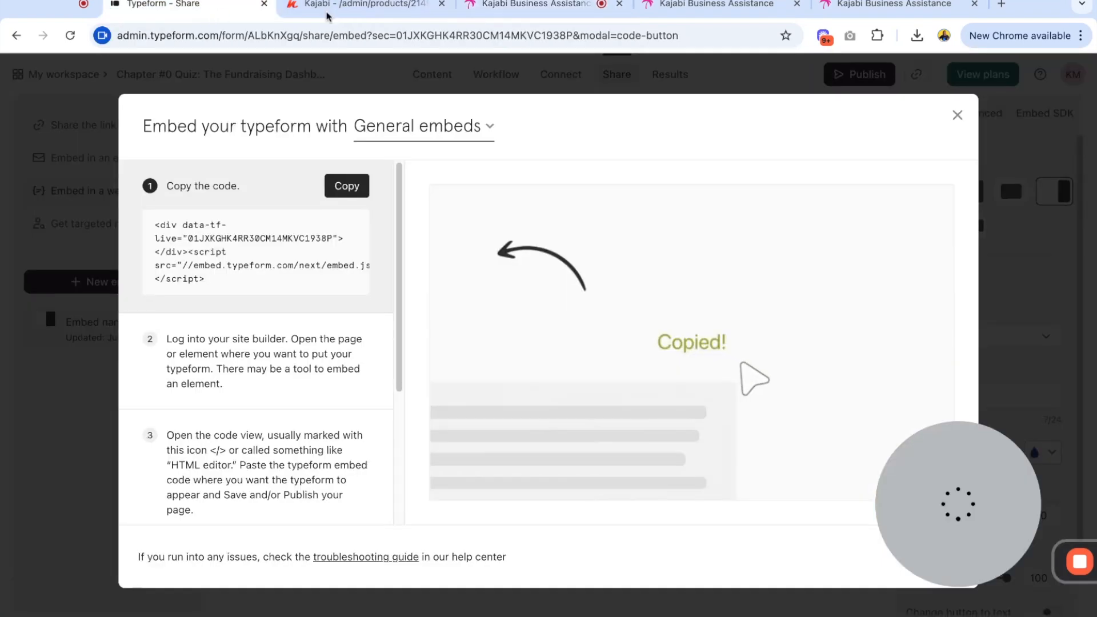
{"action": "left_click", "coordinate": [957, 115]}
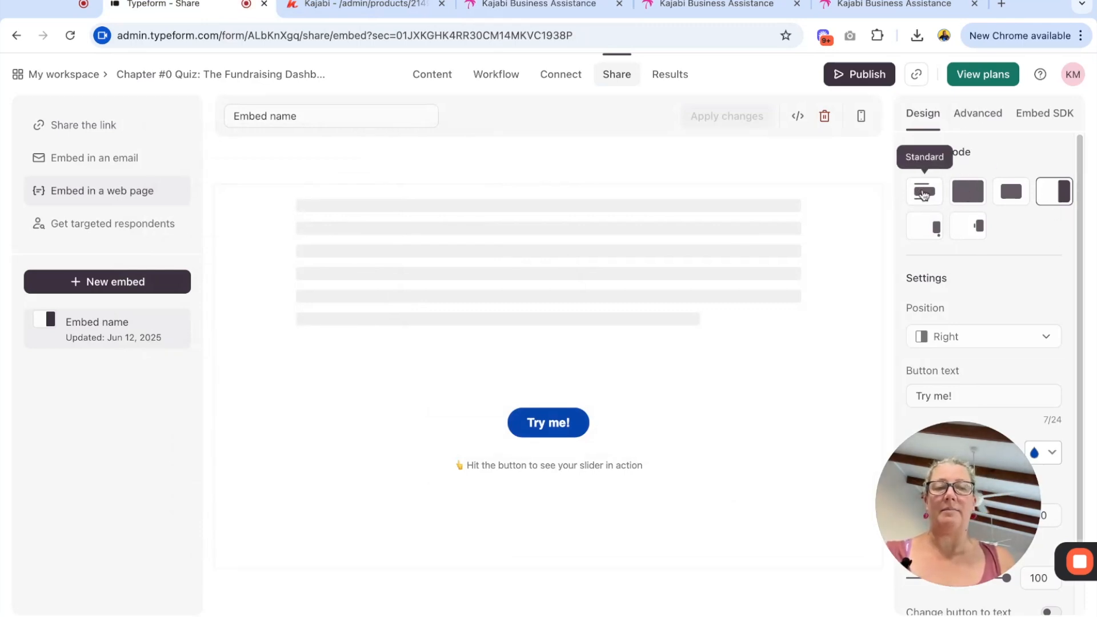
{"action": "left_click", "coordinate": [343, 8]}
{"action": "left_click", "coordinate": [529, 5]}
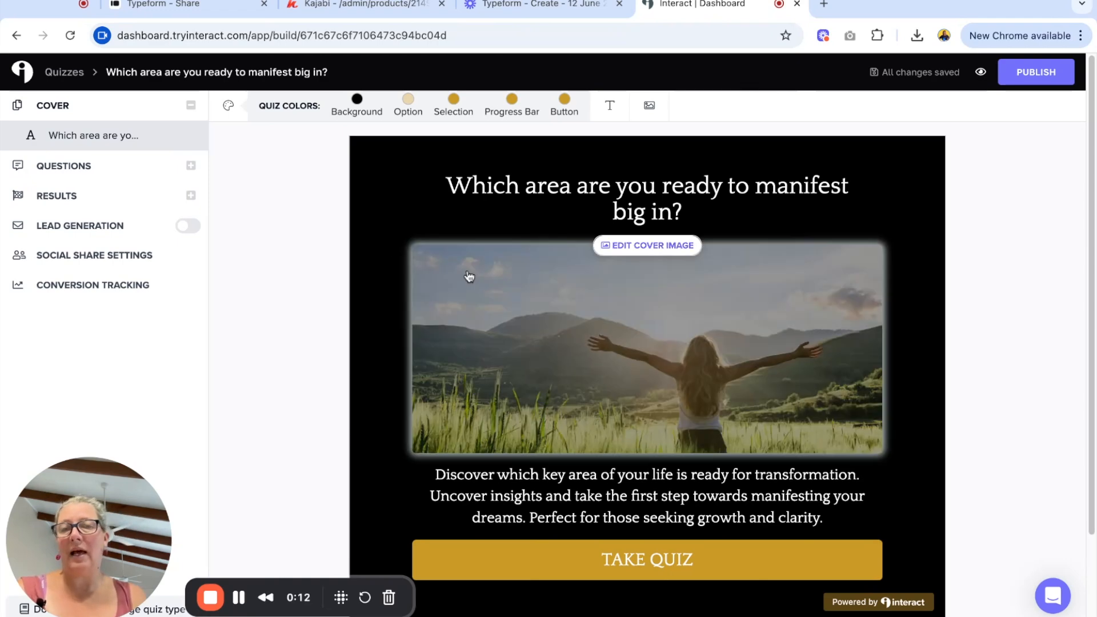
Step: Look over the cover and the first question's answers in the Interact quiz "Which area are you ready to manifest big in?"
{"action": "scroll", "coordinate": [381, 293], "scroll_direction": "down", "scroll_amount": 2}
{"action": "scroll", "coordinate": [381, 294], "scroll_direction": "up", "scroll_amount": 2}
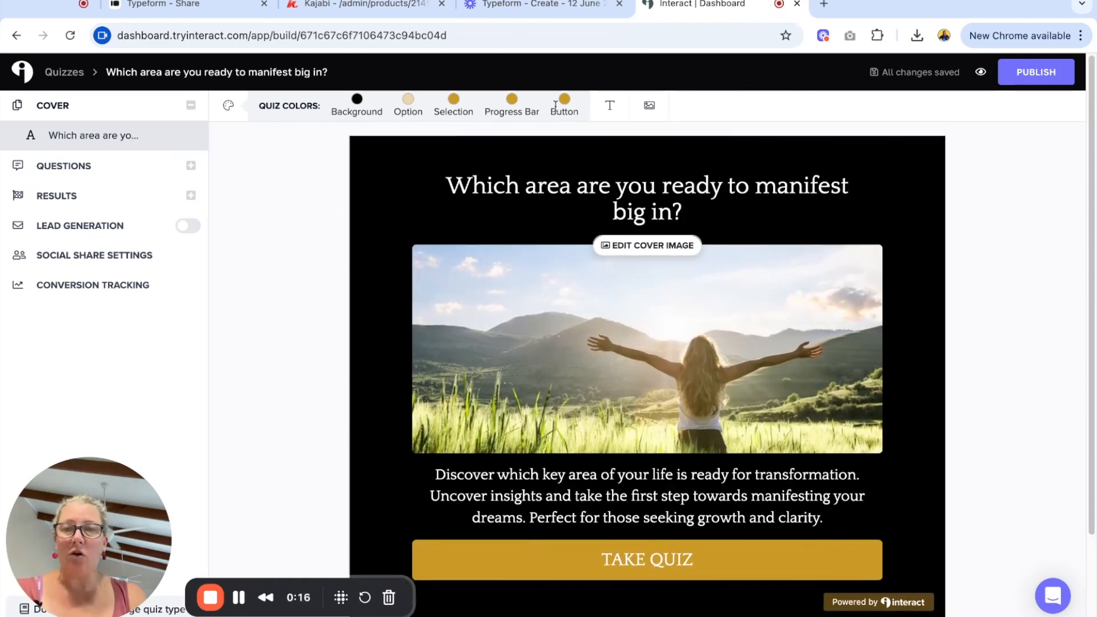
{"action": "left_click", "coordinate": [78, 168]}
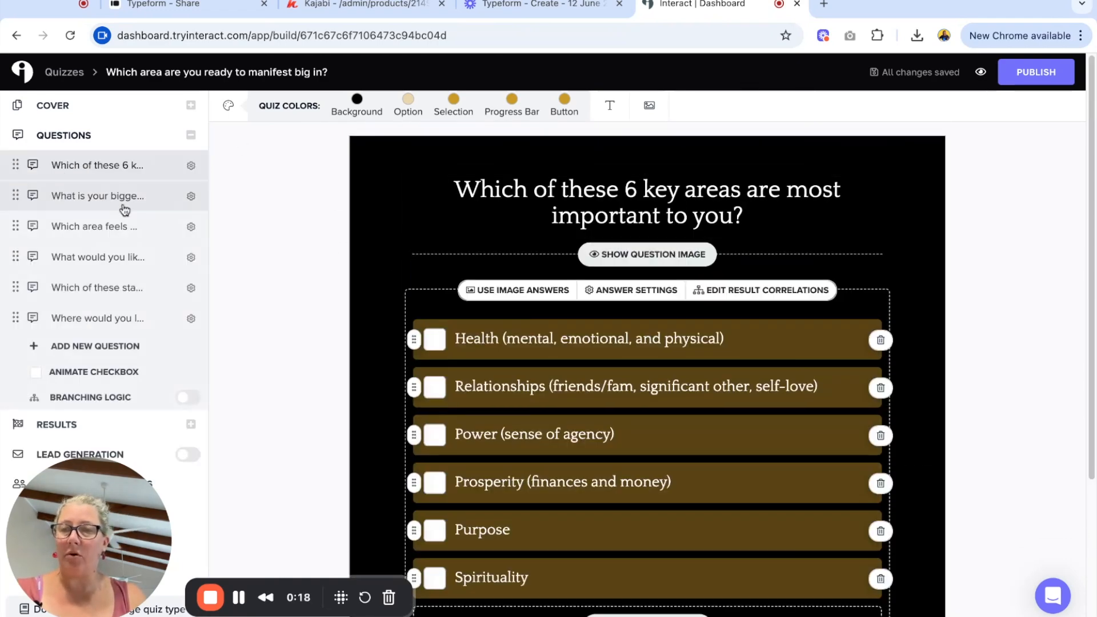
{"action": "scroll", "coordinate": [124, 208], "scroll_direction": "down", "scroll_amount": 3}
{"action": "scroll", "coordinate": [111, 377], "scroll_direction": "down", "scroll_amount": 2}
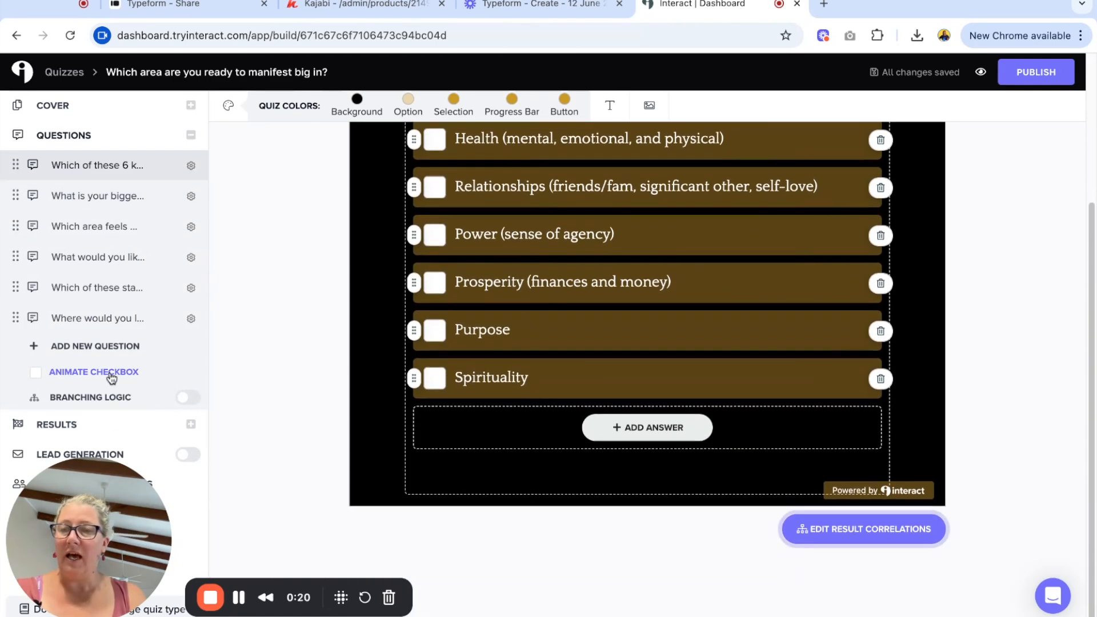
Step: Examine the Interact quiz's results and their redirect settings, and close the redirect dialog
{"action": "left_click", "coordinate": [40, 434]}
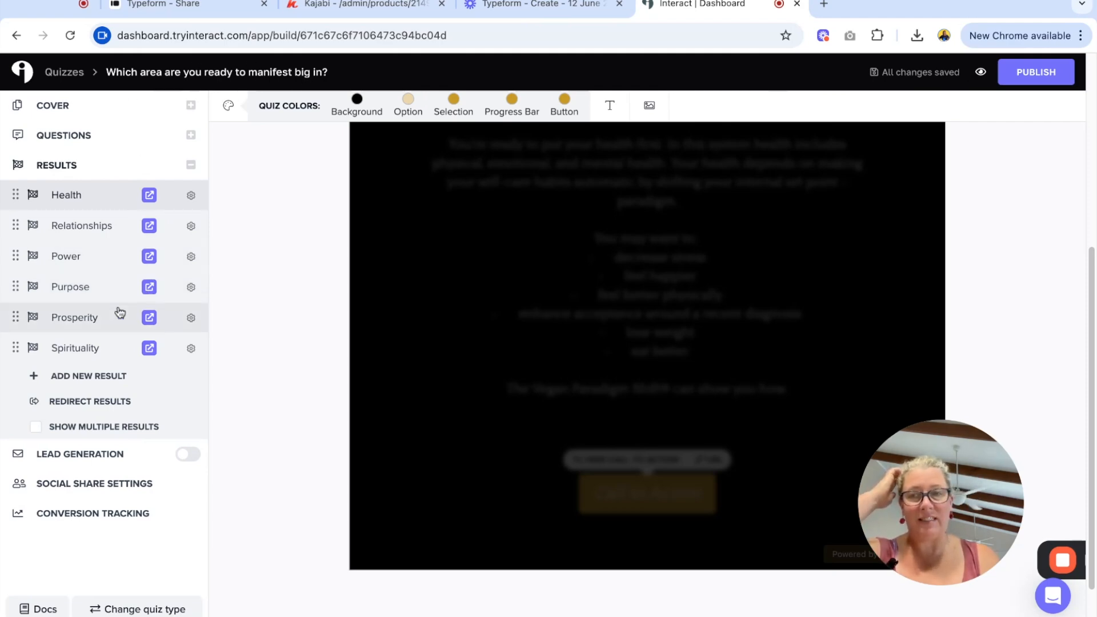
{"action": "left_click", "coordinate": [149, 258]}
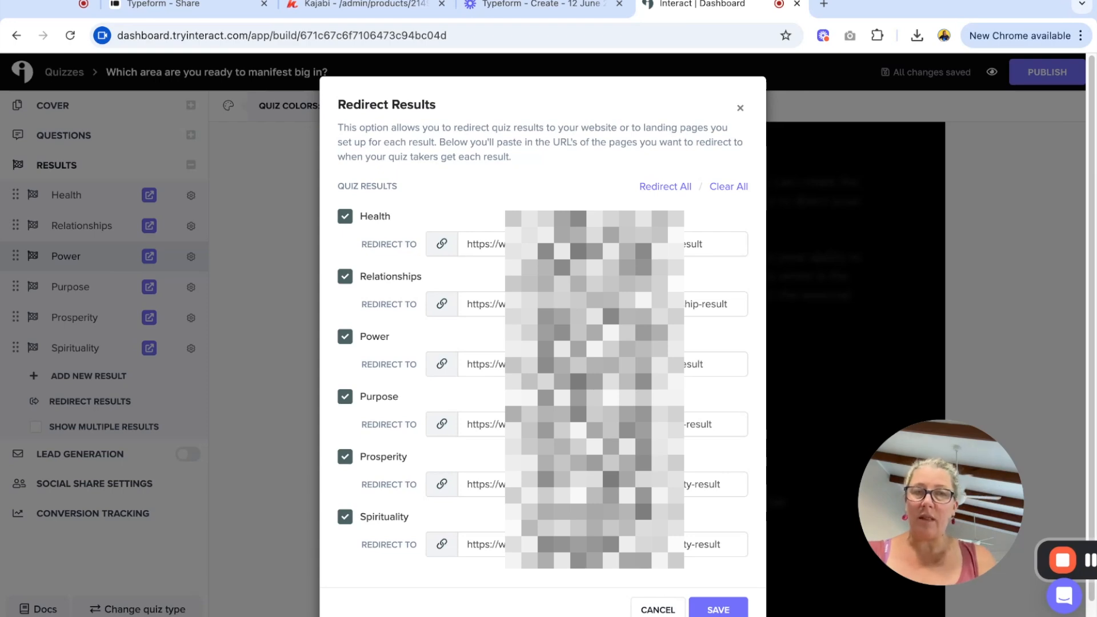
{"action": "left_click", "coordinate": [907, 197]}
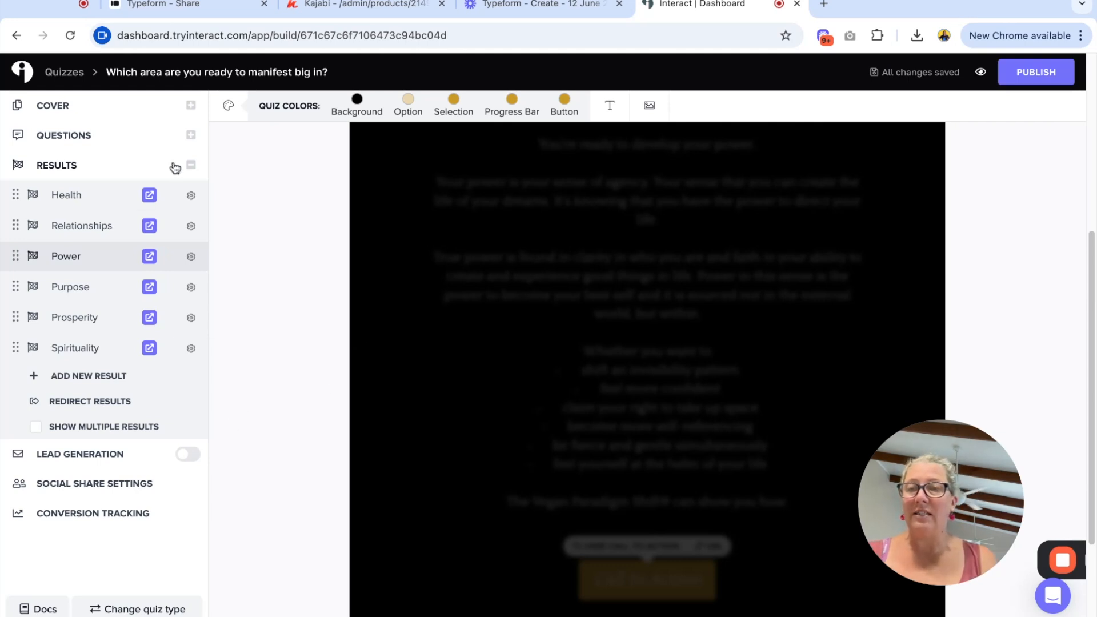
{"action": "left_click", "coordinate": [23, 79]}
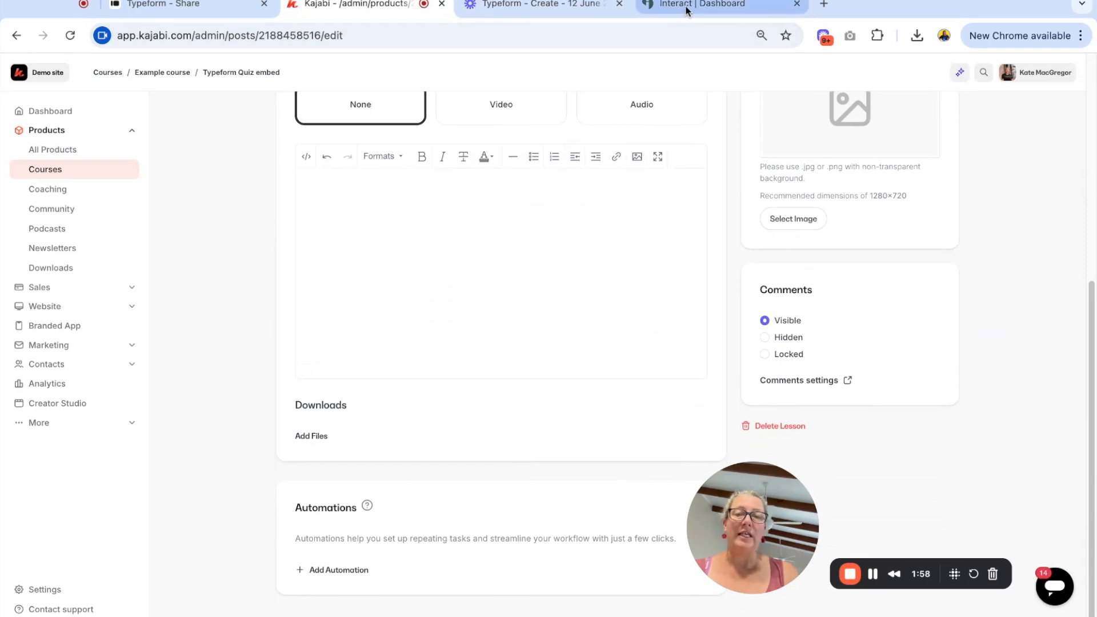
Step: Switch to Interact, preview the quiz "Which area are you ready to manifest big in?", copy its preview URL and close the preview
{"action": "scroll", "coordinate": [442, 307], "scroll_direction": "up", "scroll_amount": 1}
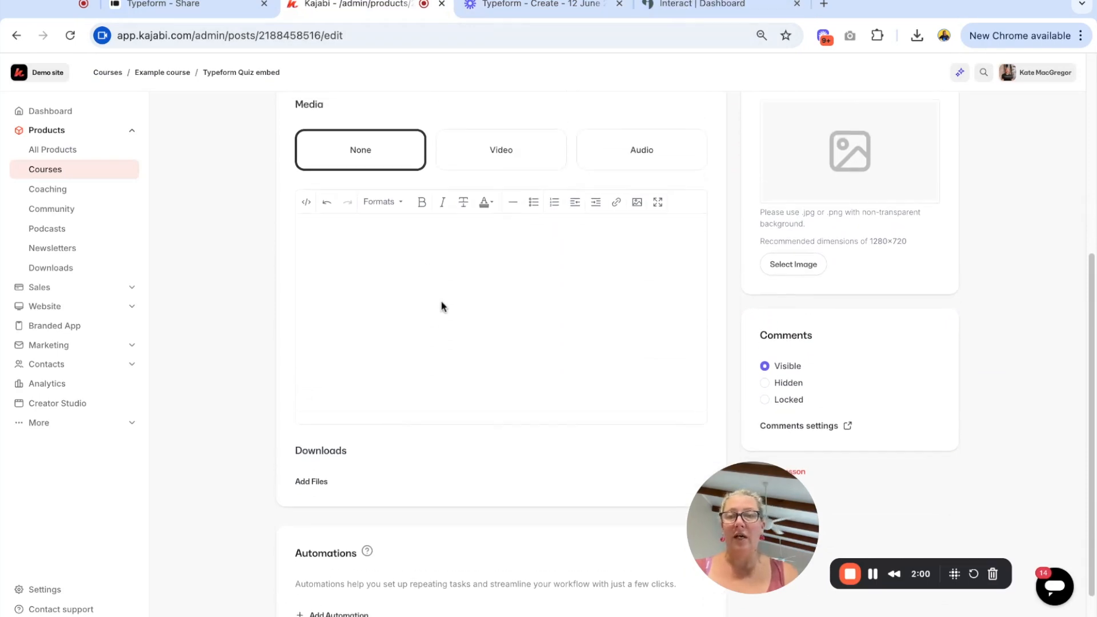
{"action": "scroll", "coordinate": [442, 306], "scroll_direction": "up", "scroll_amount": 1}
{"action": "left_click", "coordinate": [657, 7]}
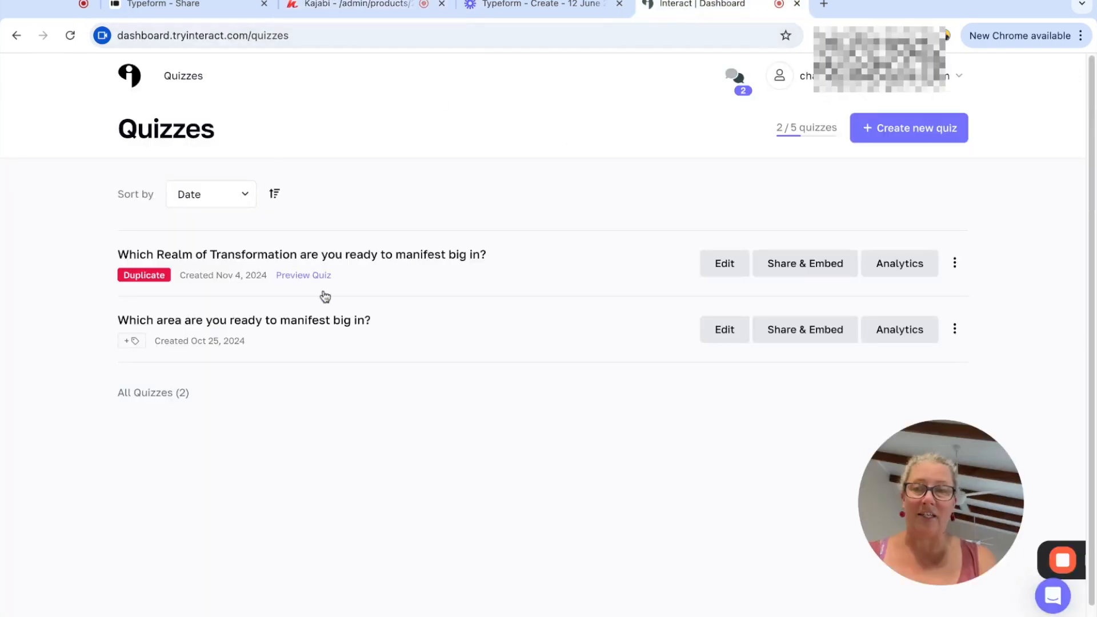
{"action": "left_click", "coordinate": [313, 321]}
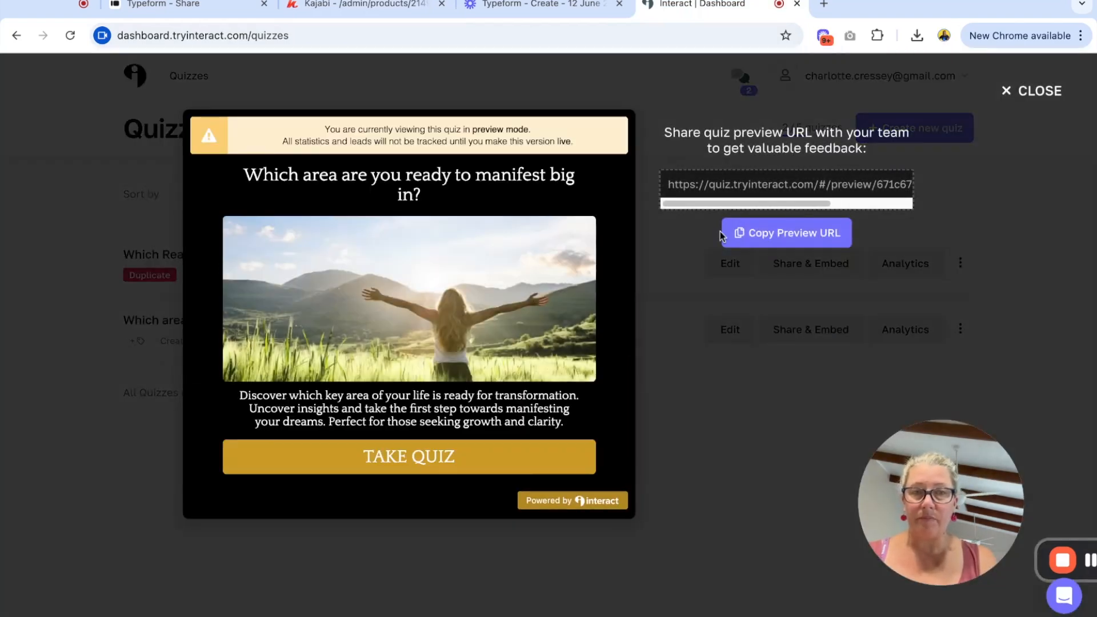
{"action": "left_click", "coordinate": [786, 232]}
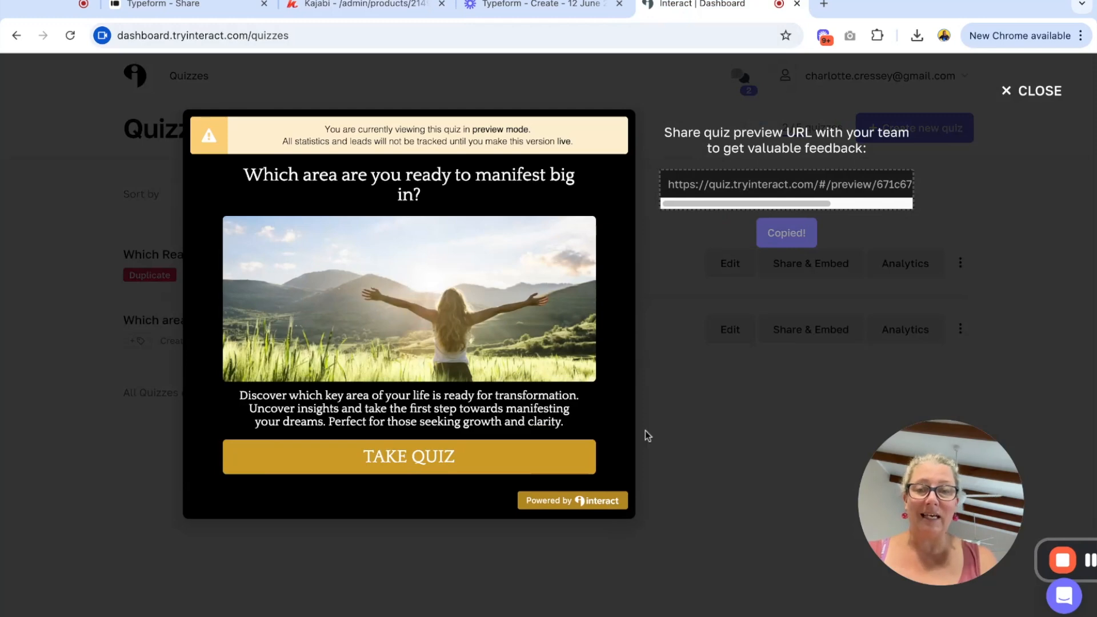
{"action": "left_click", "coordinate": [1026, 90]}
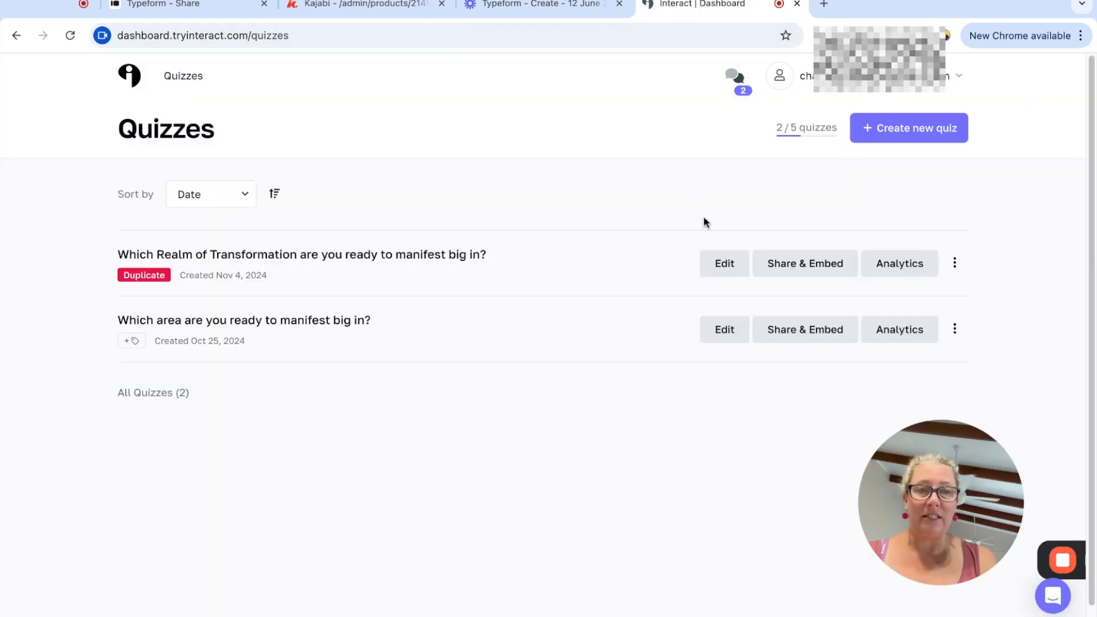
Step: Copy the iFrame embed code of the Interact quiz "Which area are you ready to manifest big in?"
{"action": "left_click", "coordinate": [811, 331]}
{"action": "left_click", "coordinate": [306, 158]}
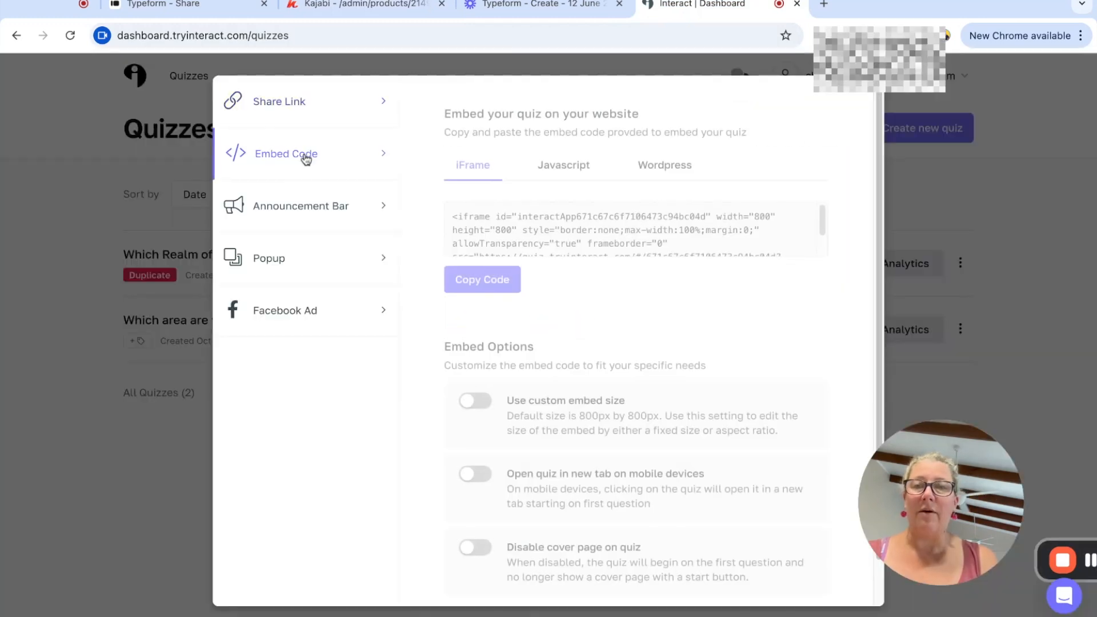
{"action": "left_click", "coordinate": [508, 280]}
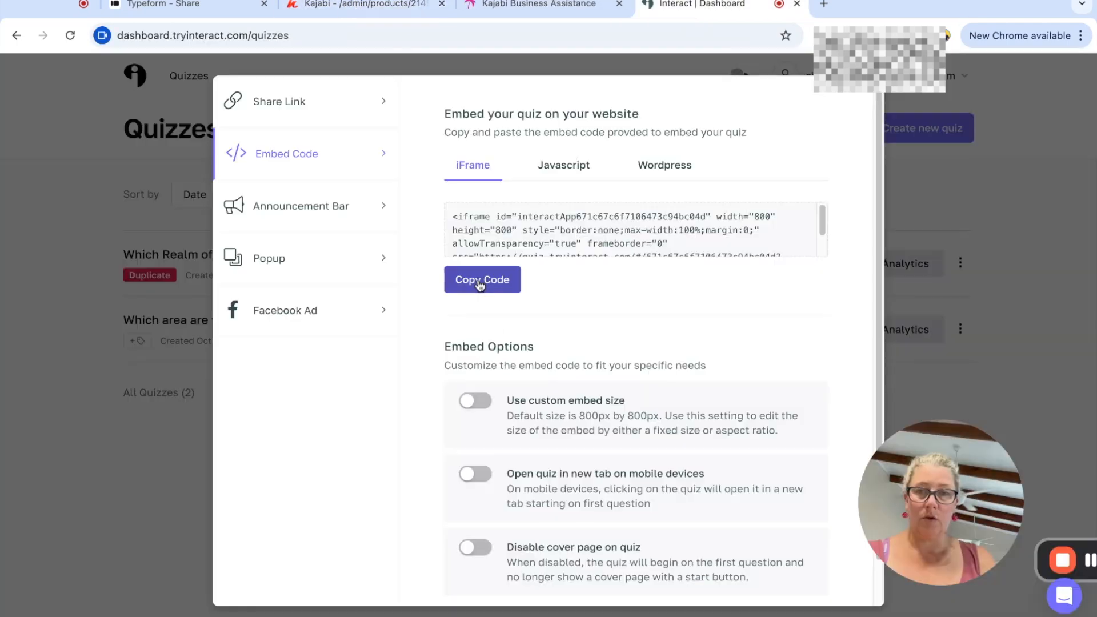
{"action": "left_click", "coordinate": [483, 279]}
Step: Return to the TryInteract Quiz embed lesson in Kajabi, view the iframe embed in its source code and accept it
{"action": "left_click", "coordinate": [369, 7]}
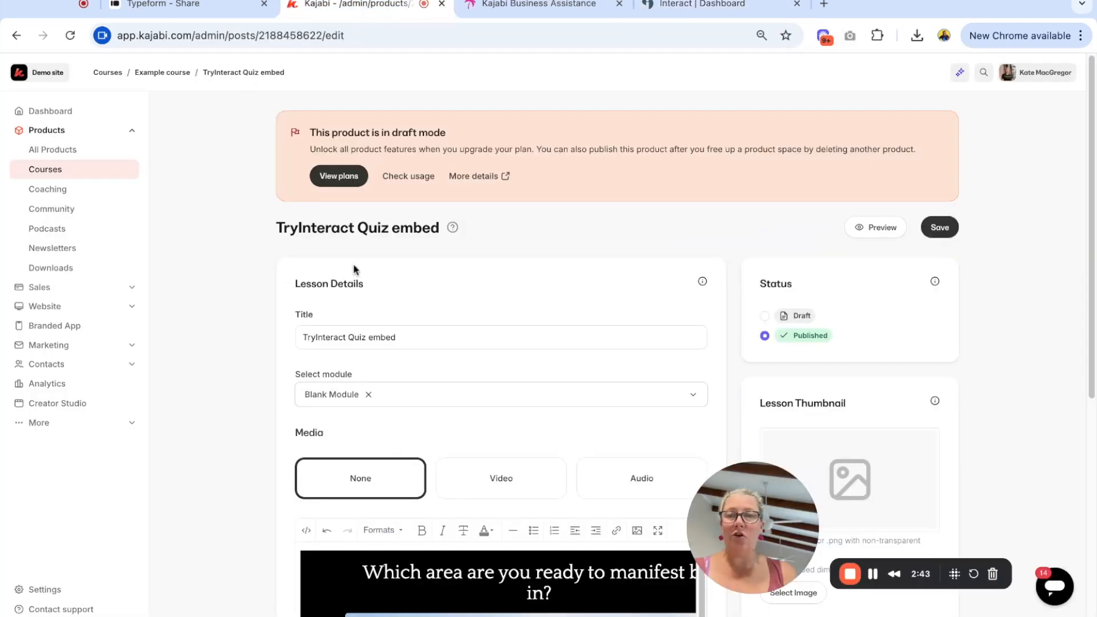
{"action": "scroll", "coordinate": [436, 265], "scroll_direction": "down", "scroll_amount": 5}
{"action": "left_click", "coordinate": [307, 243]}
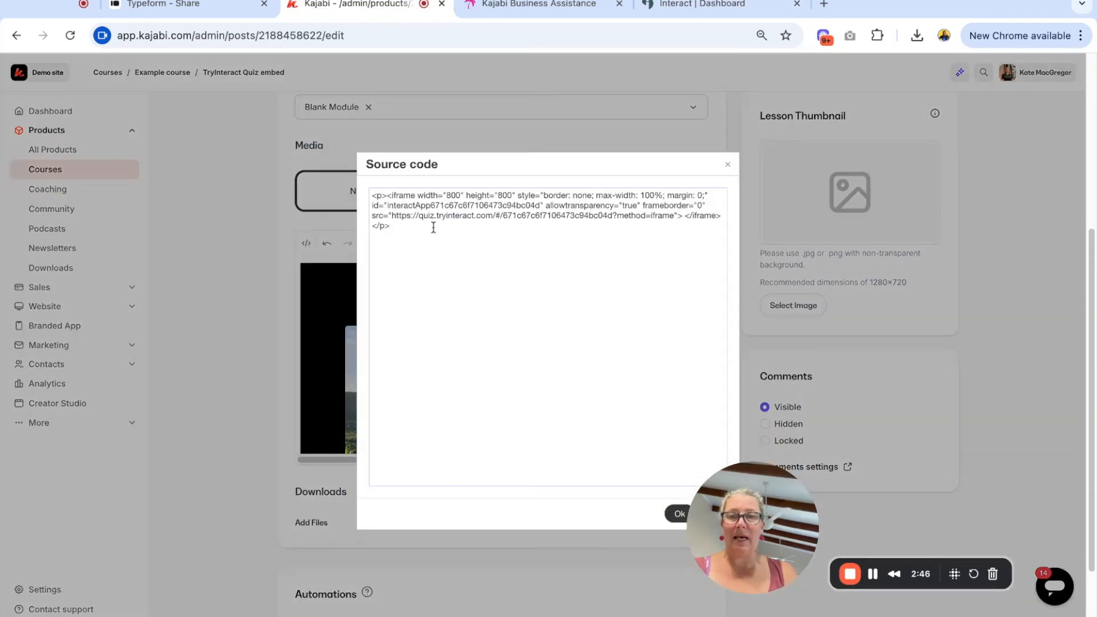
{"action": "left_click", "coordinate": [678, 514]}
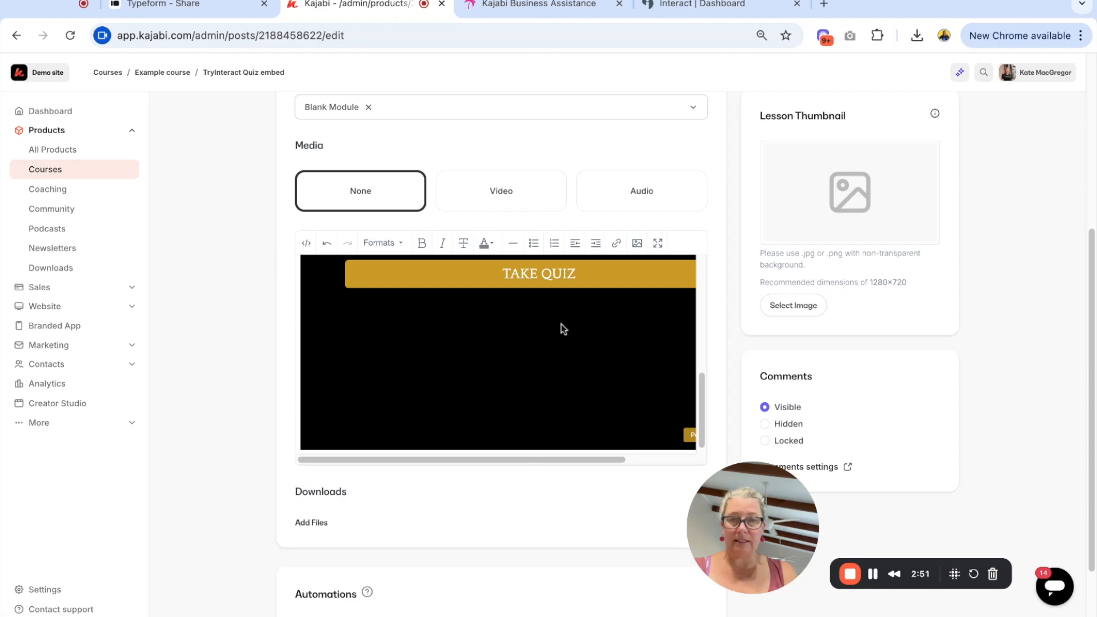
Step: Save the TryInteract Quiz embed lesson, open its preview and view the embedded quiz on the lesson page
{"action": "scroll", "coordinate": [481, 349], "scroll_direction": "up", "scroll_amount": 6}
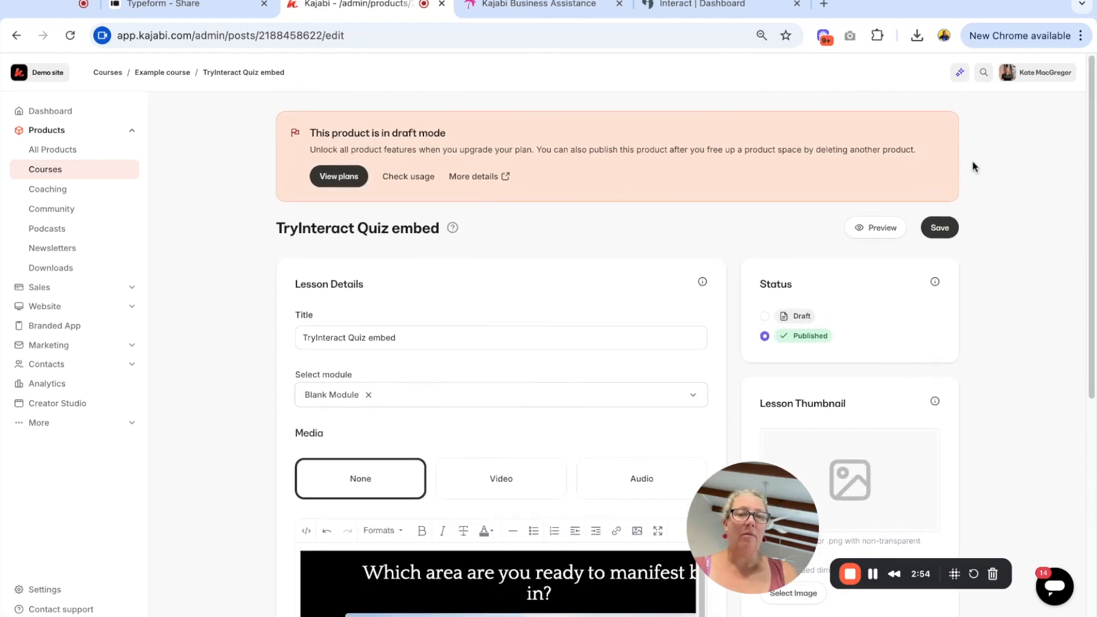
{"action": "left_click", "coordinate": [937, 228]}
{"action": "left_click", "coordinate": [880, 226]}
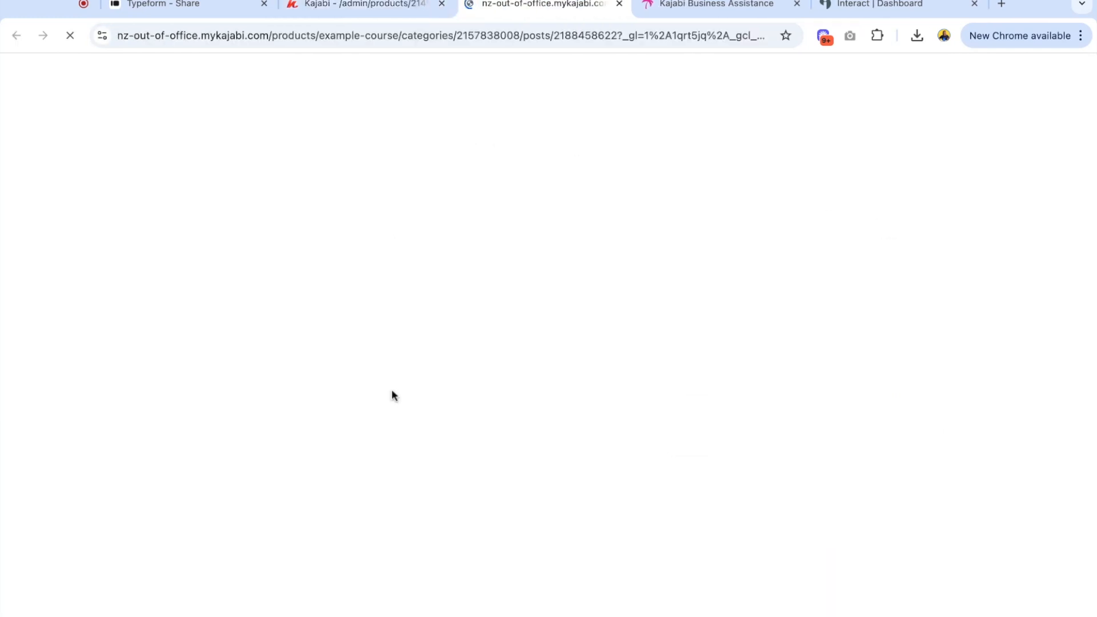
{"action": "scroll", "coordinate": [392, 391], "scroll_direction": "down", "scroll_amount": 3}
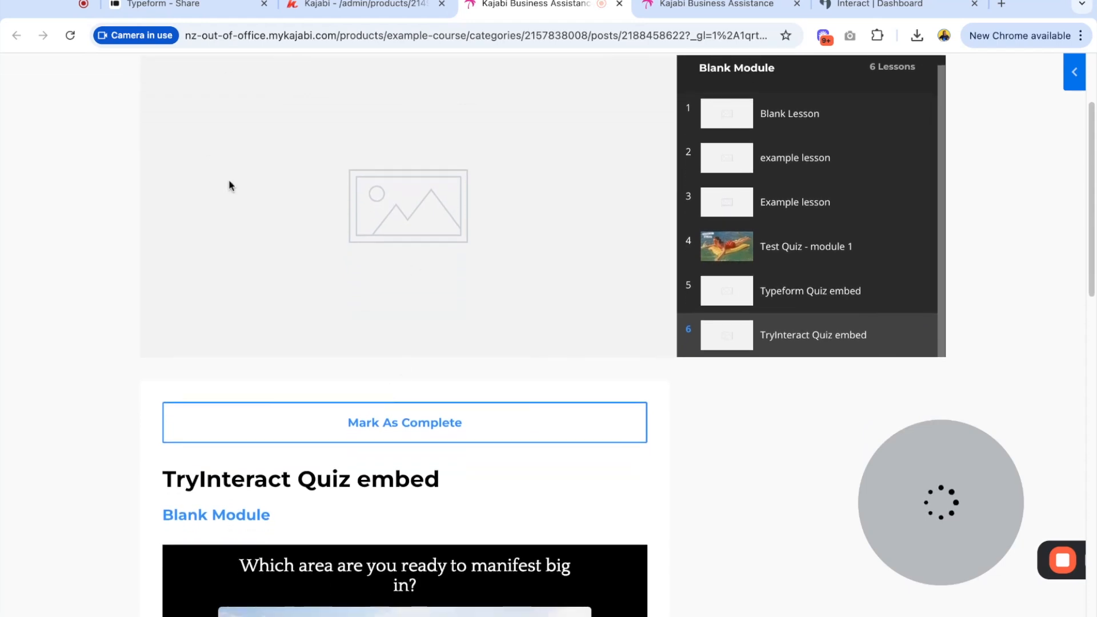
{"action": "scroll", "coordinate": [382, 376], "scroll_direction": "down", "scroll_amount": 7}
{"action": "scroll", "coordinate": [384, 374], "scroll_direction": "down", "scroll_amount": 6}
{"action": "scroll", "coordinate": [384, 375], "scroll_direction": "up", "scroll_amount": 4}
Step: Start the embedded quiz and answer its first three questions, choosing "Deeper meaning and spiritual connection." for the third
{"action": "left_click", "coordinate": [384, 370]}
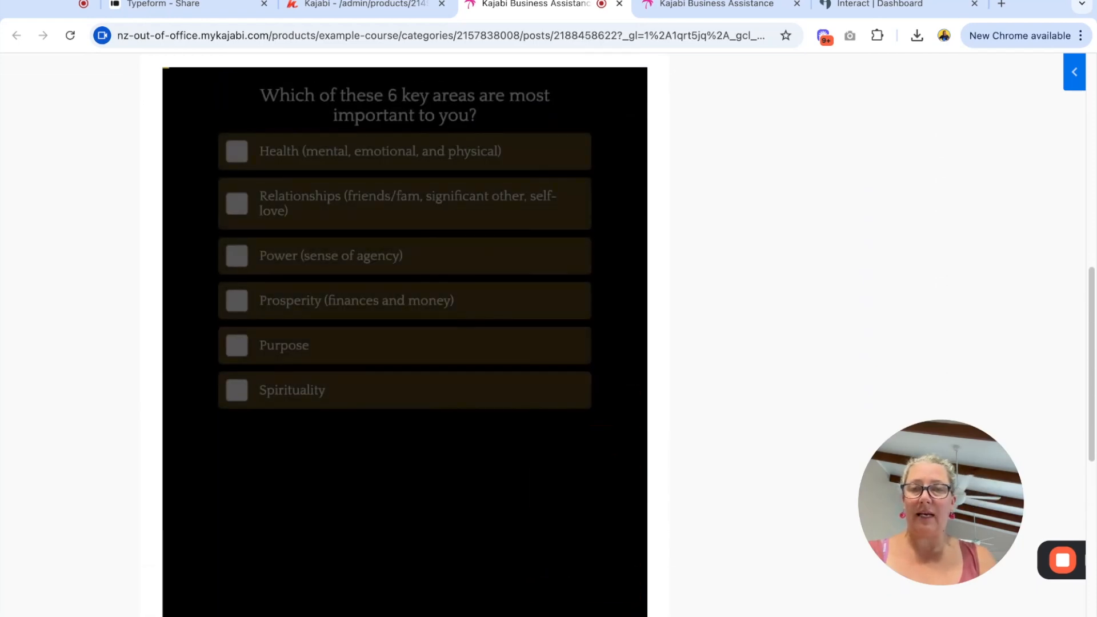
{"action": "left_click", "coordinate": [287, 222]}
{"action": "scroll", "coordinate": [287, 223], "scroll_direction": "down", "scroll_amount": 3}
{"action": "left_click", "coordinate": [286, 223]}
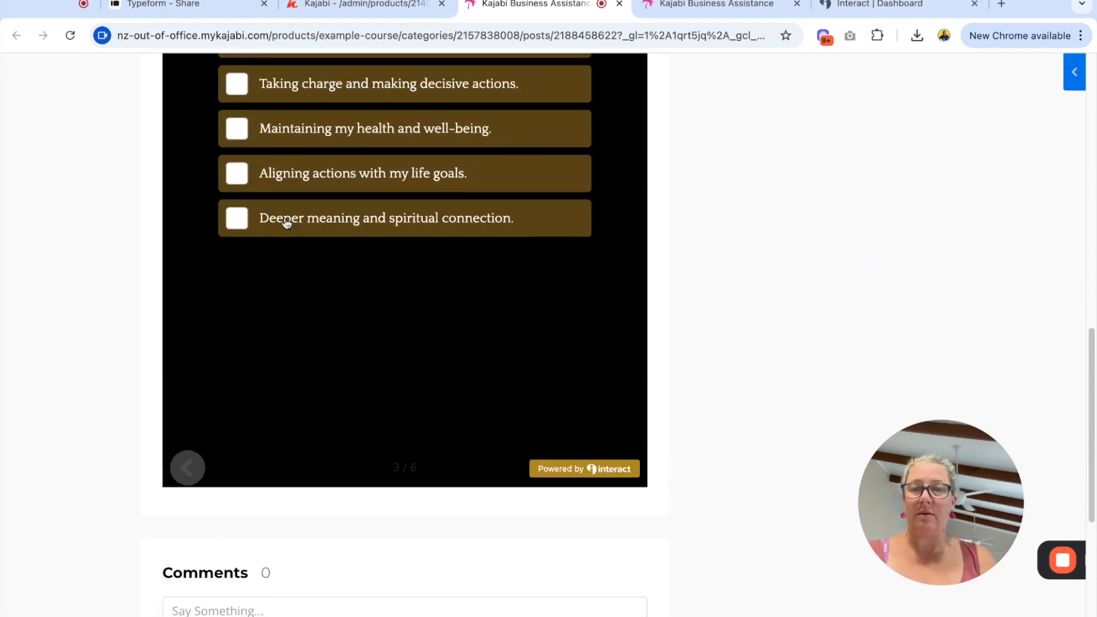
{"action": "left_click", "coordinate": [286, 223]}
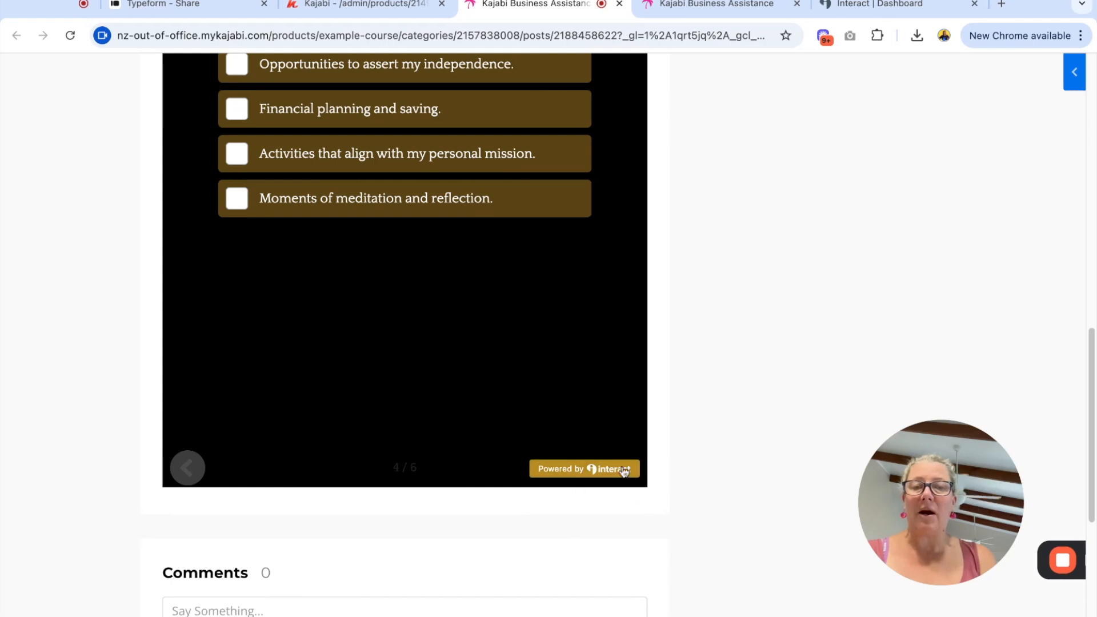
Step: Look over the space below the quiz's fourth question and answer the remaining three questions to reach the results redirect page
{"action": "scroll", "coordinate": [610, 489], "scroll_direction": "down", "scroll_amount": 3}
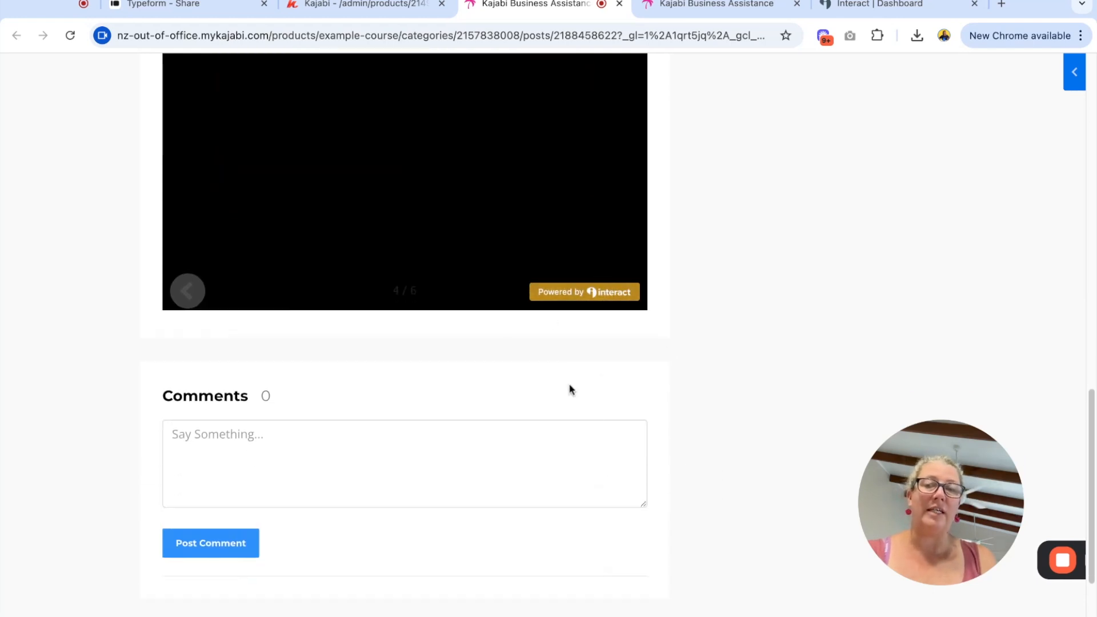
{"action": "scroll", "coordinate": [569, 390], "scroll_direction": "up", "scroll_amount": 1}
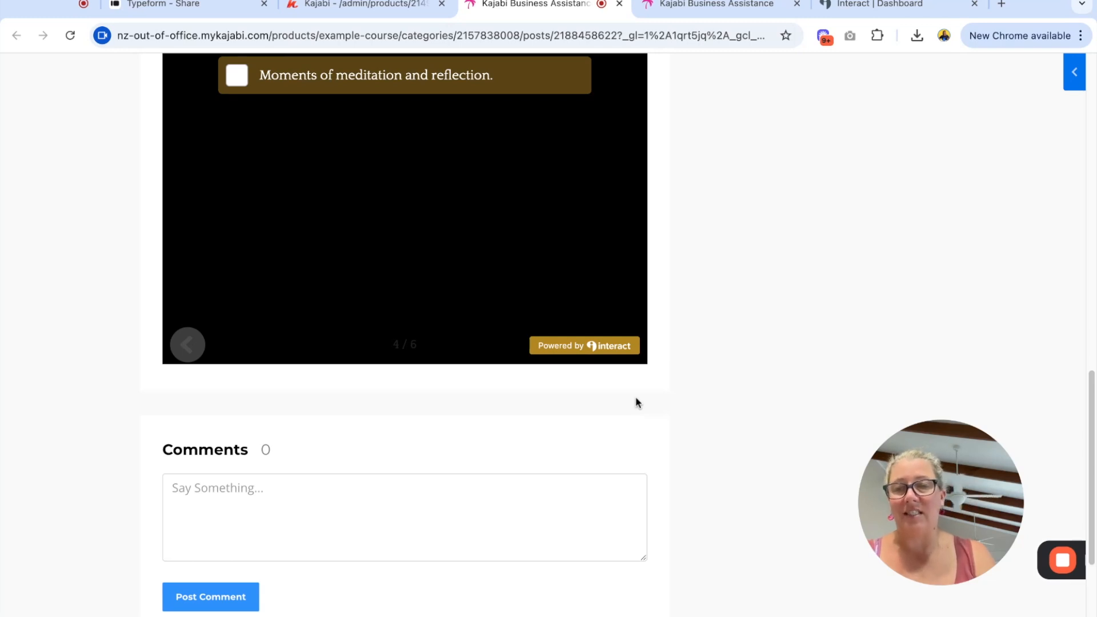
{"action": "scroll", "coordinate": [594, 279], "scroll_direction": "up", "scroll_amount": 2}
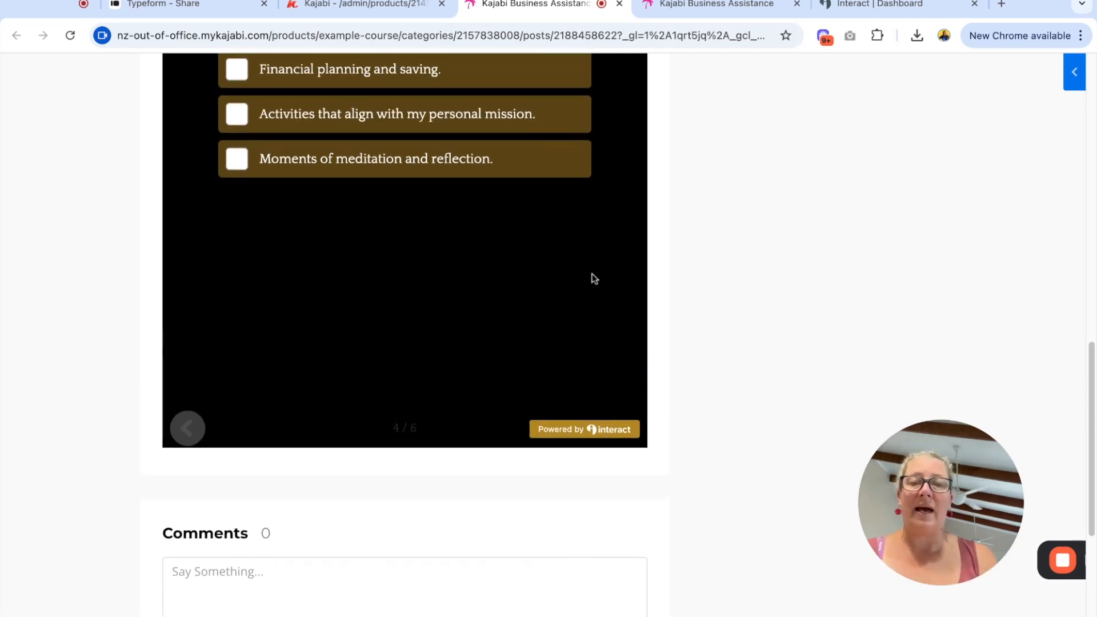
{"action": "scroll", "coordinate": [595, 278], "scroll_direction": "up", "scroll_amount": 6}
{"action": "left_click", "coordinate": [464, 445]}
{"action": "left_click", "coordinate": [442, 451]}
{"action": "left_click", "coordinate": [443, 450]}
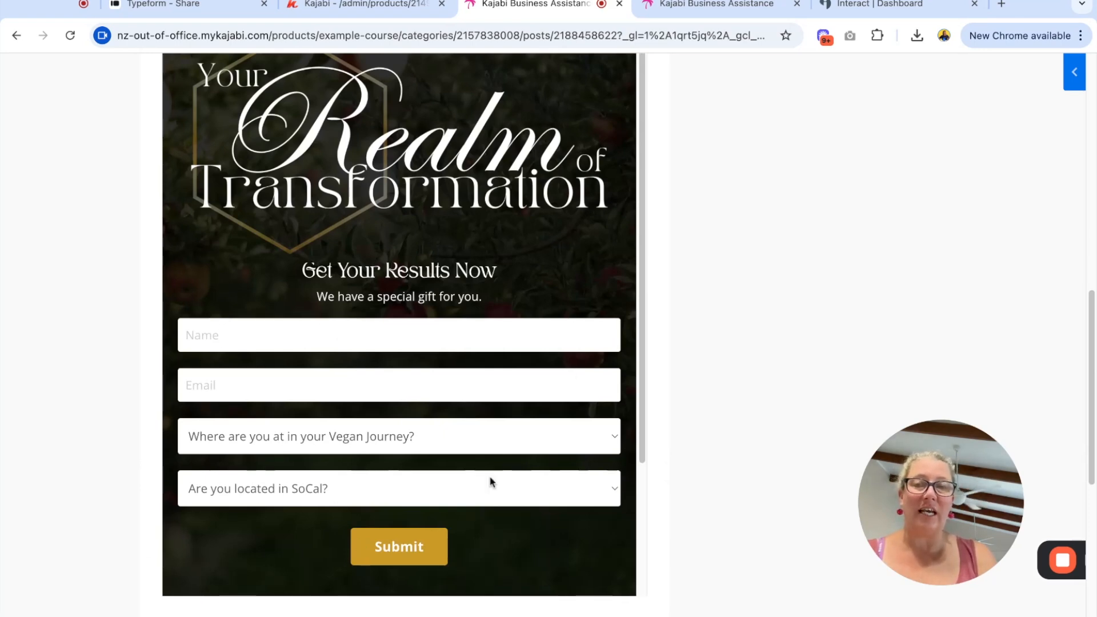
Step: Examine the "Your Realm of Transformation" opt-in form and how the redirect page fits inside the embedded lesson frame
{"action": "scroll", "coordinate": [522, 457], "scroll_direction": "up", "scroll_amount": 1}
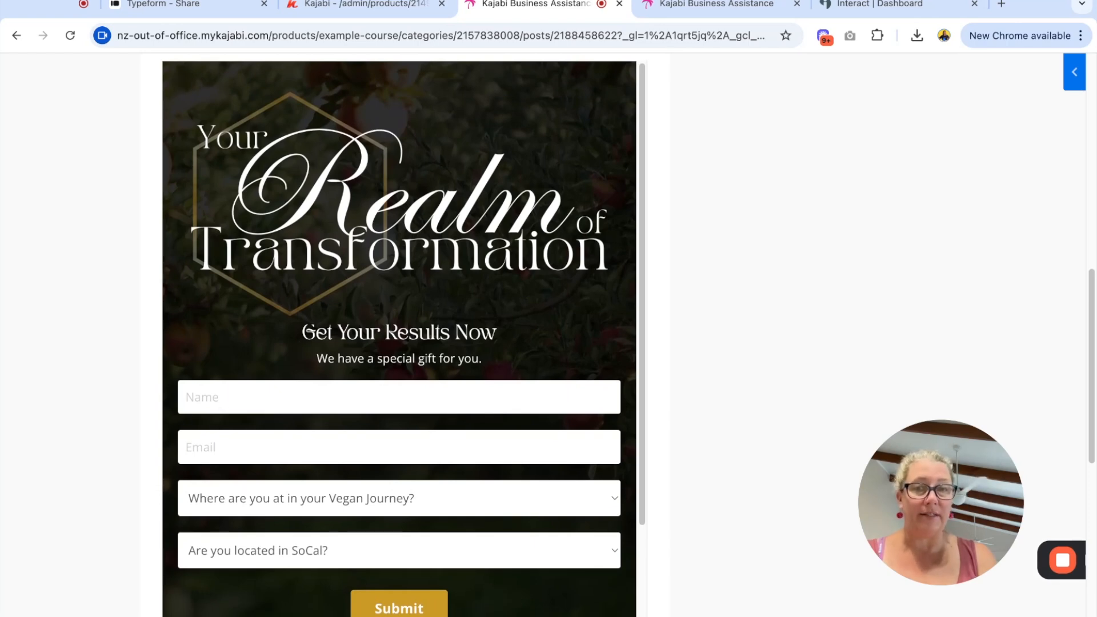
{"action": "scroll", "coordinate": [400, 337], "scroll_direction": "down", "scroll_amount": 2}
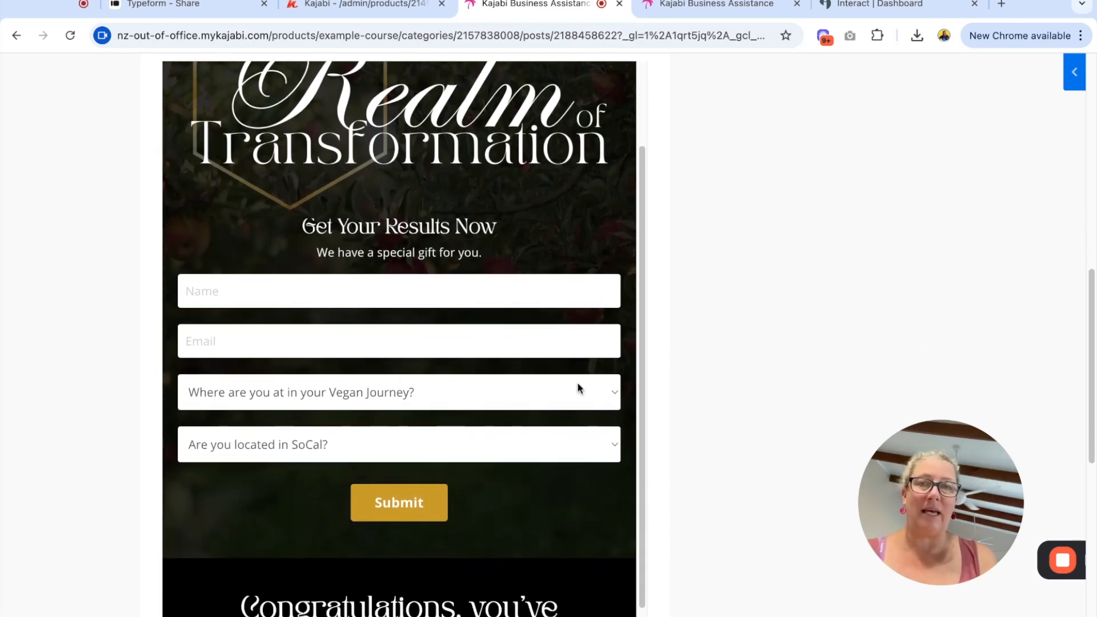
{"action": "scroll", "coordinate": [367, 501], "scroll_direction": "up", "scroll_amount": 2}
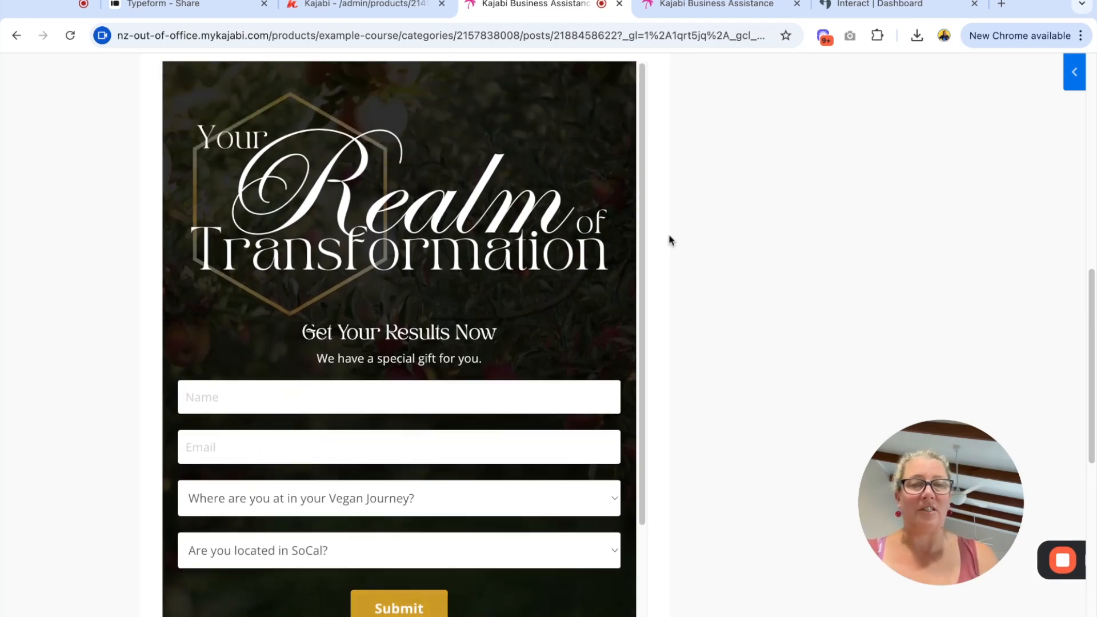
{"action": "scroll", "coordinate": [375, 344], "scroll_direction": "up", "scroll_amount": 6}
{"action": "scroll", "coordinate": [343, 371], "scroll_direction": "down", "scroll_amount": 4}
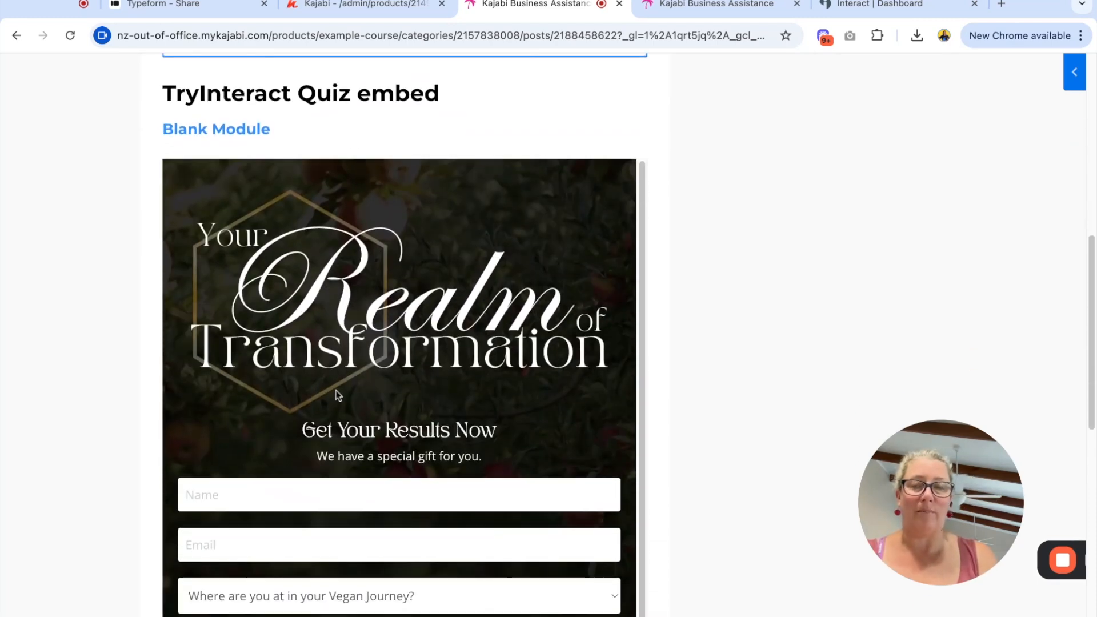
{"action": "scroll", "coordinate": [337, 395], "scroll_direction": "down", "scroll_amount": 1}
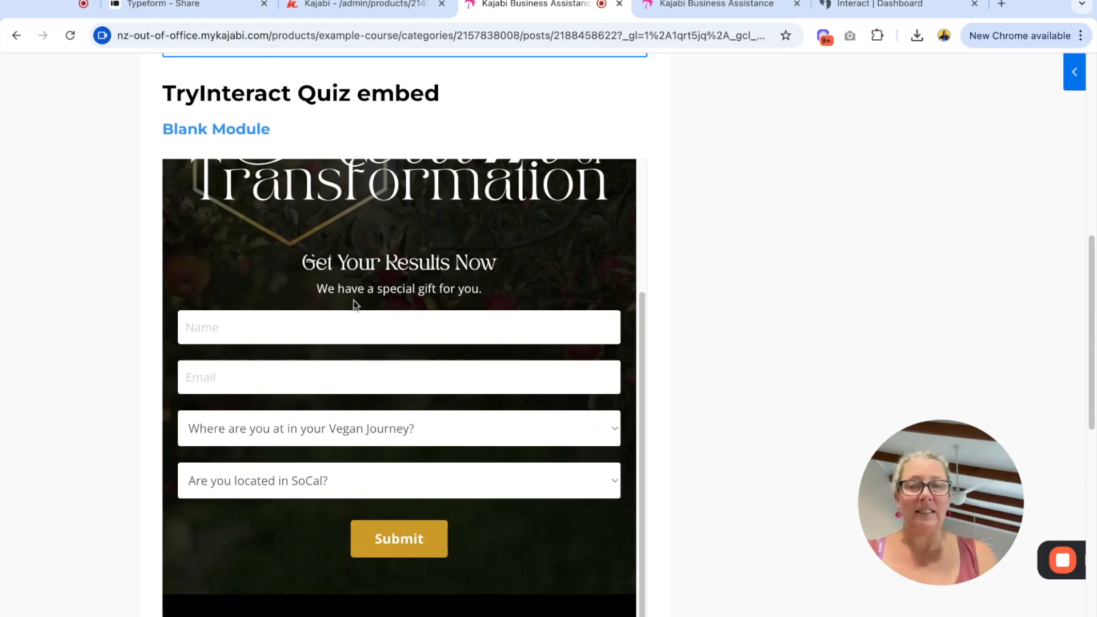